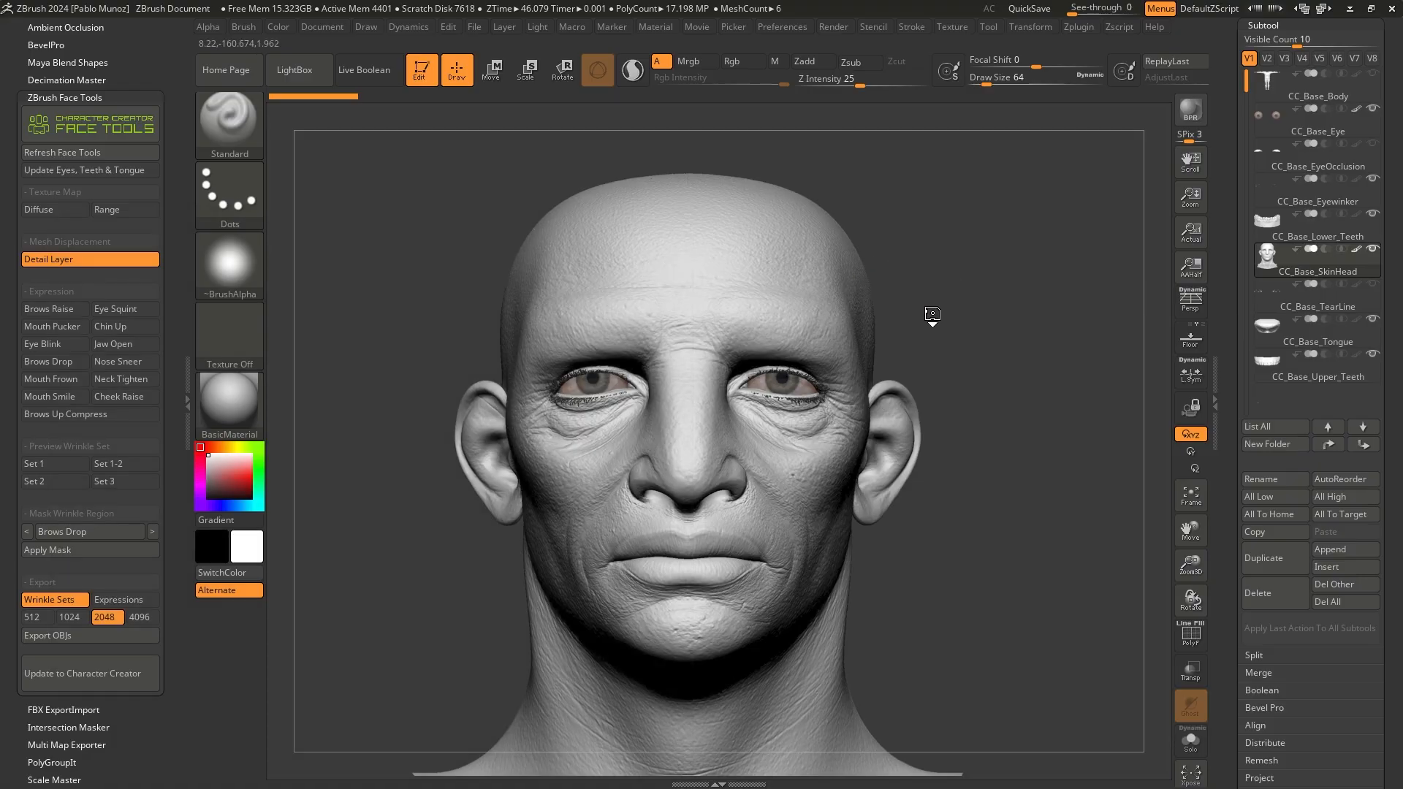
right_click_drag(698, 422, 677, 457)
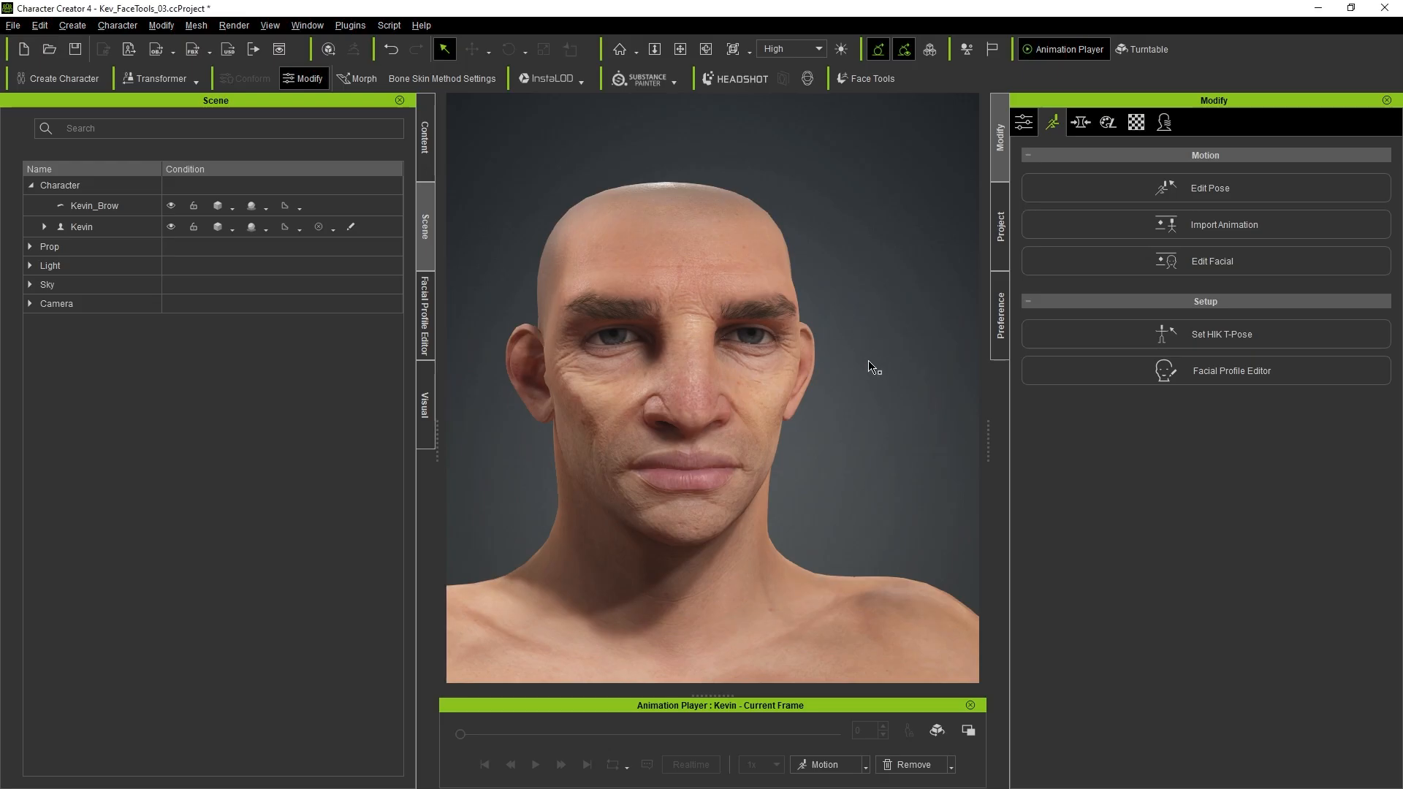
middle_click_drag(870, 348, 849, 240)
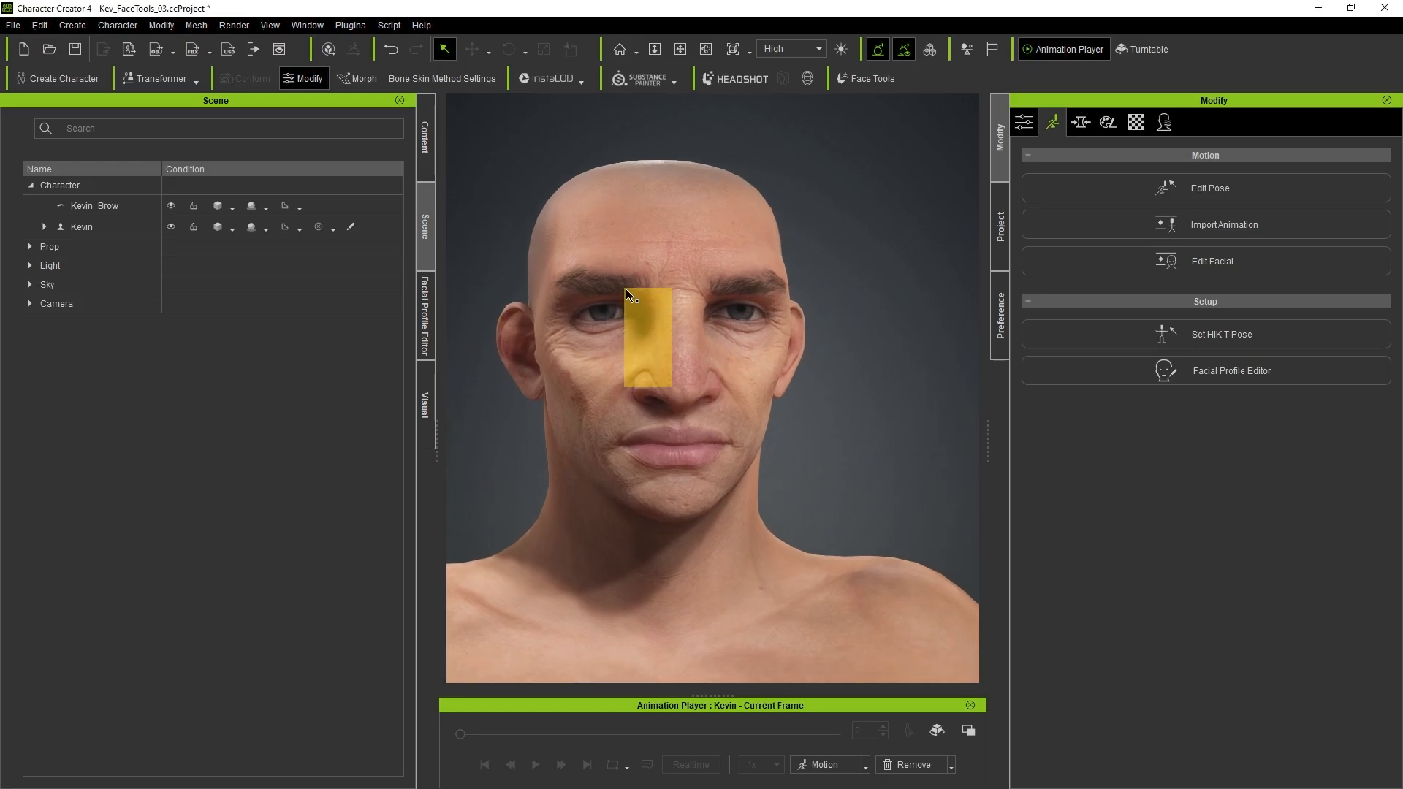
mouse_move(883, 297)
middle_mouse_down()
mouse_move(868, 300)
mouse_move(880, 294)
middle_mouse_up()
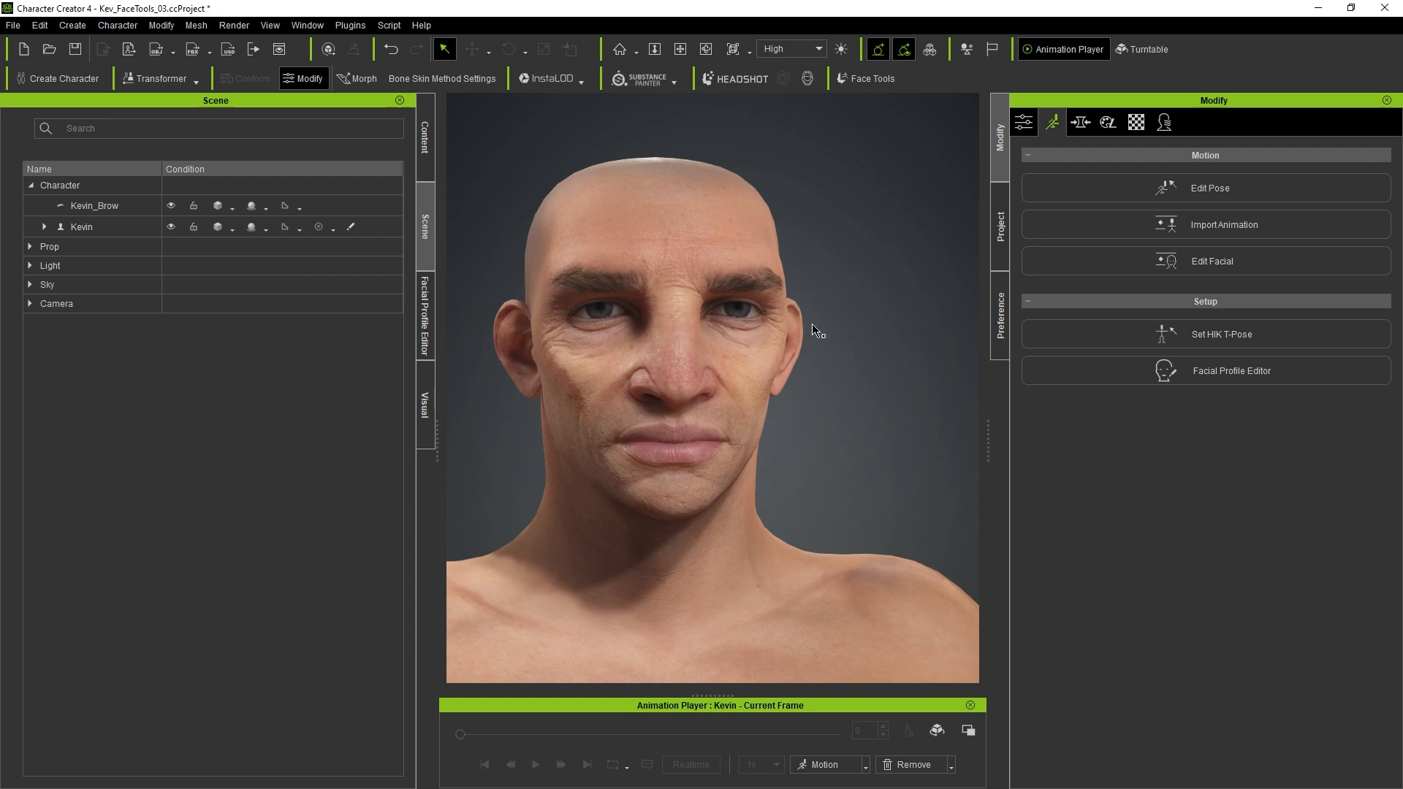
Switch to ZBrush, show the head's diffuse texture map and apply the SkinShade4 material.
key("alt+Tab")
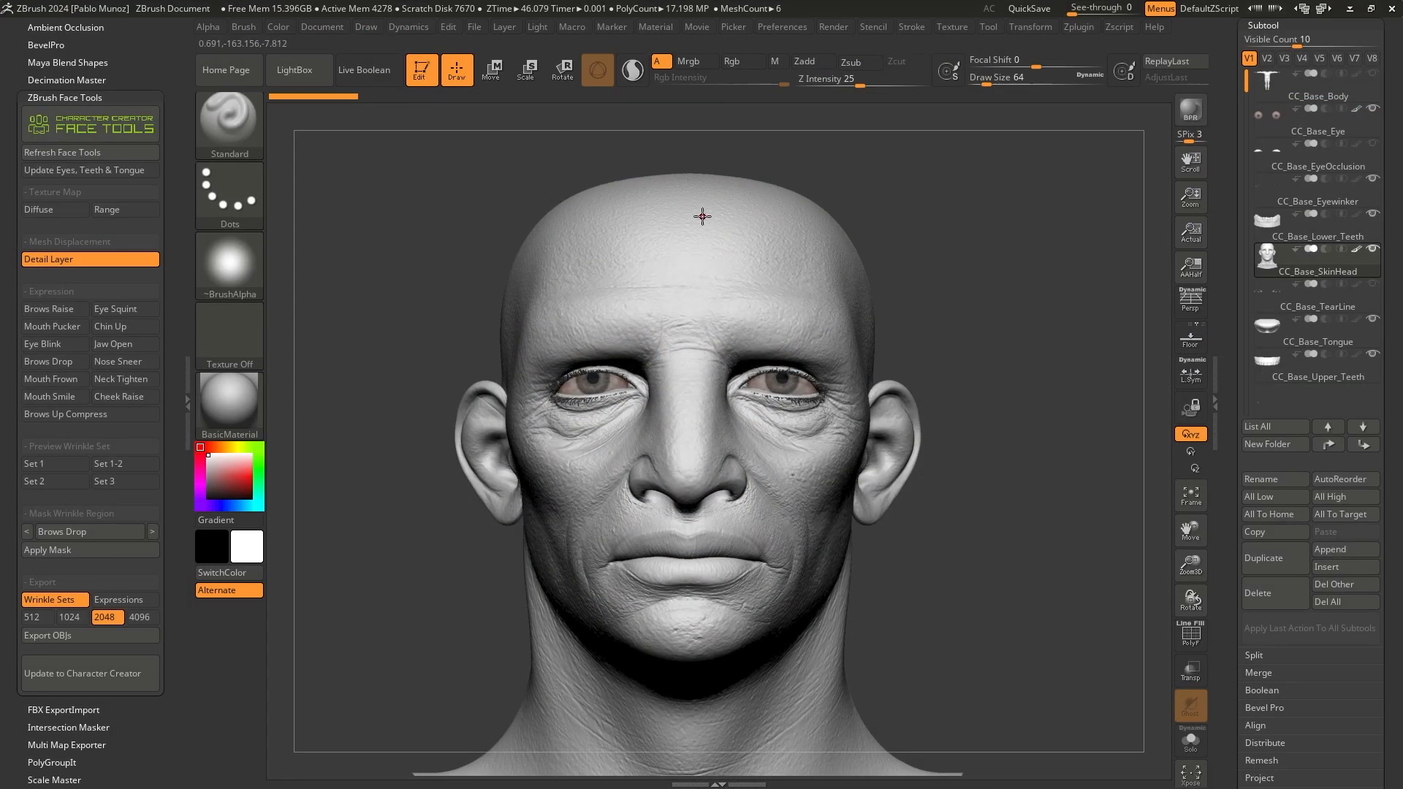
left_click(62, 212)
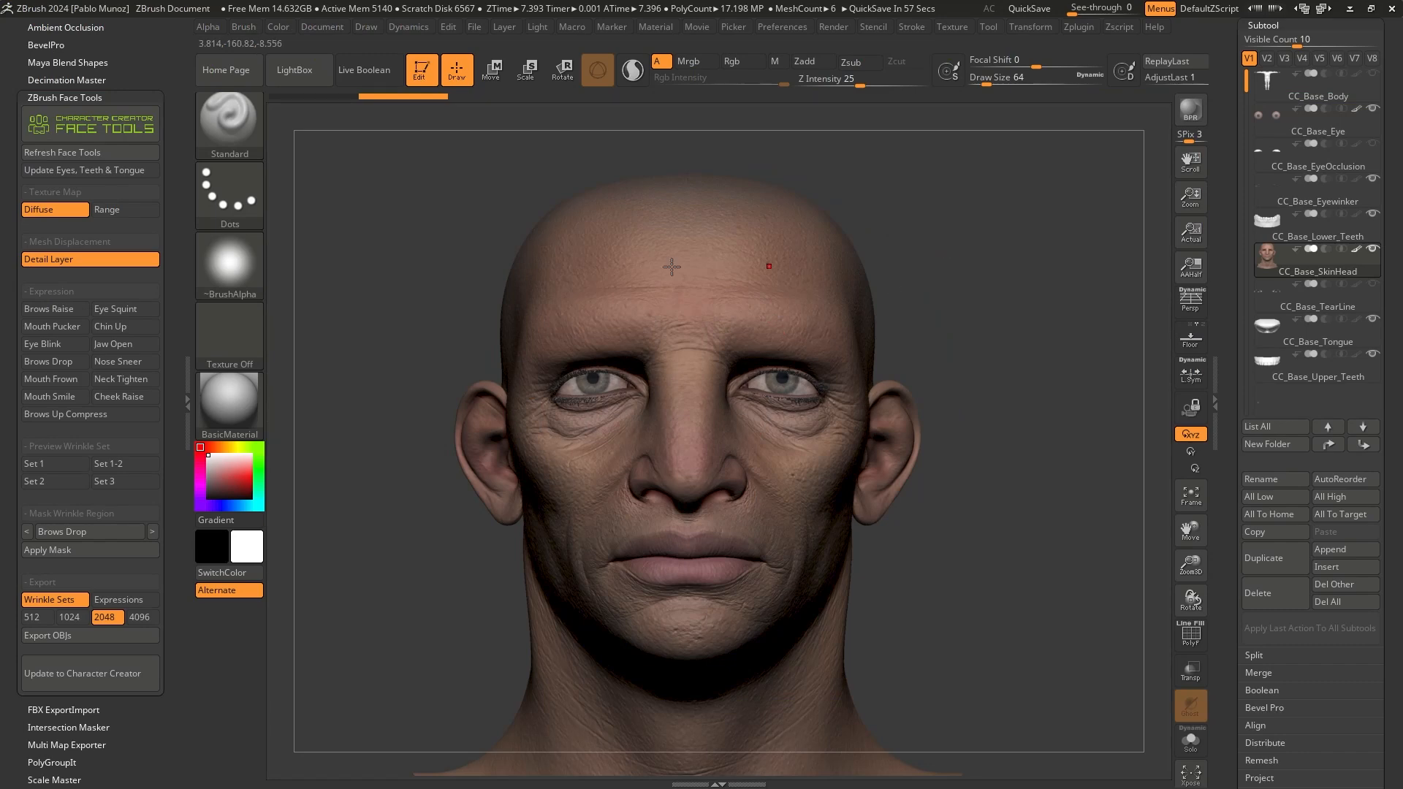
left_click(230, 396)
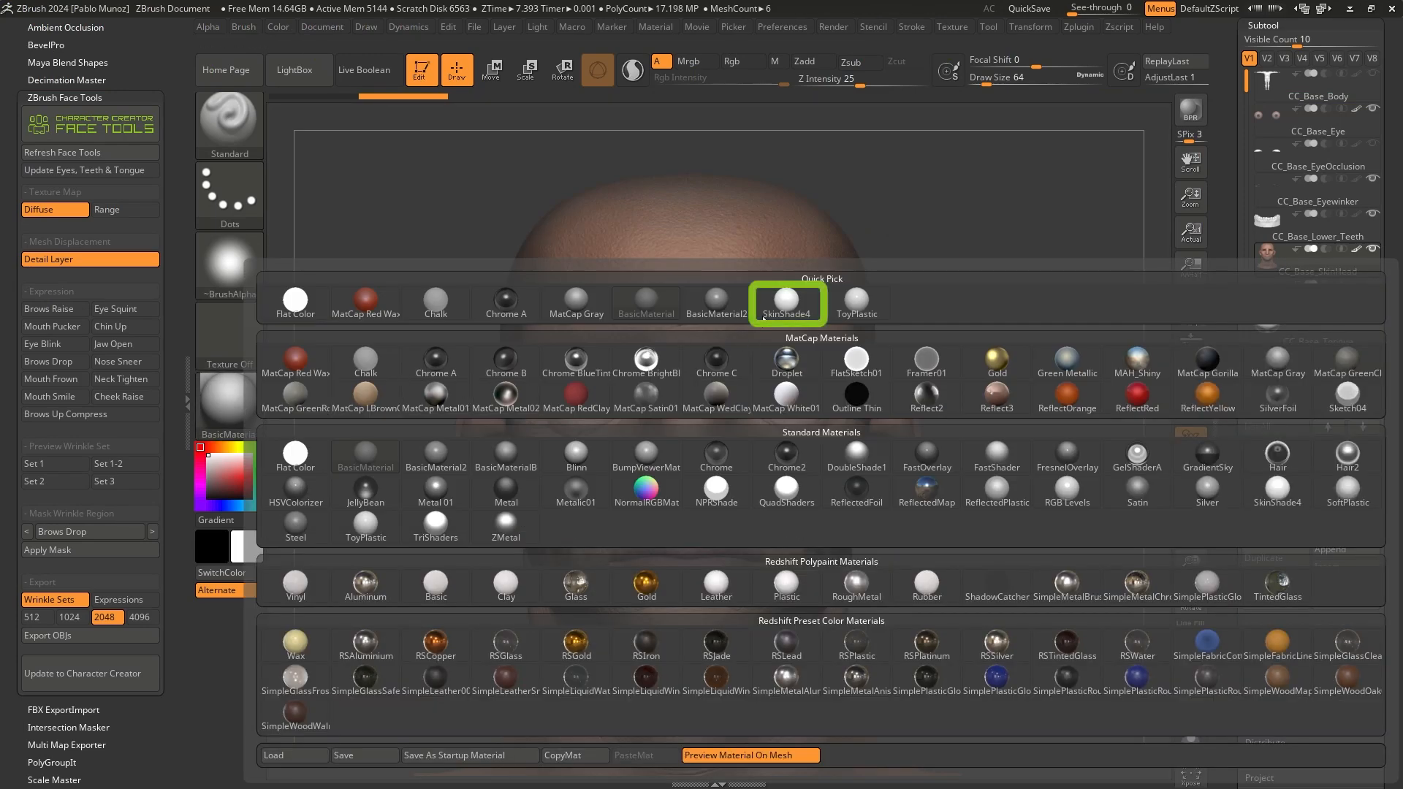
left_click(790, 306)
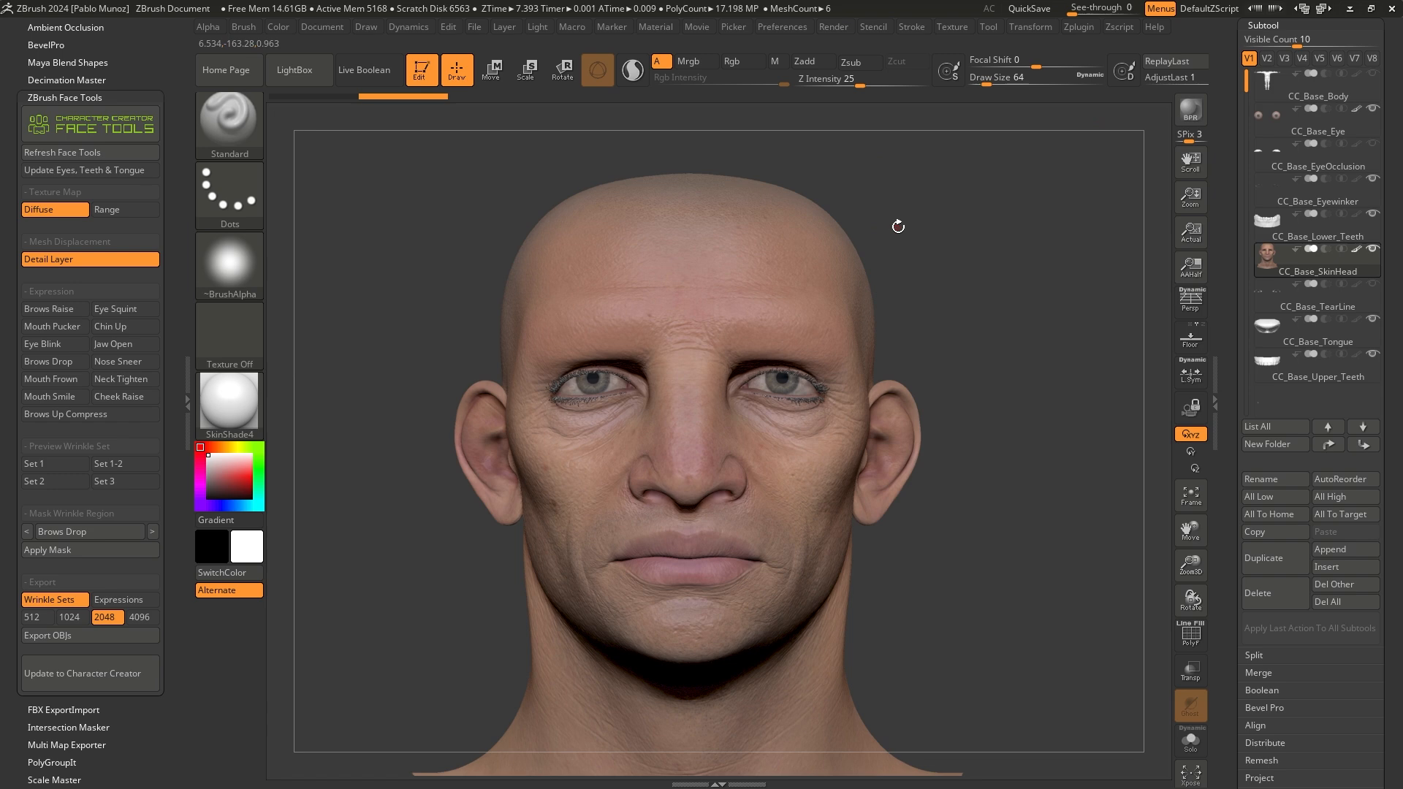
Compare the head with its texture map turned off and back on.
scroll(1234, 280, "down", 10)
left_click(1287, 400)
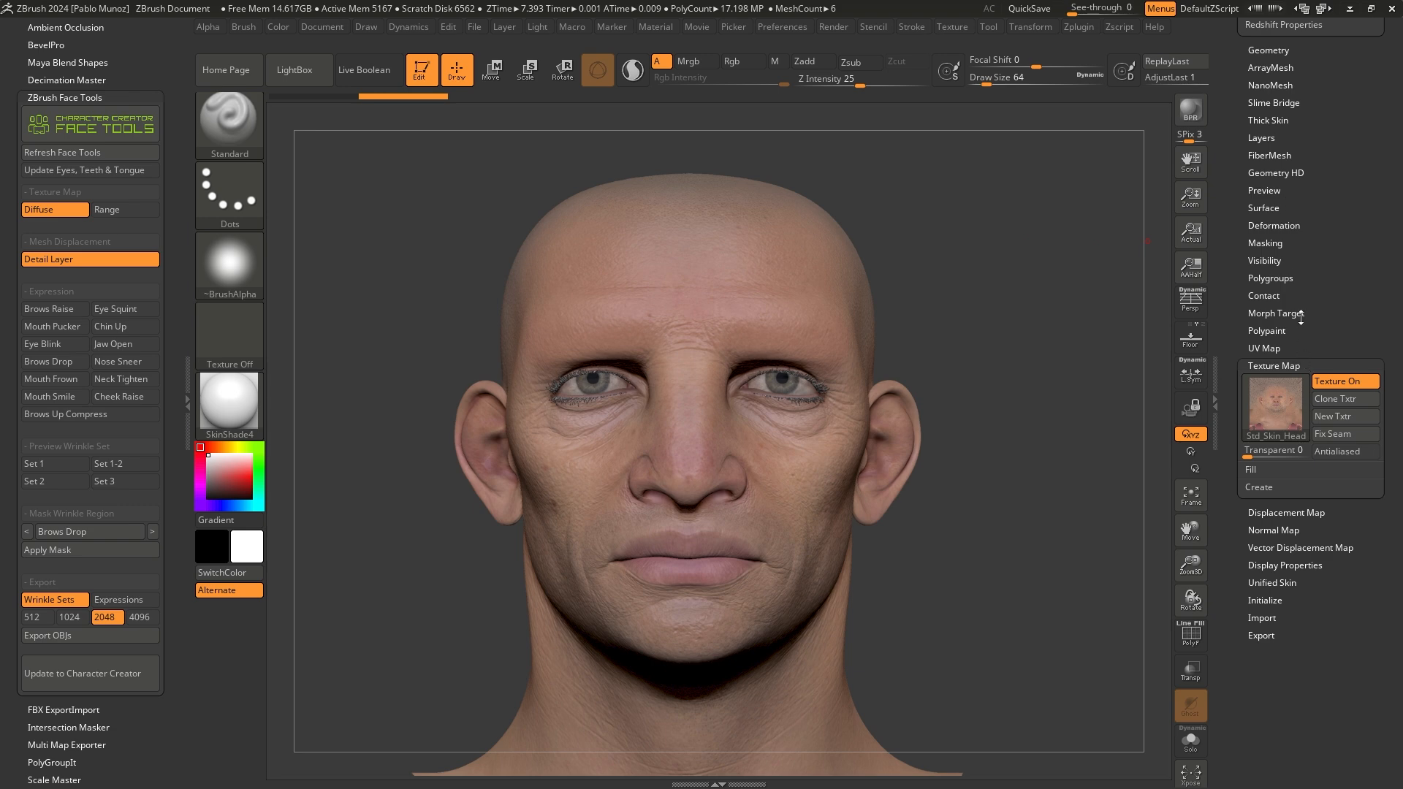
left_click(1332, 381)
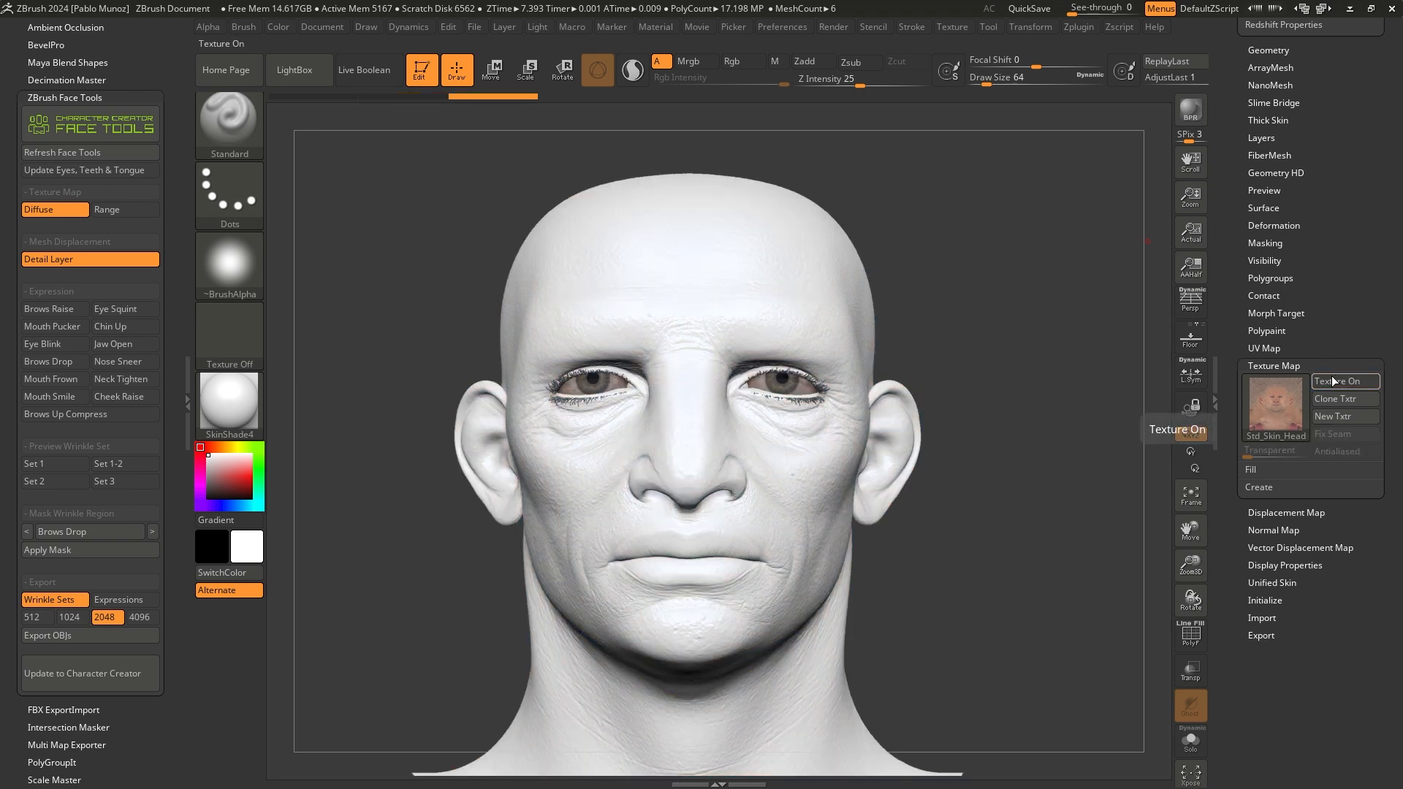
left_click(1333, 381)
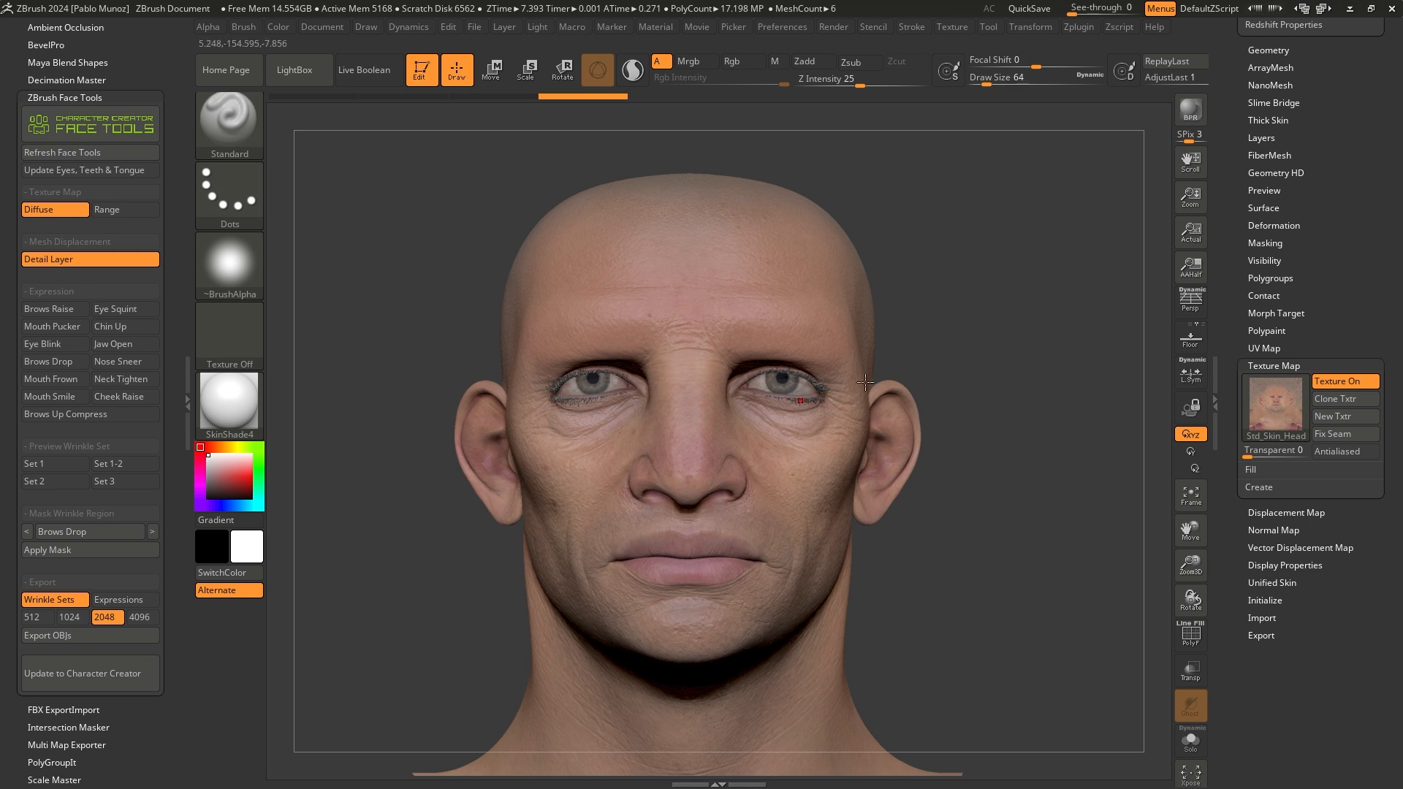
Check the head's subdivision level in the Geometry settings, keeping the Polypaint settings open.
left_click(1272, 331)
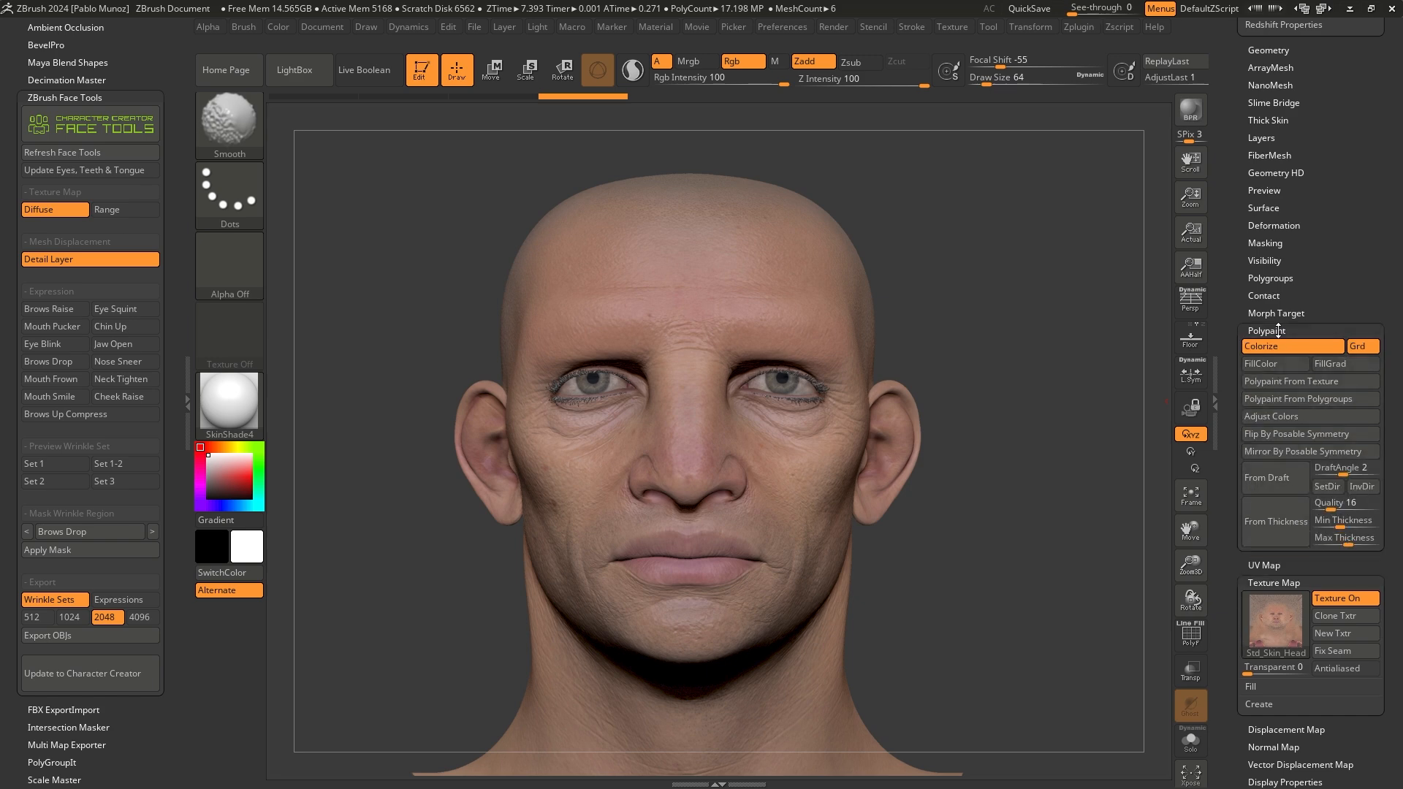
left_click(1269, 51)
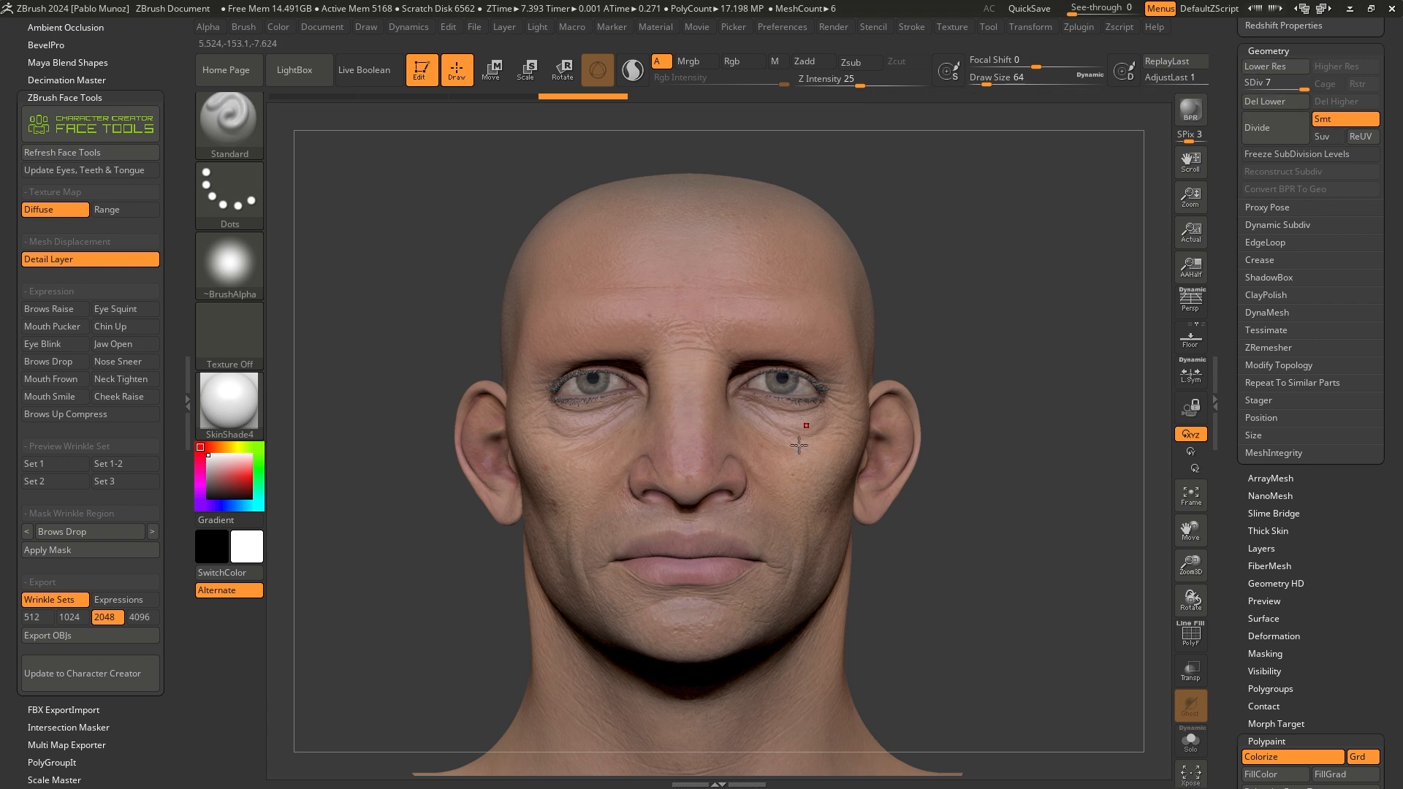
key("shift")
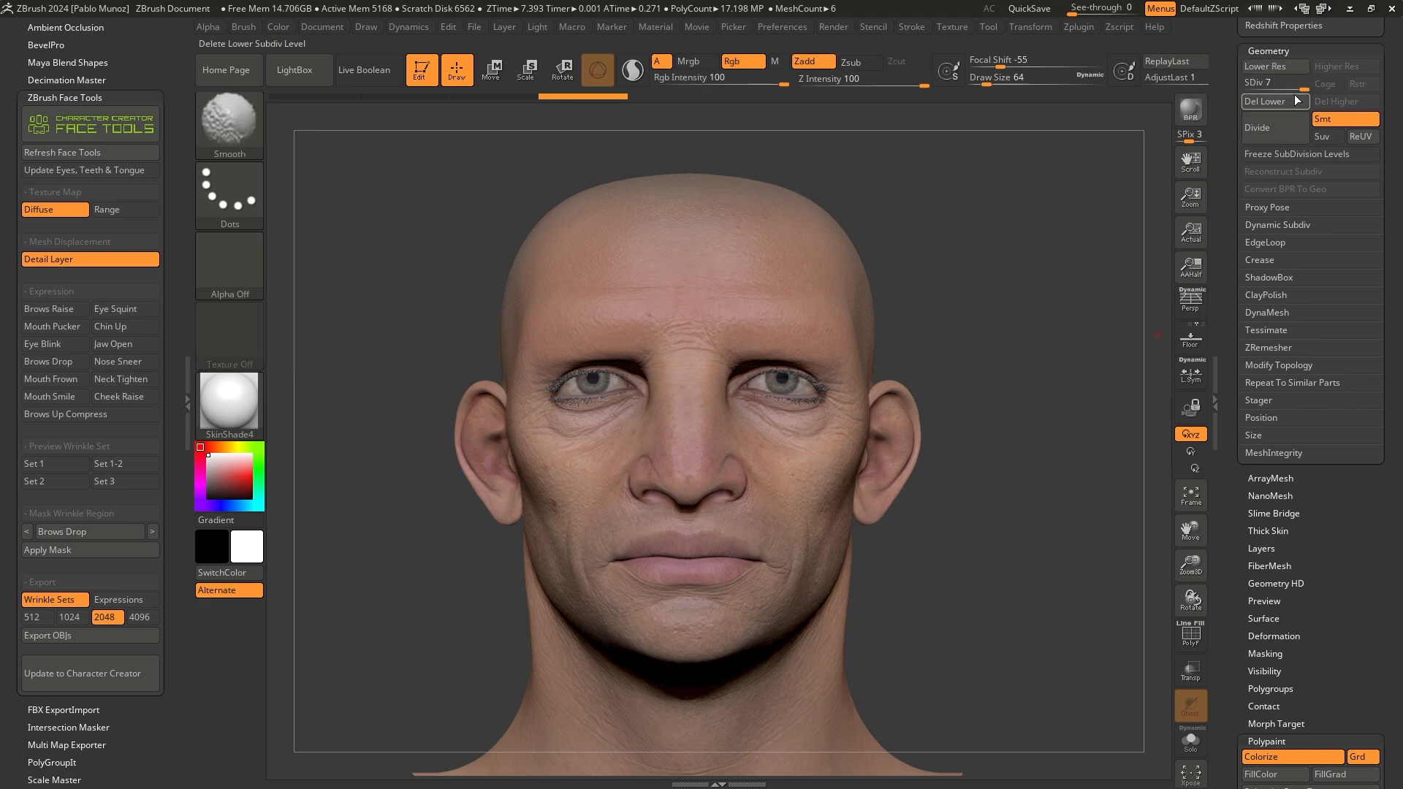
left_click(1268, 51)
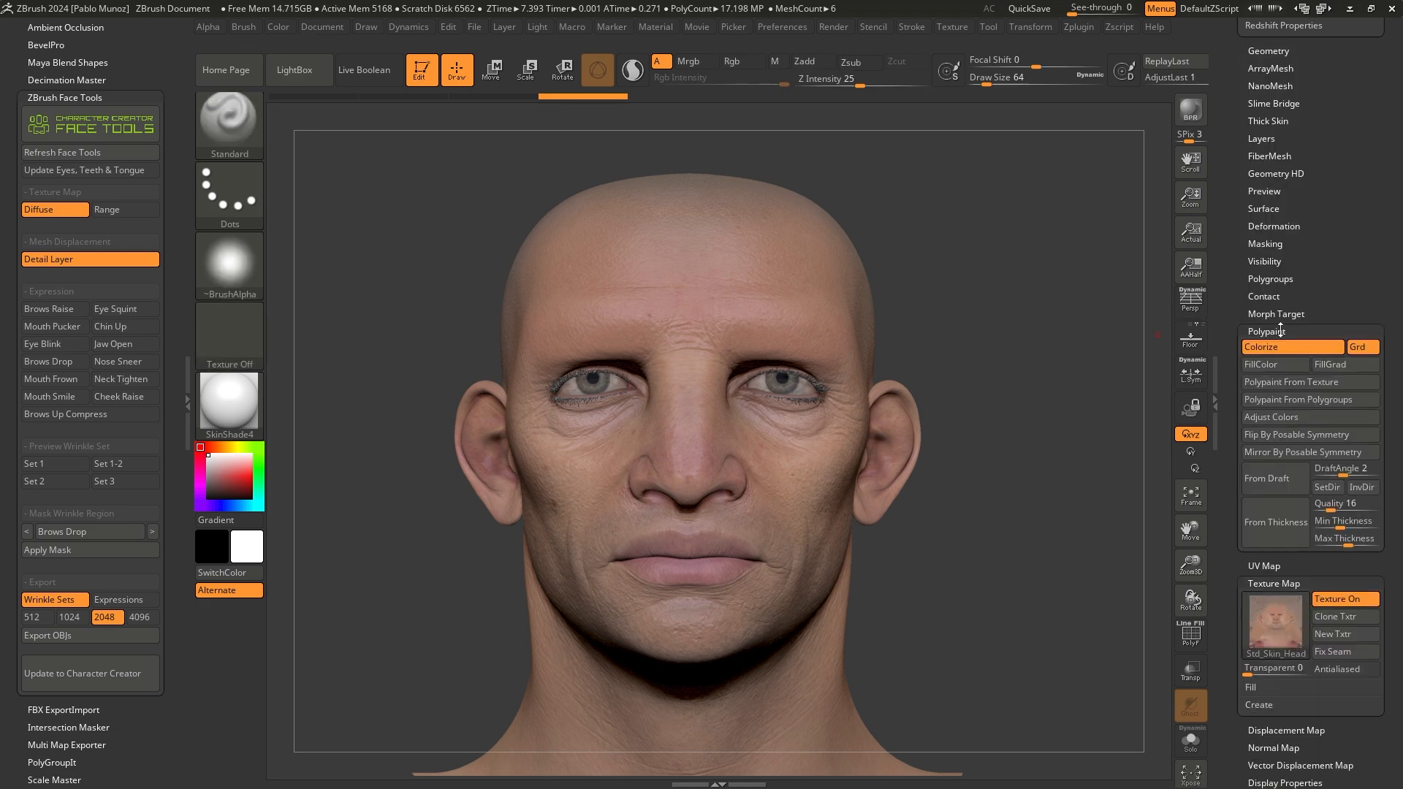
Enable the Mrgb draw mode and convert the head's texture map to polypaint.
scroll(1268, 402, "down", 3)
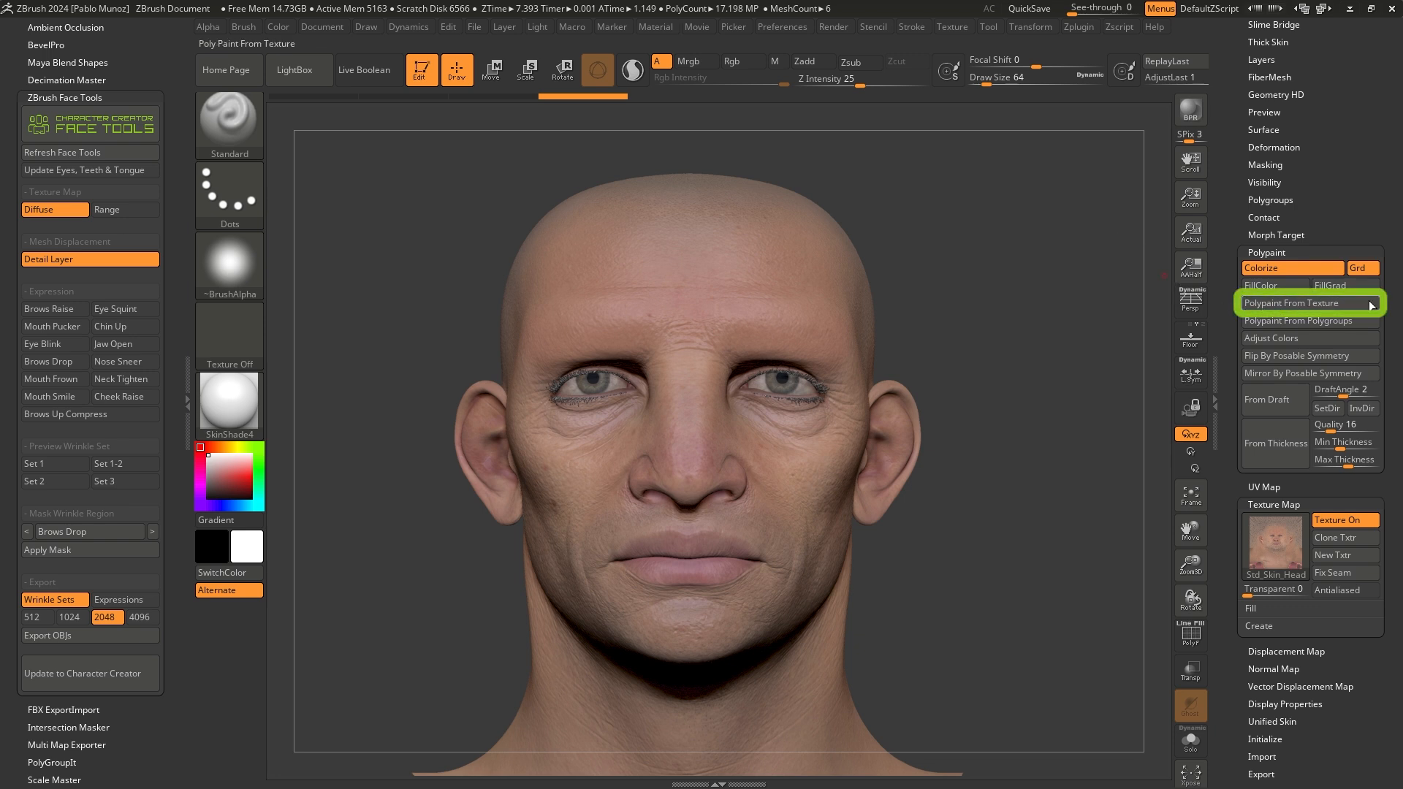
mouse_move(1248, 525)
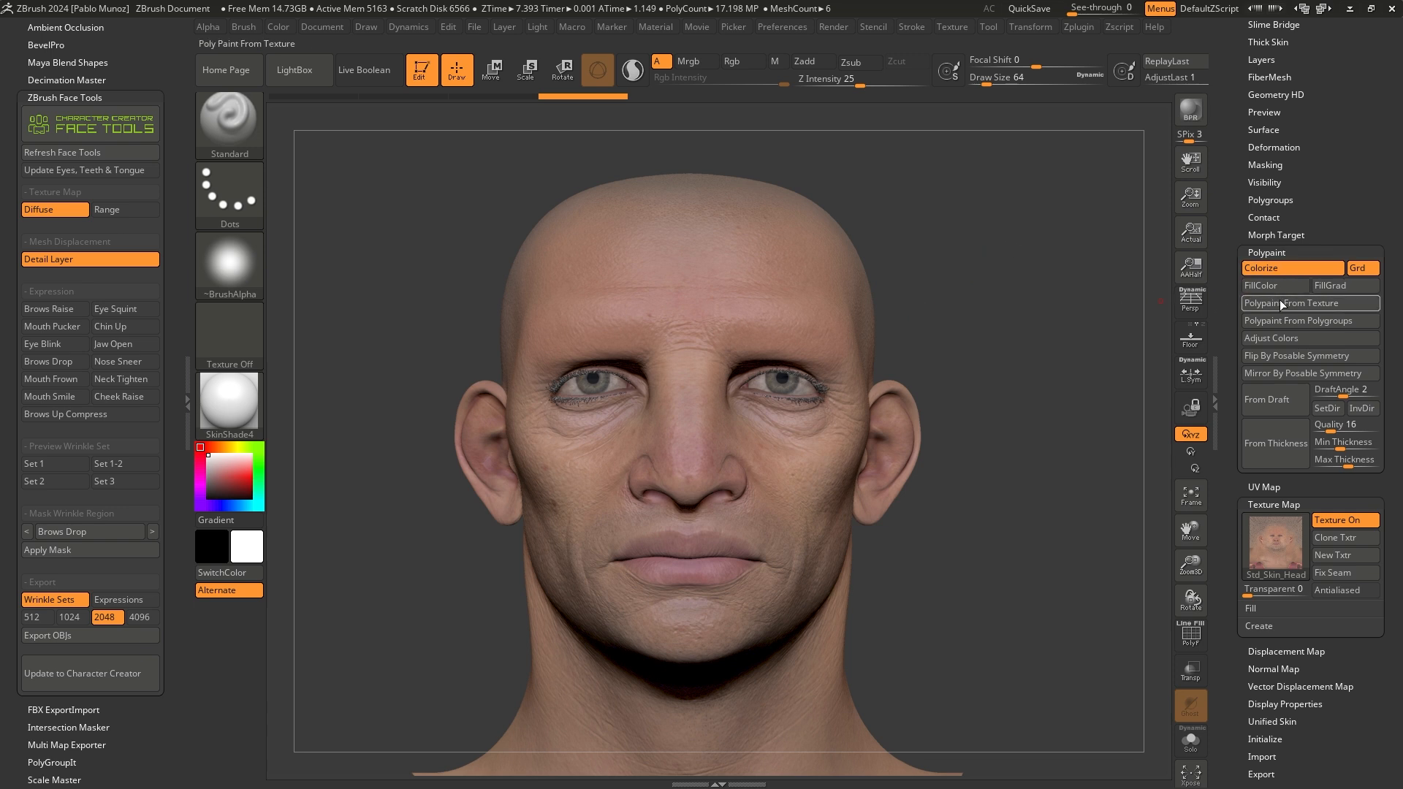
left_click(1301, 300)
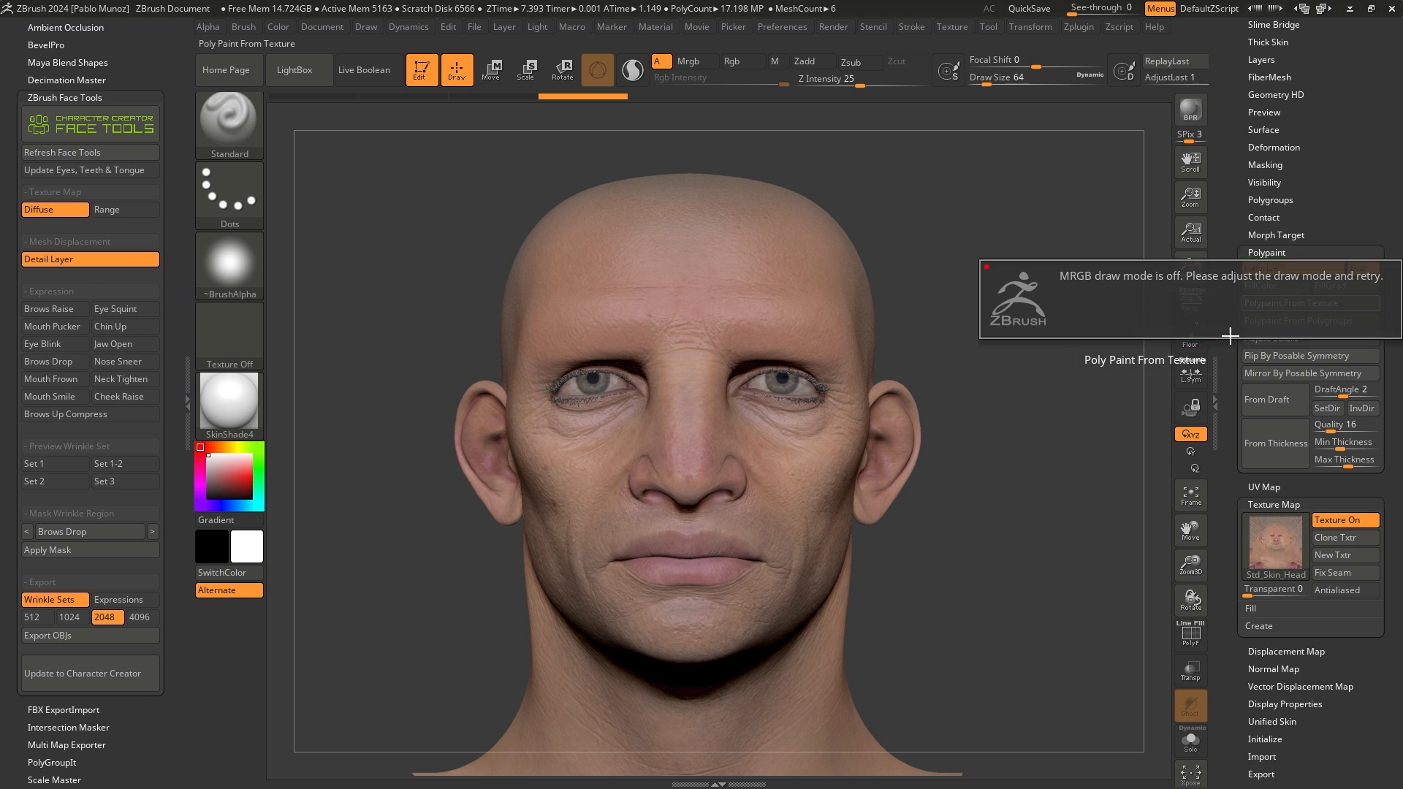
left_click(697, 63)
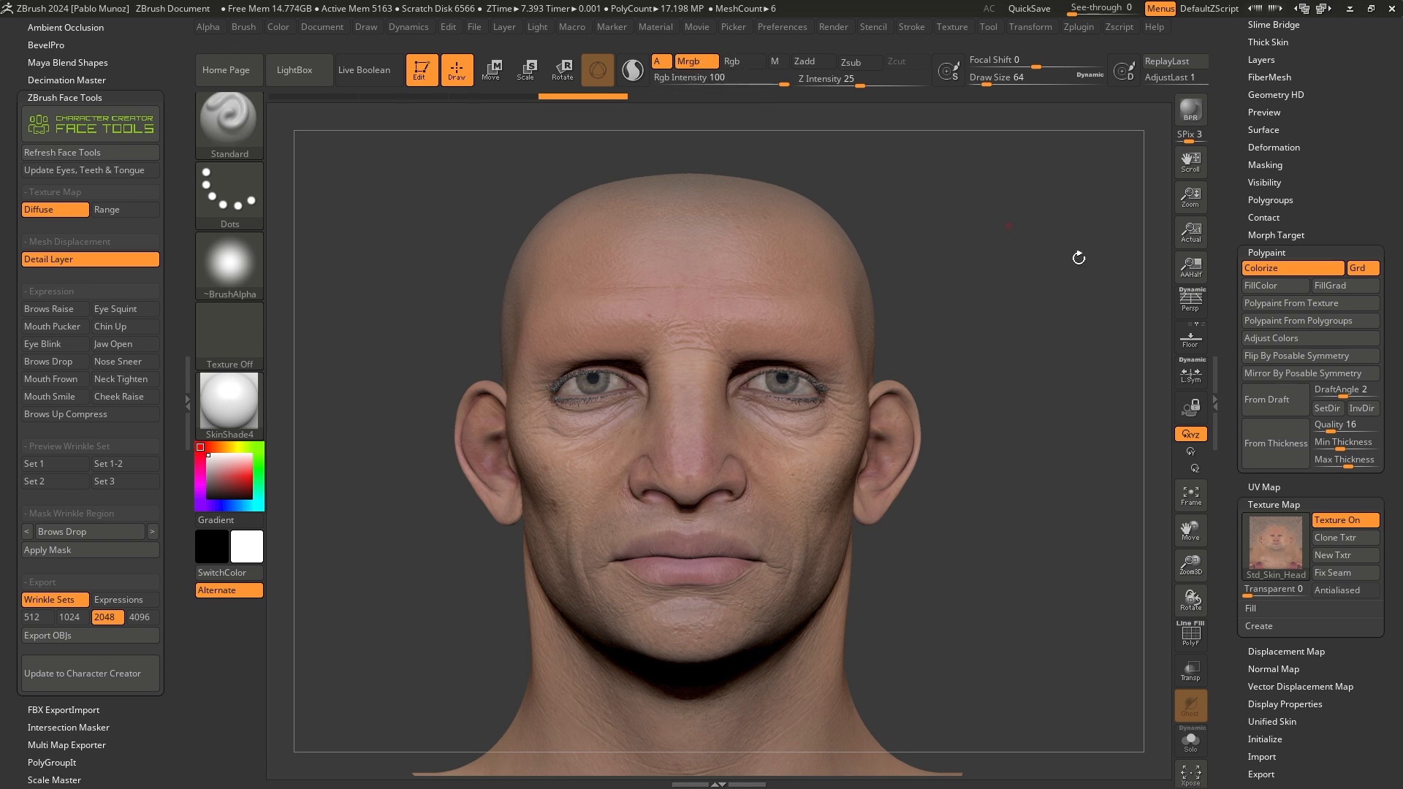
left_click(1284, 304)
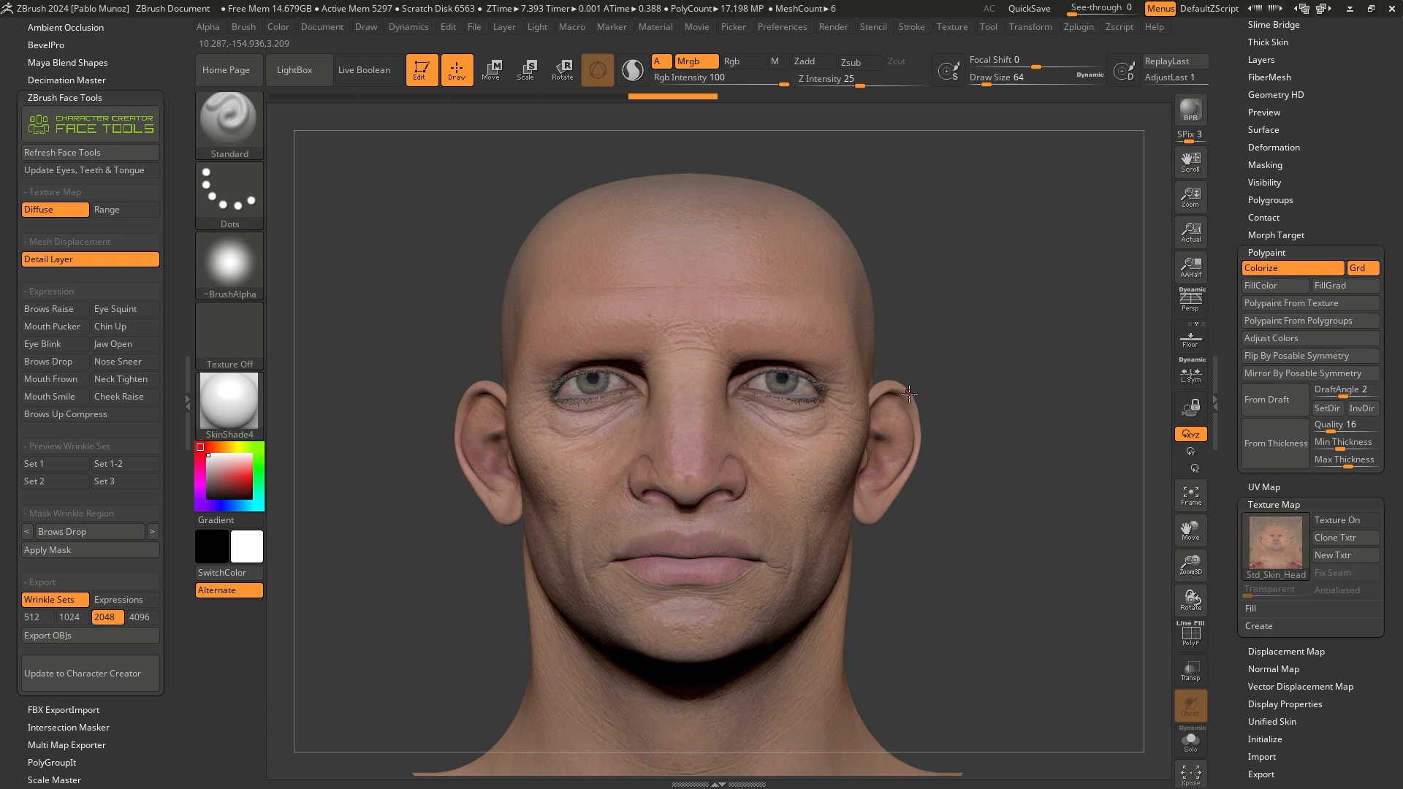
Dock the Render palette in the side tray and compare the Flat and Preview render modes on the head.
left_click(833, 27)
left_click_drag(826, 47, 1242, 44)
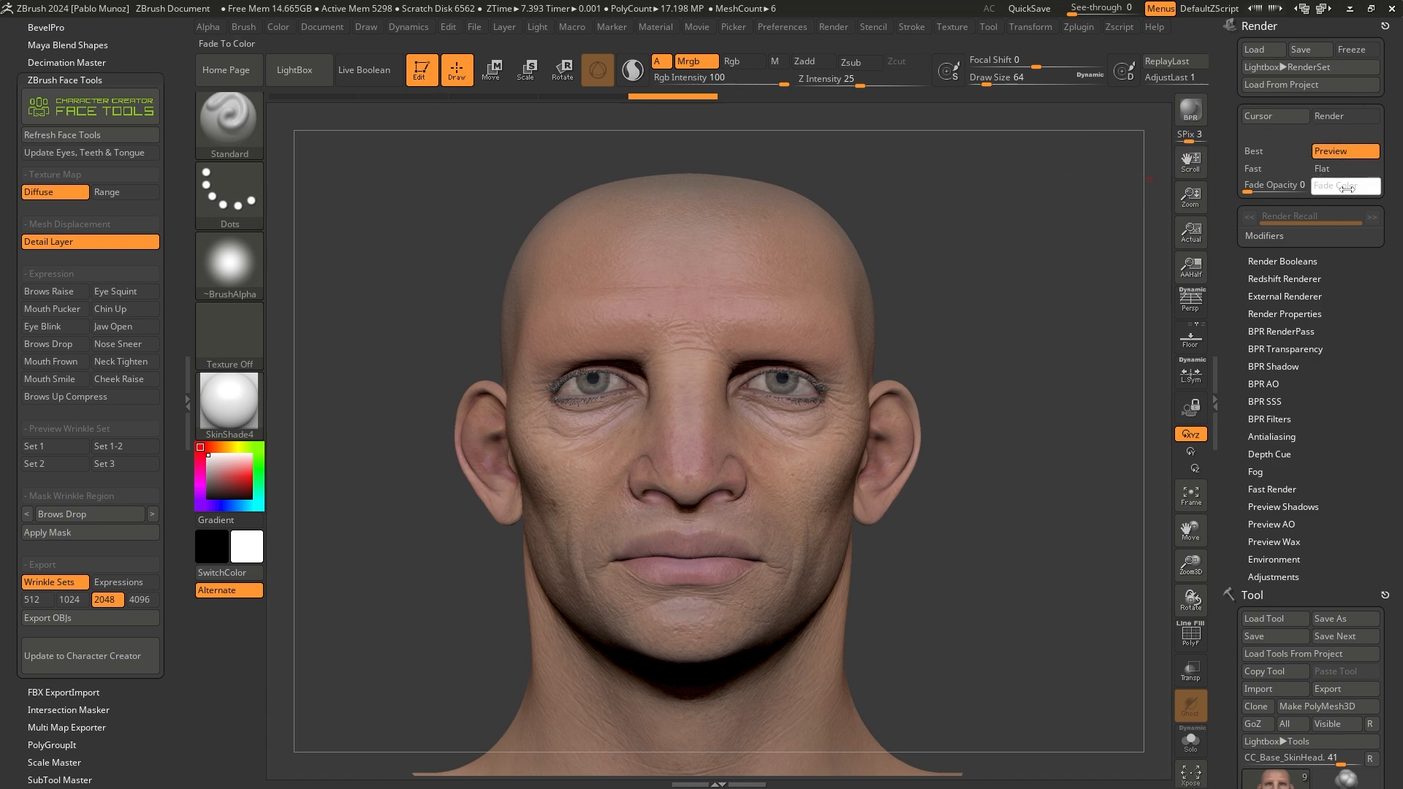
left_click(1342, 169)
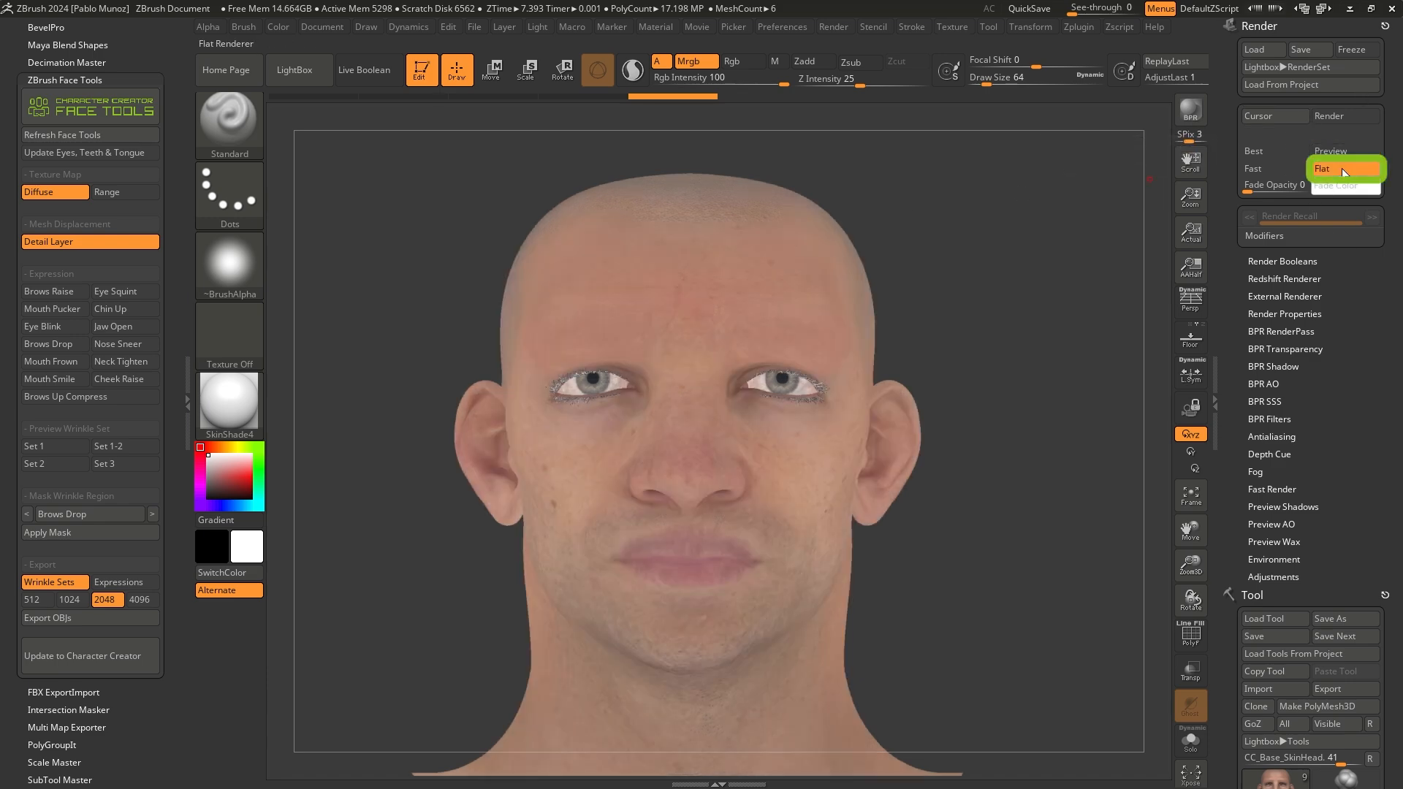
left_click(1342, 151)
left_click(1344, 165)
left_click(1340, 150)
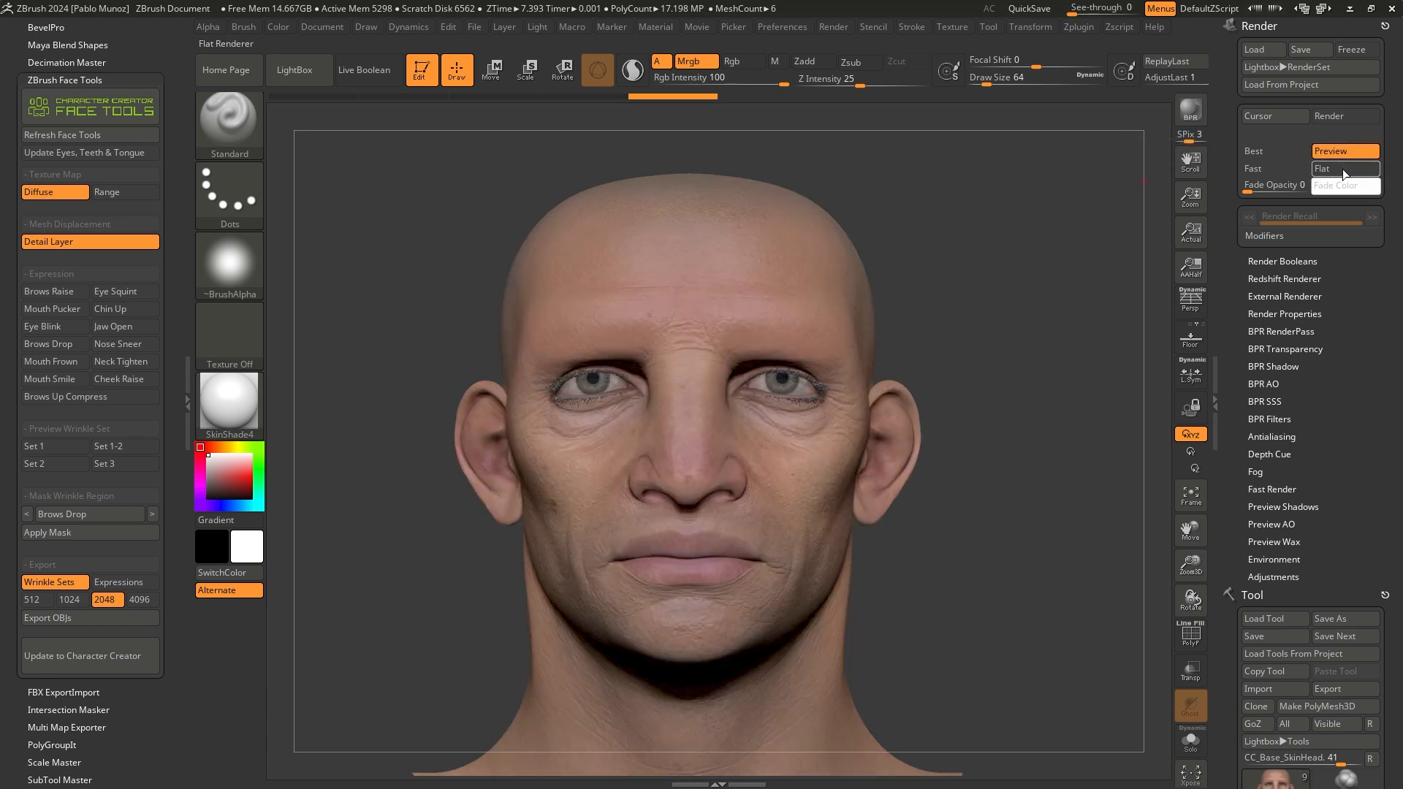
Inspect the unshaded skin colour from the front and both sides in Flat render mode, and return to Preview mode.
left_click(1344, 166)
left_click_drag(946, 259, 866, 257)
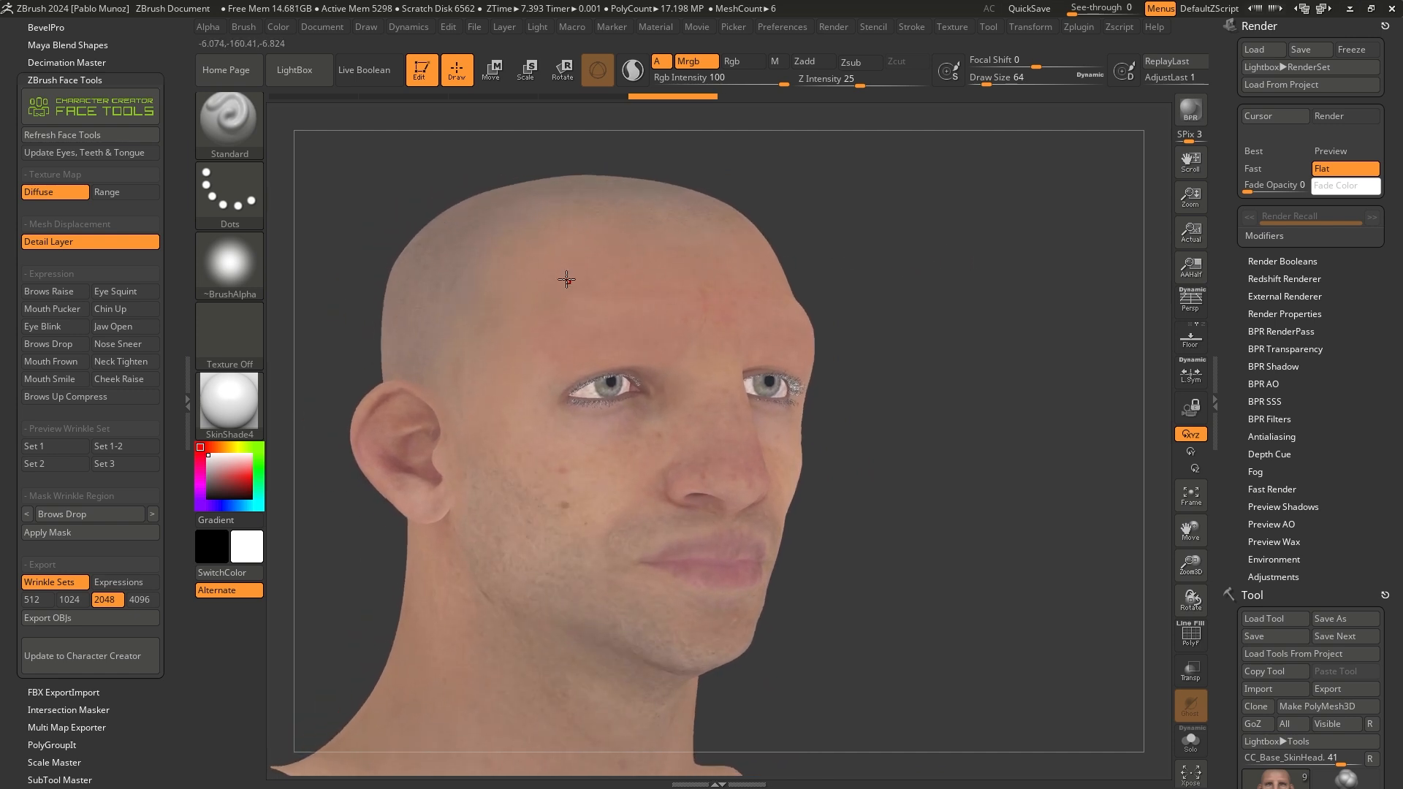
right_click_drag(551, 416, 615, 291, "alt")
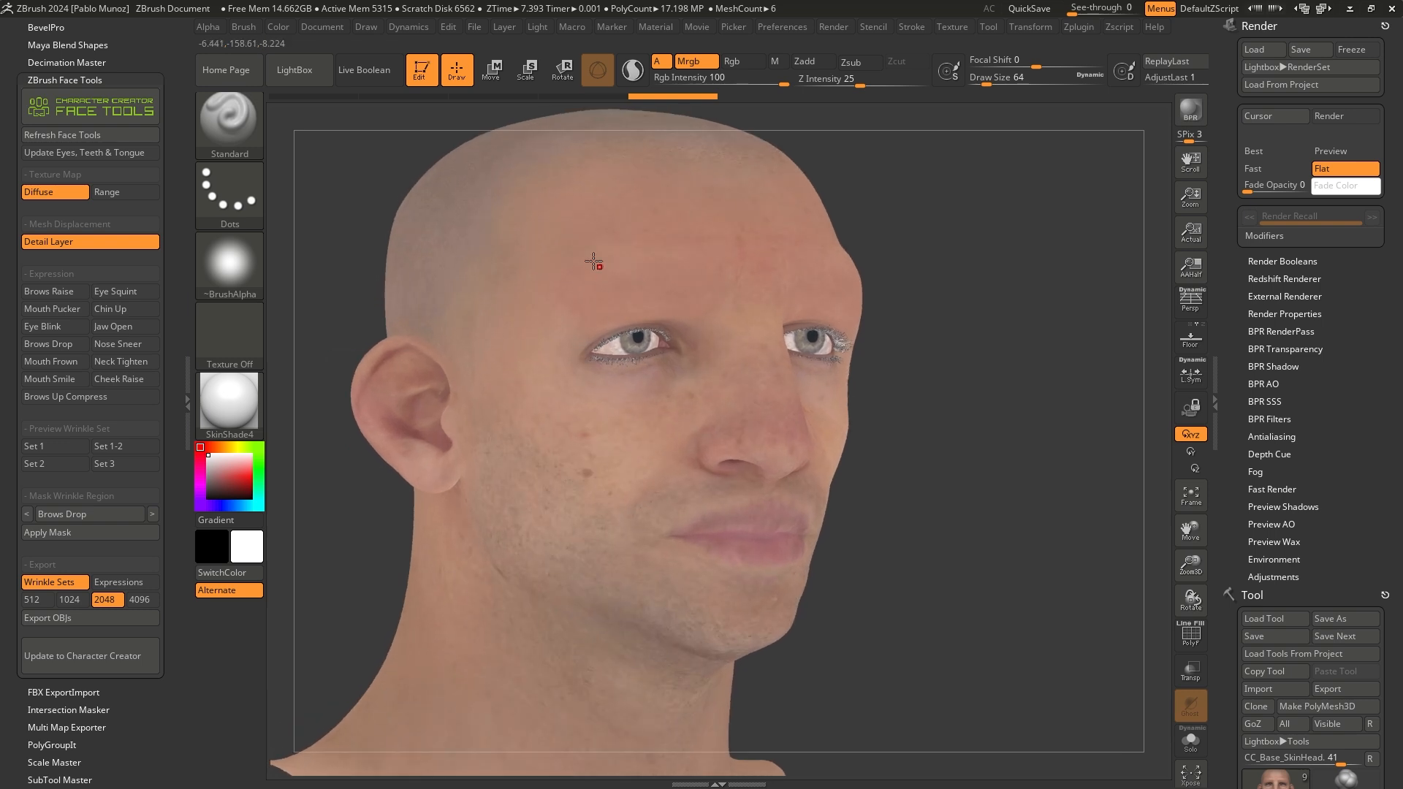
left_click_drag(936, 228, 912, 232, "shift")
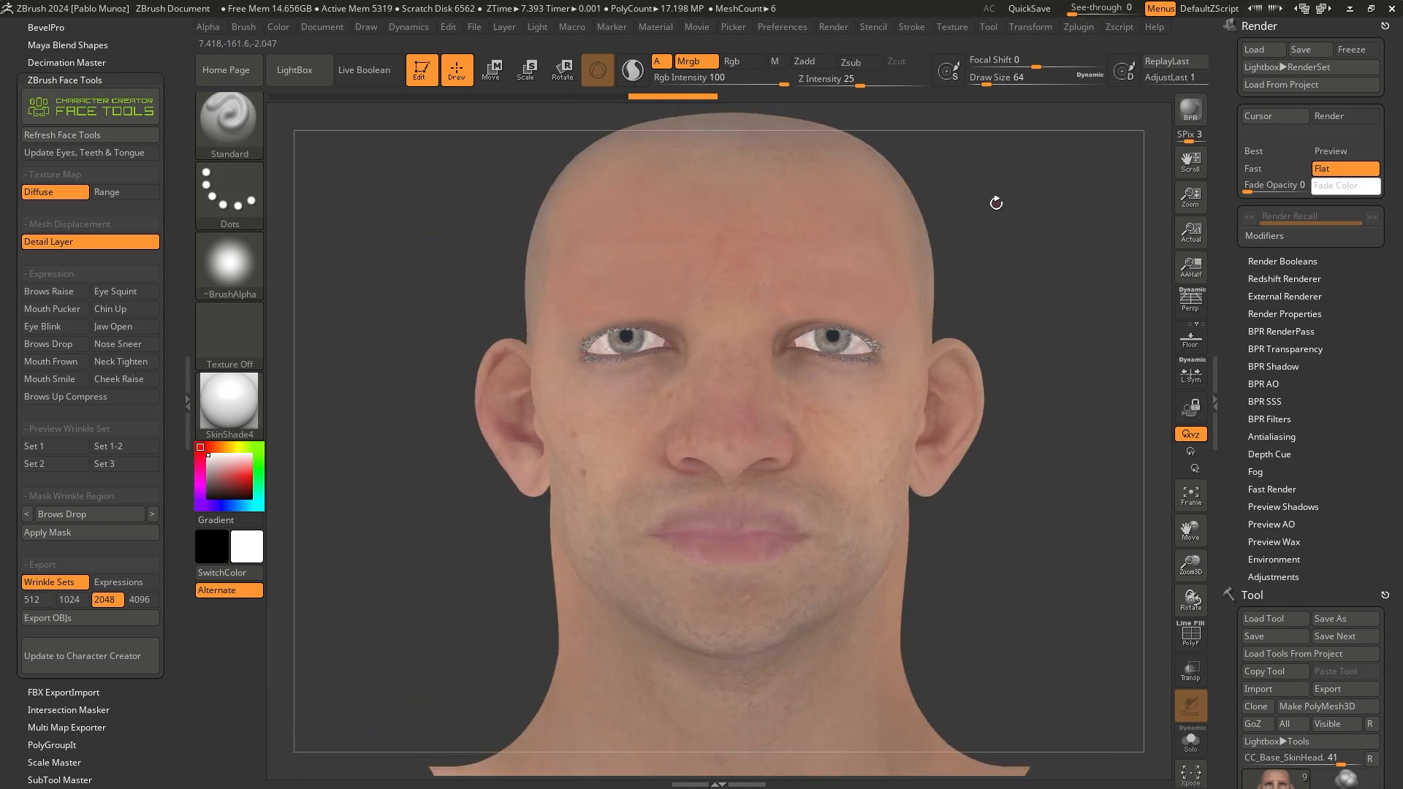
left_click_drag(996, 200, 949, 238, "alt")
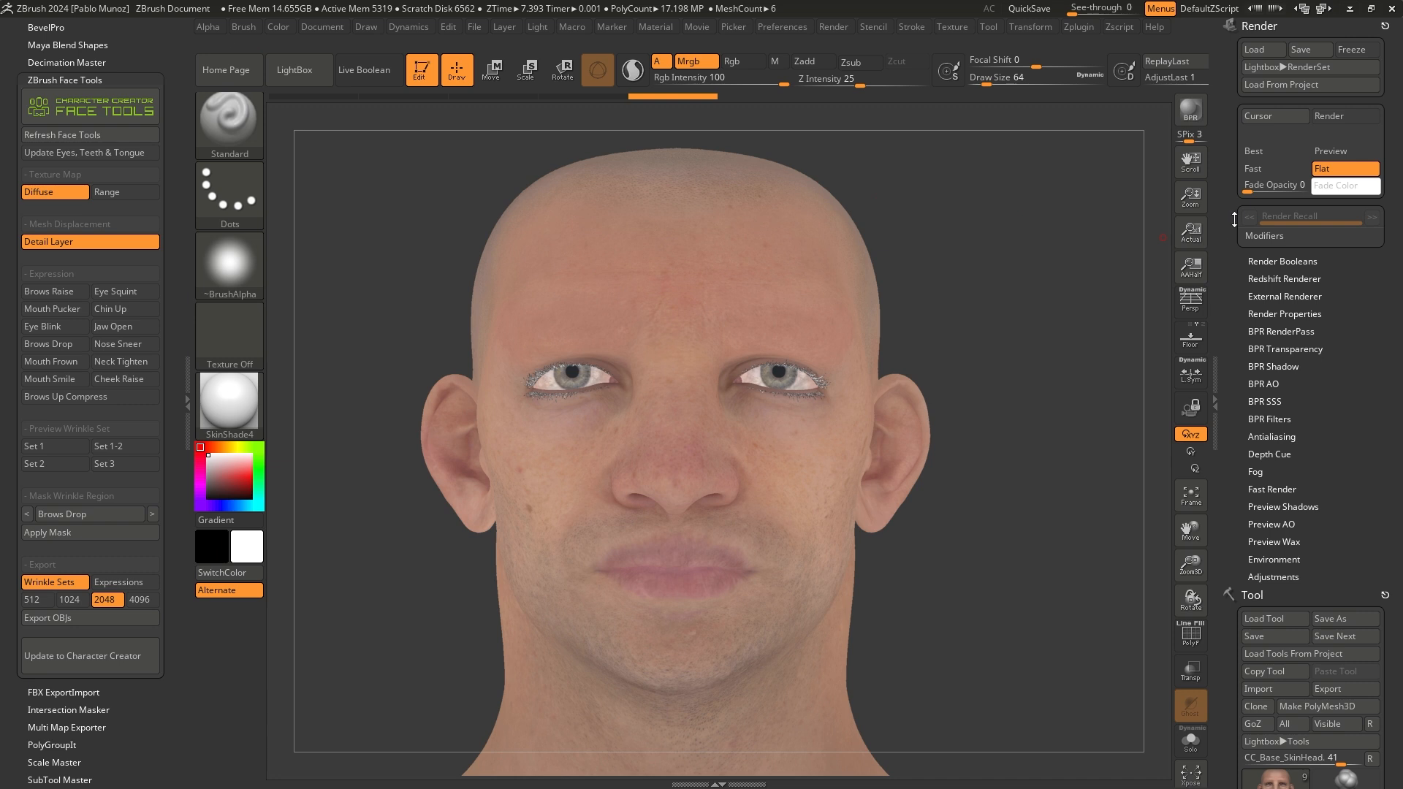
left_click_drag(919, 344, 885, 353)
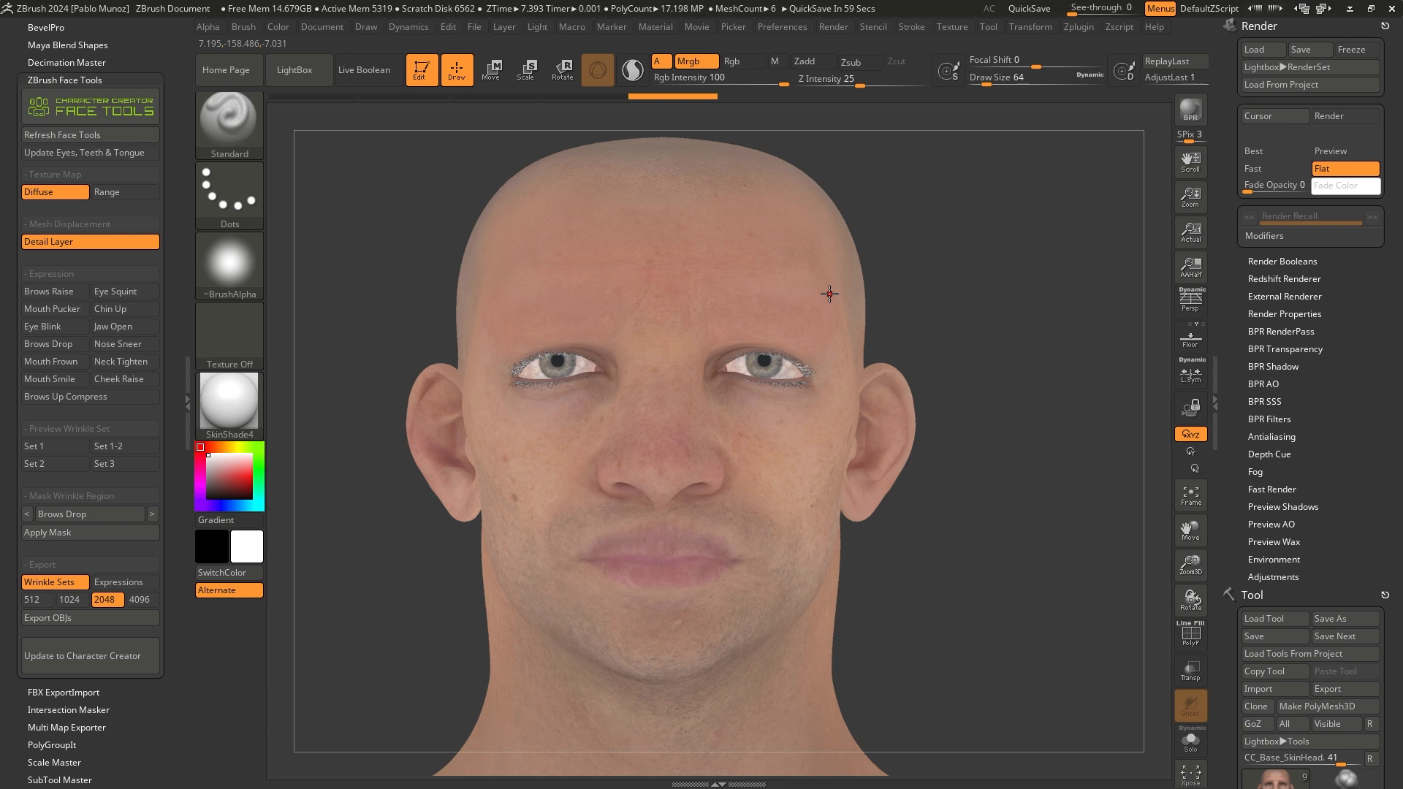
right_click_drag(573, 266, 608, 366)
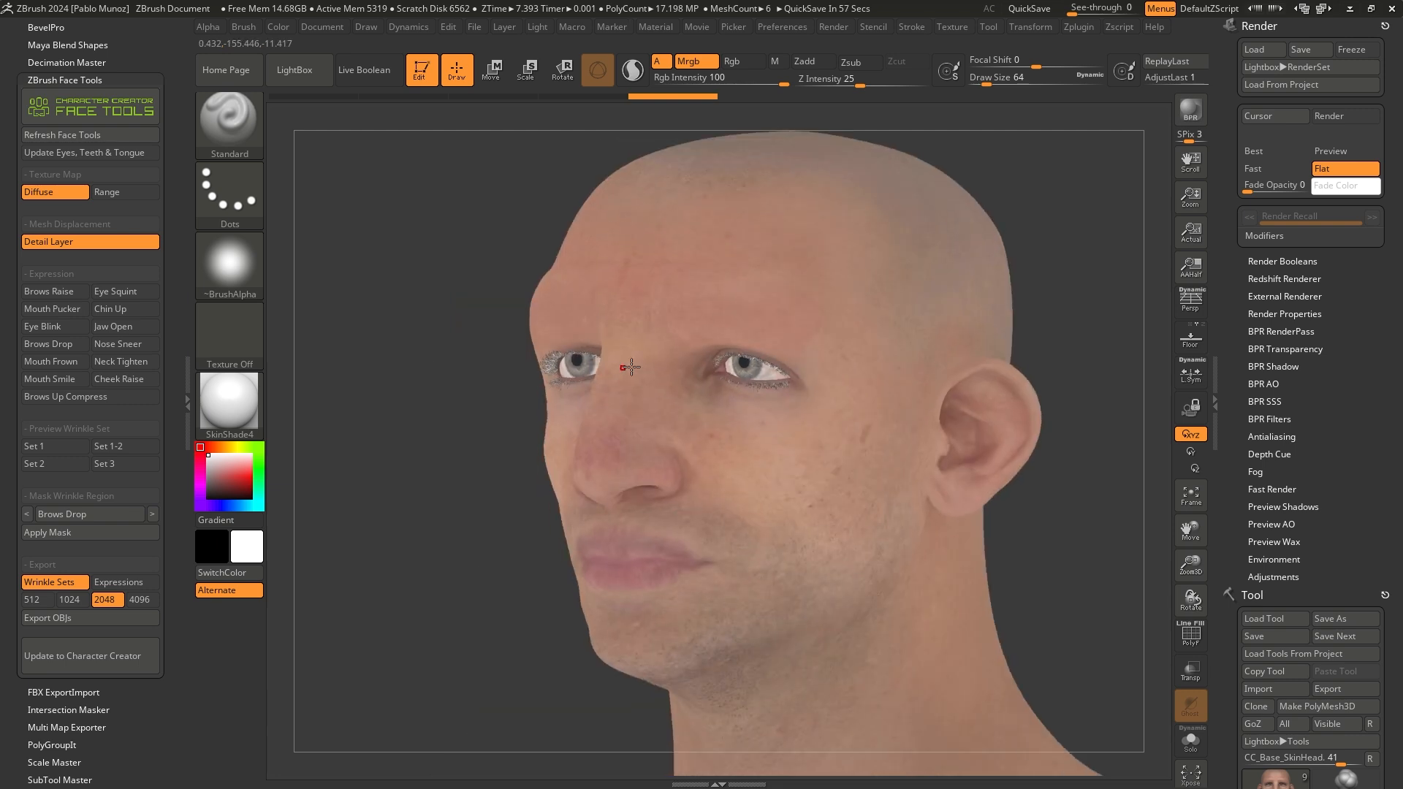
right_click_drag(723, 310, 729, 356)
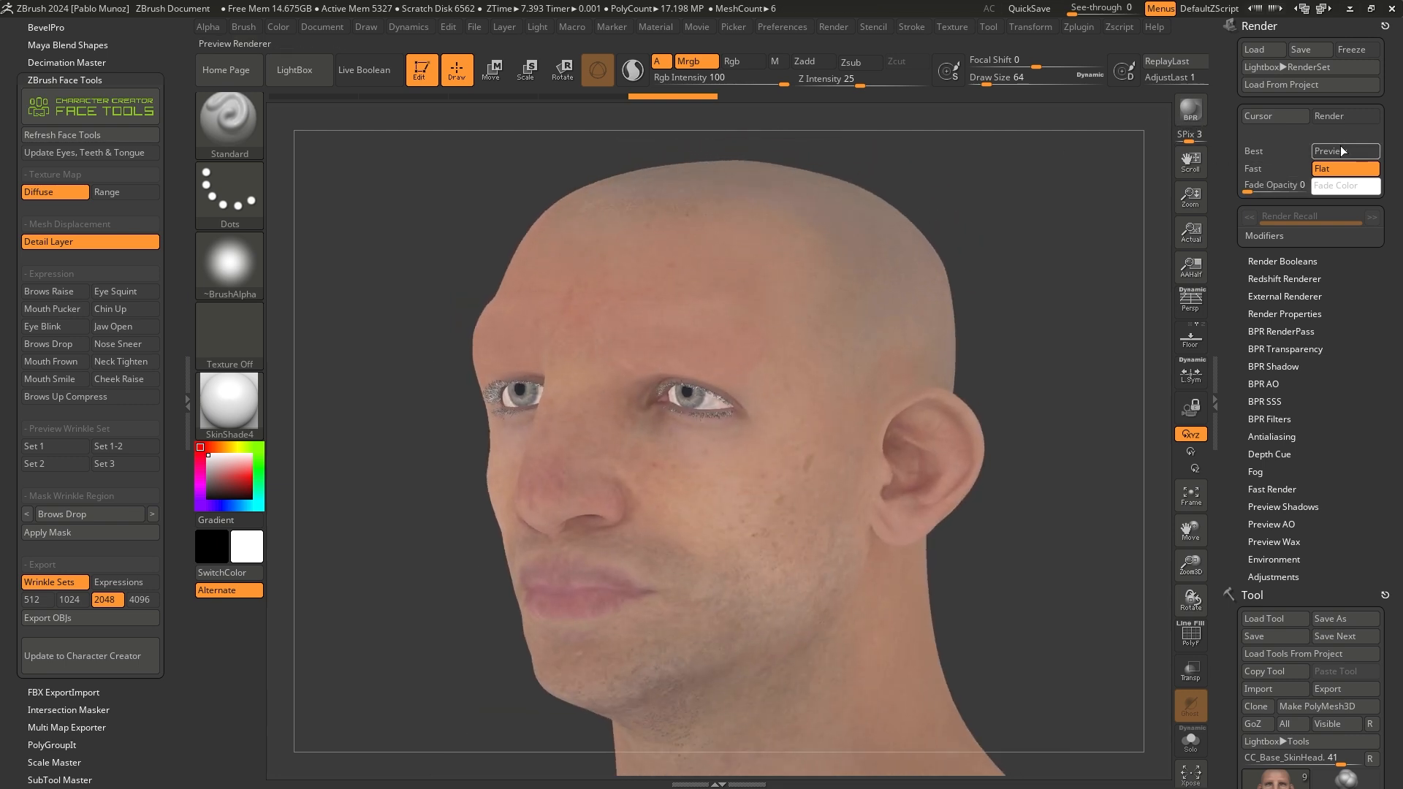
left_click(1342, 149)
right_click_drag(1051, 258, 993, 266)
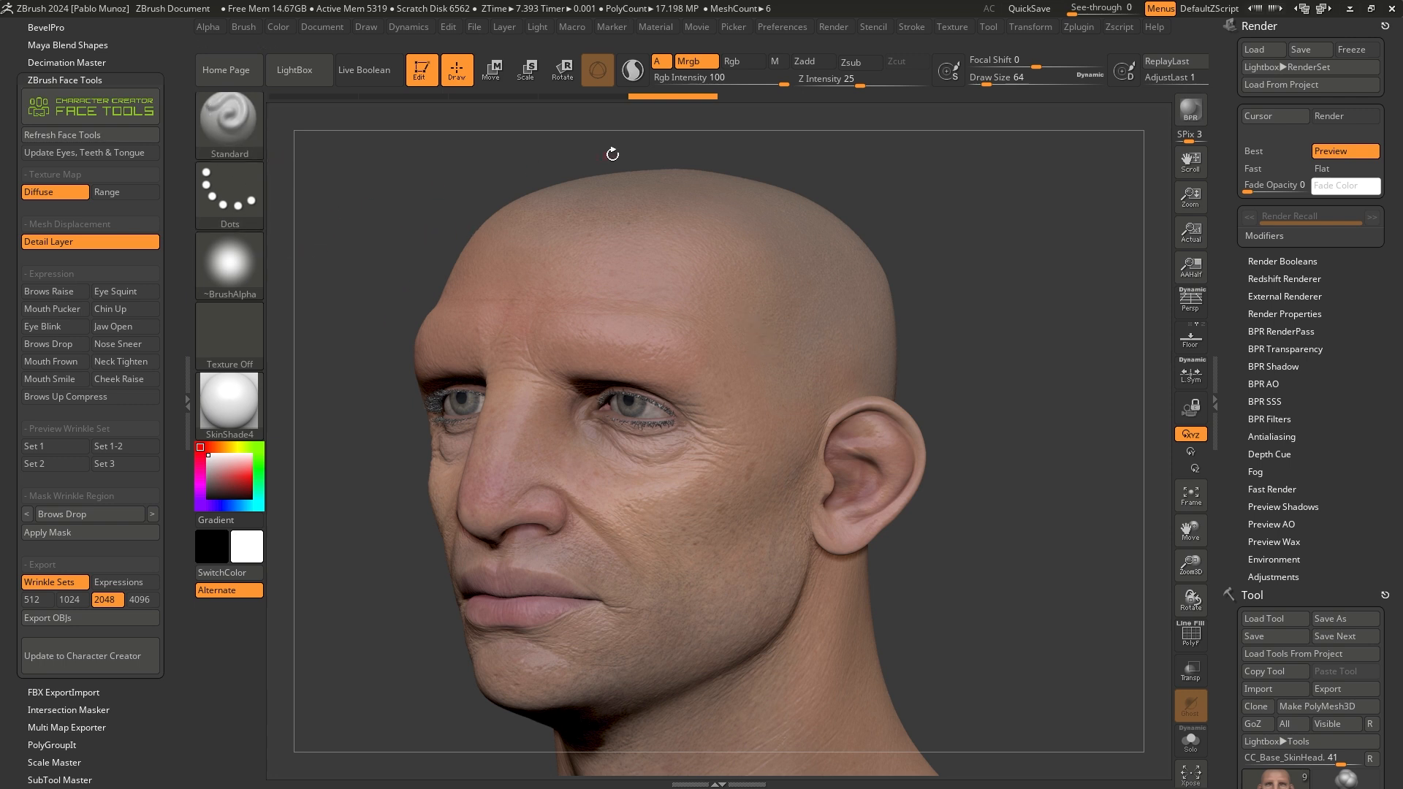
Set the Standard brush to Rgb only with the Color Spray stroke and Alpha 08, and sample a skin tone from the face.
left_click(739, 61)
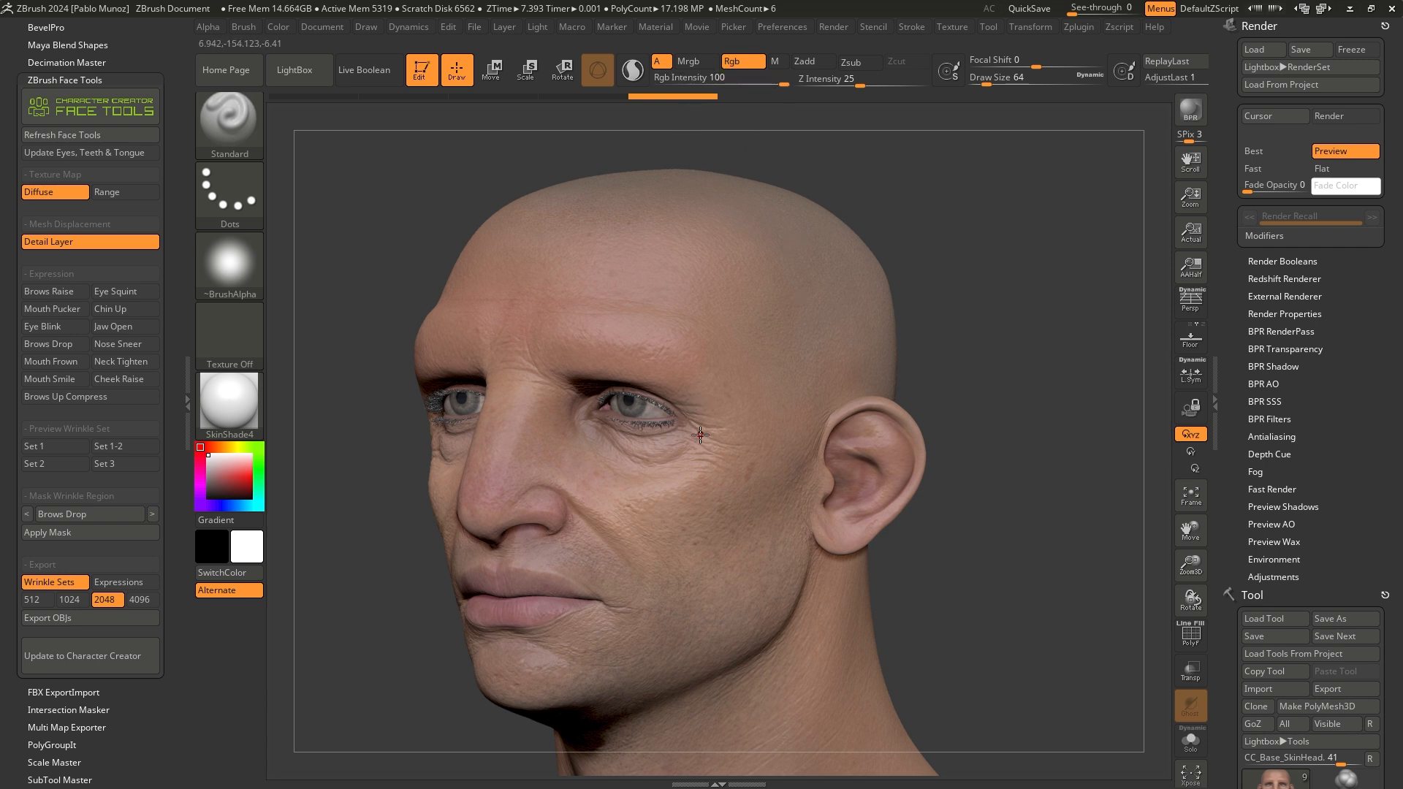
left_click(229, 196)
left_click(522, 208)
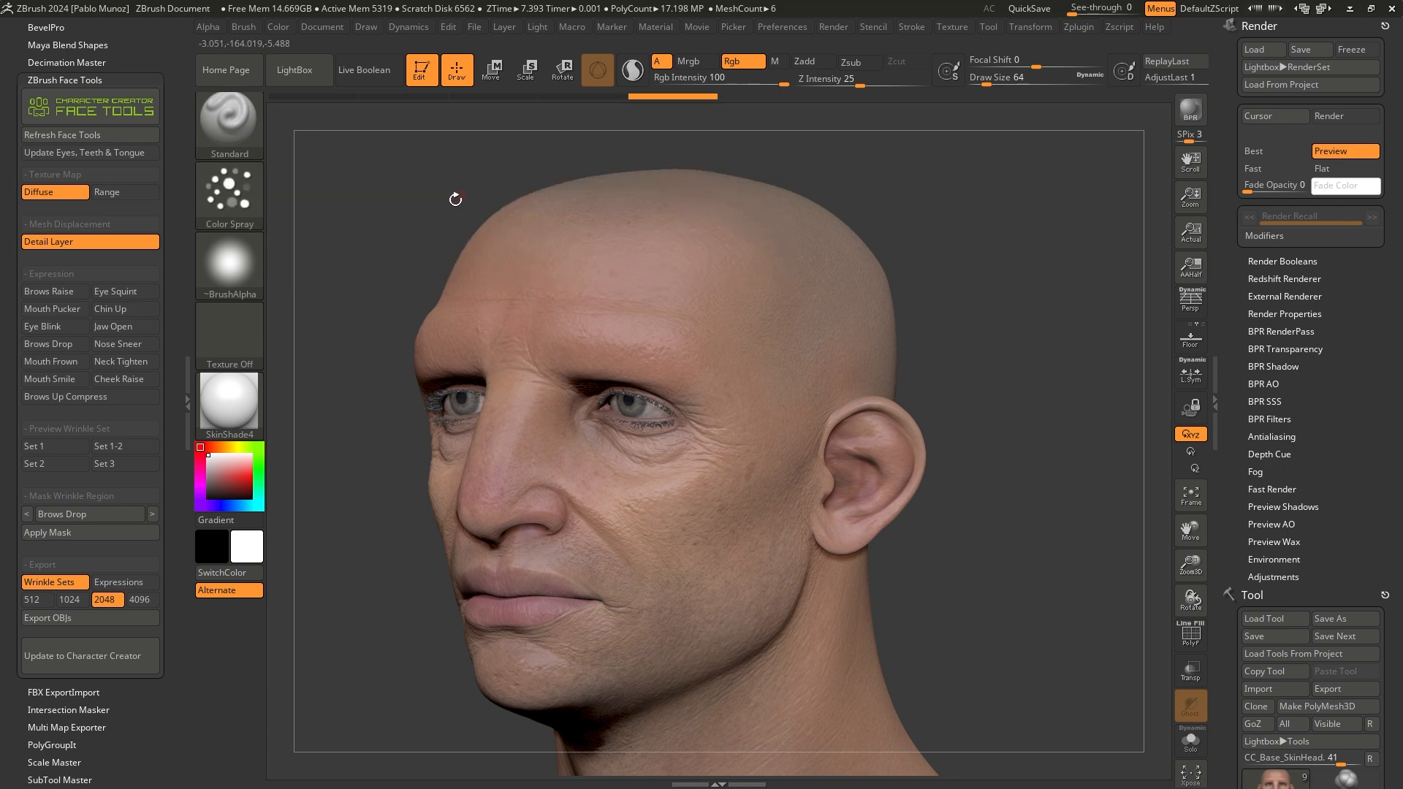
left_click(228, 262)
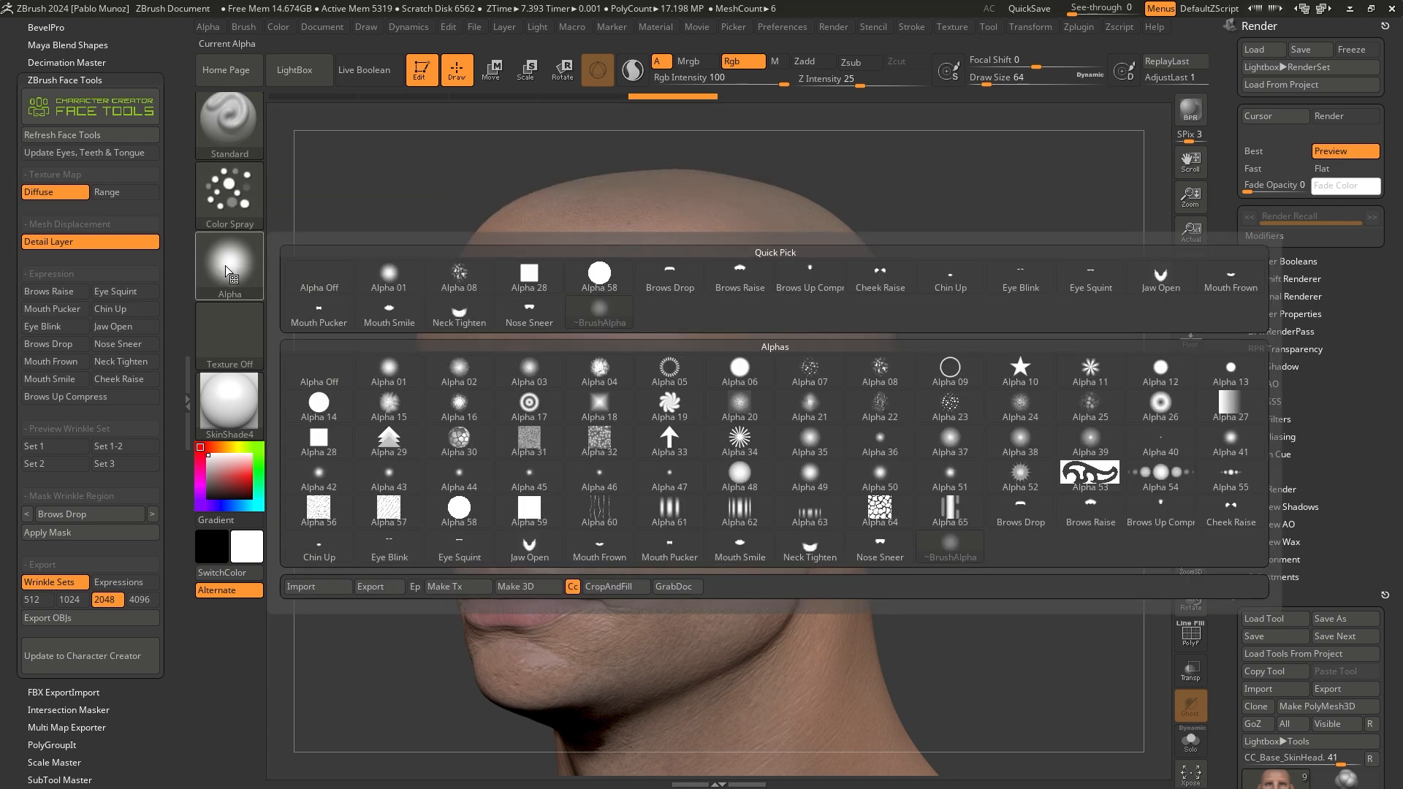
left_click(457, 289)
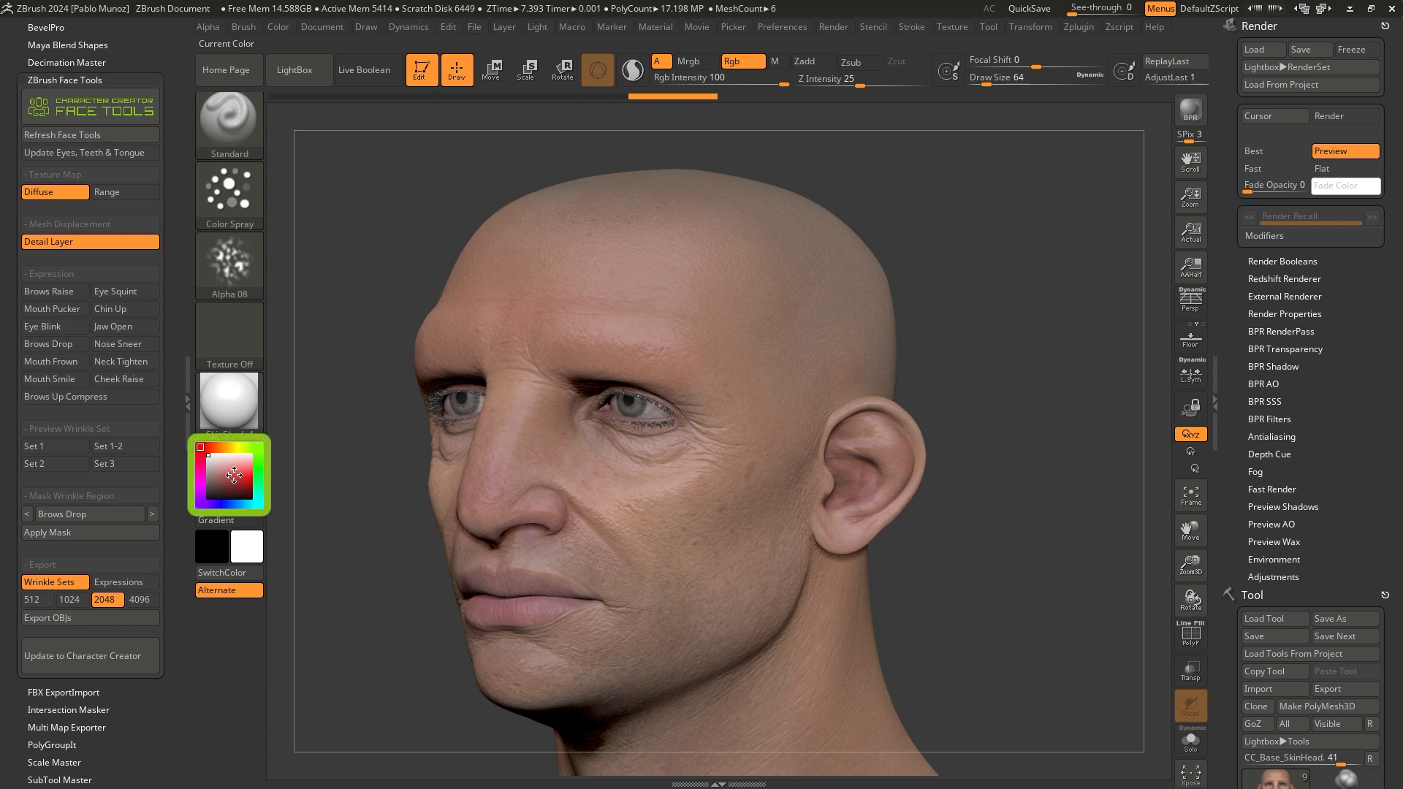
mouse_move(233, 475)
left_mouse_down()
mouse_move(501, 470)
mouse_move(575, 322)
mouse_move(689, 319)
mouse_move(511, 401)
mouse_move(639, 511)
mouse_move(722, 478)
mouse_move(542, 481)
mouse_move(553, 464)
mouse_move(532, 458)
mouse_move(515, 392)
left_mouse_up()
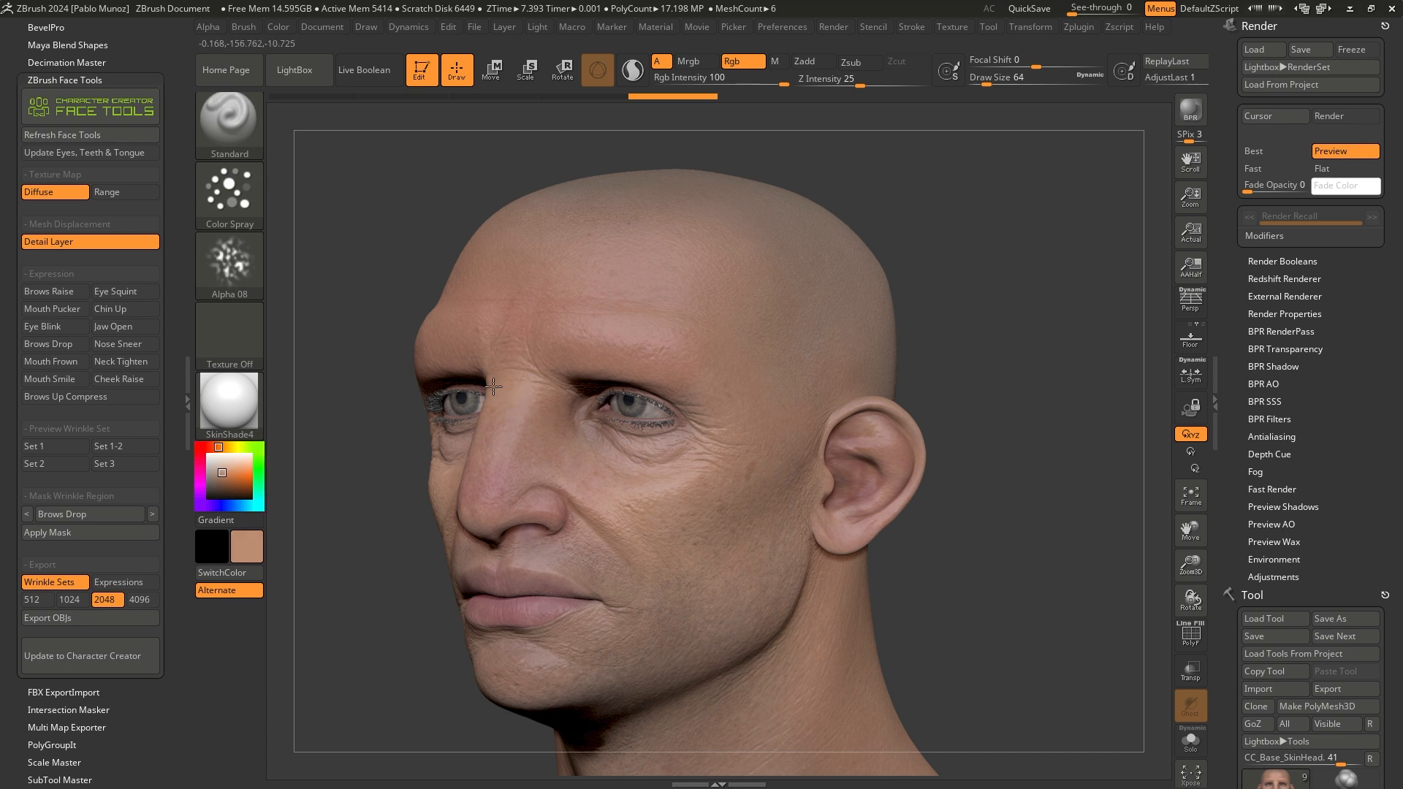
Choose a lighter skin tone as the main paint colour and activate symmetry for the head.
left_click(226, 470)
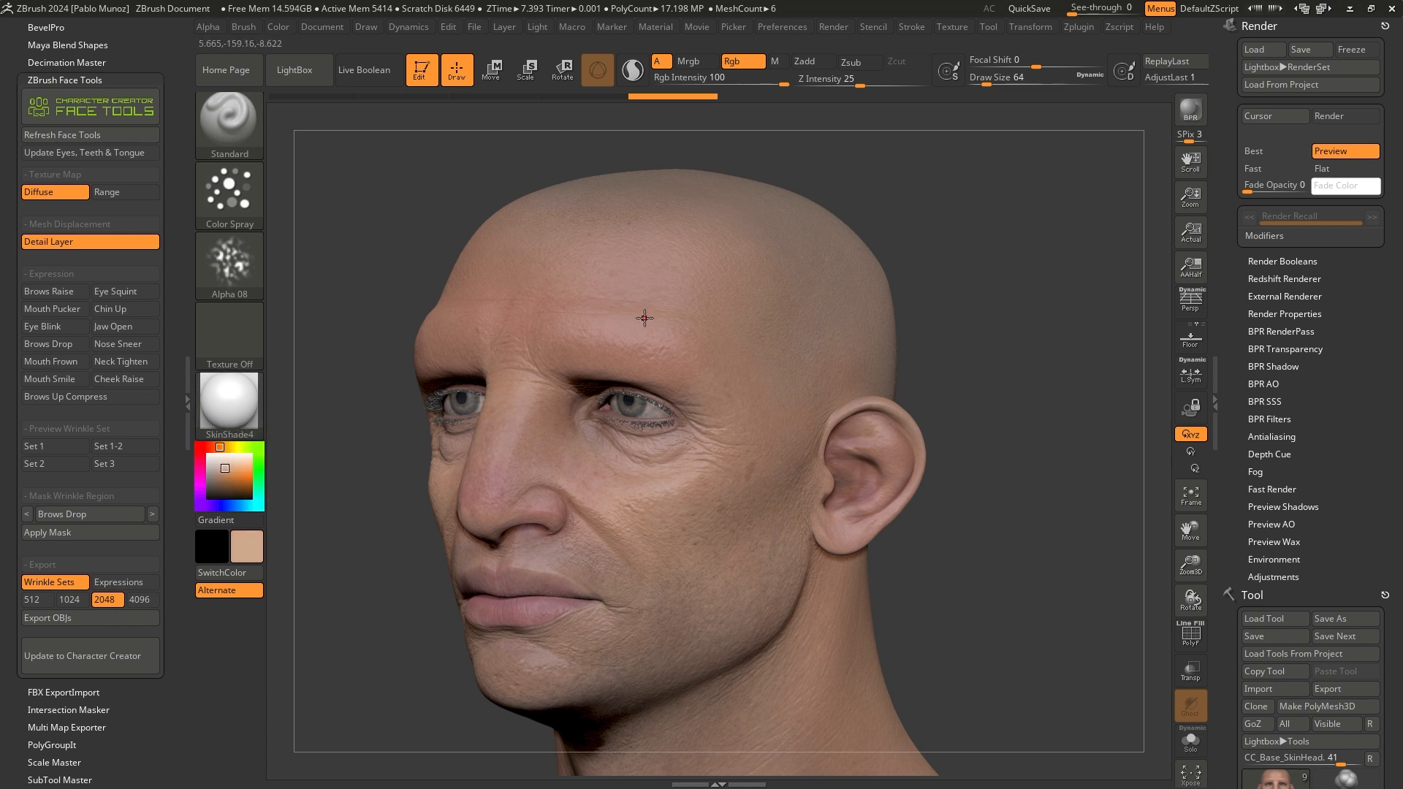
left_click(1077, 29)
mouse_move(1029, 31)
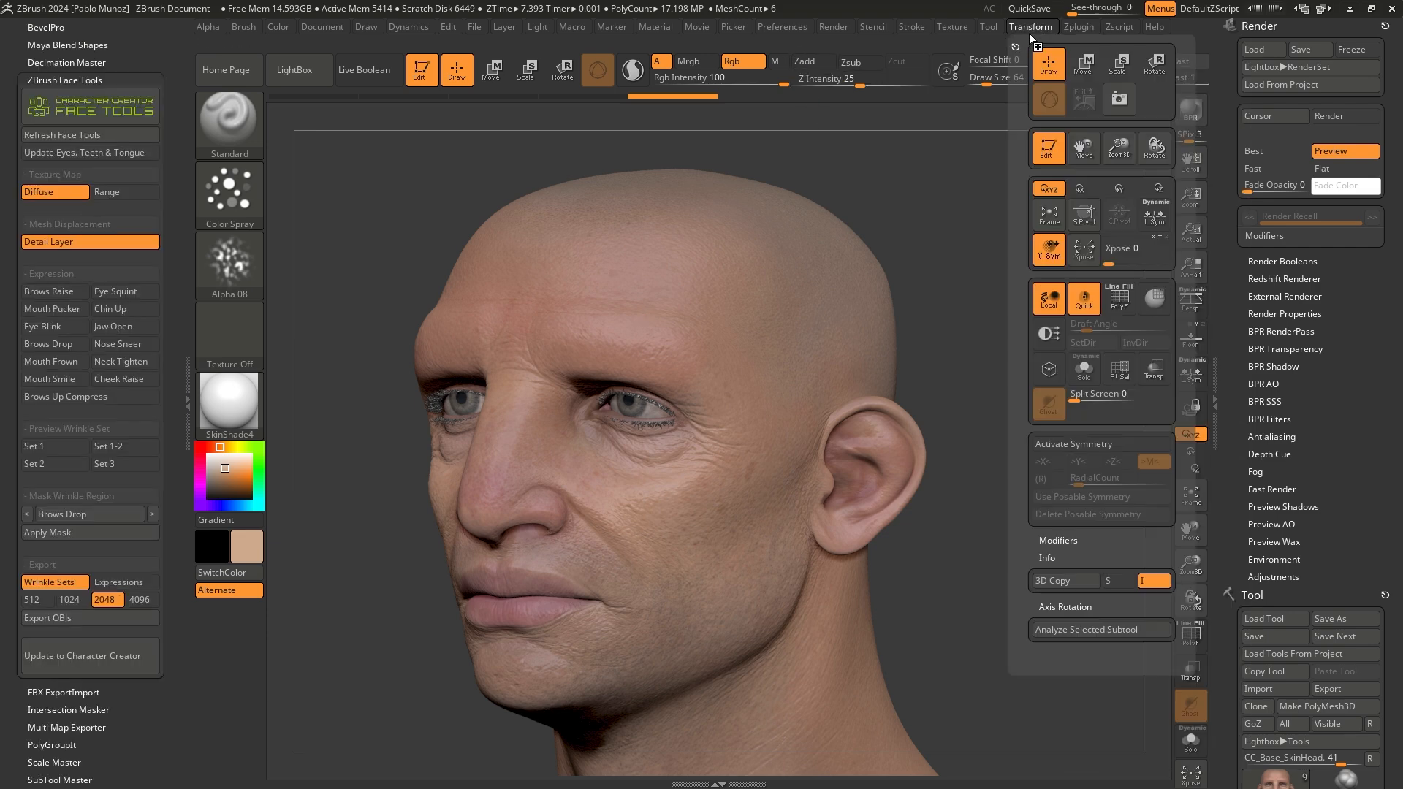
left_click(1101, 445)
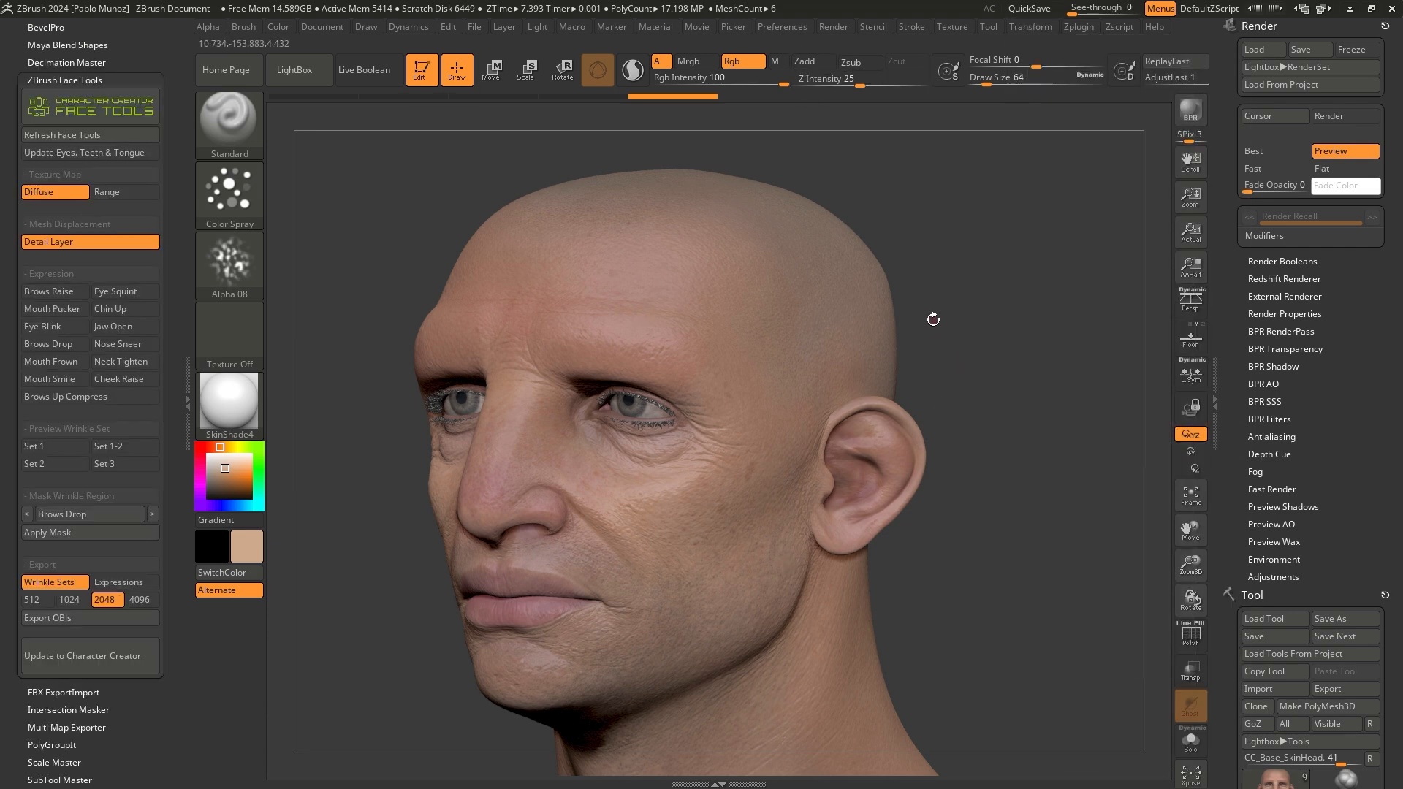
Set the brush's Draw Size to about 1523 and Rgb Intensity to 18, and spray the light tone on the side of the forehead.
key("space")
left_click_drag(996, 320, 1006, 289)
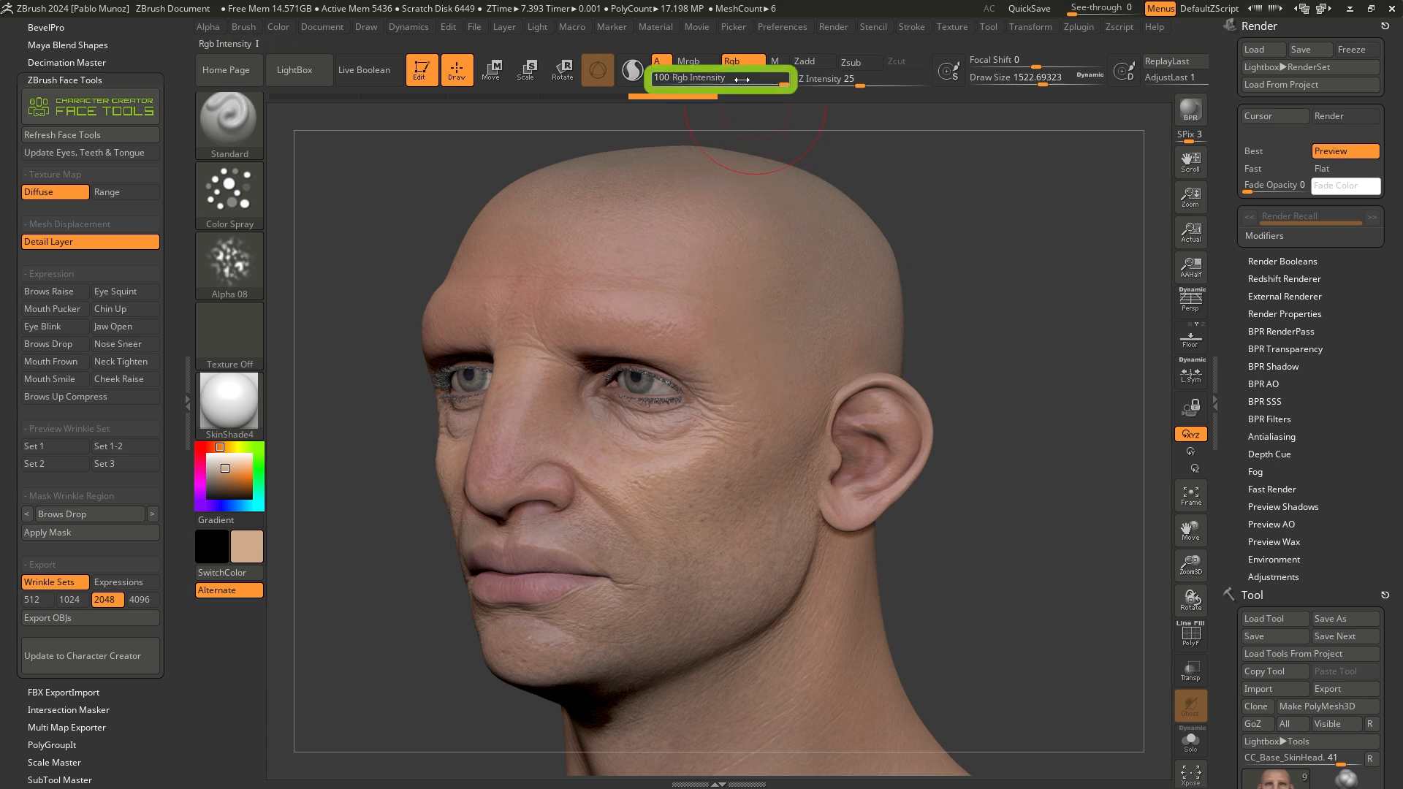
left_click_drag(762, 79, 711, 78)
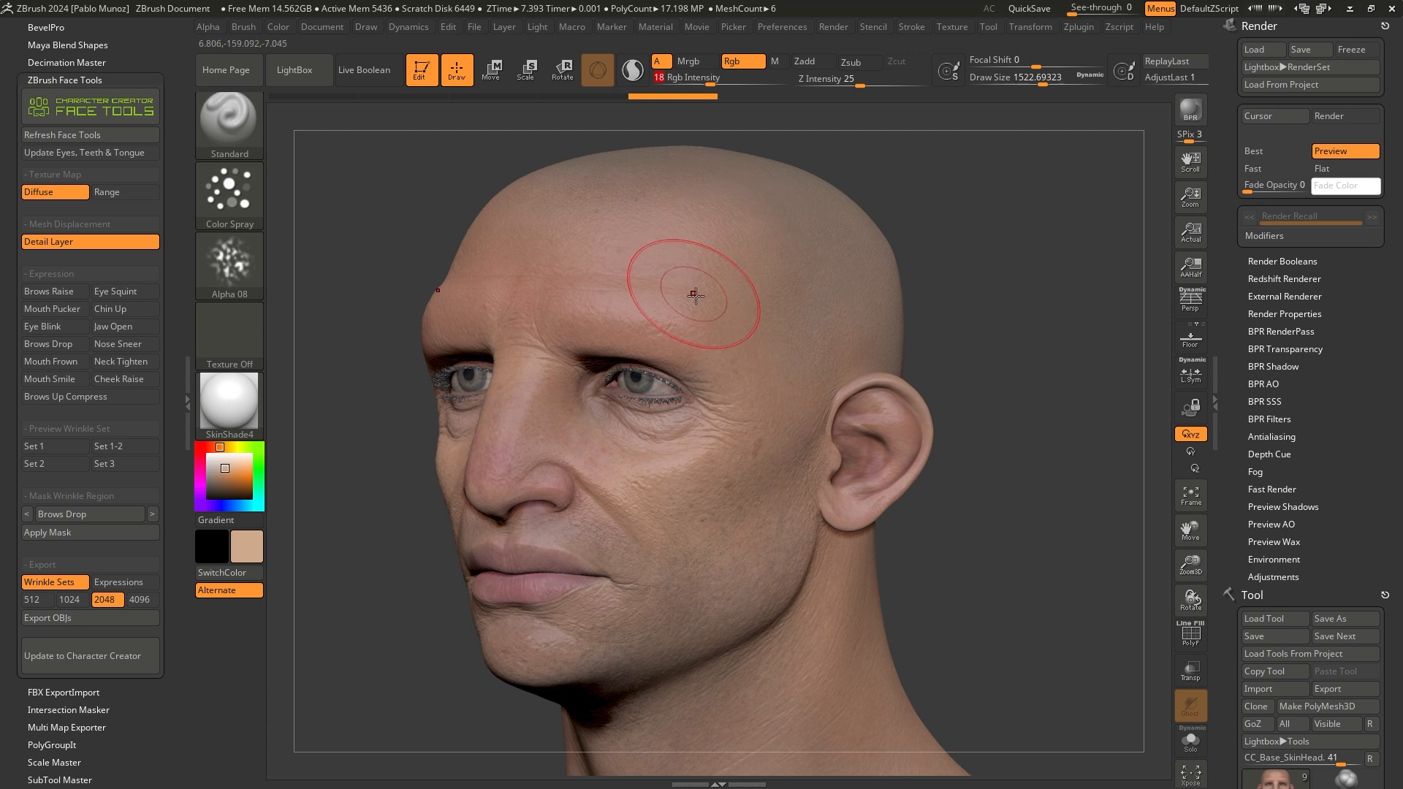
right_click_drag(712, 299, 695, 261)
mouse_move(681, 296)
left_mouse_down()
mouse_move(700, 330)
mouse_move(703, 307)
left_mouse_up()
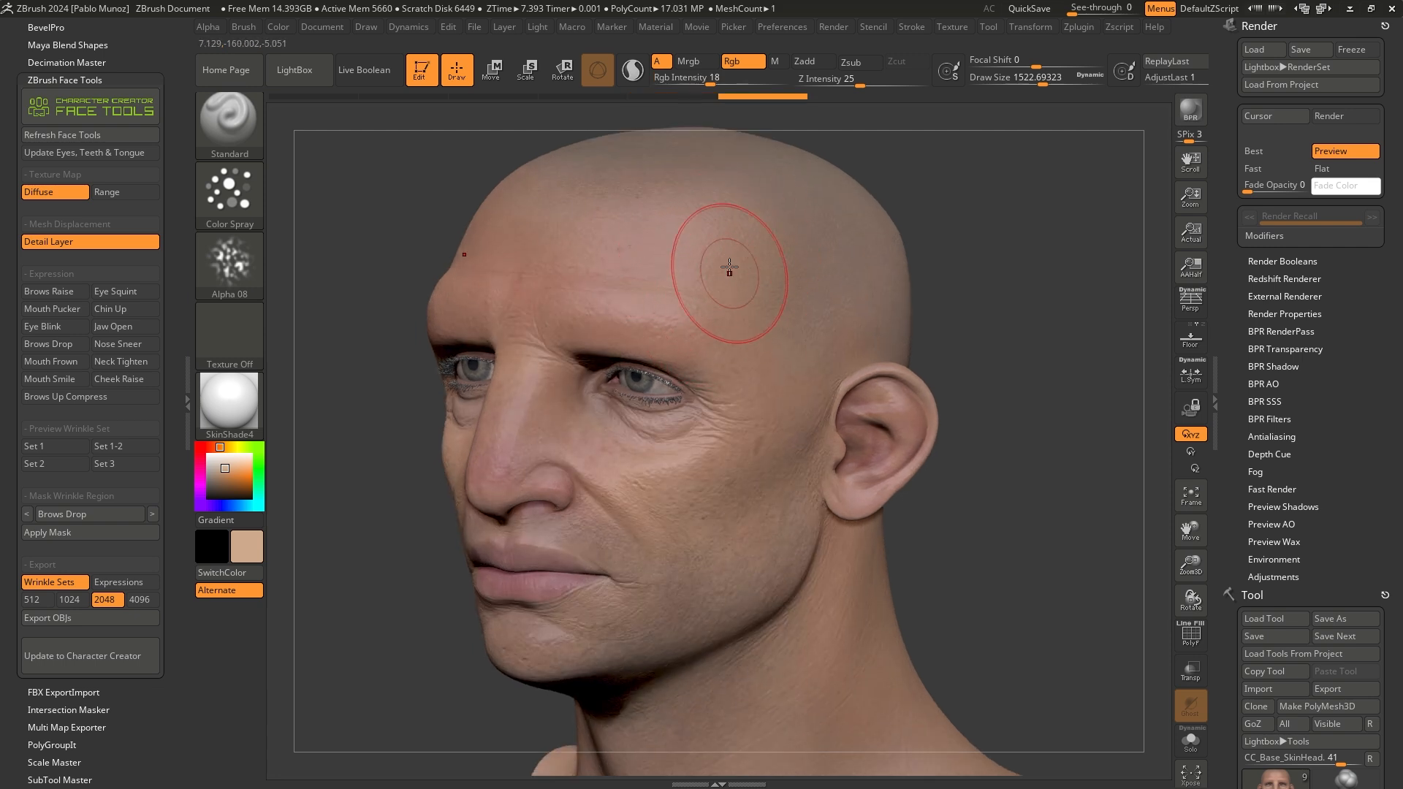
Open the stroke's Lazy Mouse settings and set the brush's Rgb Intensity to 27.
left_click(912, 28)
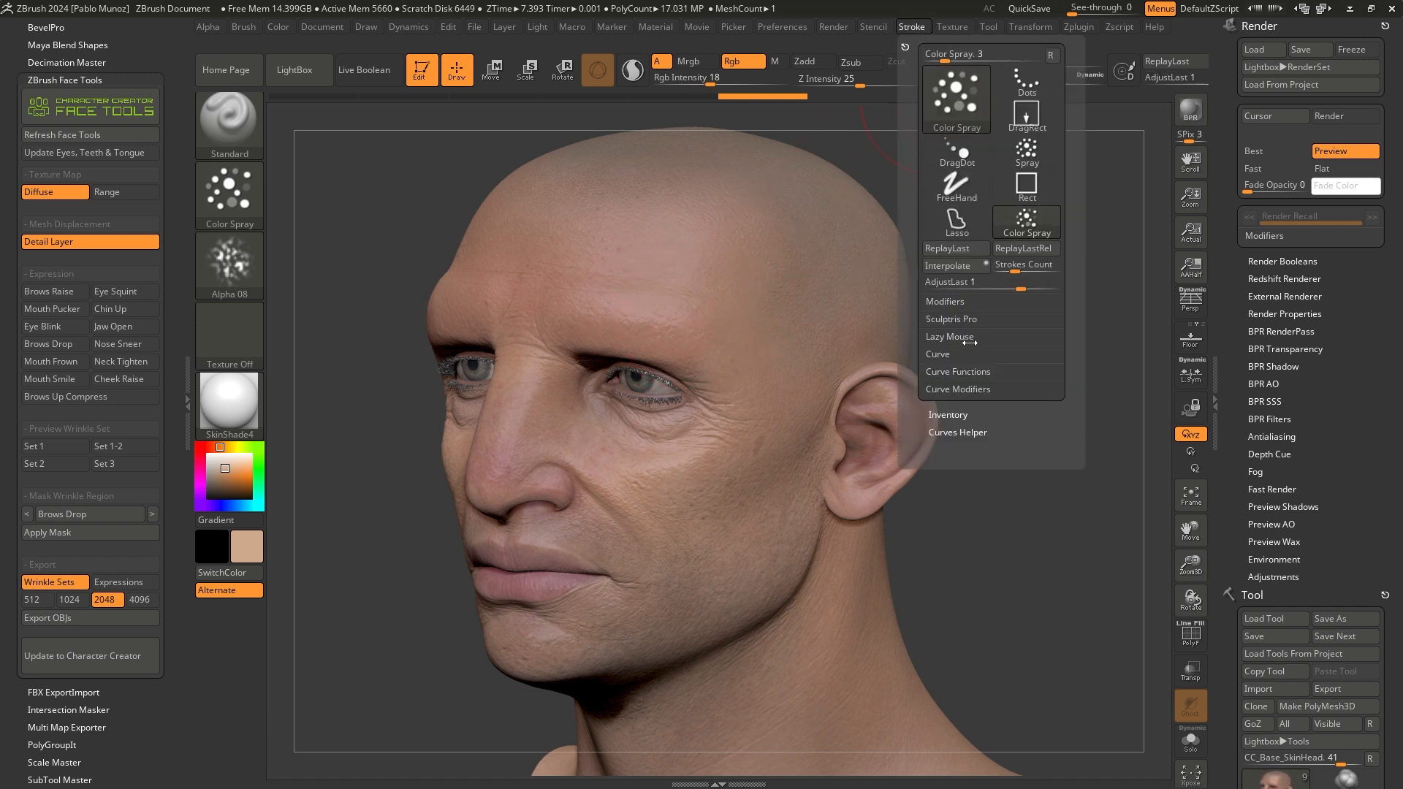
left_click(957, 338)
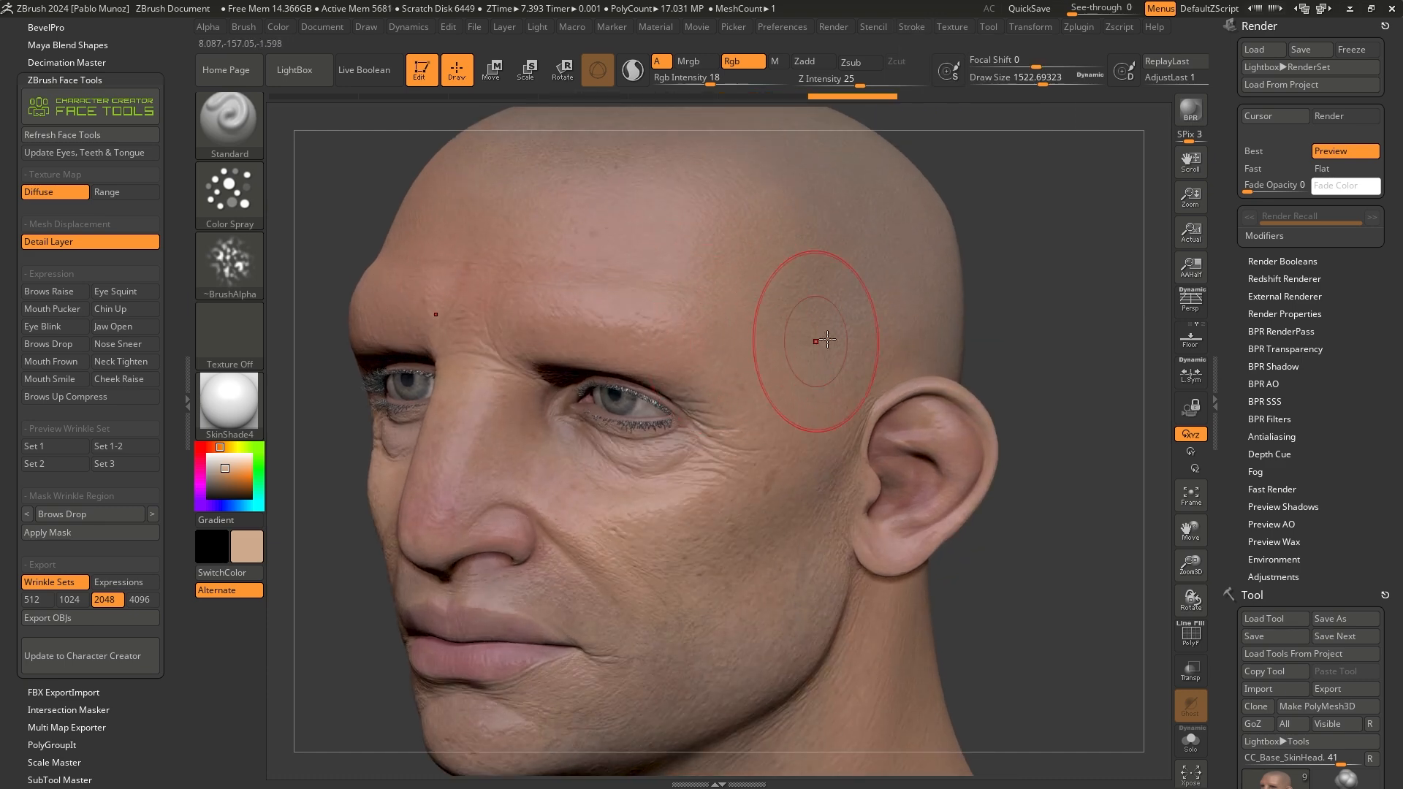
left_click_drag(709, 82, 720, 81)
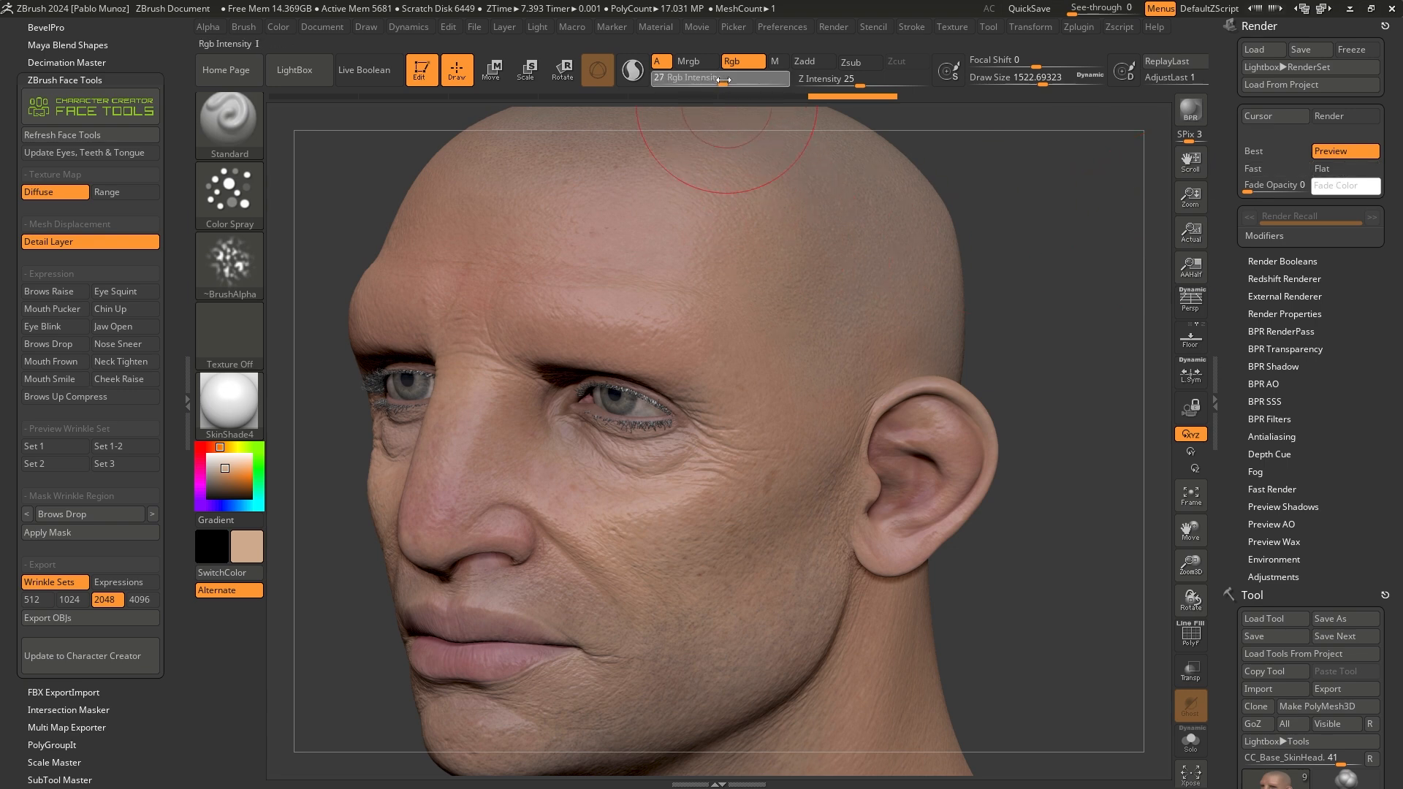
Switch the render mode to Flat and reduce the brush's Draw Size to about 306 for close-up painting.
left_click(1340, 167)
key("space")
left_click_drag(754, 326, 732, 326)
right_click_drag(682, 341, 674, 439, "ctrl")
key("space")
left_click_drag(768, 369, 754, 370)
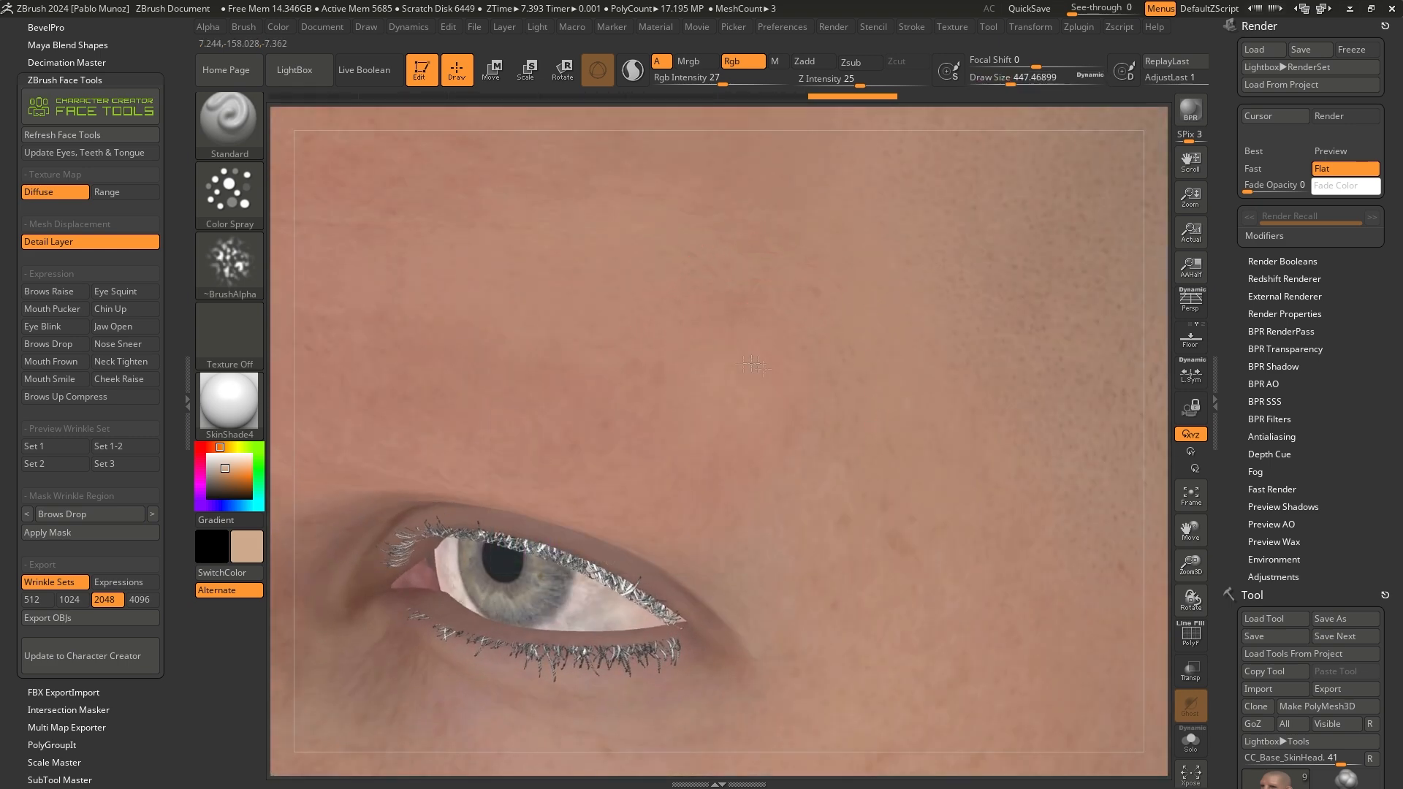
right_click_drag(754, 362, 752, 455)
key("space")
left_click_drag(821, 392, 812, 392)
Paint the light skin tone over the dark spot on the cheek beside the eye.
right_click_drag(784, 459, 733, 336, "alt")
right_click_drag(777, 408, 727, 306, "alt")
right_click_drag(813, 482, 775, 329, "alt")
right_click_drag(778, 459, 780, 402)
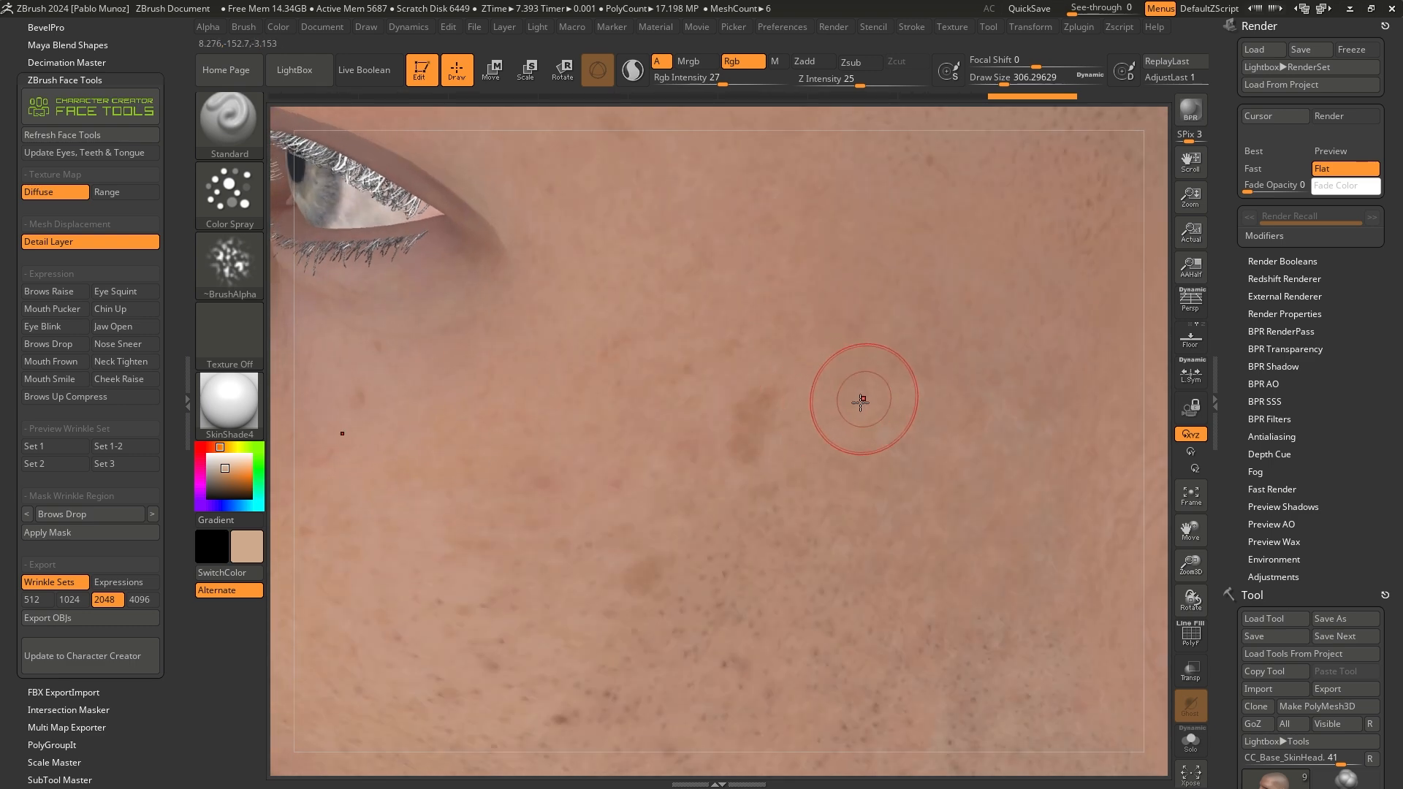
left_click_drag(758, 407, 749, 429)
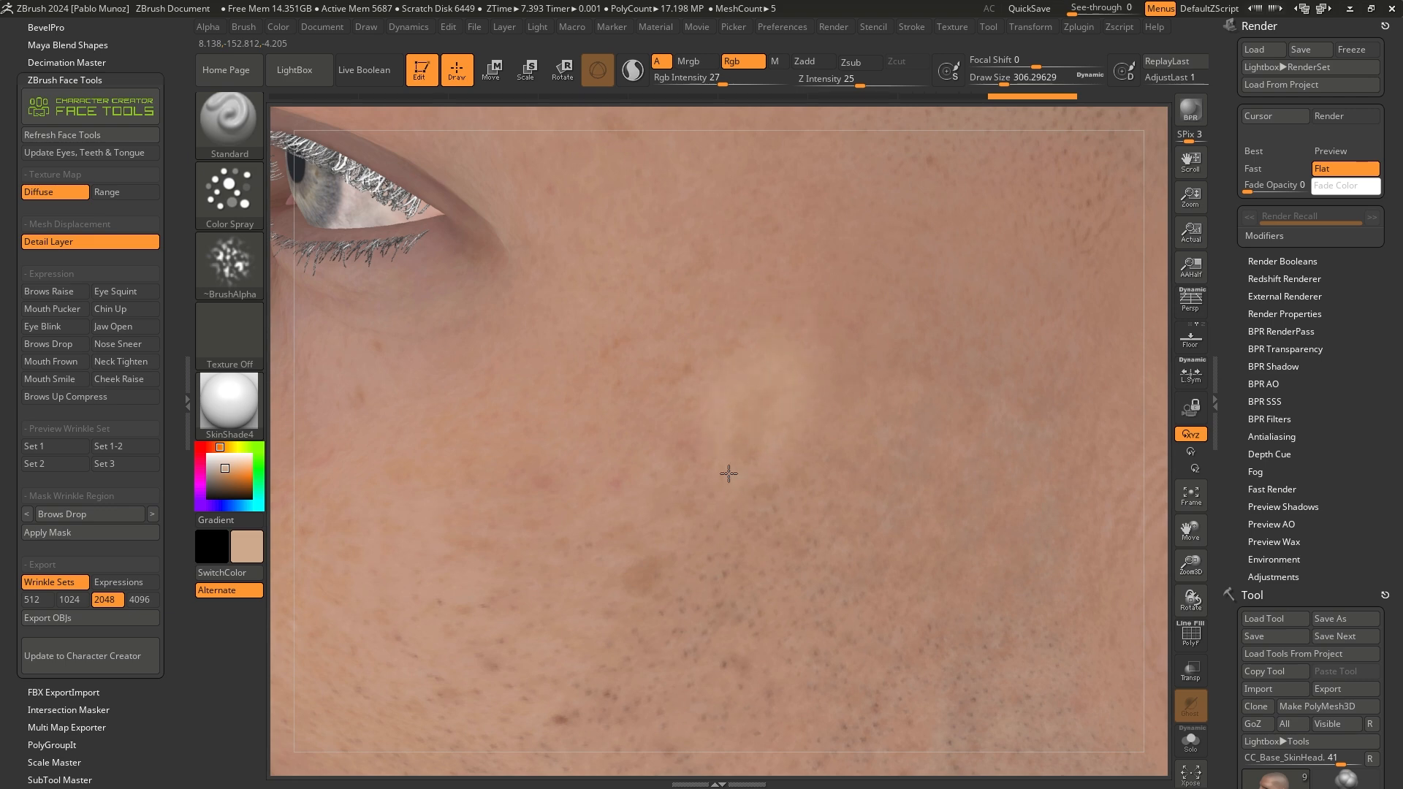
Even out the skin beside the outer eye corner and towards the temple with the light tone.
right_click_drag(812, 454, 827, 416, "ctrl")
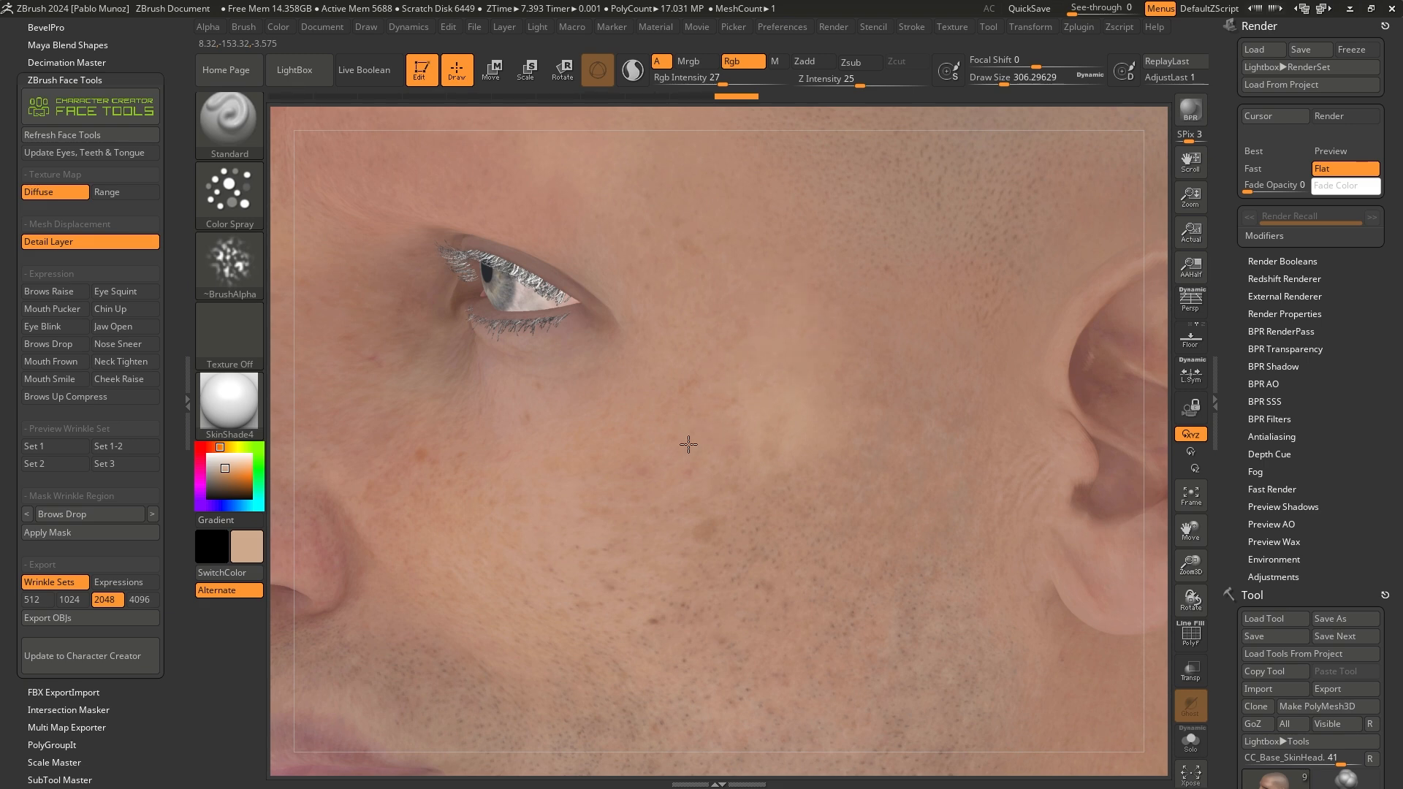
right_click_drag(855, 366, 808, 310)
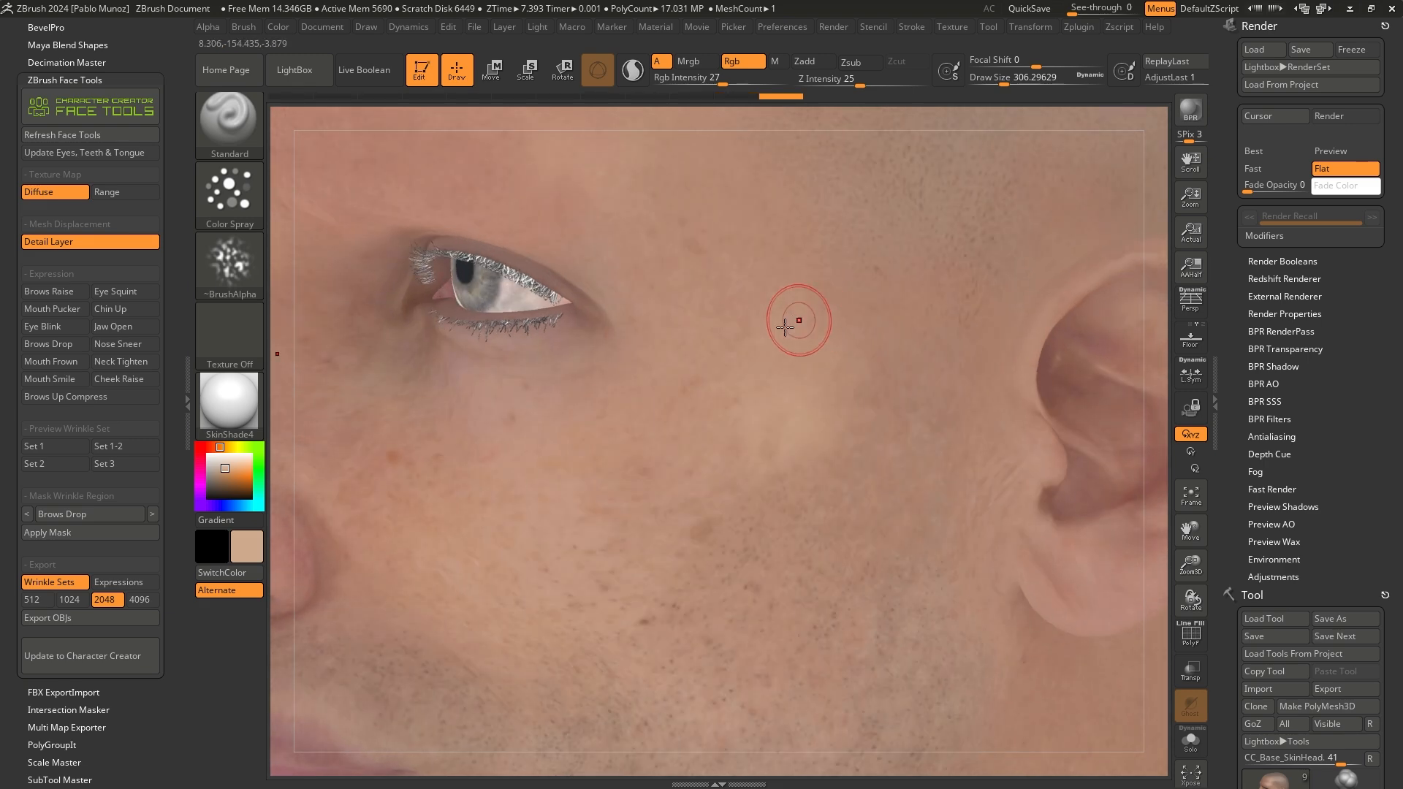
left_click_drag(733, 364, 781, 322)
right_click_drag(782, 316, 787, 310)
key("space")
left_click_drag(786, 310, 795, 309)
mouse_move(803, 257)
left_mouse_down()
mouse_move(769, 223)
mouse_move(731, 256)
left_mouse_up()
Set the Draw Size to about 656 and spray the light tone over the skin beside the eye.
right_click_drag(730, 256, 764, 313, "ctrl")
key("space")
left_click_drag(770, 312, 783, 313)
mouse_move(784, 316)
right_mouse_down()
mouse_move(809, 291)
mouse_move(777, 313)
right_mouse_up()
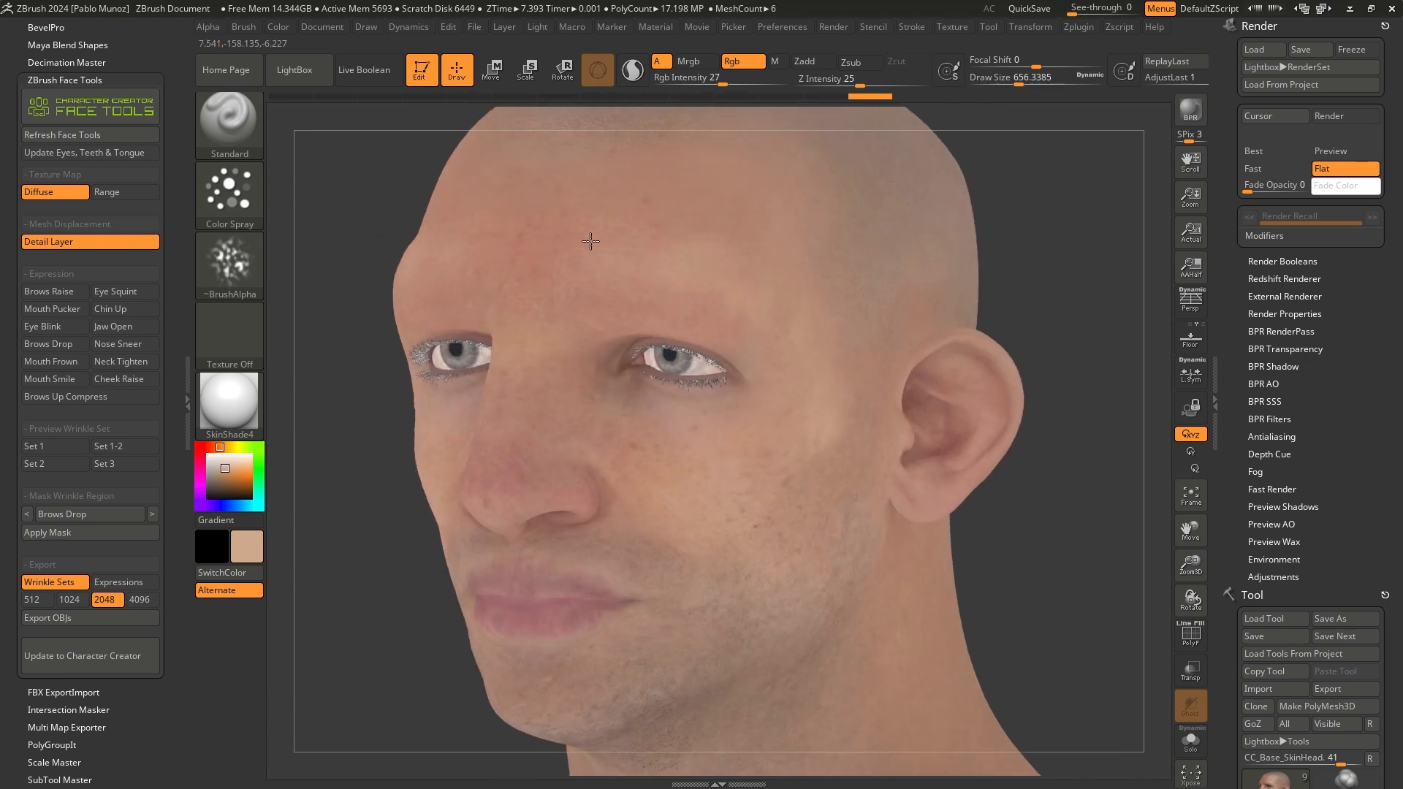
left_click_drag(810, 395, 760, 400)
Set the Draw Size to about 742 and lighten the forehead and upper cheeks with broad strokes.
key("space")
left_click_drag(793, 312, 760, 225)
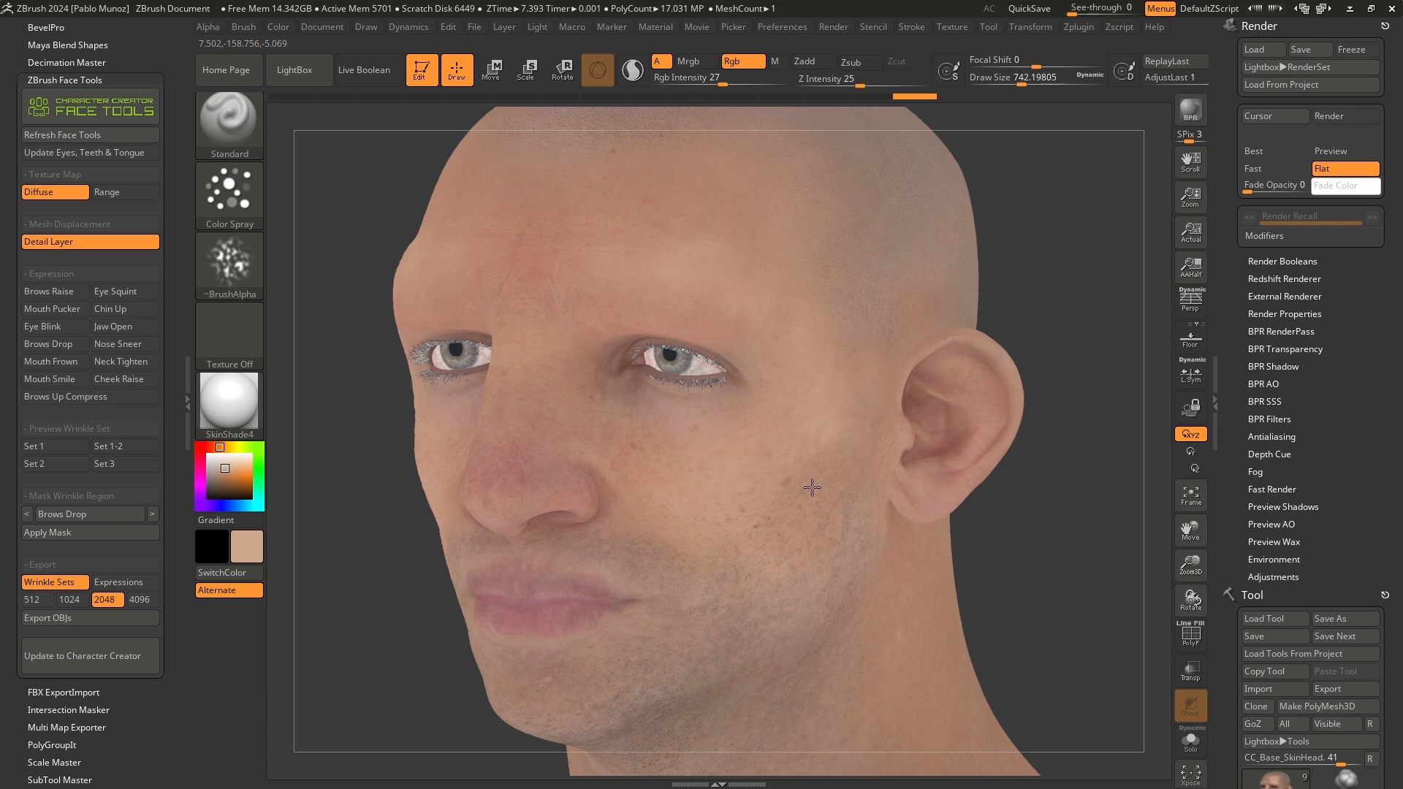
left_click_drag(786, 514, 786, 503)
right_click_drag(785, 503, 820, 438)
left_click_drag(804, 464, 785, 483)
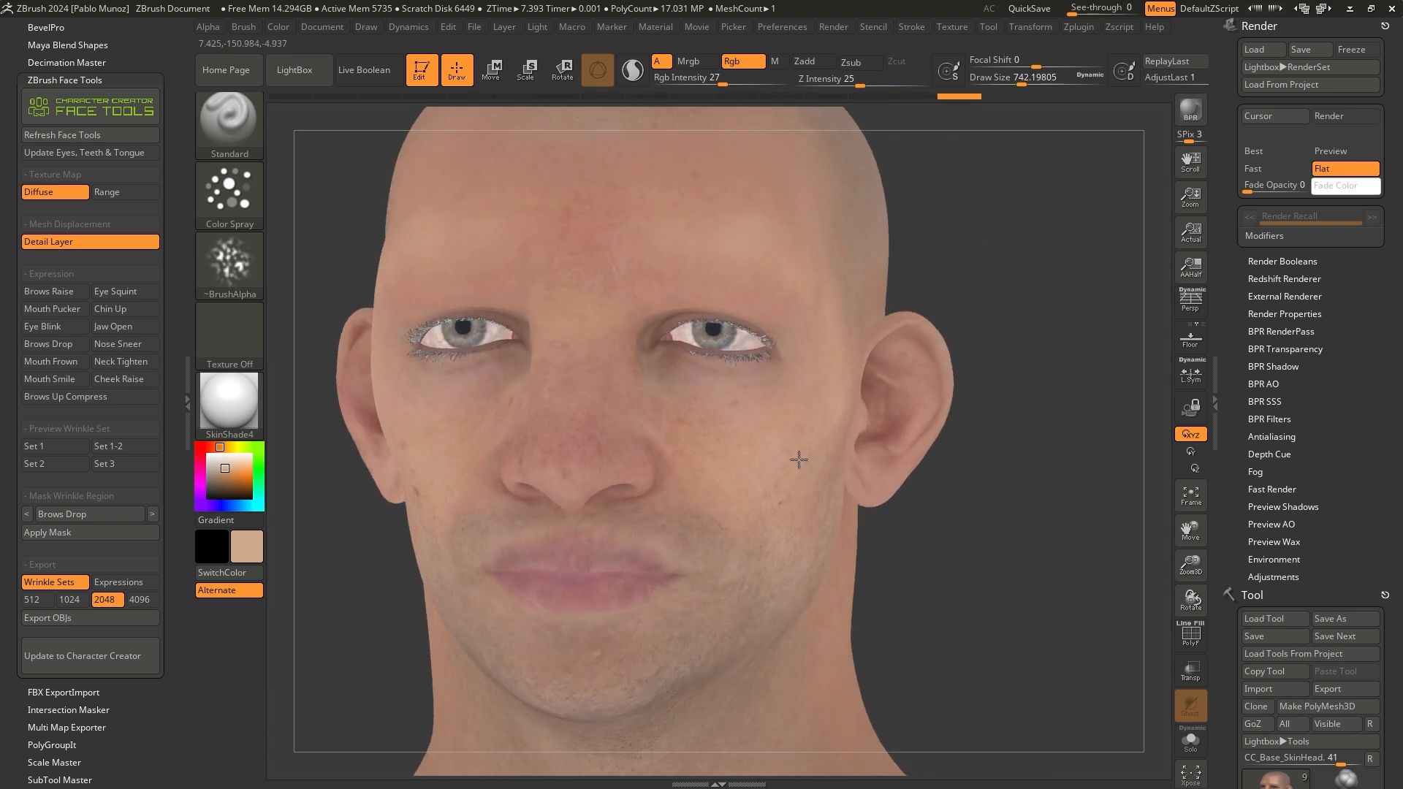
mouse_move(676, 507)
right_mouse_down()
mouse_move(748, 489)
mouse_move(761, 448)
right_mouse_up()
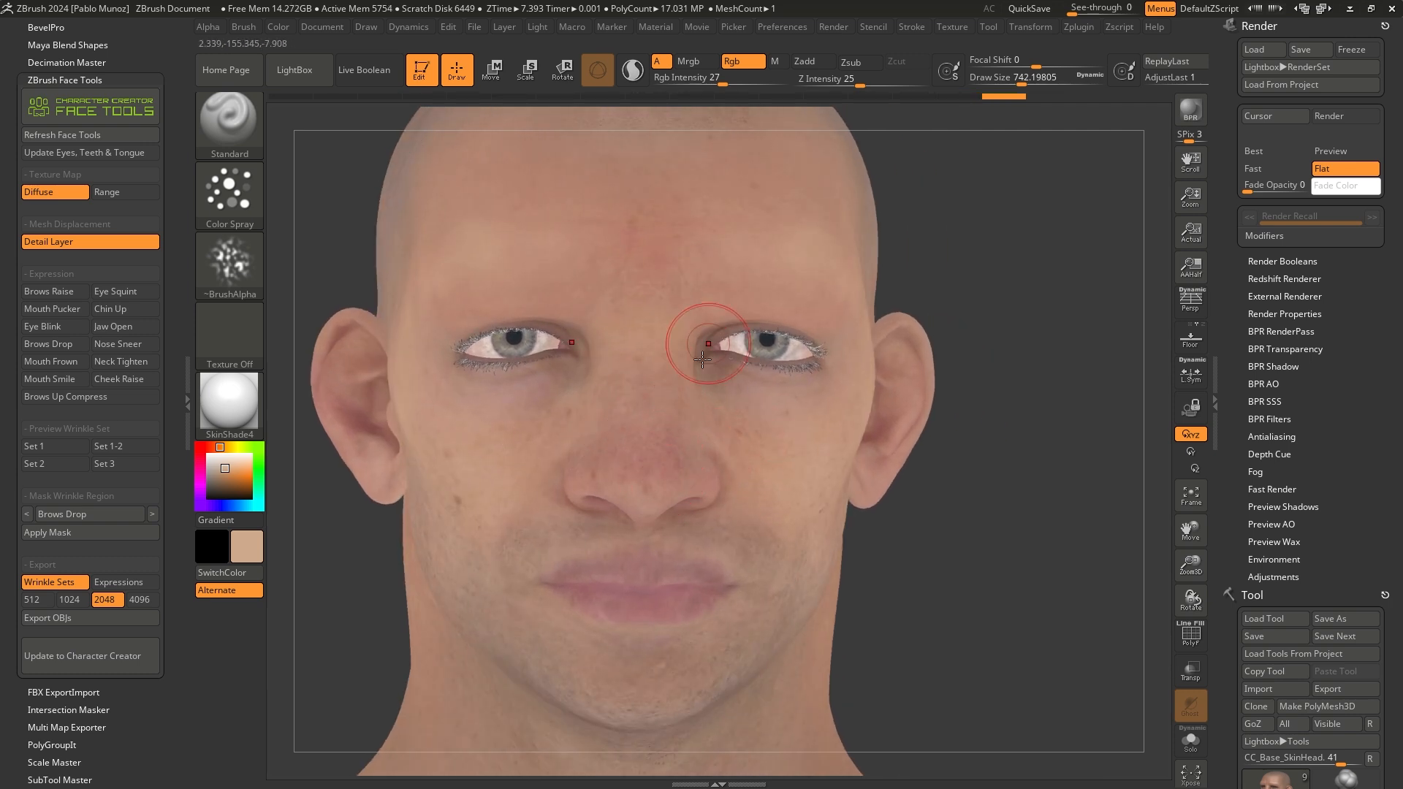
Sample a reddish tone from the nose, darken it, and spray it over the nose, cheeks and skin around the eyes.
left_click_drag(225, 472, 648, 460)
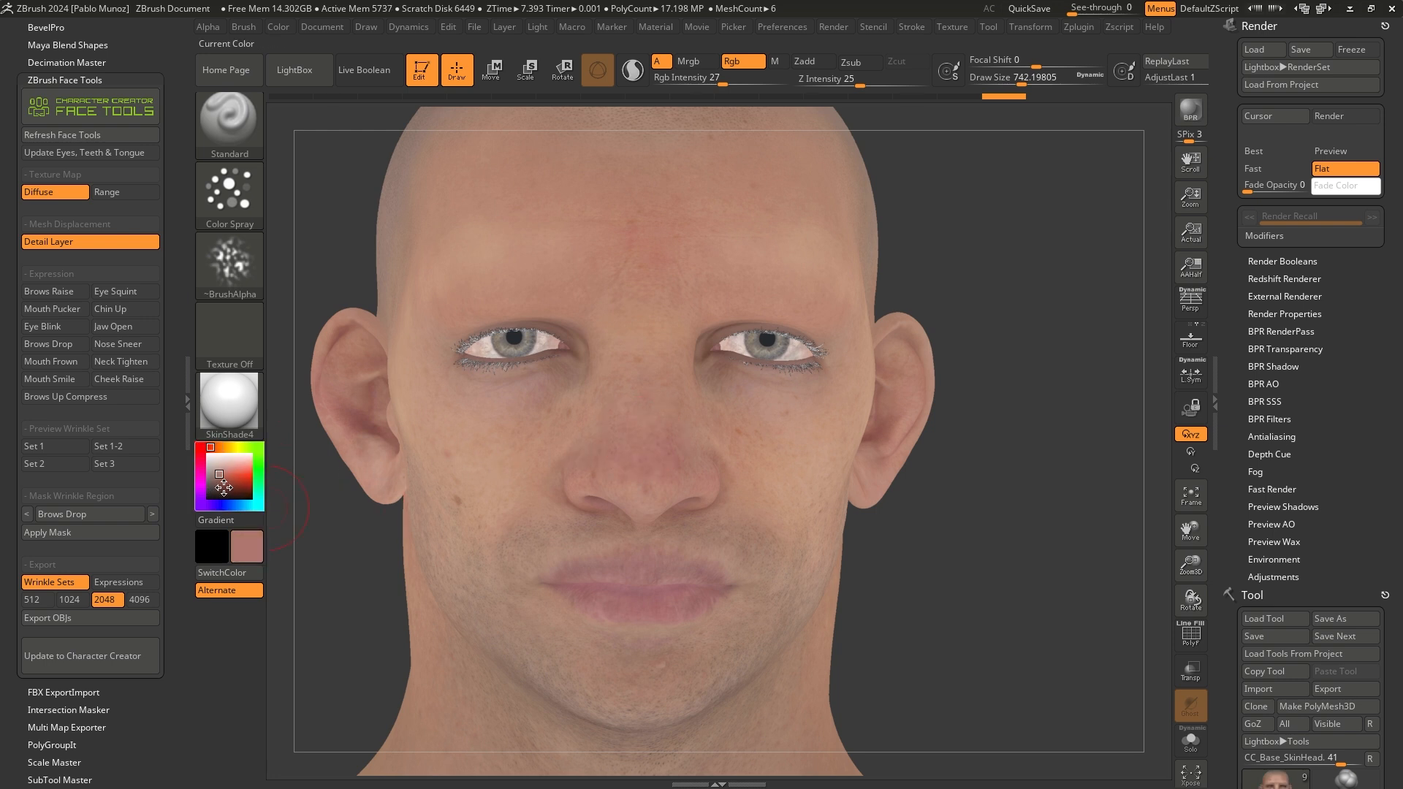
left_click_drag(220, 476, 222, 479)
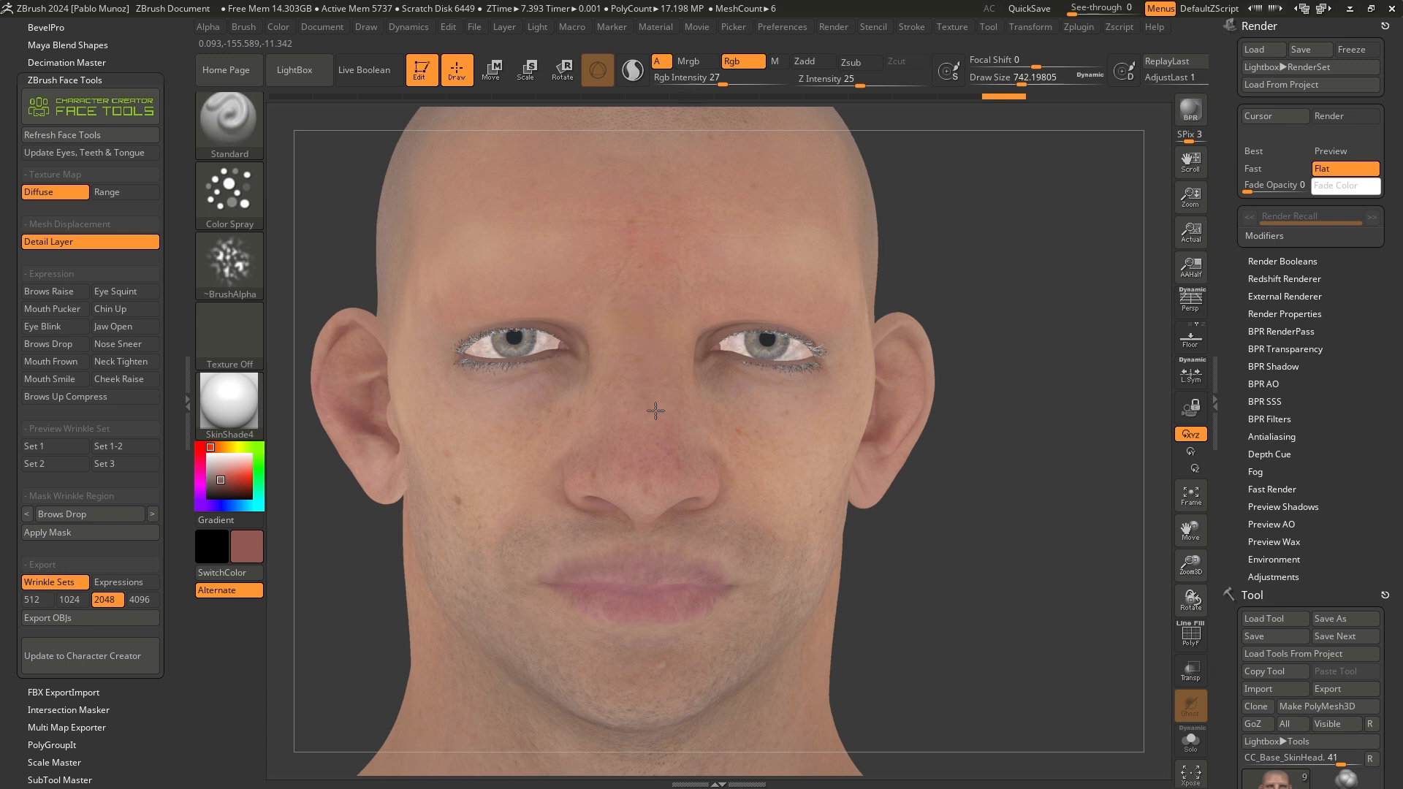
right_click_drag(603, 369, 614, 362)
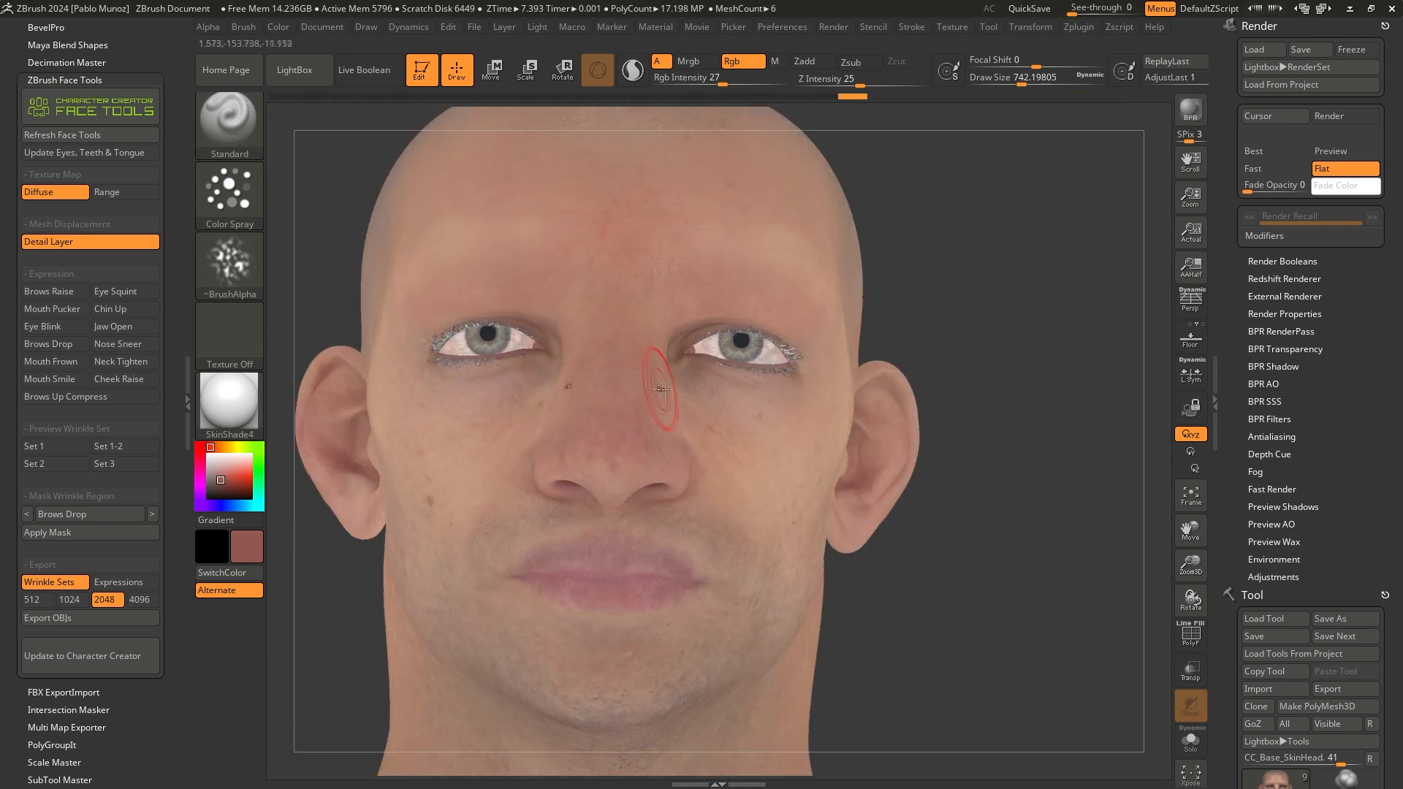
right_click_drag(735, 332, 690, 326)
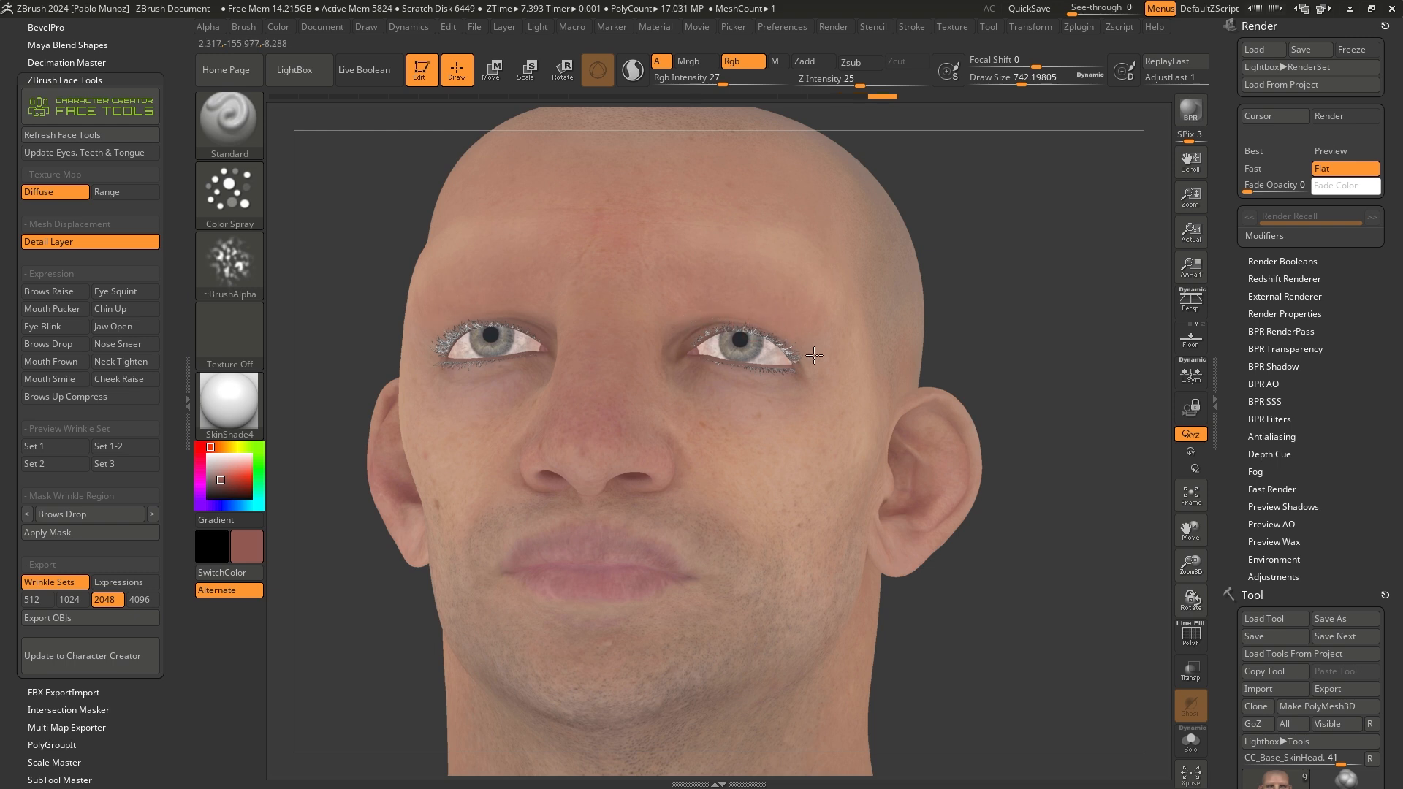
right_click_drag(768, 314, 706, 325)
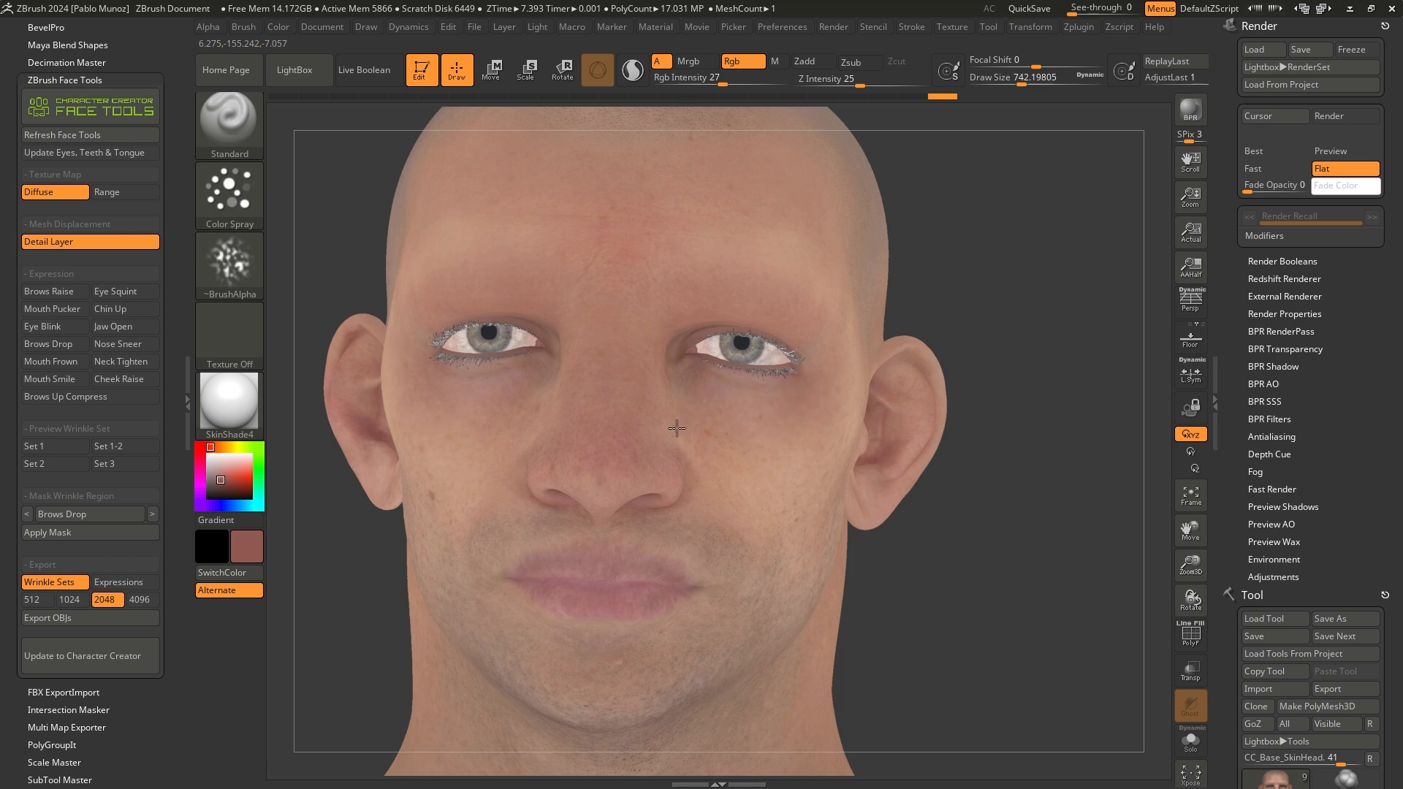
right_click_drag(760, 423, 681, 411)
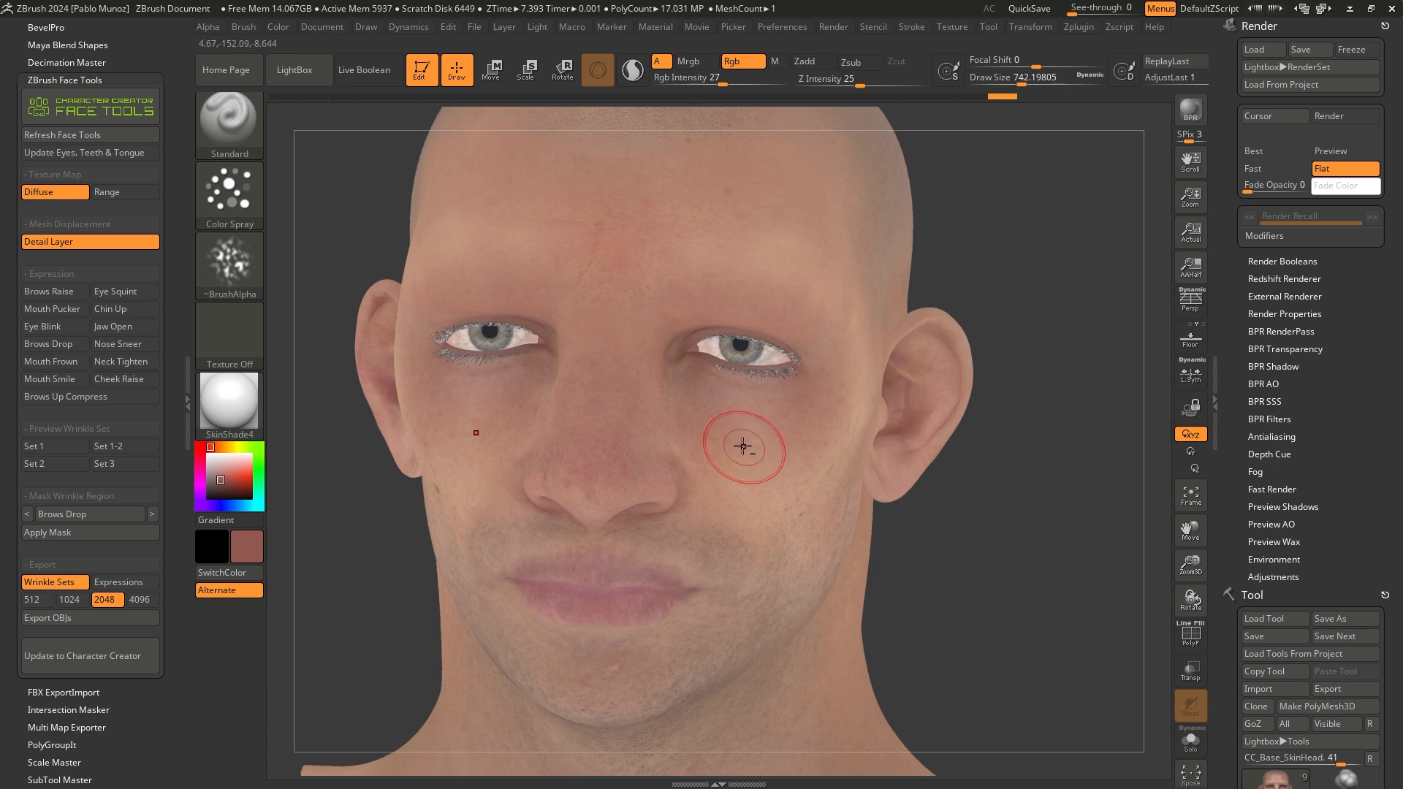
right_click_drag(742, 448, 735, 412)
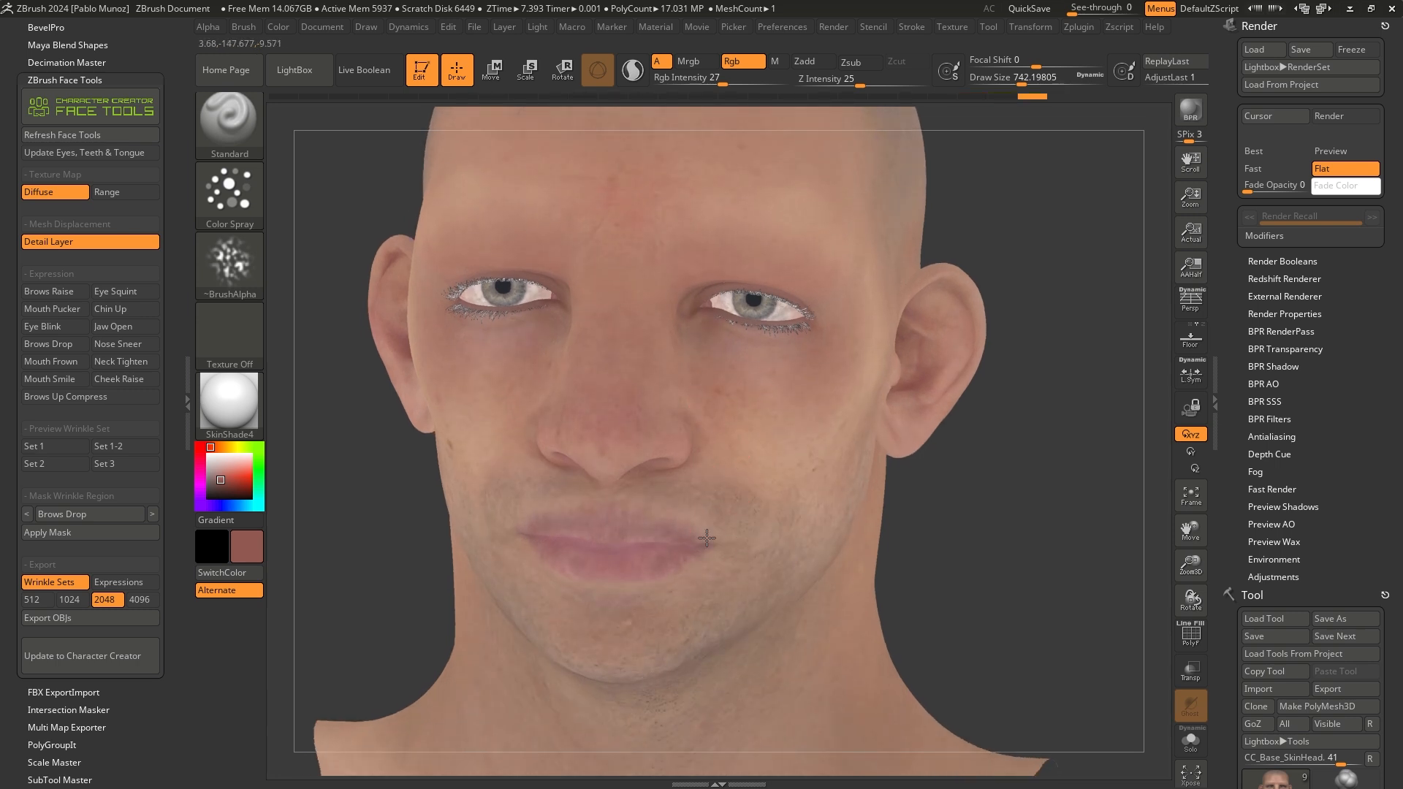
right_click_drag(666, 536, 697, 499, "alt")
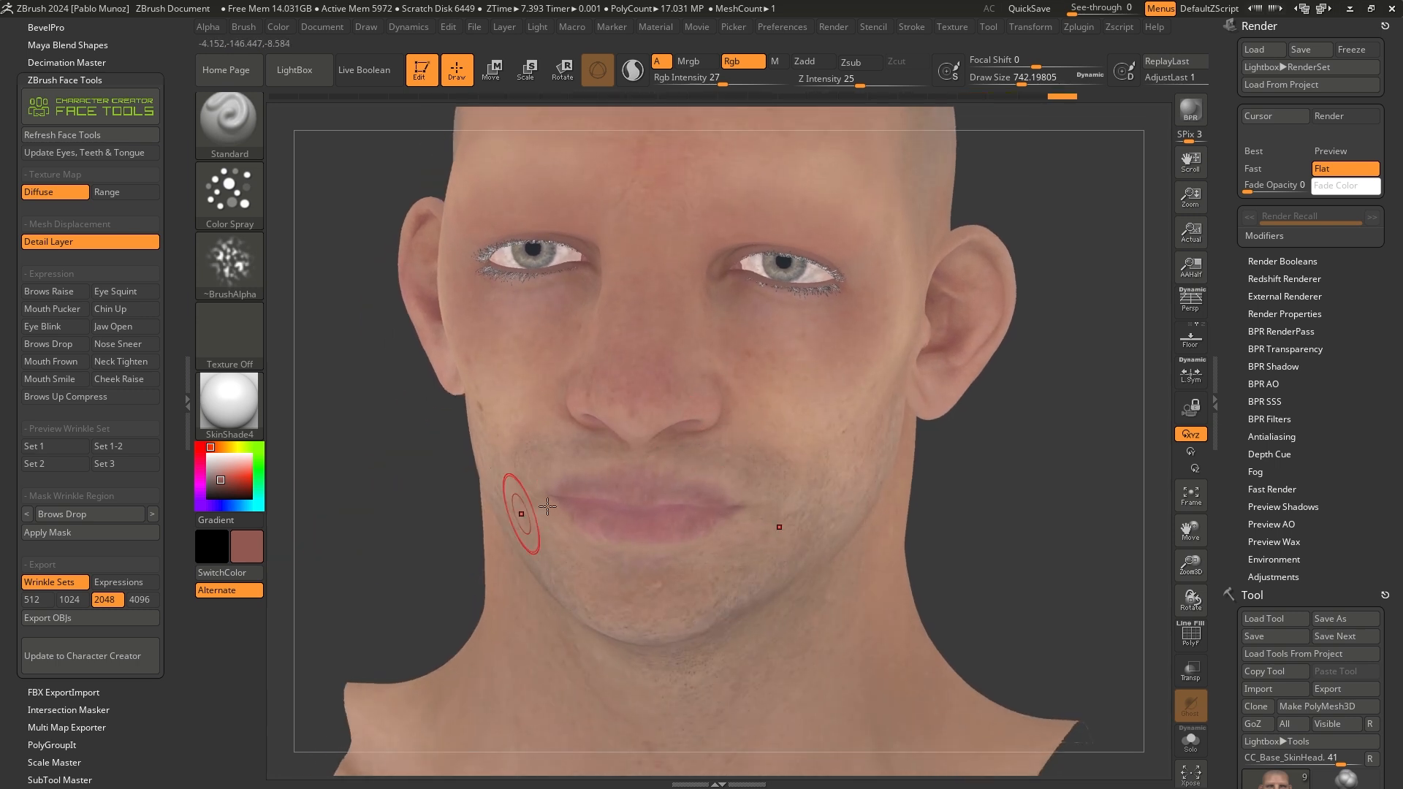
Sample the lip colour, pick a darker red, and paint the lips with a Draw Size of about 636.
left_click_drag(225, 481, 652, 499)
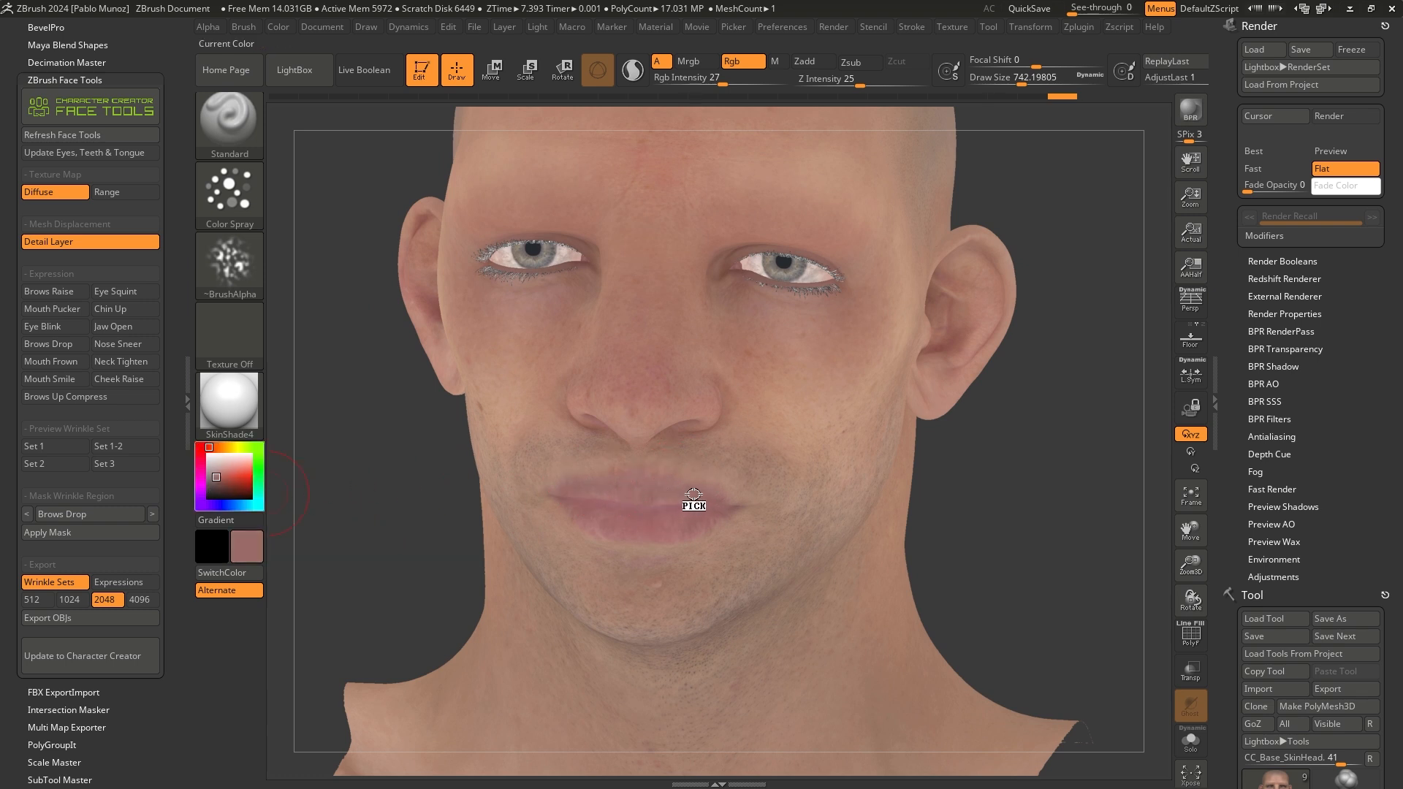
left_click(217, 482)
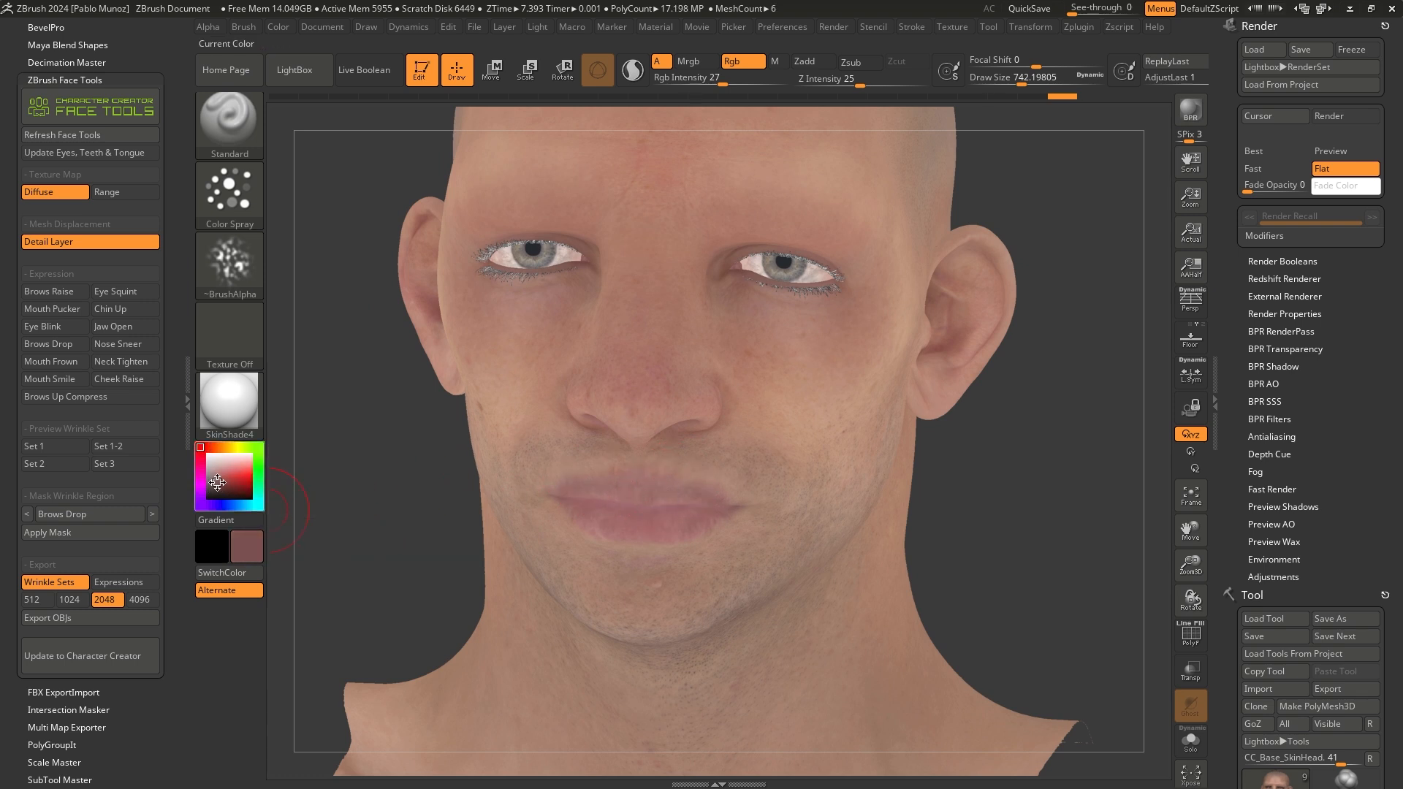
key("space")
left_click_drag(703, 477, 695, 476)
right_click_drag(678, 539, 697, 511)
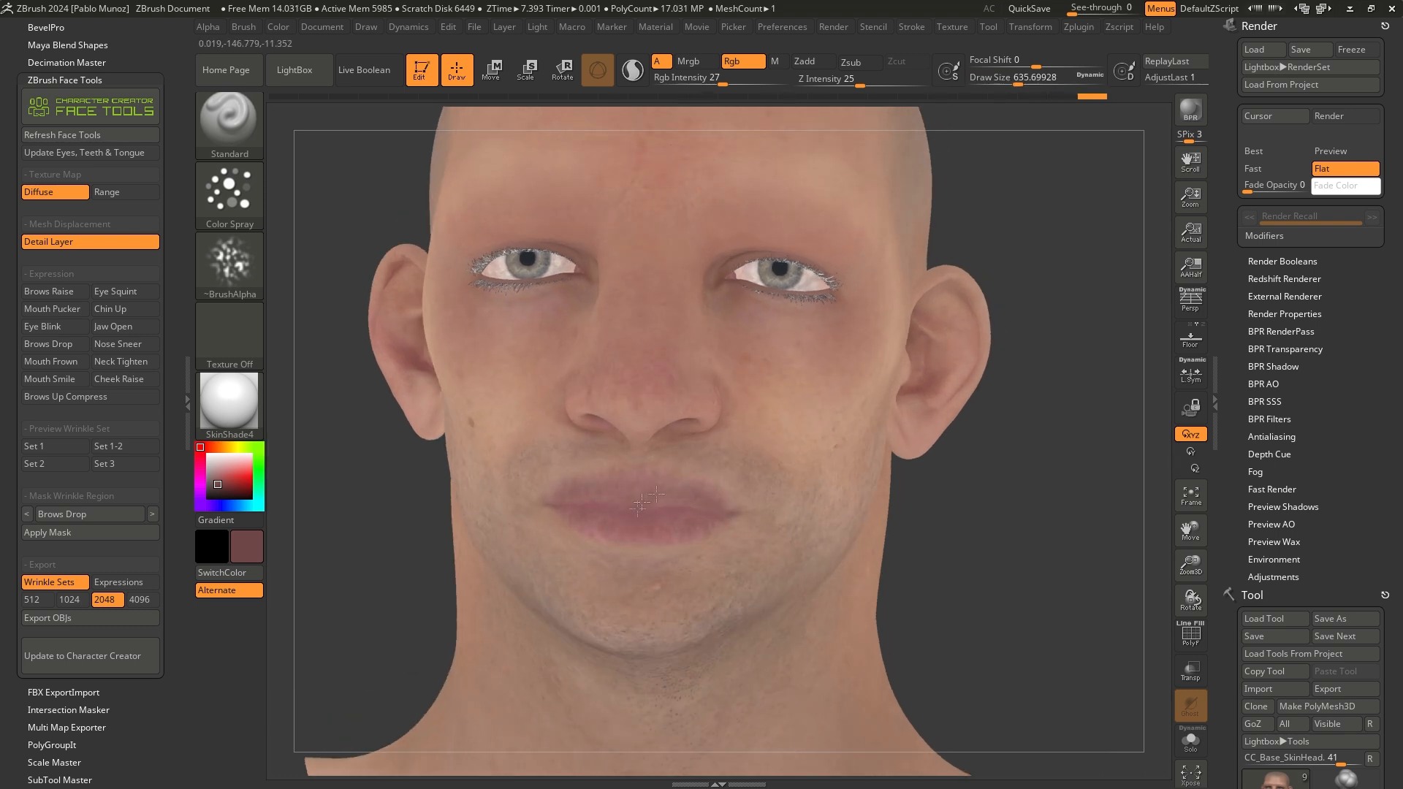
right_click_drag(605, 482, 701, 439)
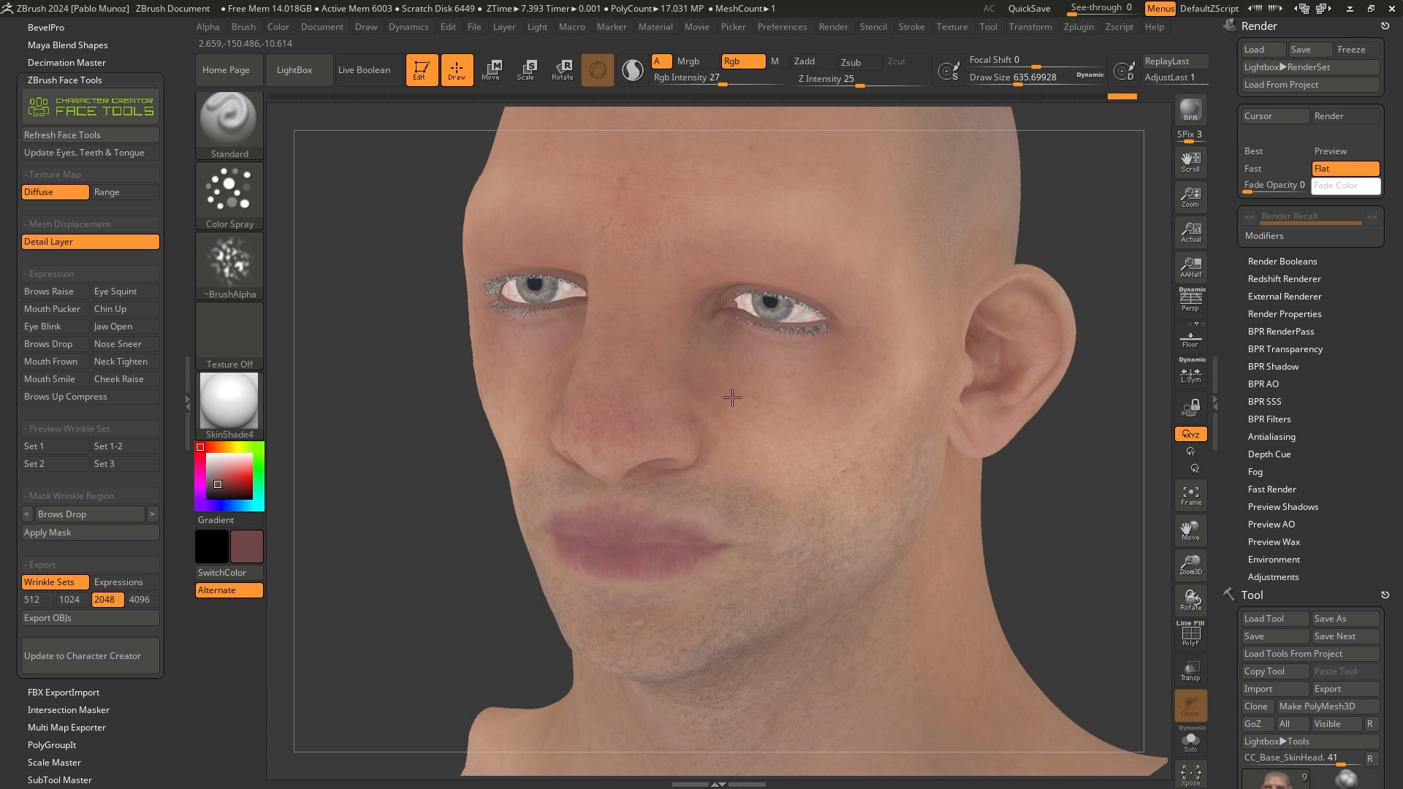
Pick a dark blue-grey colour and set the Rgb Intensity to 16 for shading around the eyes.
right_click_drag(752, 385, 714, 438)
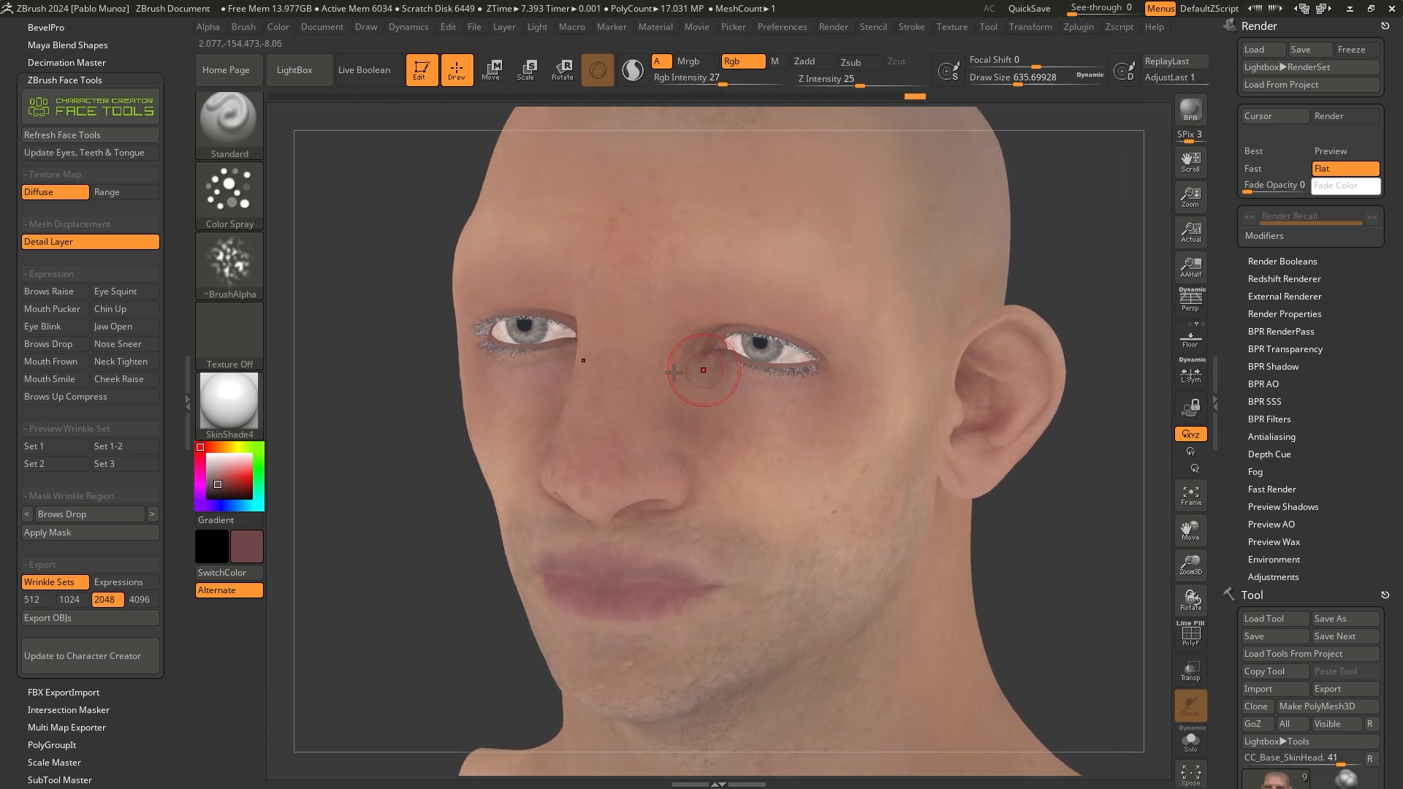
left_click(236, 505)
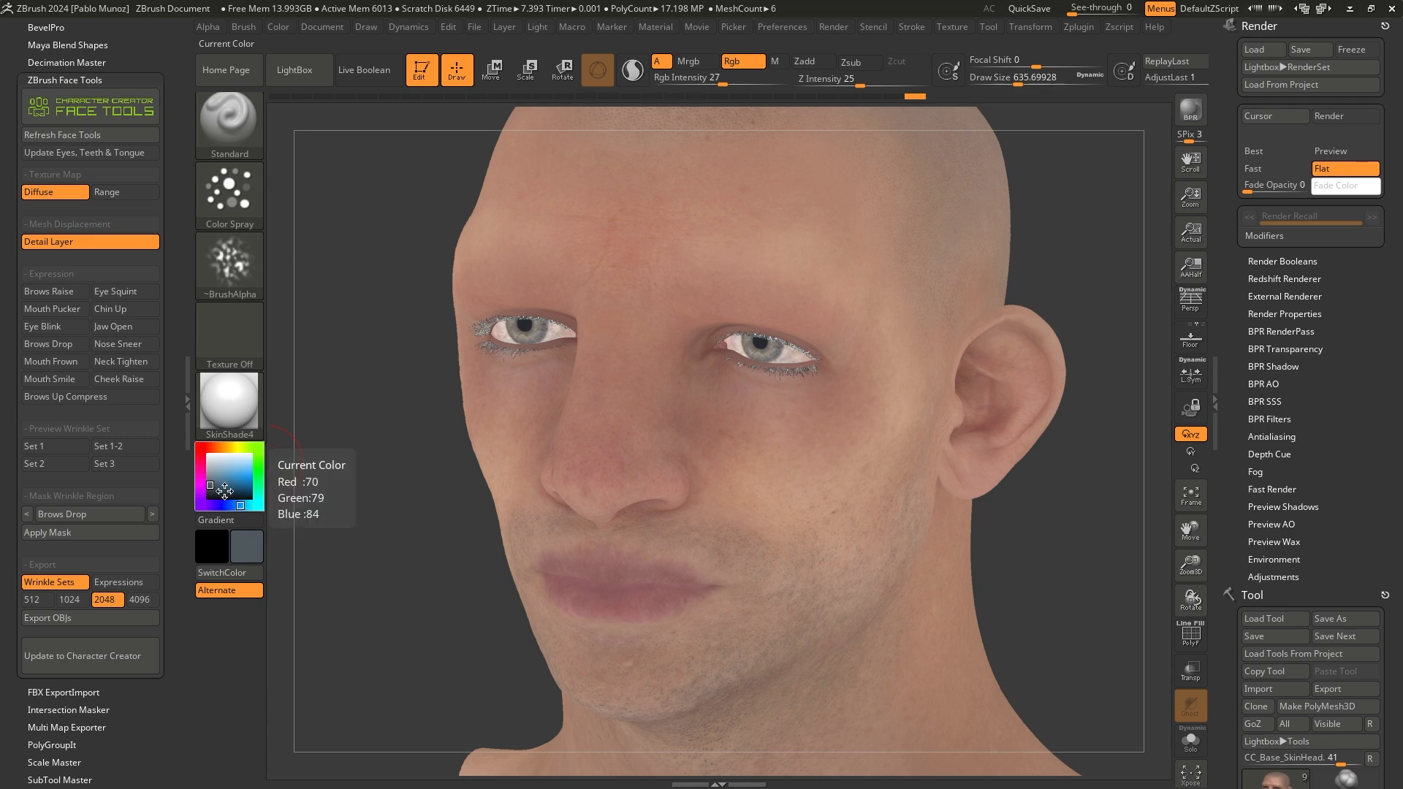
right_click_drag(629, 374, 761, 332)
left_click_drag(722, 85, 707, 83)
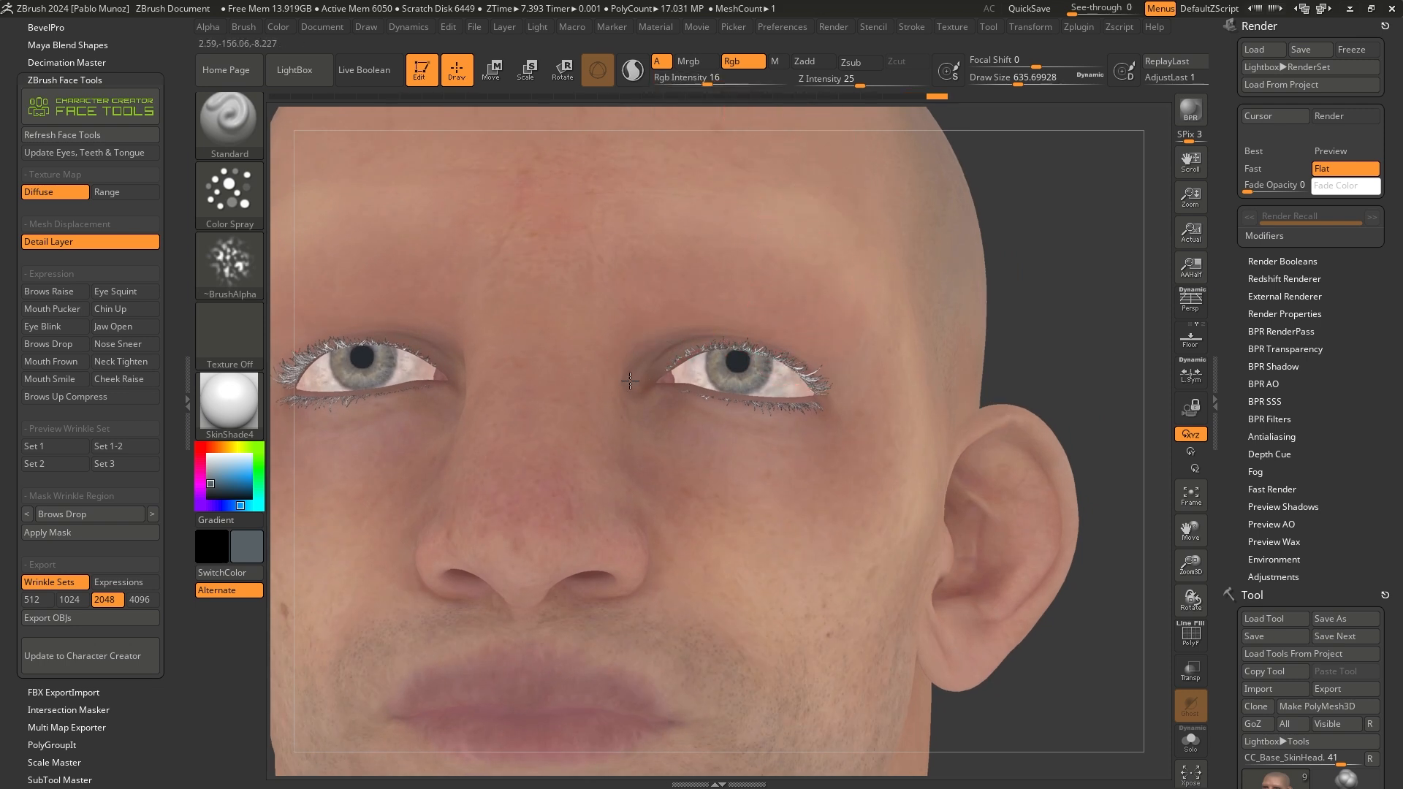
Darken the blue-grey colour and paint soft shadows around the eye sockets and under the eyes.
left_click(210, 490)
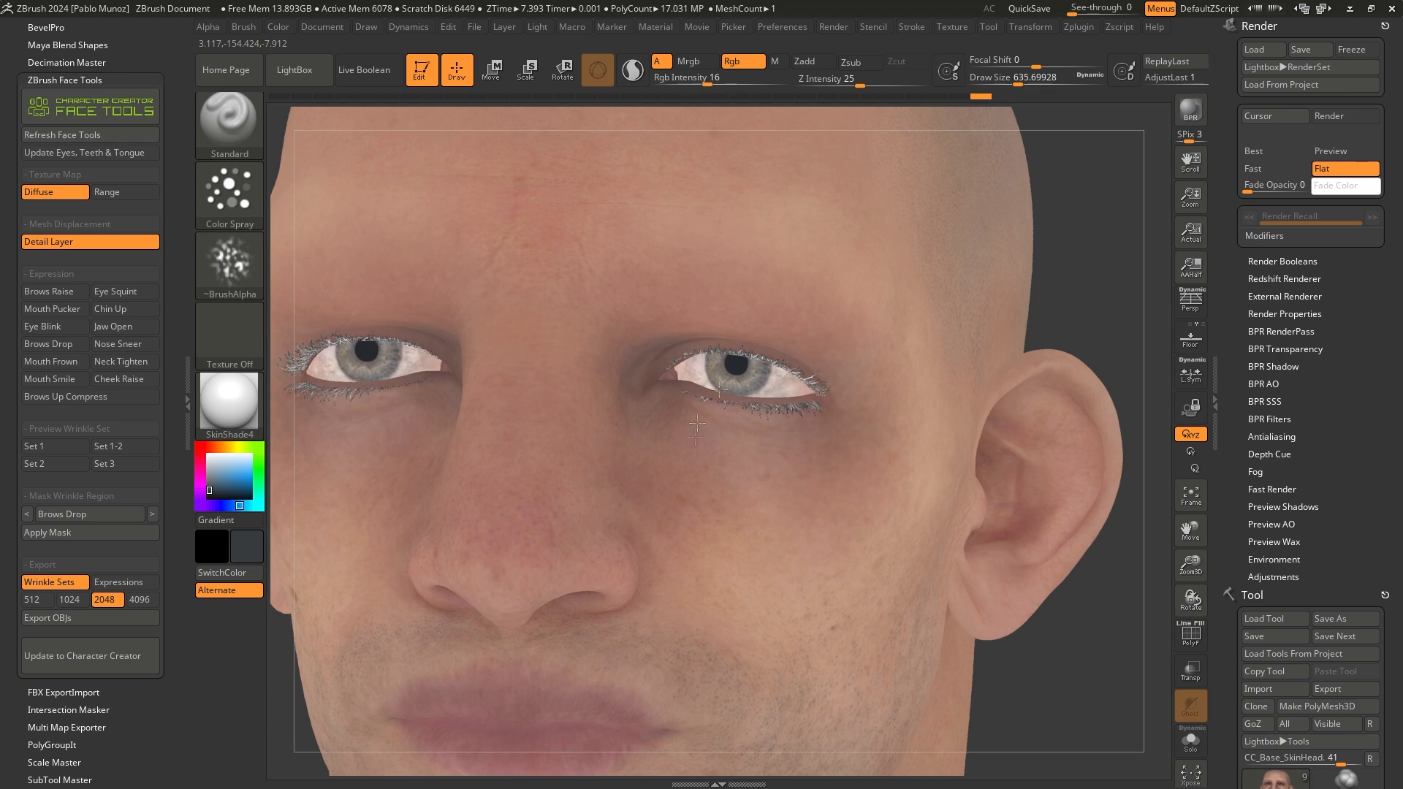
left_click_drag(629, 442, 611, 414)
mouse_move(679, 471)
right_mouse_down("ctrl")
mouse_move(712, 486)
mouse_move(679, 430)
right_mouse_up("ctrl")
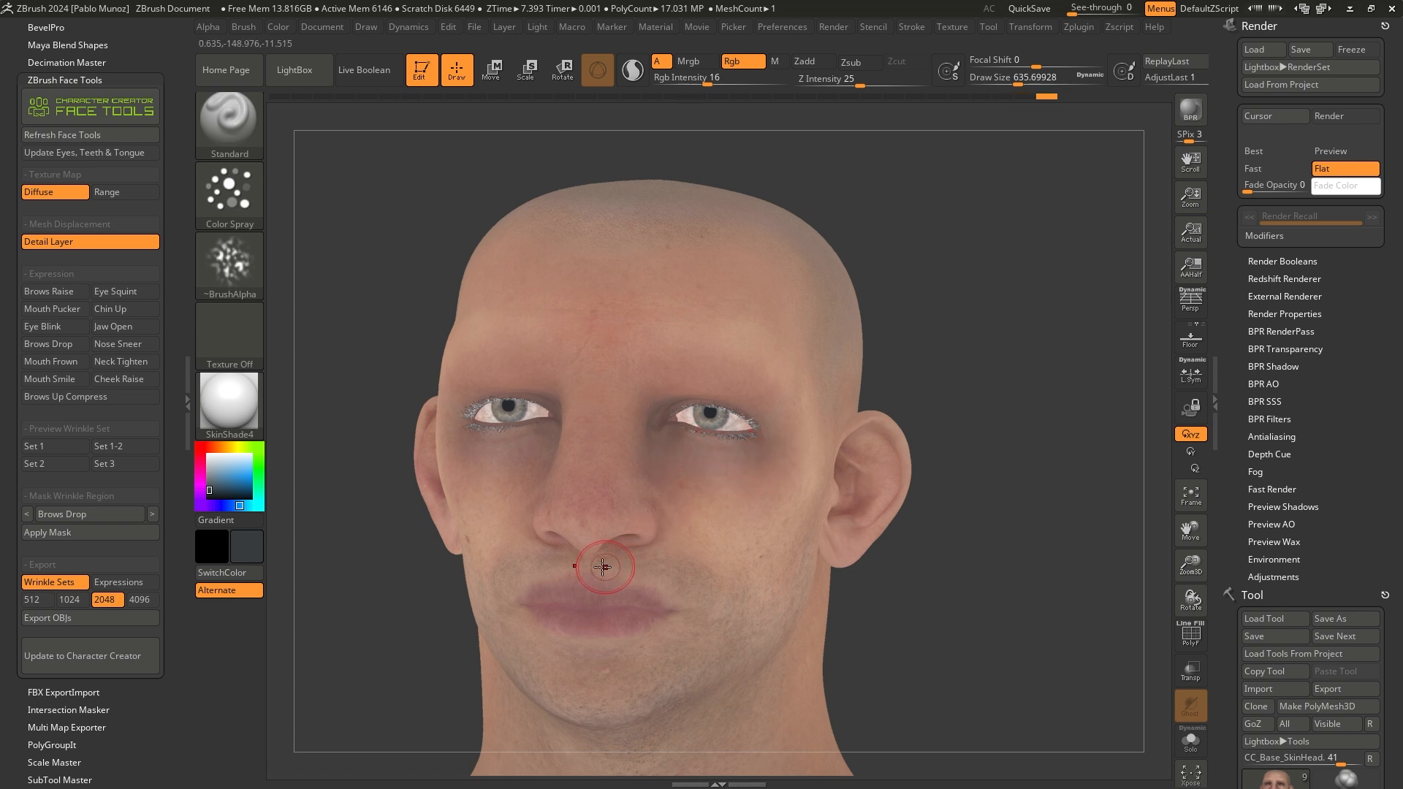
Pick a muted red colour, set the Draw Size to about 881, and spray redness over the cheeks.
right_click_drag(673, 495, 753, 334)
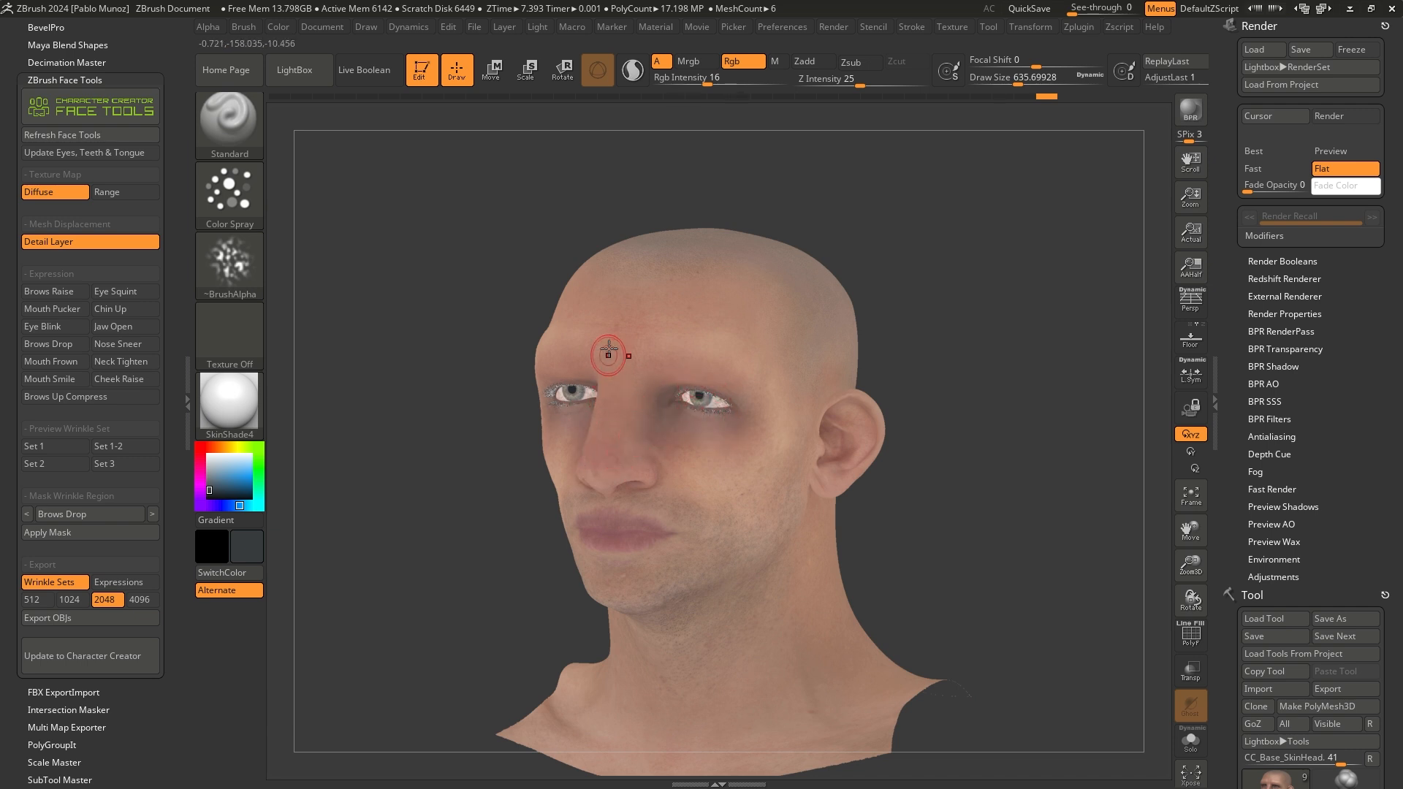
right_click_drag(618, 542, 632, 538)
mouse_move(225, 478)
left_mouse_down()
mouse_move(332, 501)
mouse_move(615, 450)
mouse_move(379, 472)
mouse_move(491, 440)
left_mouse_up()
key("space")
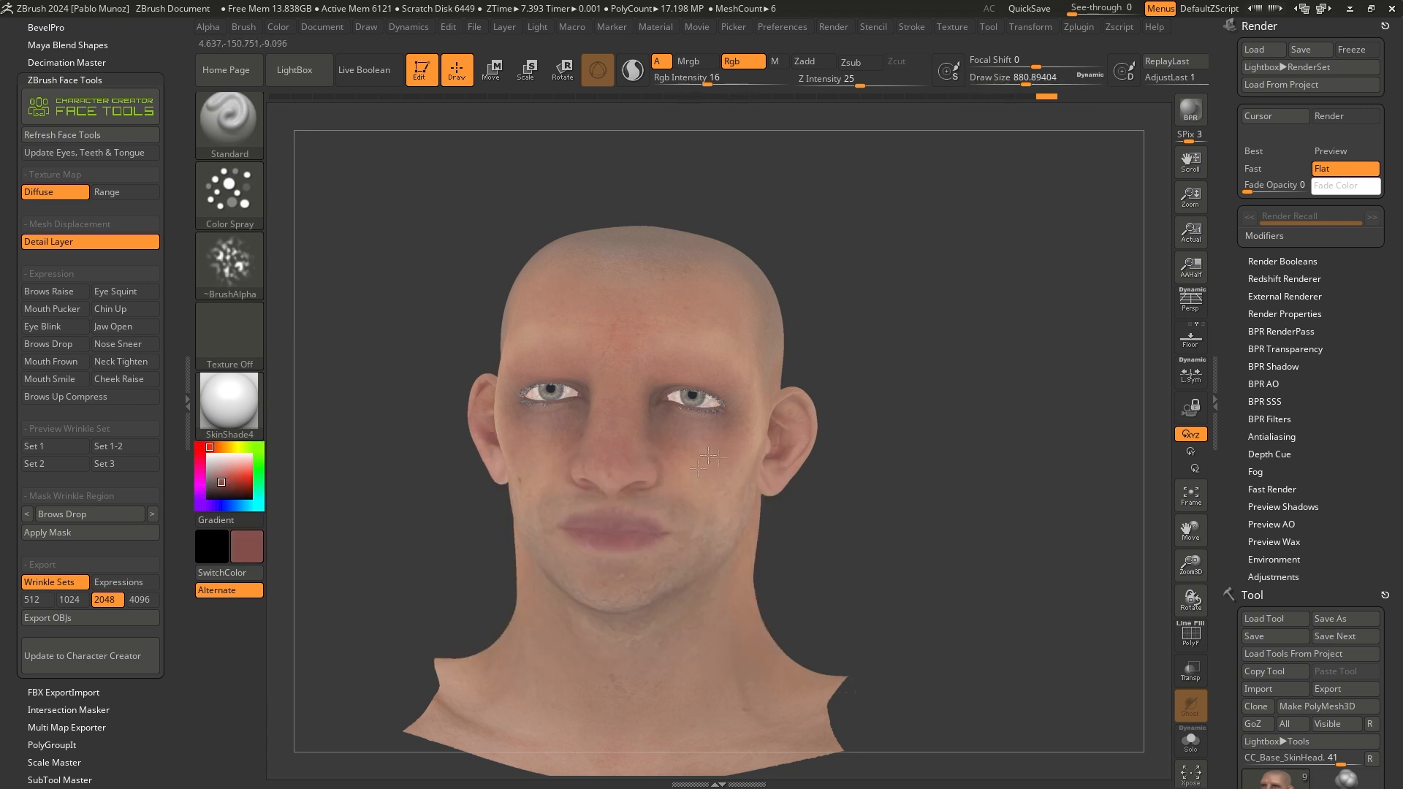
left_click_drag(676, 490, 689, 470)
right_click_drag(689, 470, 661, 497)
mouse_move(661, 497)
left_mouse_down()
mouse_move(630, 516)
mouse_move(658, 475)
left_mouse_up()
mouse_move(658, 476)
right_mouse_down("ctrl")
mouse_move(682, 564)
mouse_move(704, 438)
mouse_move(662, 440)
right_mouse_up("ctrl")
left_click_drag(680, 417, 693, 416)
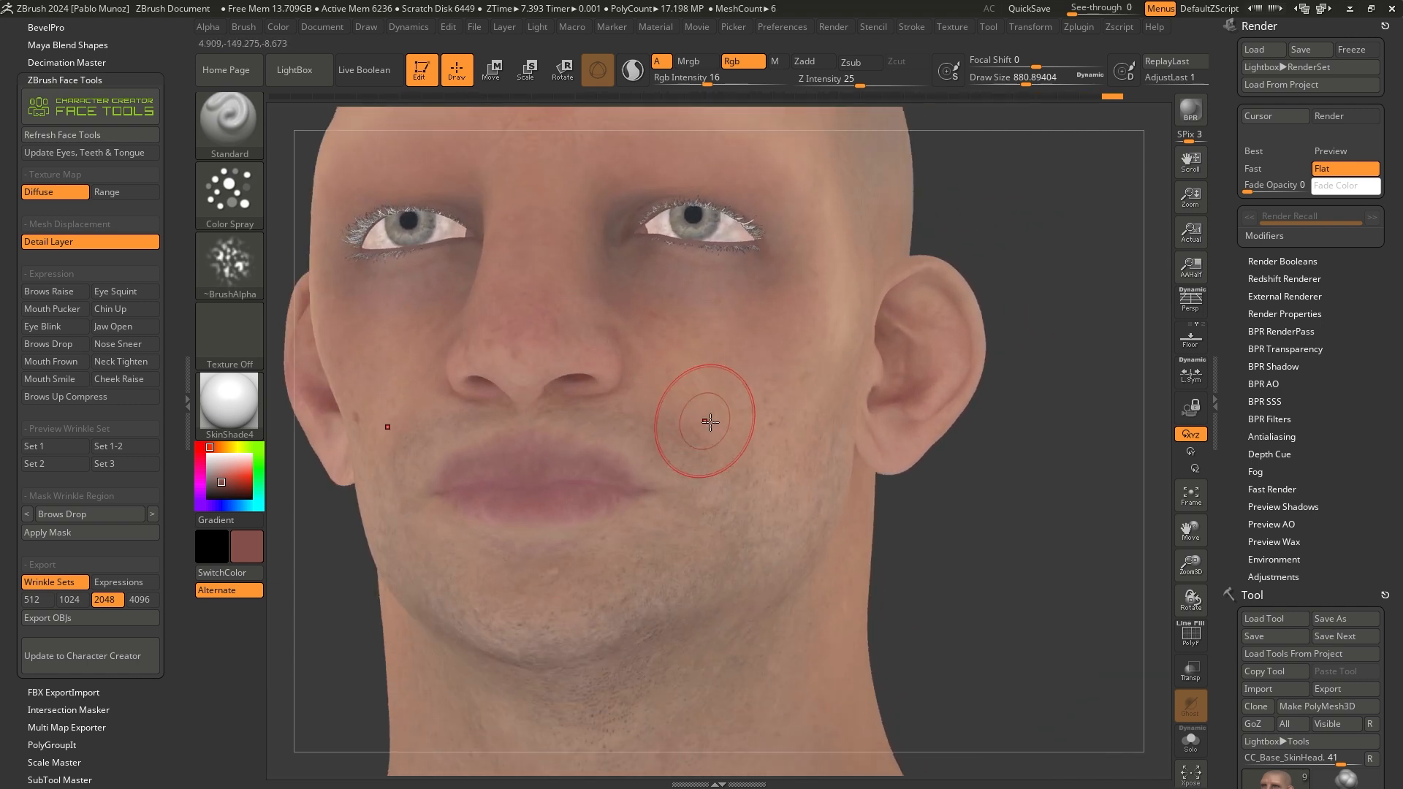
right_click_drag(693, 415, 701, 517)
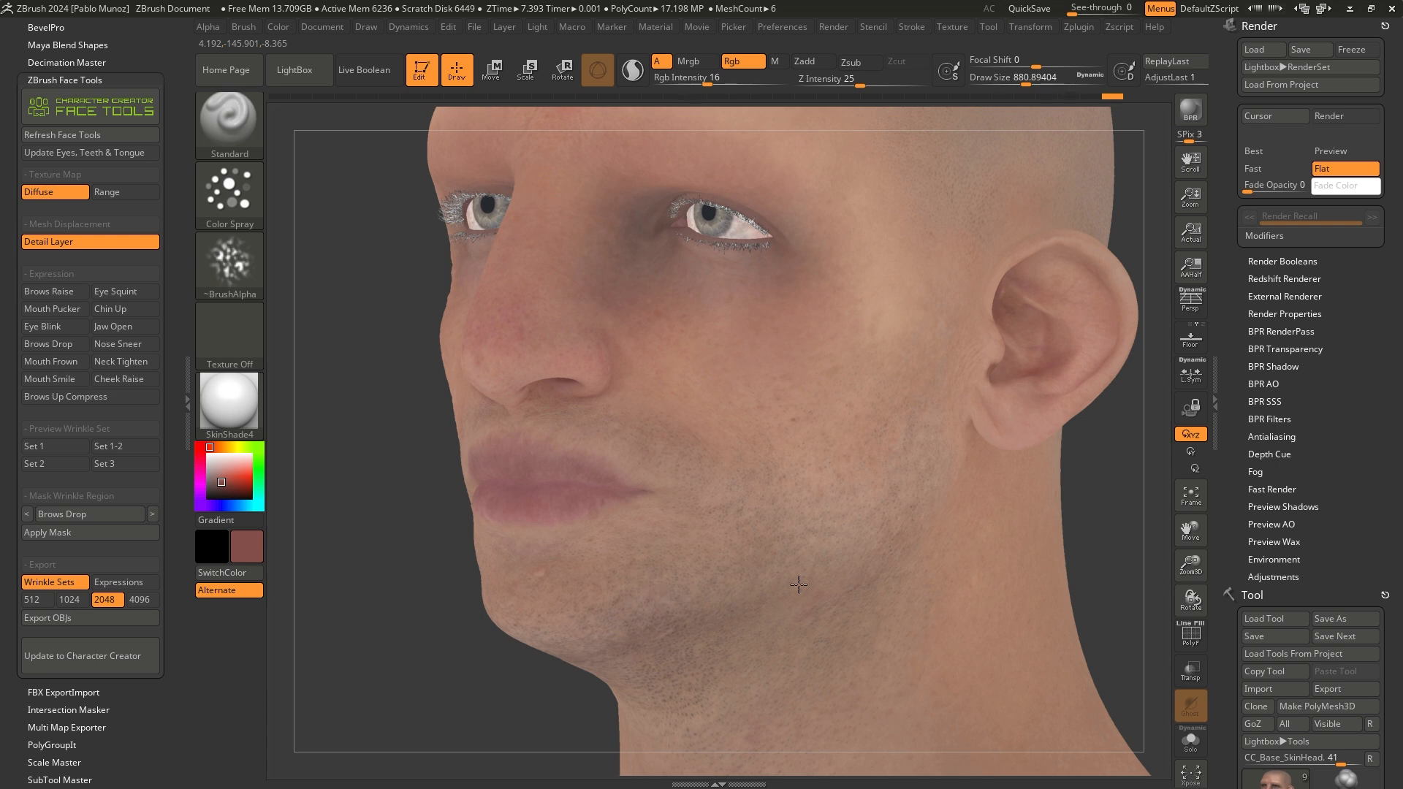
Set the brush to the vein-like Alpha 22 with the DragRect stroke.
mouse_move(926, 414)
right_mouse_down("ctrl")
mouse_move(848, 404)
mouse_move(796, 445)
right_mouse_up("ctrl")
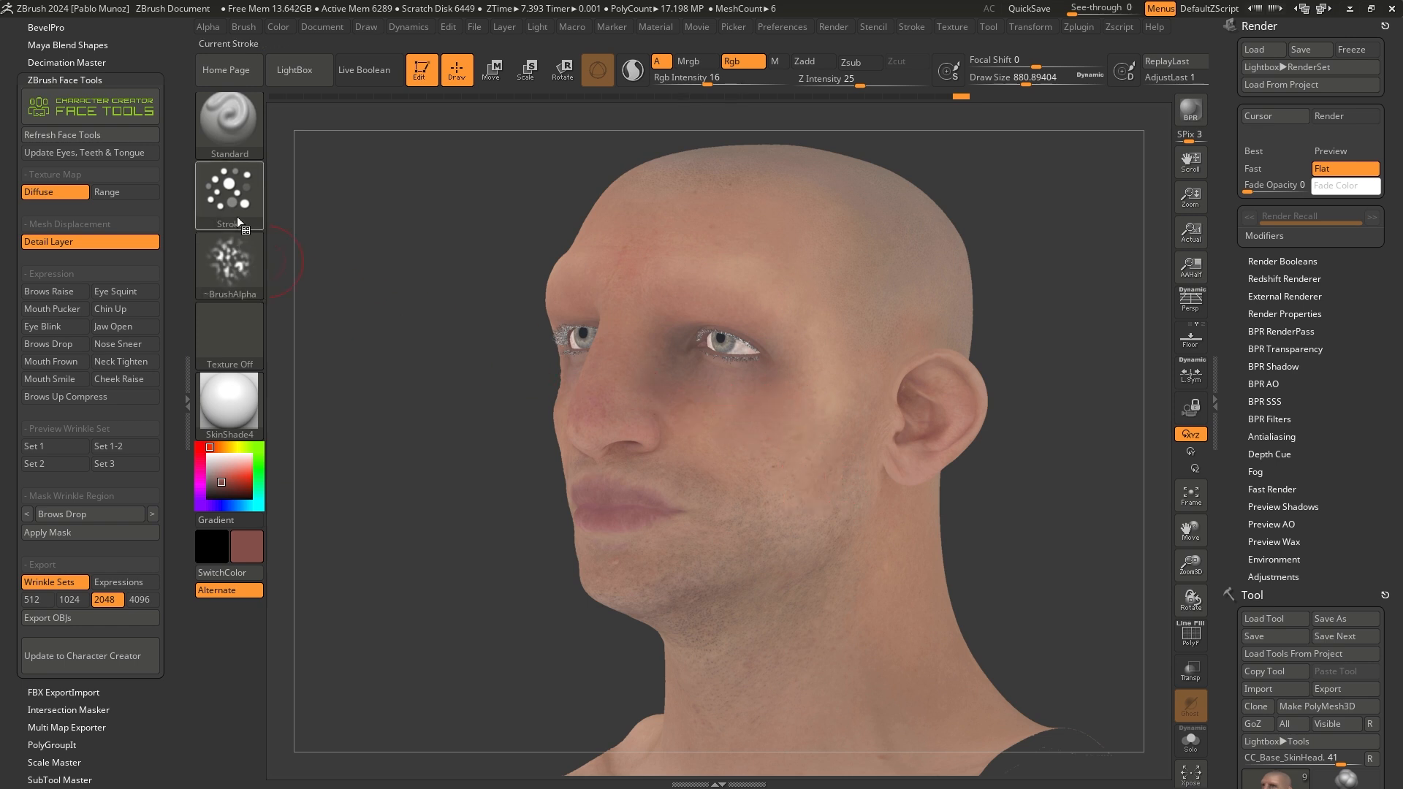
left_click(240, 251)
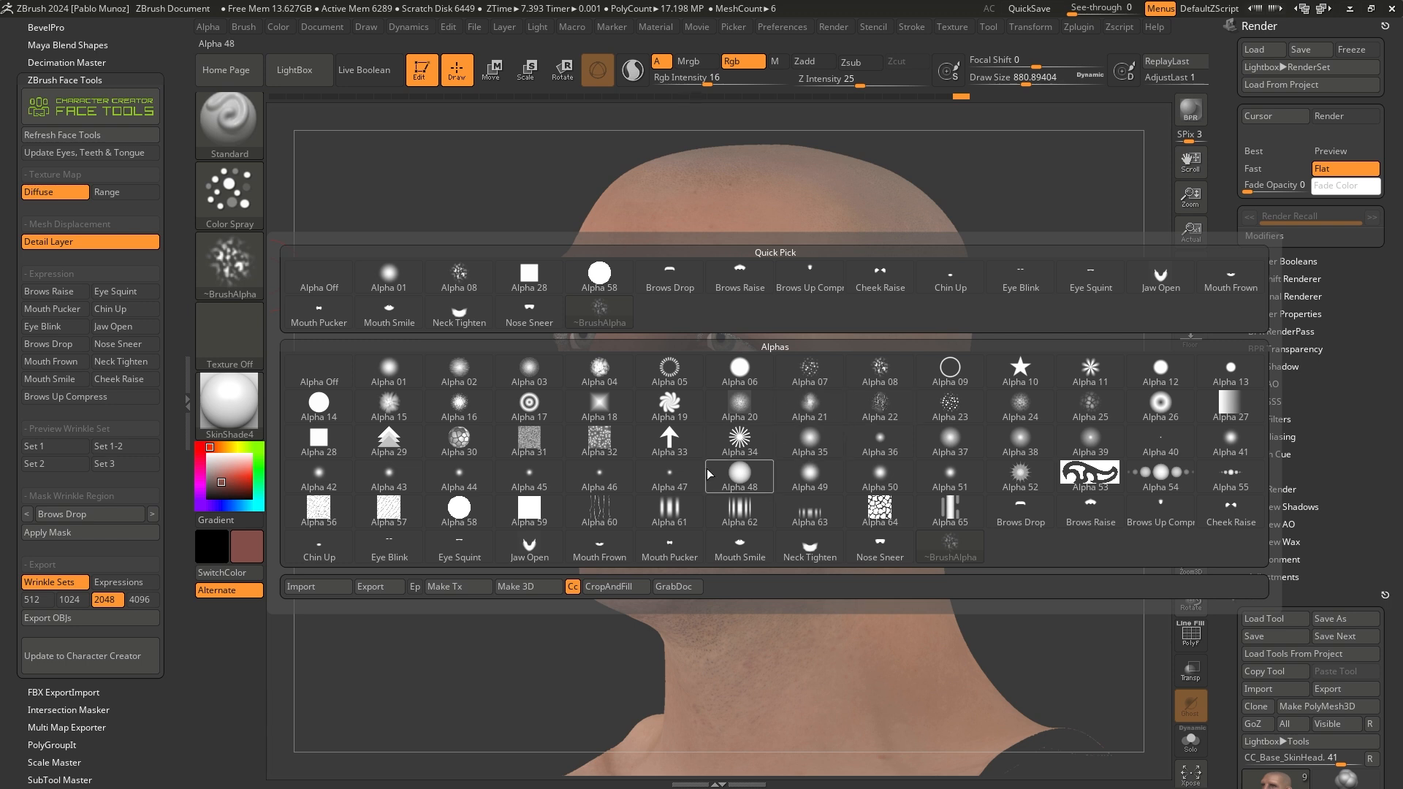
mouse_move(1115, 416)
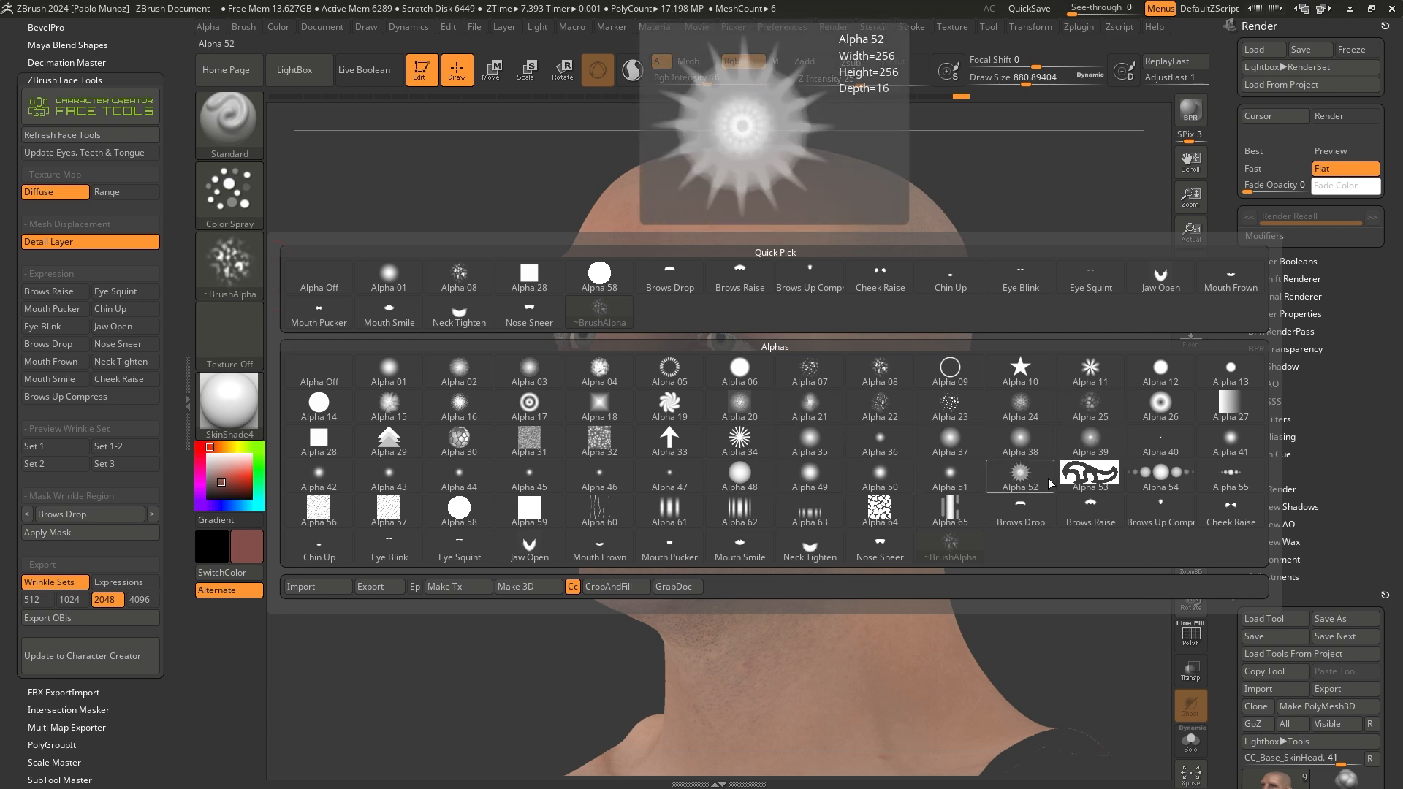
left_click(950, 406)
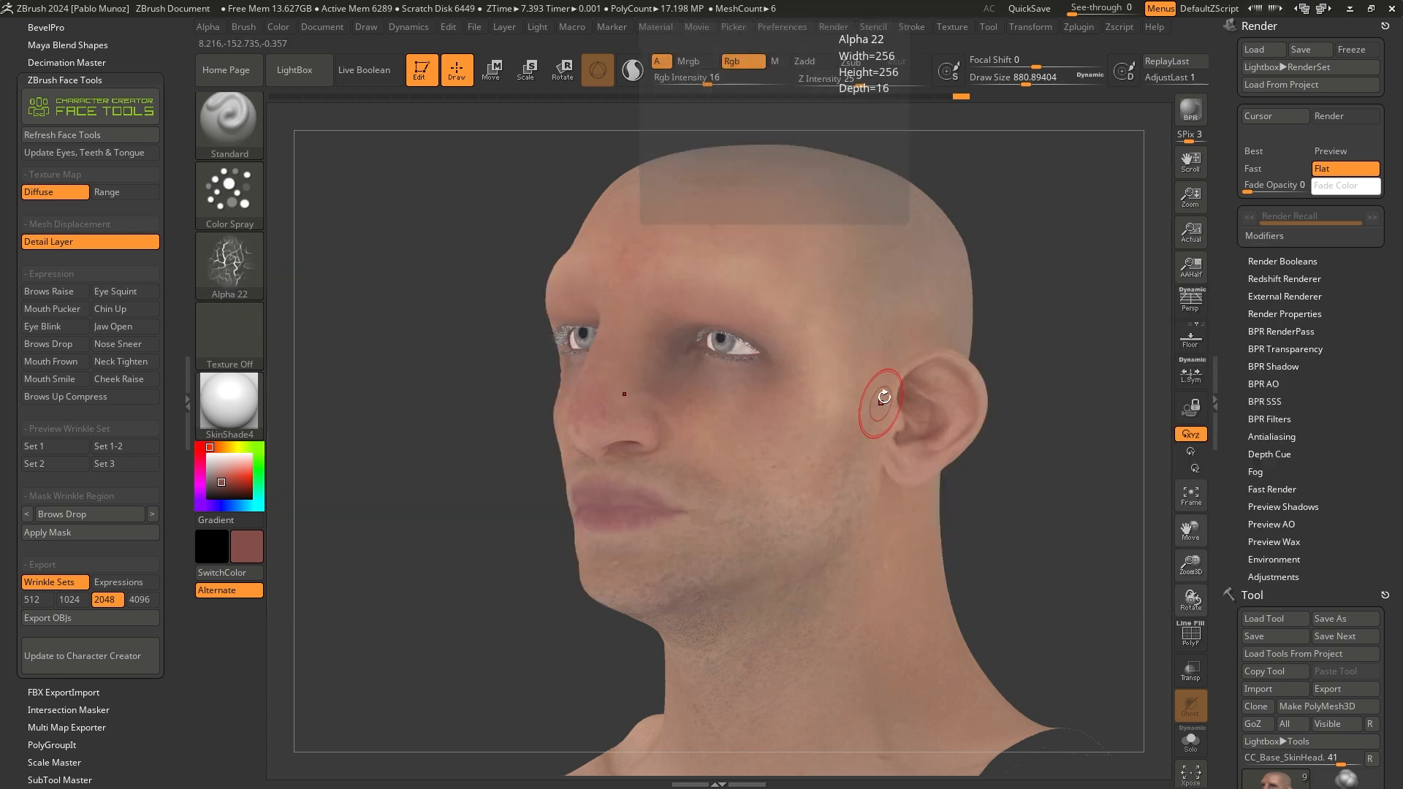
left_click(230, 203)
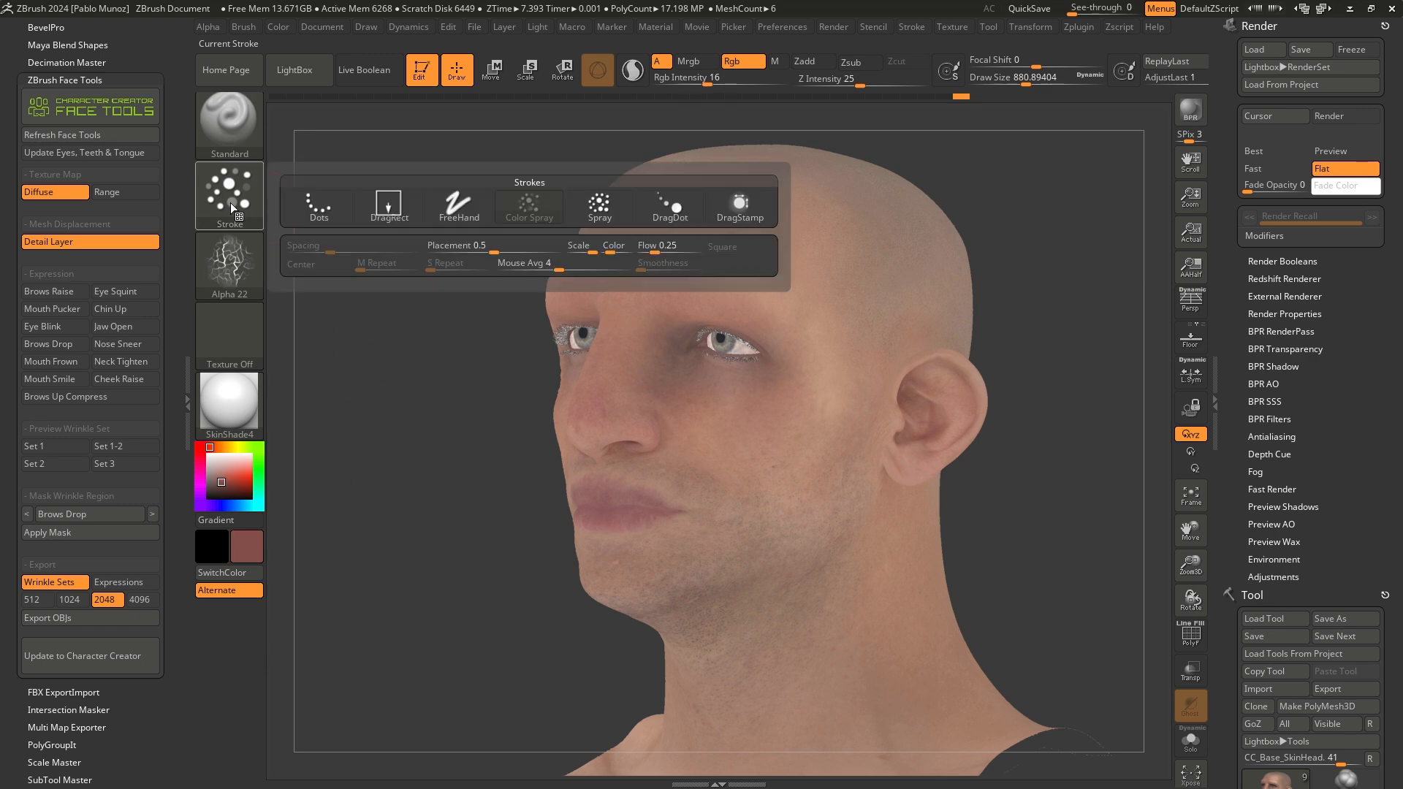
left_click(391, 212)
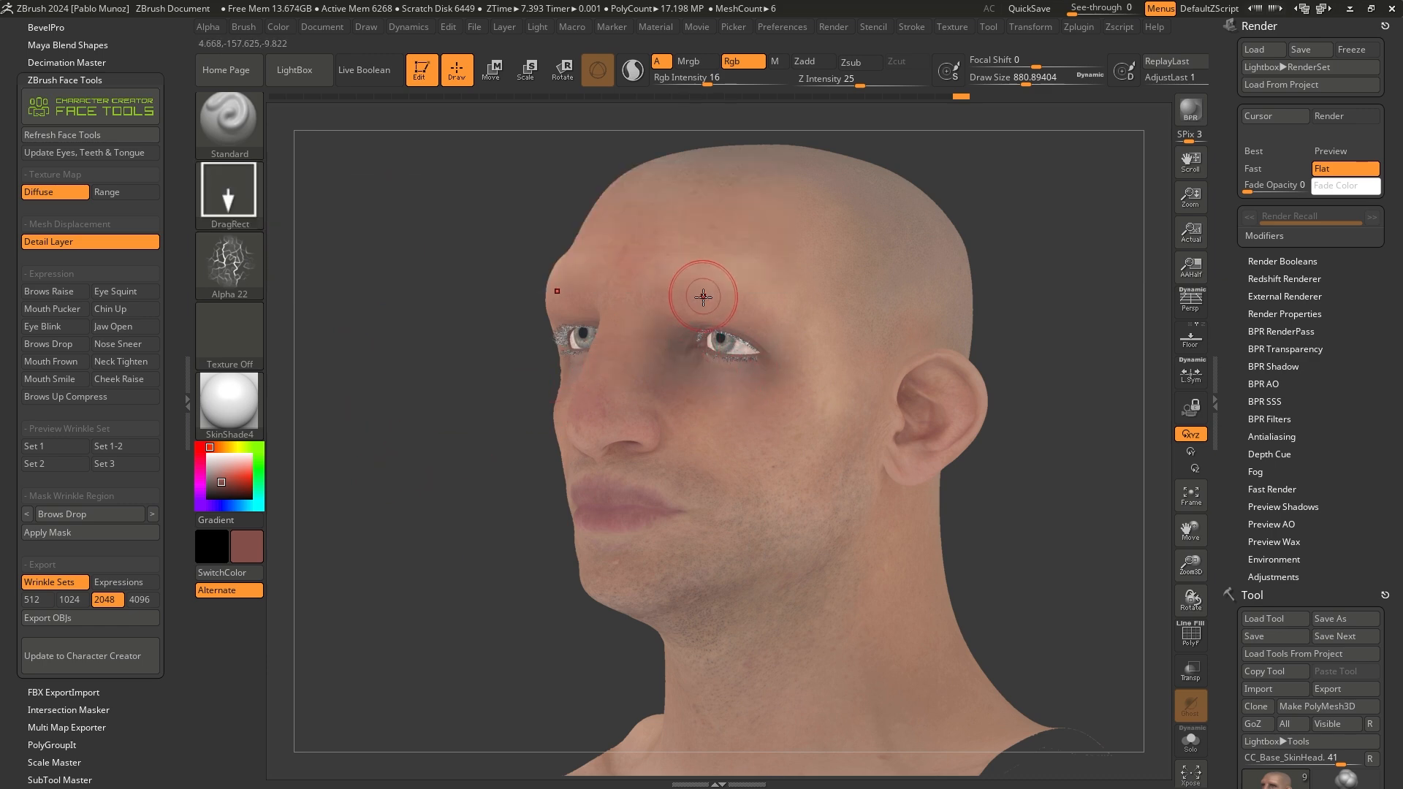
Set the Rgb Intensity to 34 and the Draw Size to about 720, and pick a more saturated red for the veins.
right_click_drag(730, 314, 750, 453, "ctrl")
right_click_drag(633, 454, 748, 388, "alt")
left_click_drag(709, 84, 731, 84)
key("space")
left_click_drag(706, 391, 698, 393)
right_click_drag(697, 393, 661, 401, "alt")
right_click_drag(660, 400, 668, 431, "ctrl")
left_click_drag(236, 469, 589, 407)
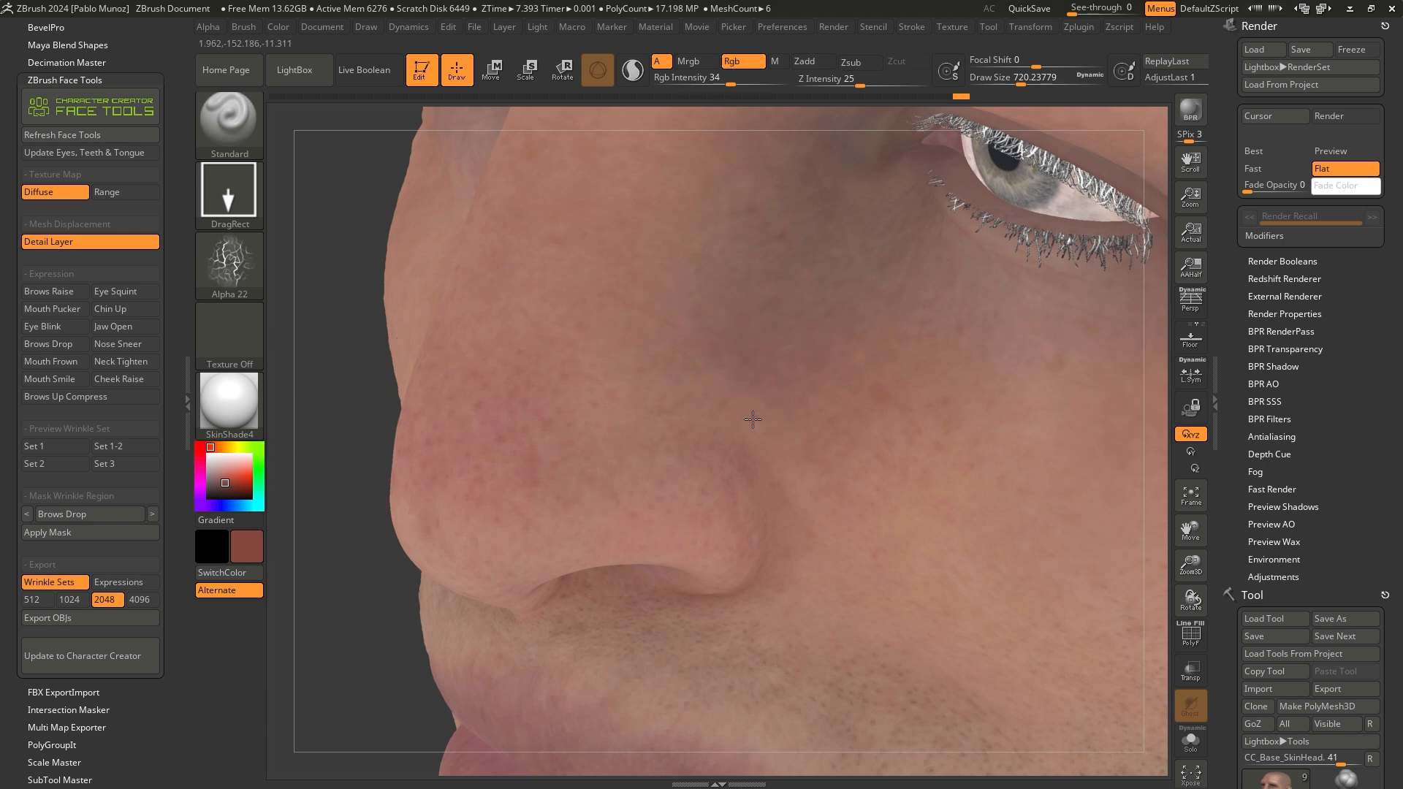
Set the Rgb Intensity to 18 and check the nose creases in Preview render mode before returning to Flat.
mouse_move(807, 488)
right_mouse_down("alt")
mouse_move(789, 419)
mouse_move(711, 445)
right_mouse_up("alt")
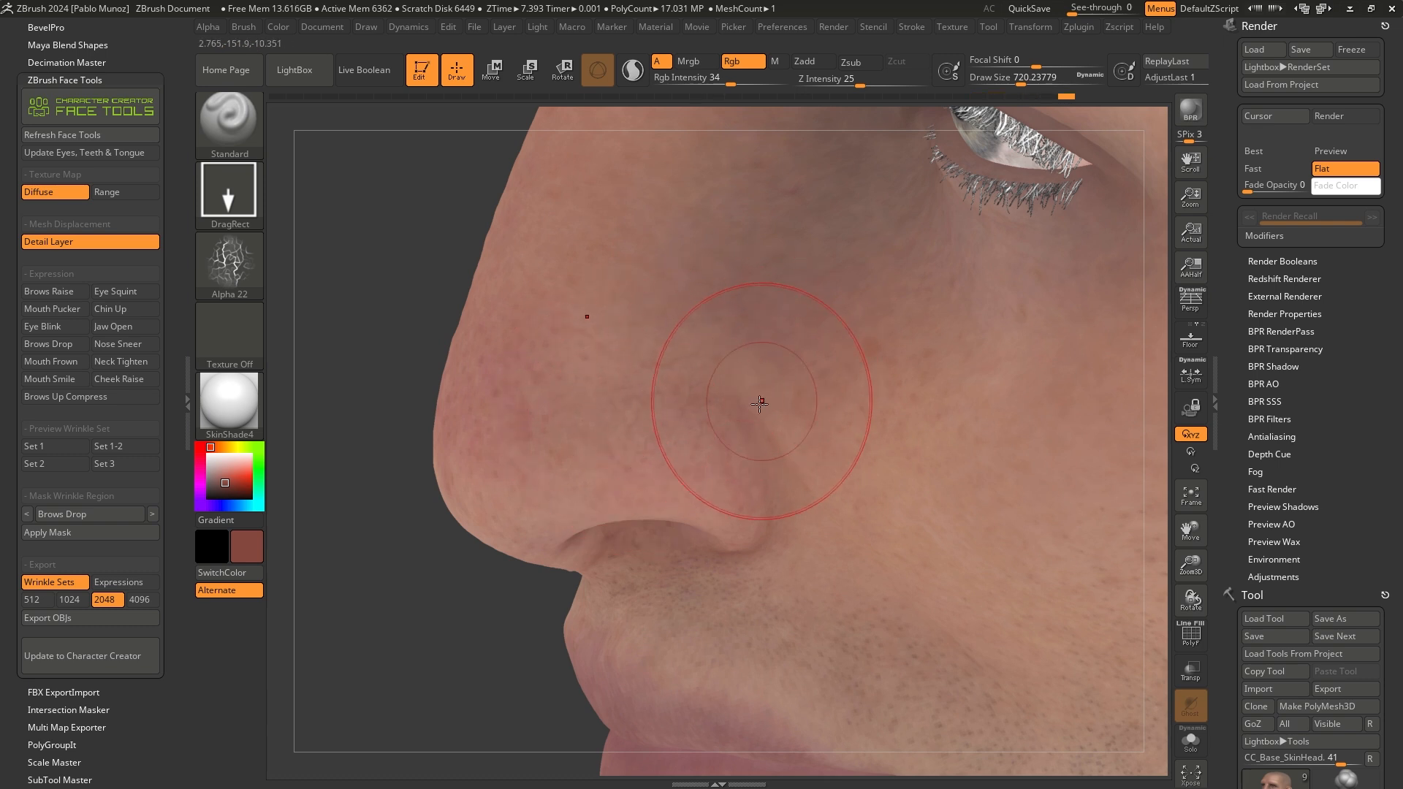
left_click_drag(730, 84, 717, 81)
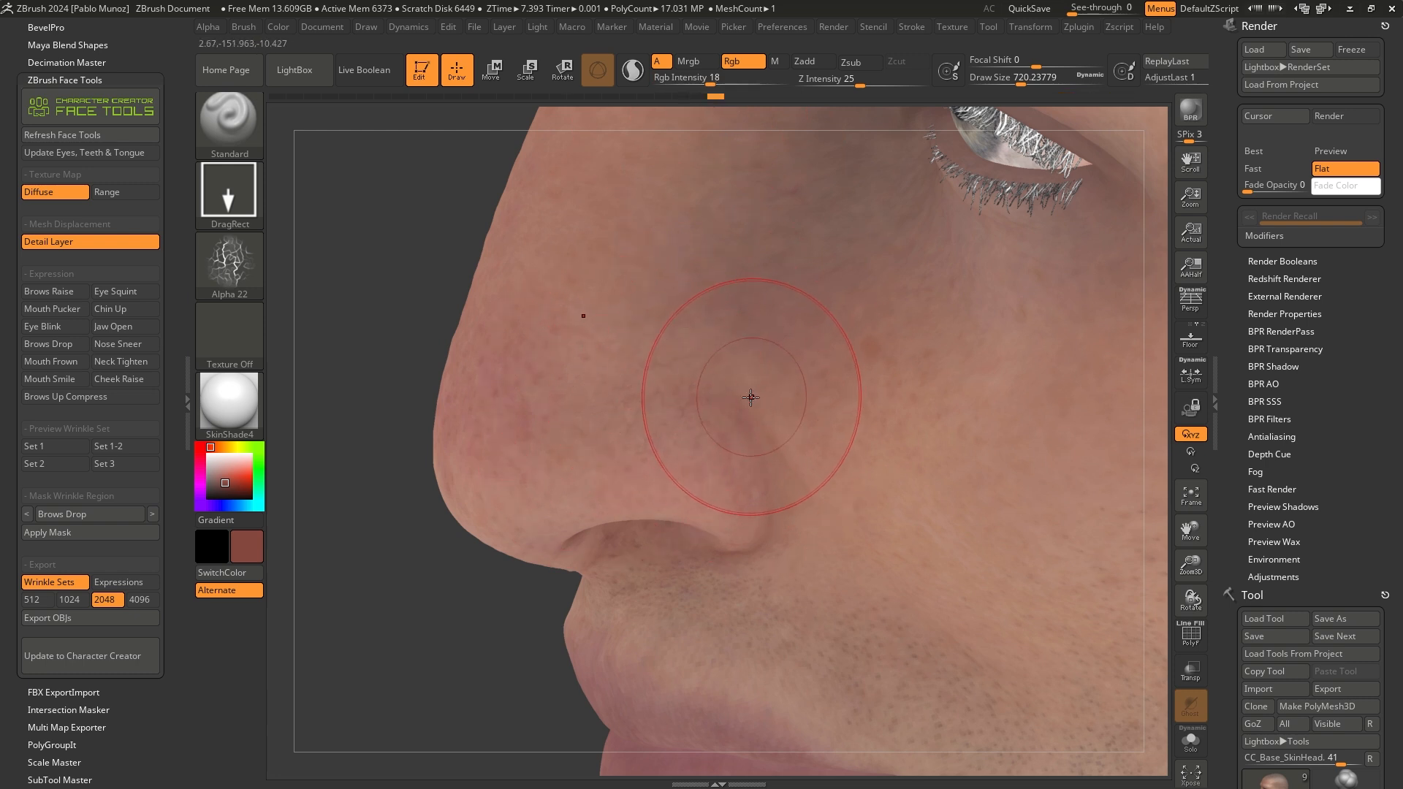
left_click(1331, 152)
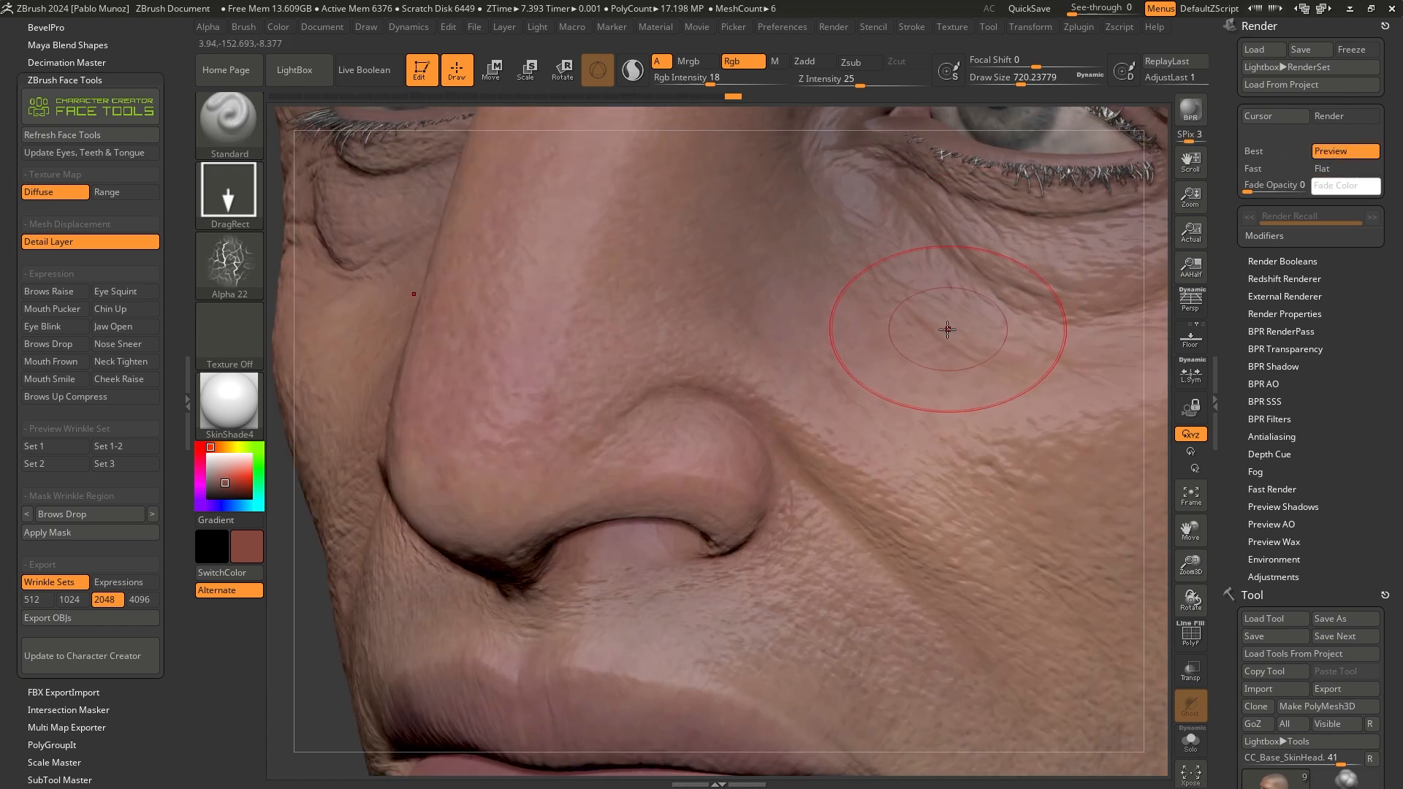
right_click_drag(947, 329, 754, 338)
left_click(1326, 169)
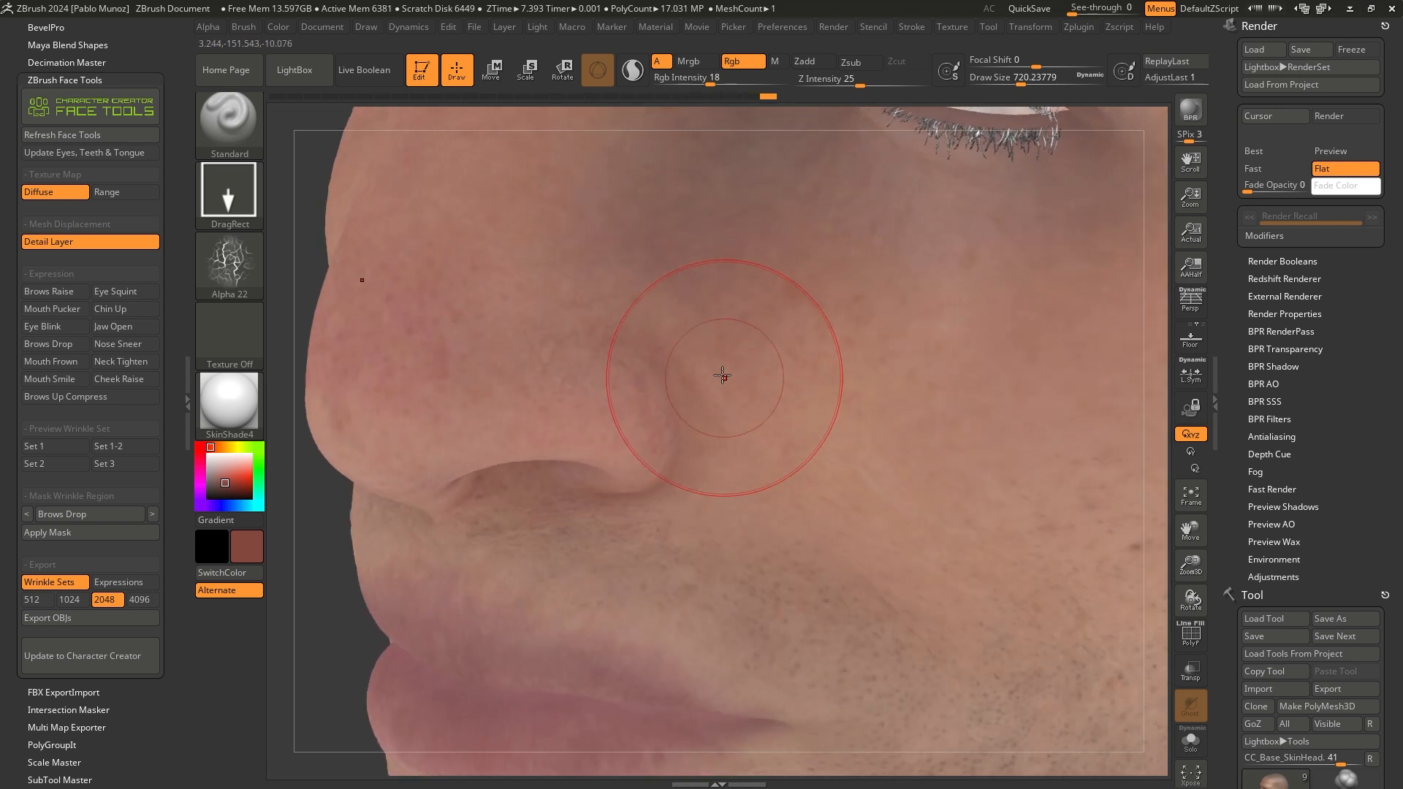
Stamp faint red vein patterns around the nostrils, the nose and the cheeks.
right_click_drag(765, 418, 778, 383, "ctrl")
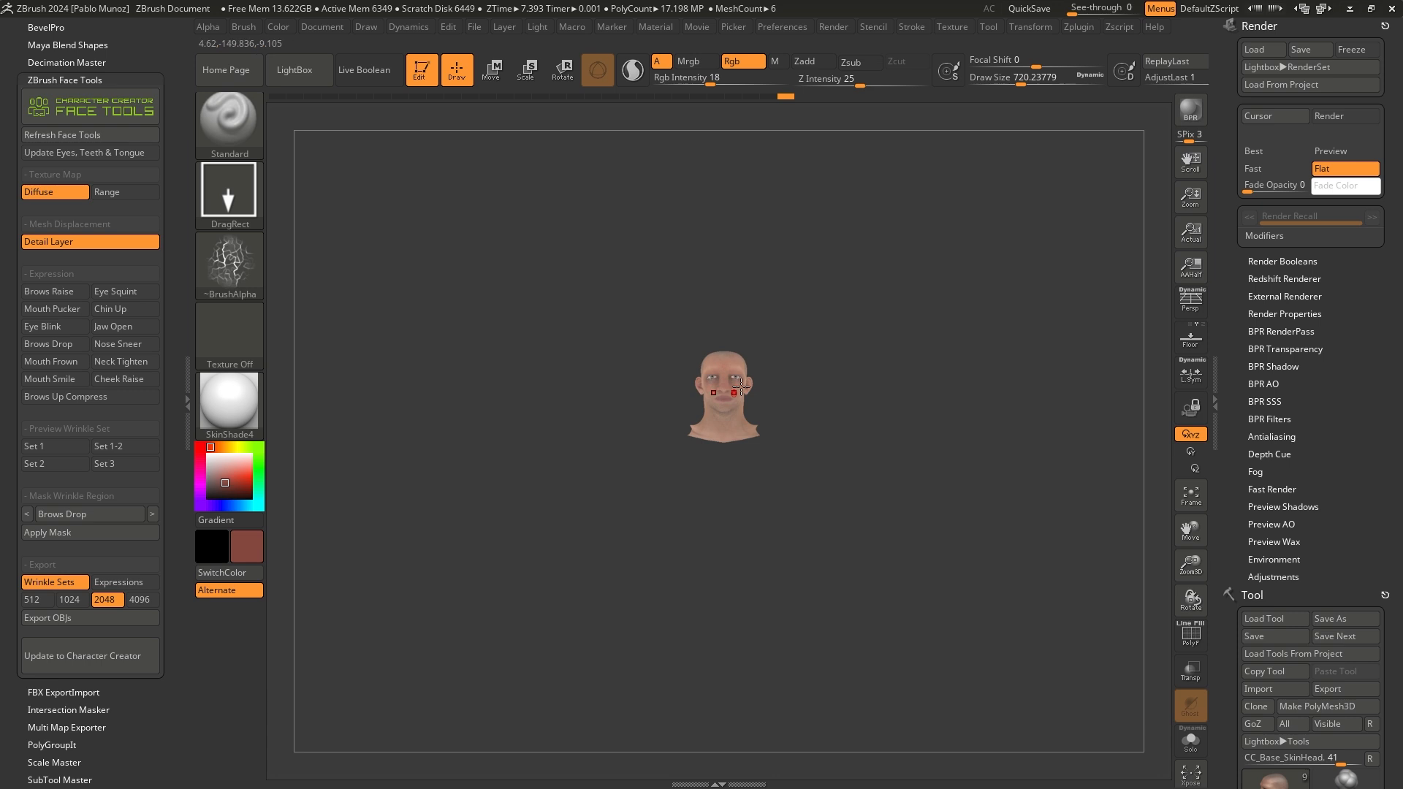
mouse_move(754, 383)
right_mouse_down("ctrl")
mouse_move(761, 533)
mouse_move(679, 555)
mouse_move(719, 647)
mouse_move(673, 470)
mouse_move(719, 585)
mouse_move(676, 506)
right_mouse_up("ctrl")
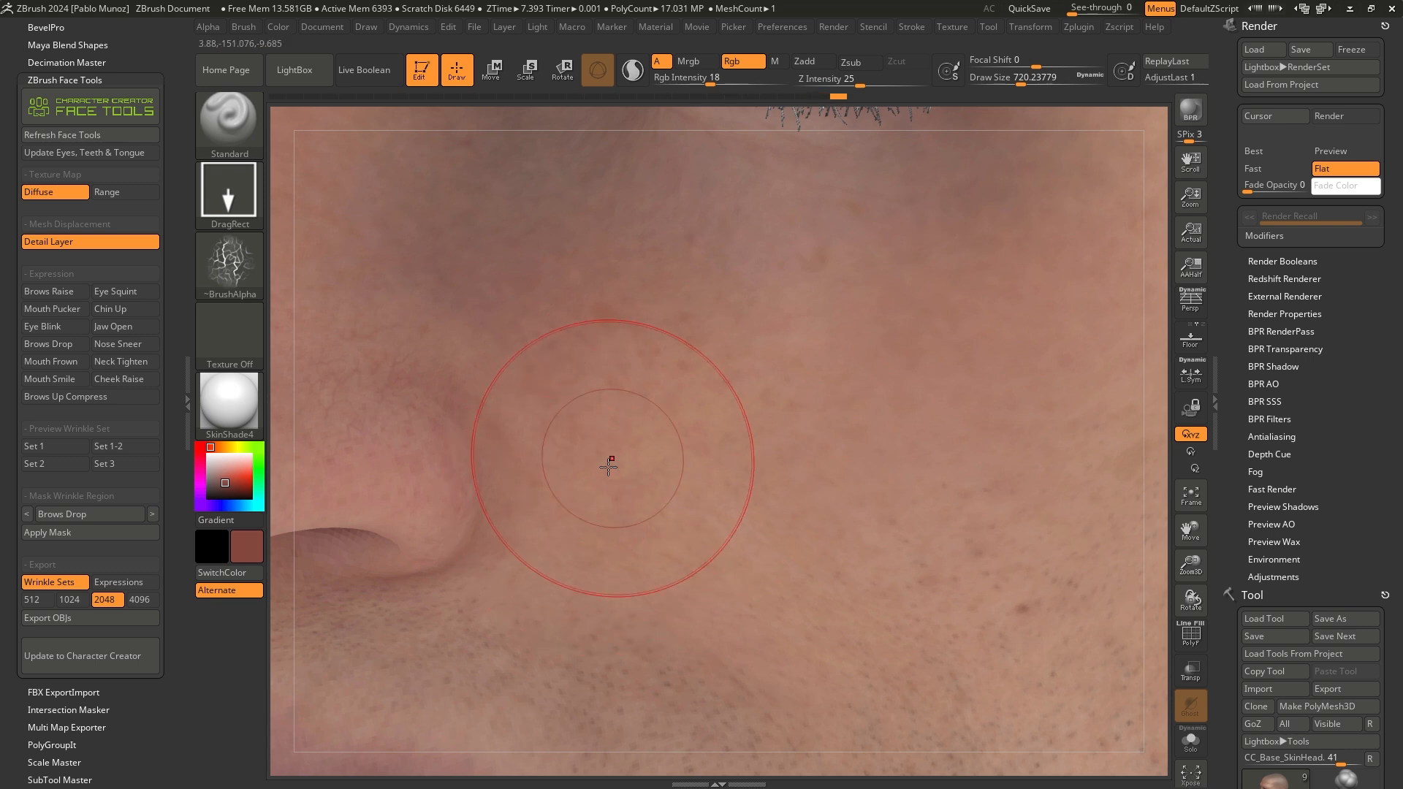
right_click_drag(781, 404, 907, 368, "alt")
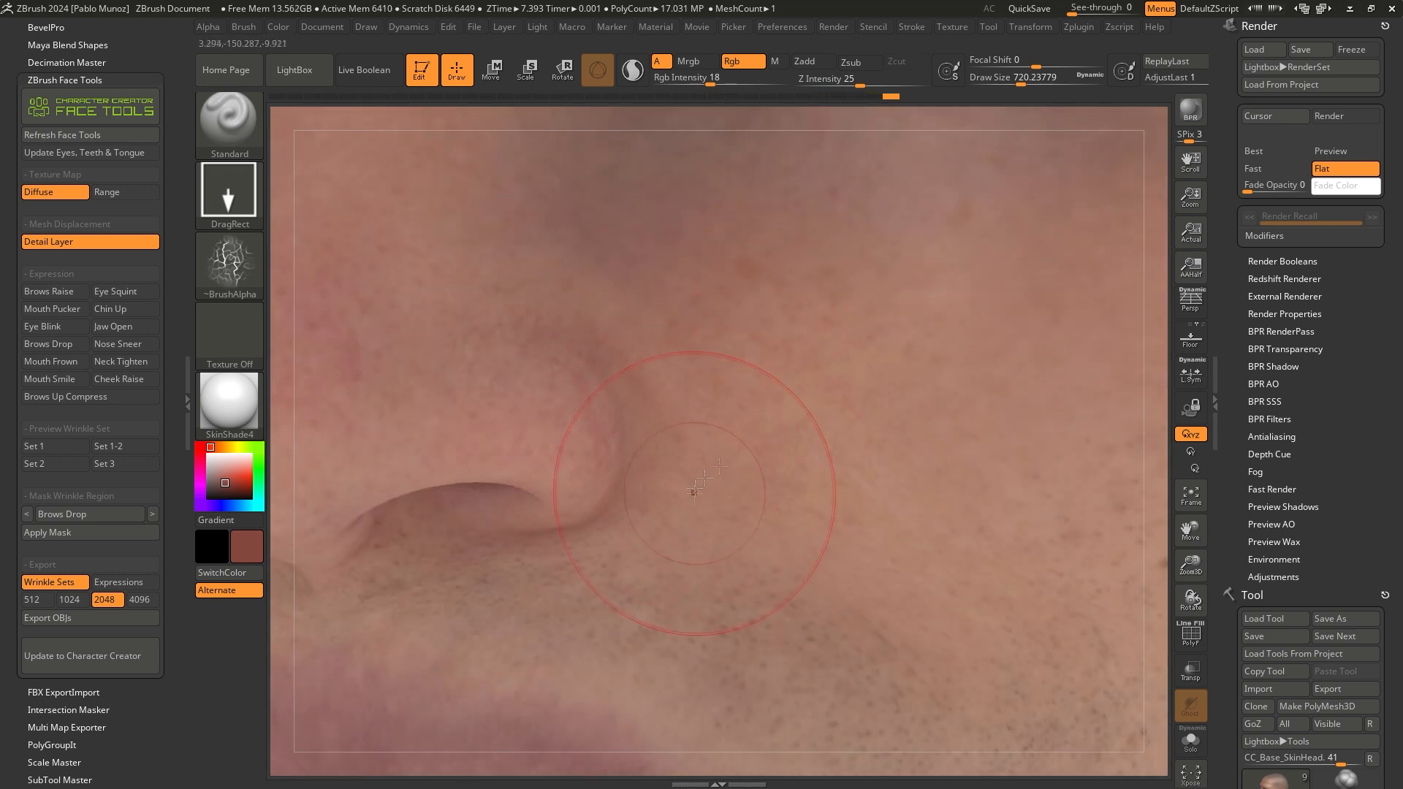
right_click_drag(778, 486, 720, 450, "ctrl")
right_click_drag(805, 421, 695, 460)
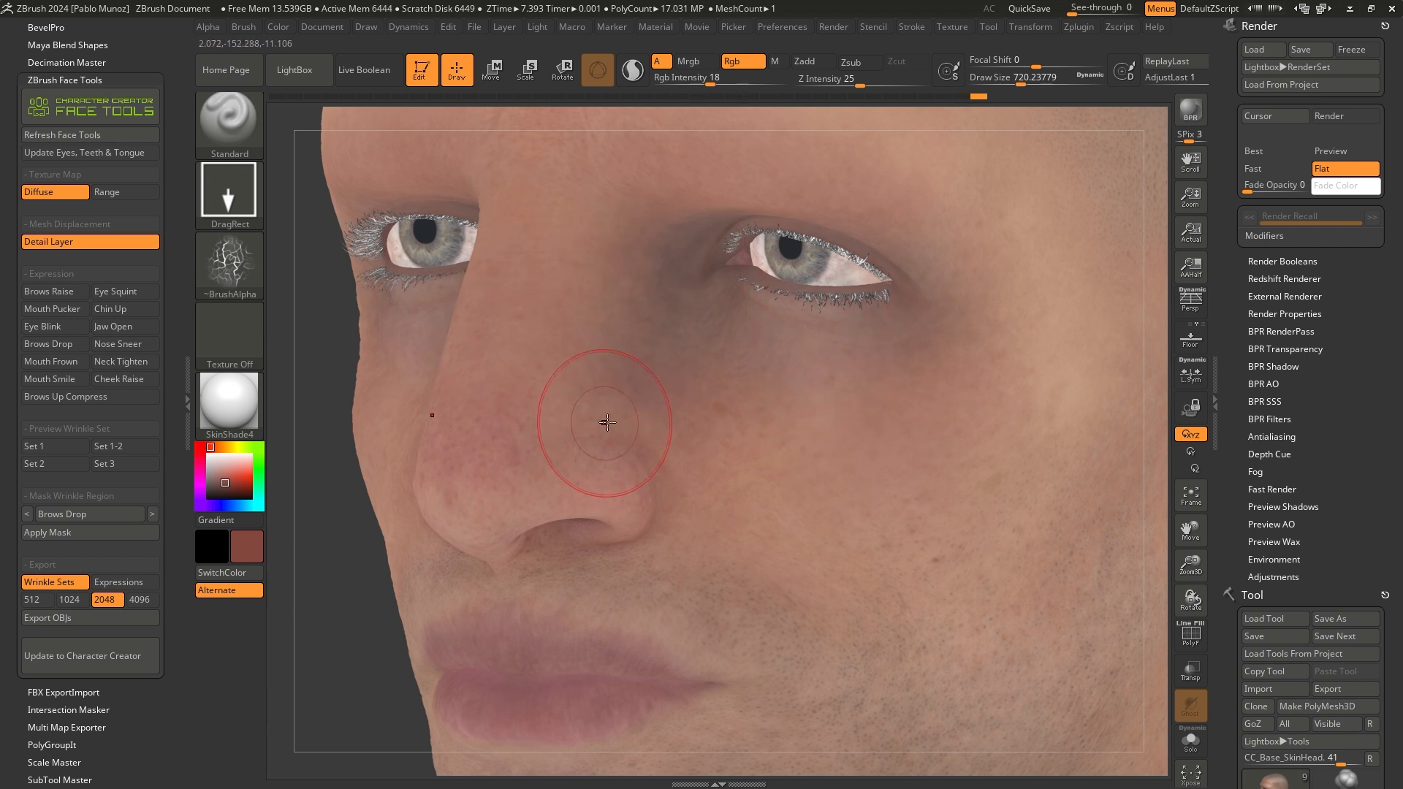
right_click_drag(892, 401, 840, 411, "alt")
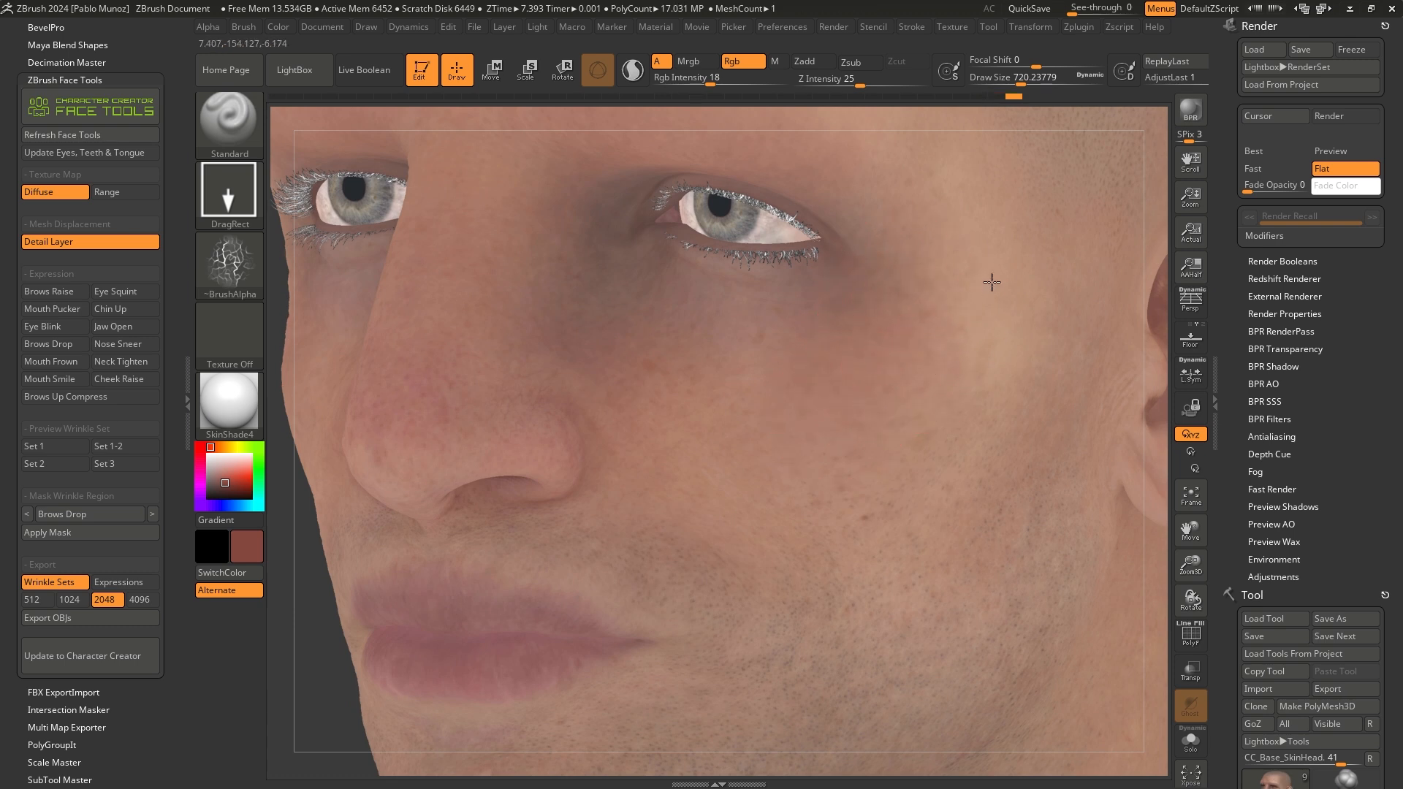
left_click_drag(900, 306, 950, 372)
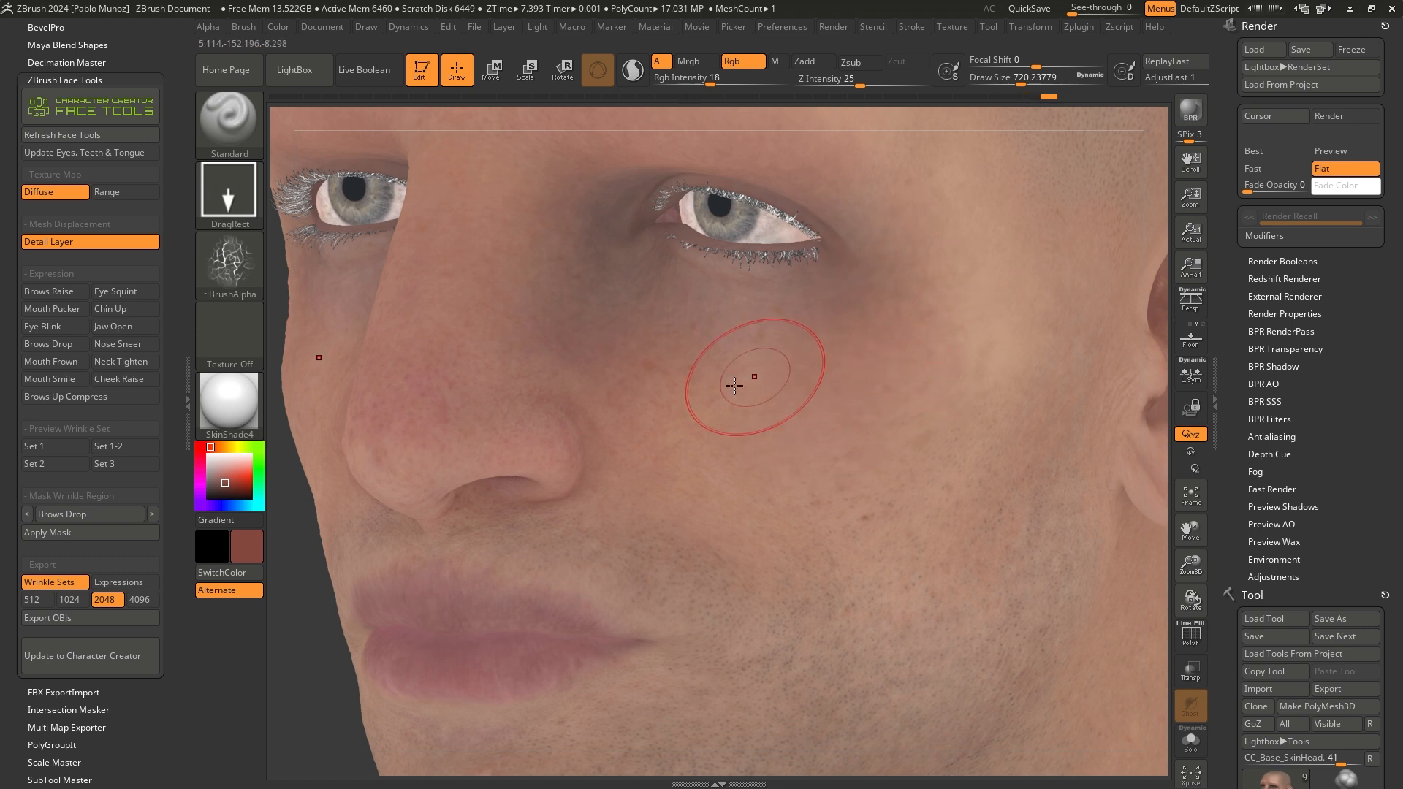
Switch the stroke to Color Spray, try spraying the cheek with Alpha 47, and undo that spray.
left_click(235, 212)
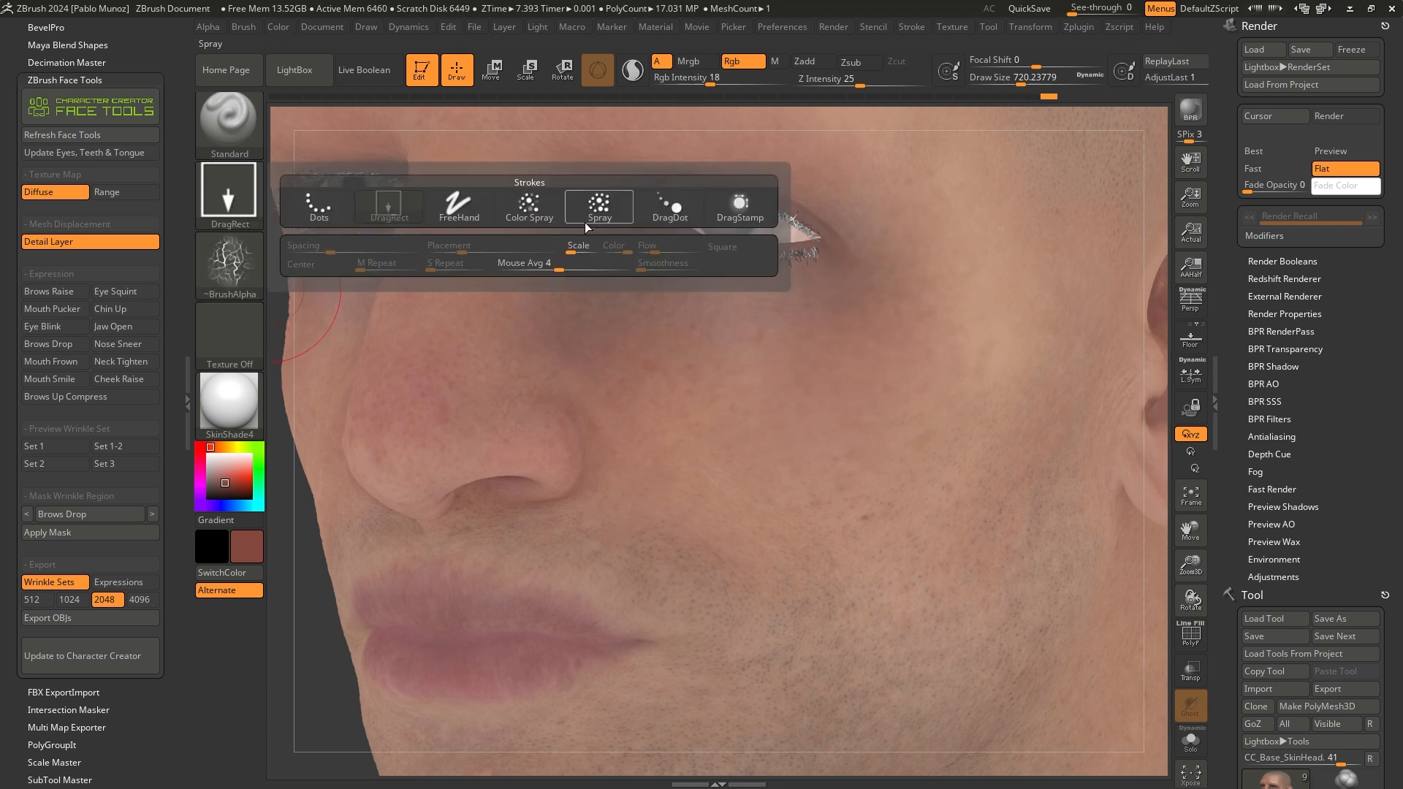
left_click(528, 206)
left_click(258, 281)
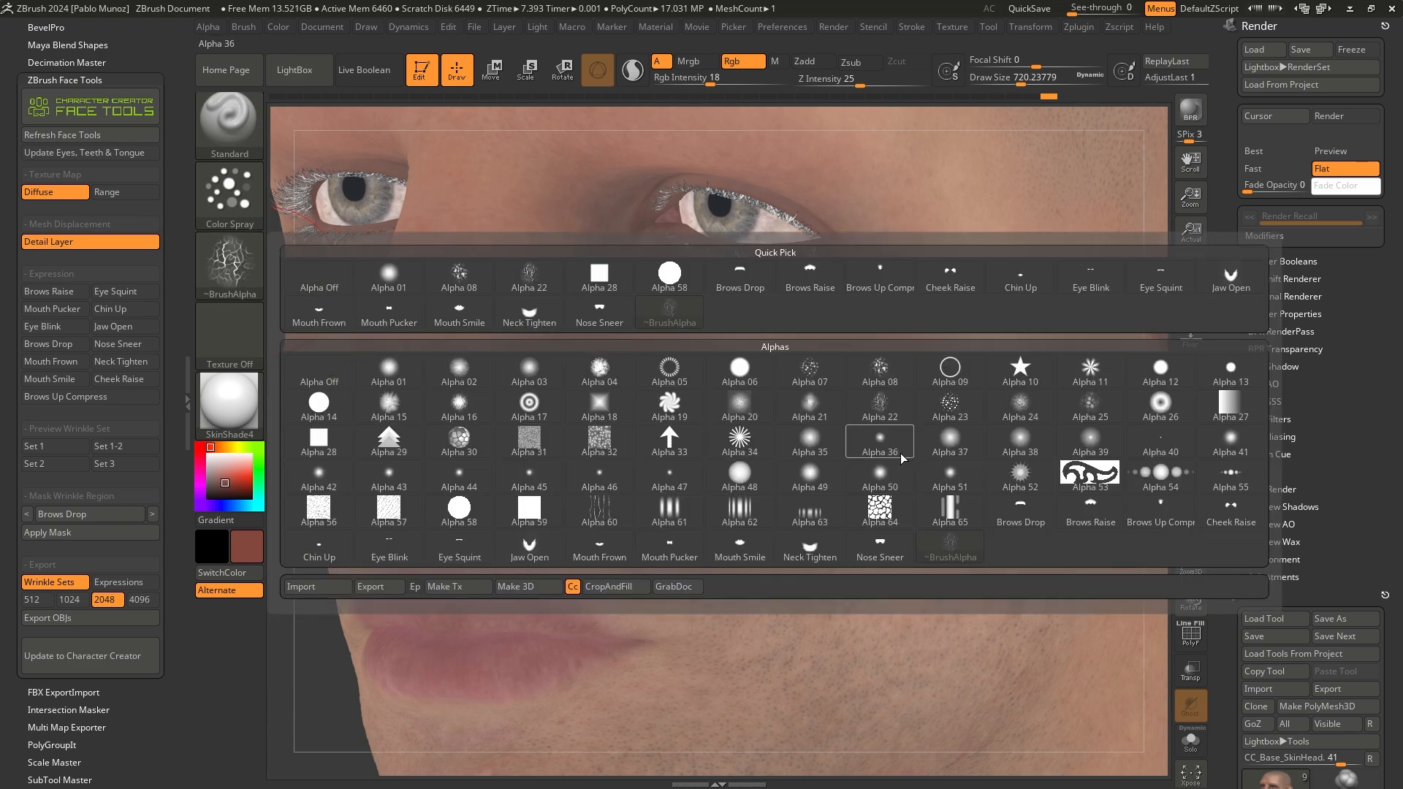
left_click(671, 479)
right_click_drag(705, 429, 705, 441, "ctrl")
mouse_move(704, 442)
left_mouse_down()
mouse_move(748, 419)
mouse_move(699, 450)
left_mouse_up()
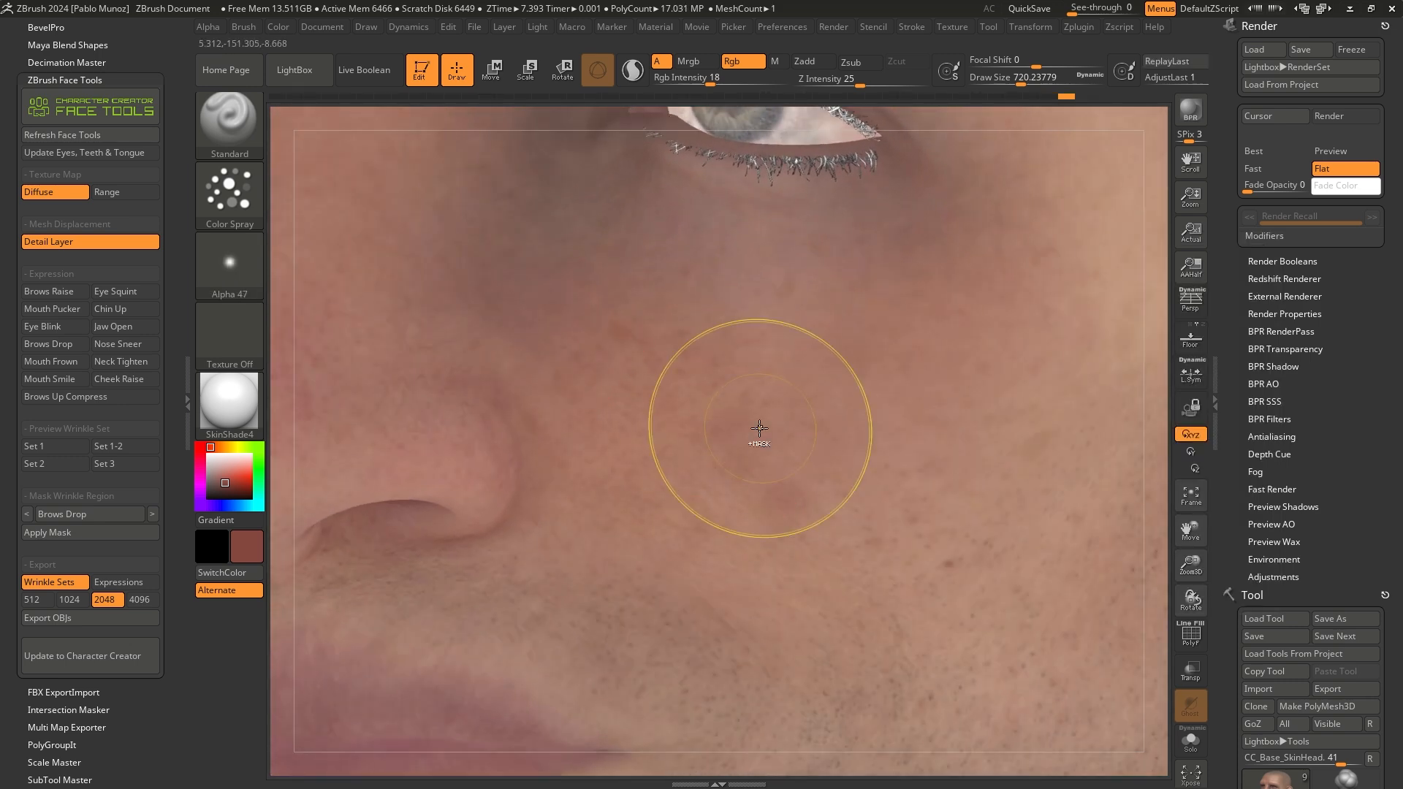
key("ctrl")
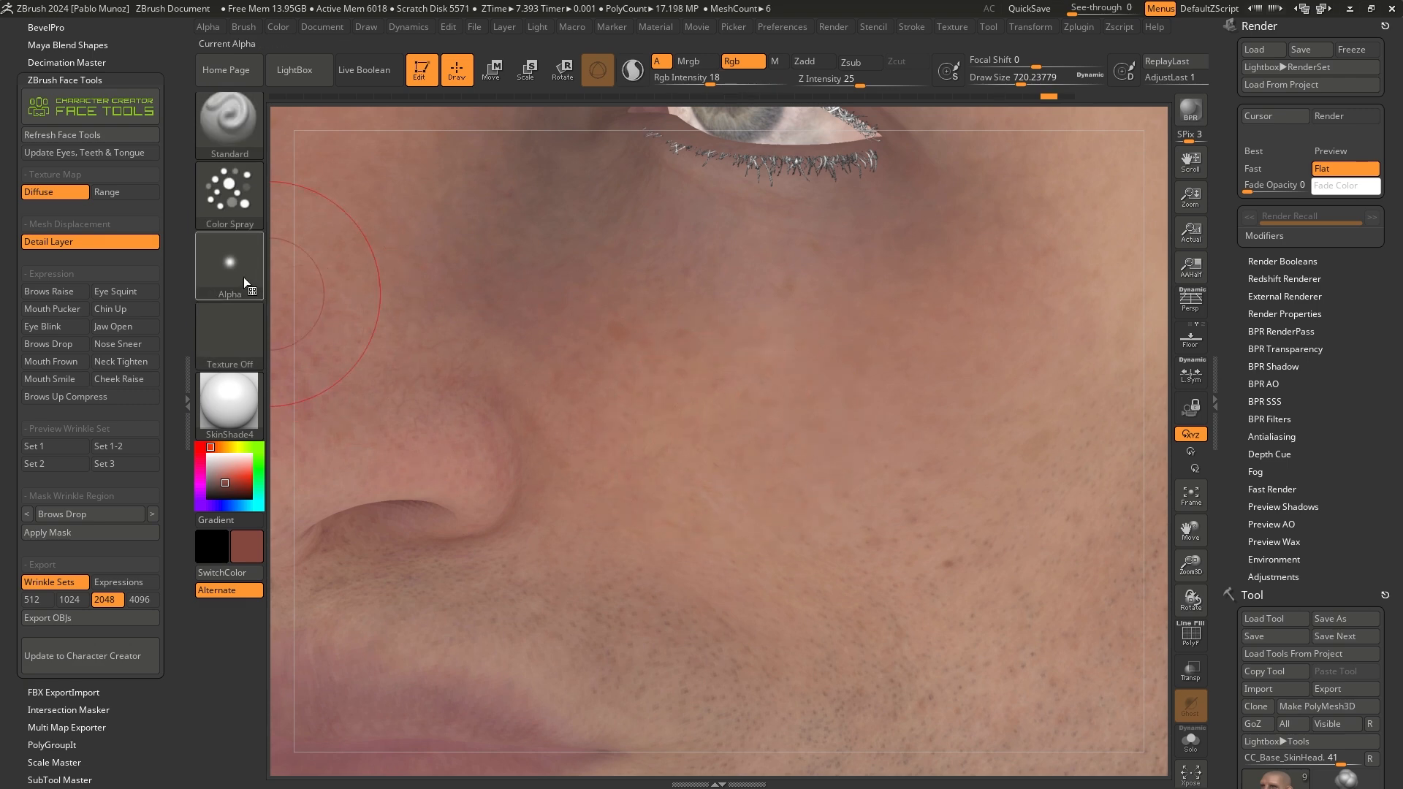
Set the brush to the fine-dot Alpha 40 and pick a light tan colour.
left_click(247, 279)
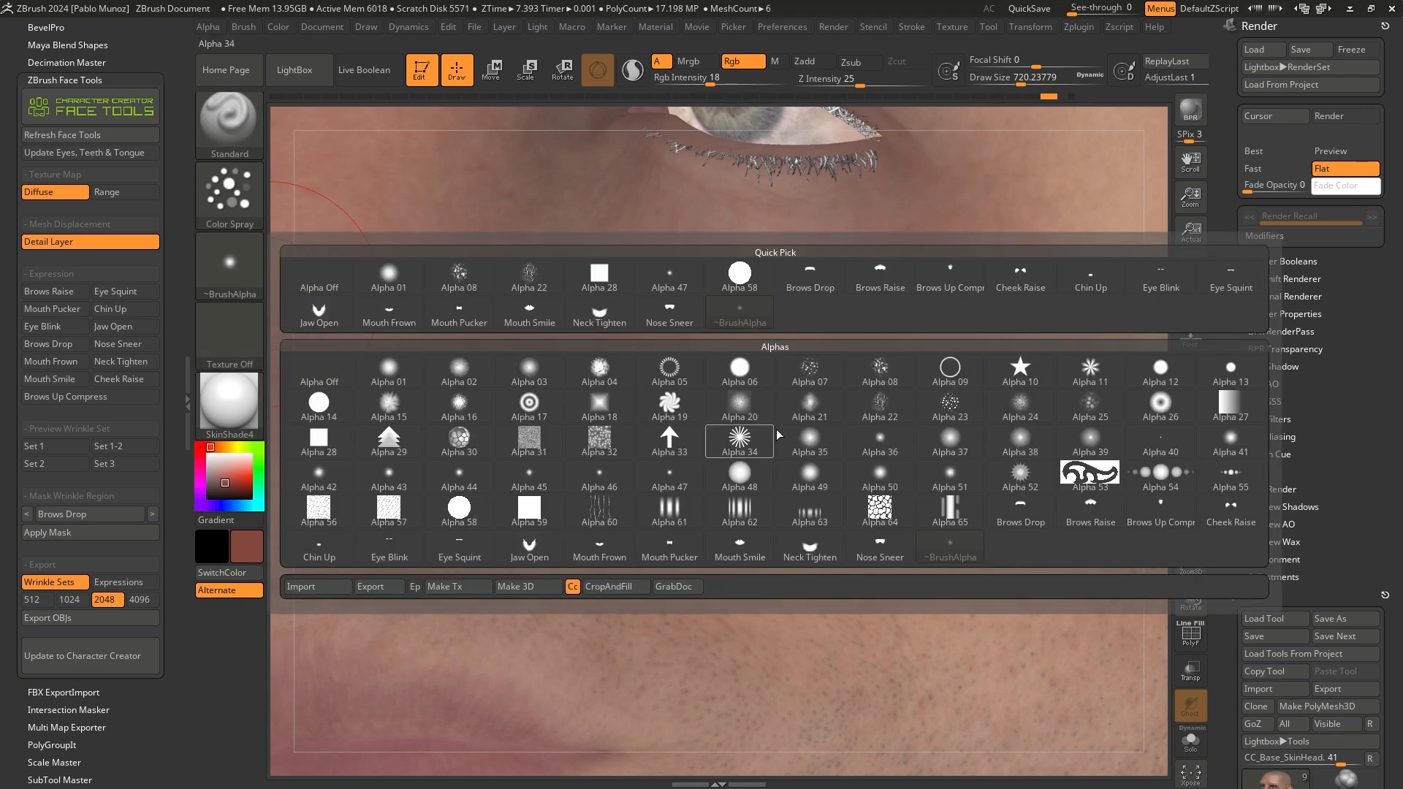
left_click(1161, 441)
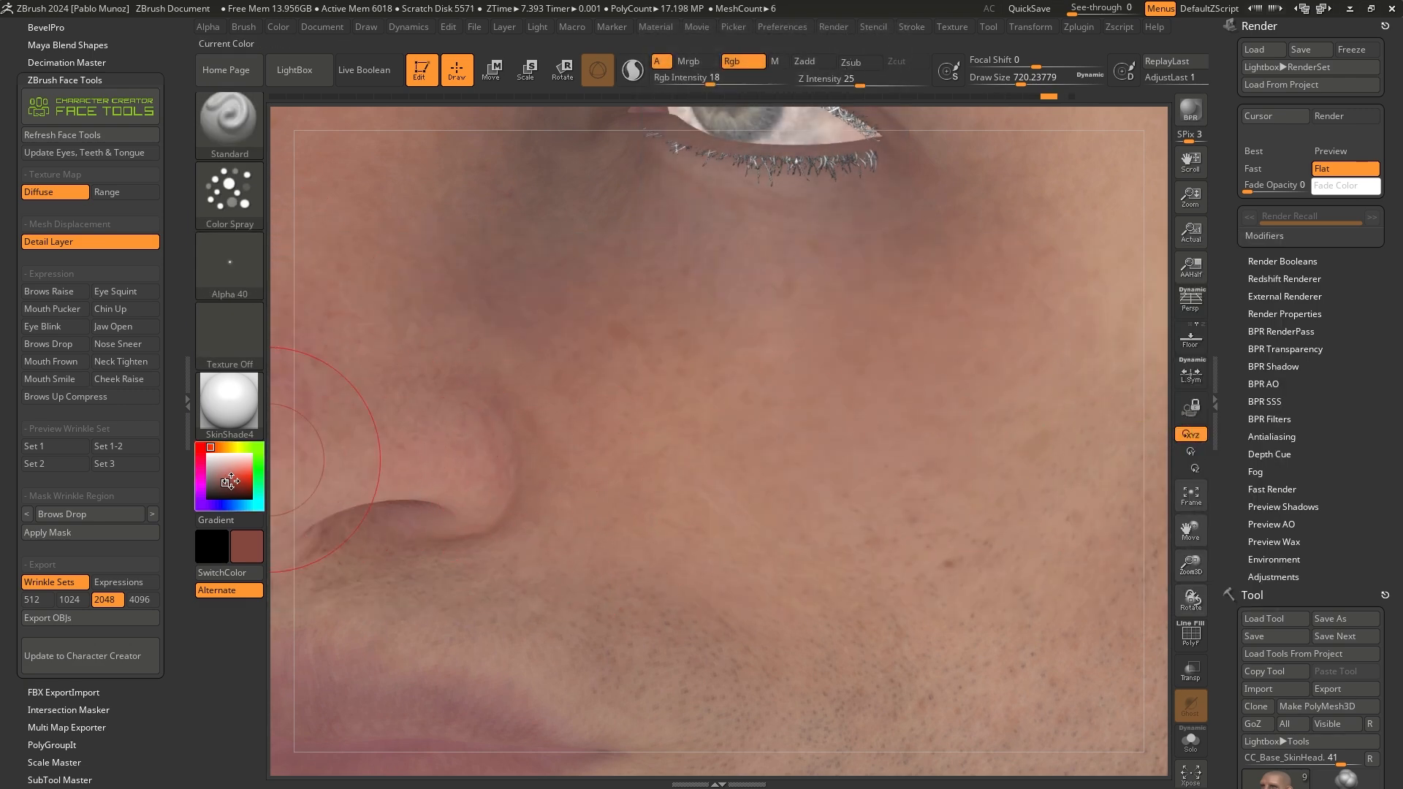
left_click_drag(232, 480, 1097, 293)
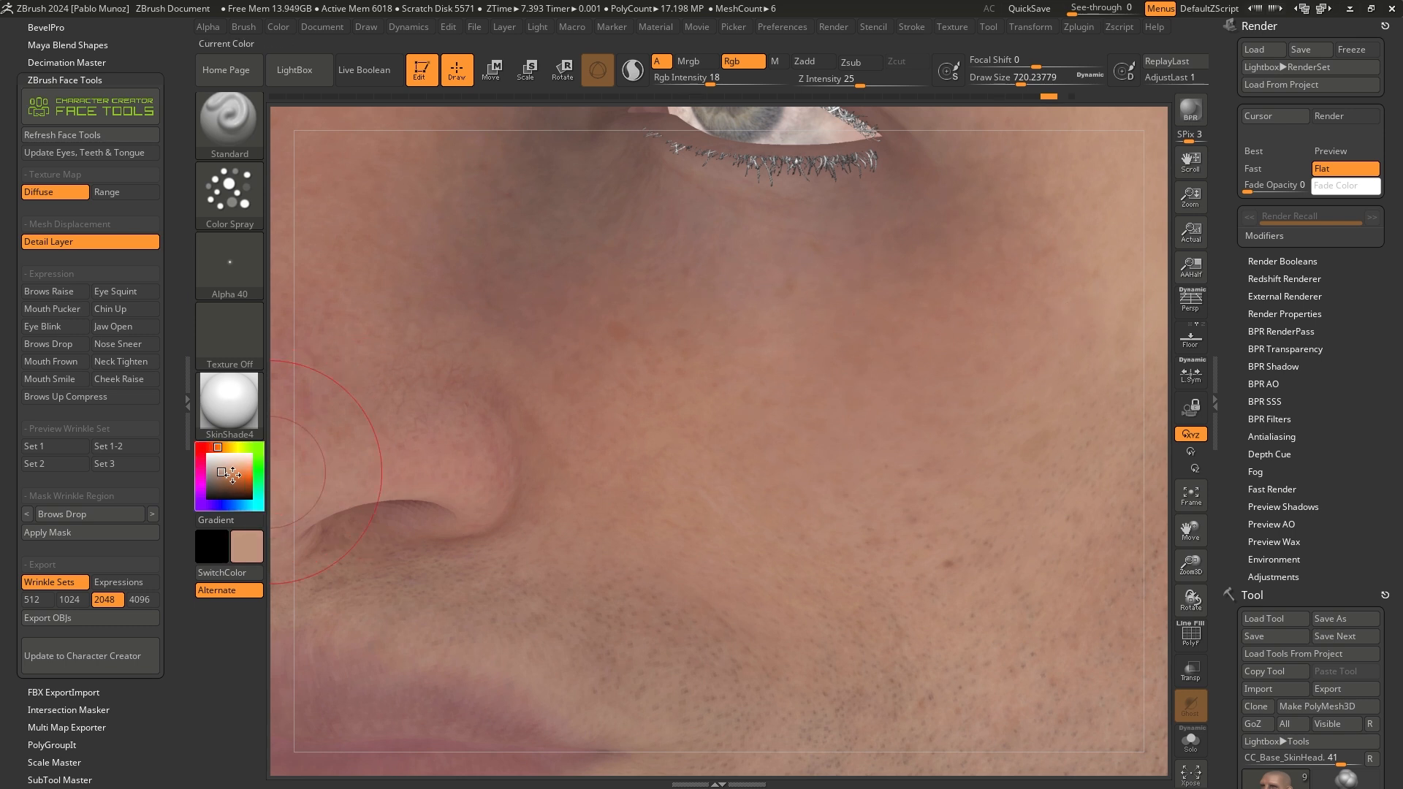
left_click(224, 447)
Spray fine light speckles over the cheek, under the eye and beside the nose, raising the Rgb Intensity to 24.
left_click_drag(724, 254, 729, 457)
left_click_drag(617, 380, 667, 463)
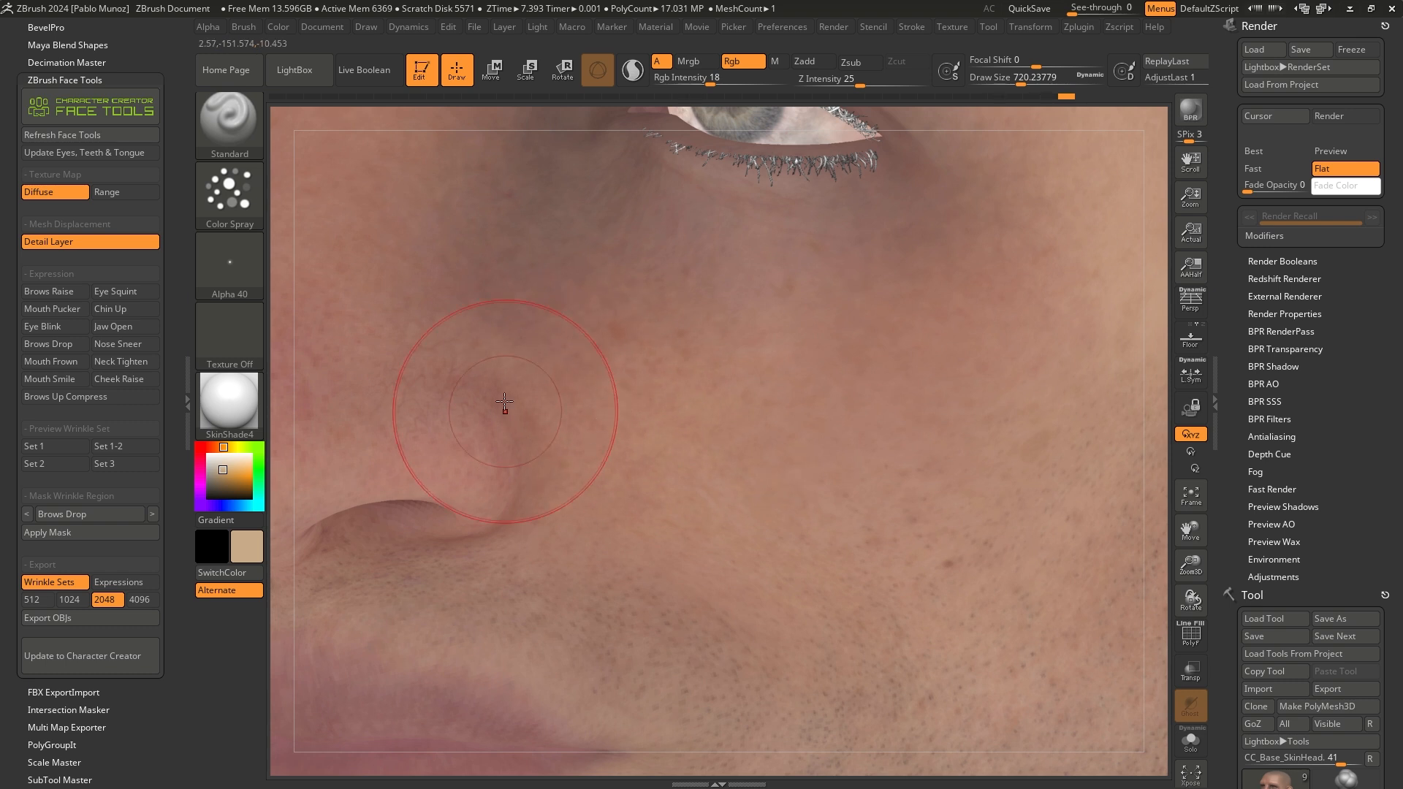
left_click_drag(711, 82, 724, 80)
mouse_move(616, 310)
left_mouse_down()
mouse_move(582, 384)
mouse_move(564, 379)
left_mouse_up()
mouse_move(558, 342)
right_mouse_down("alt")
mouse_move(767, 450)
mouse_move(729, 444)
mouse_move(726, 413)
right_mouse_up("alt")
left_click_drag(687, 300, 678, 393)
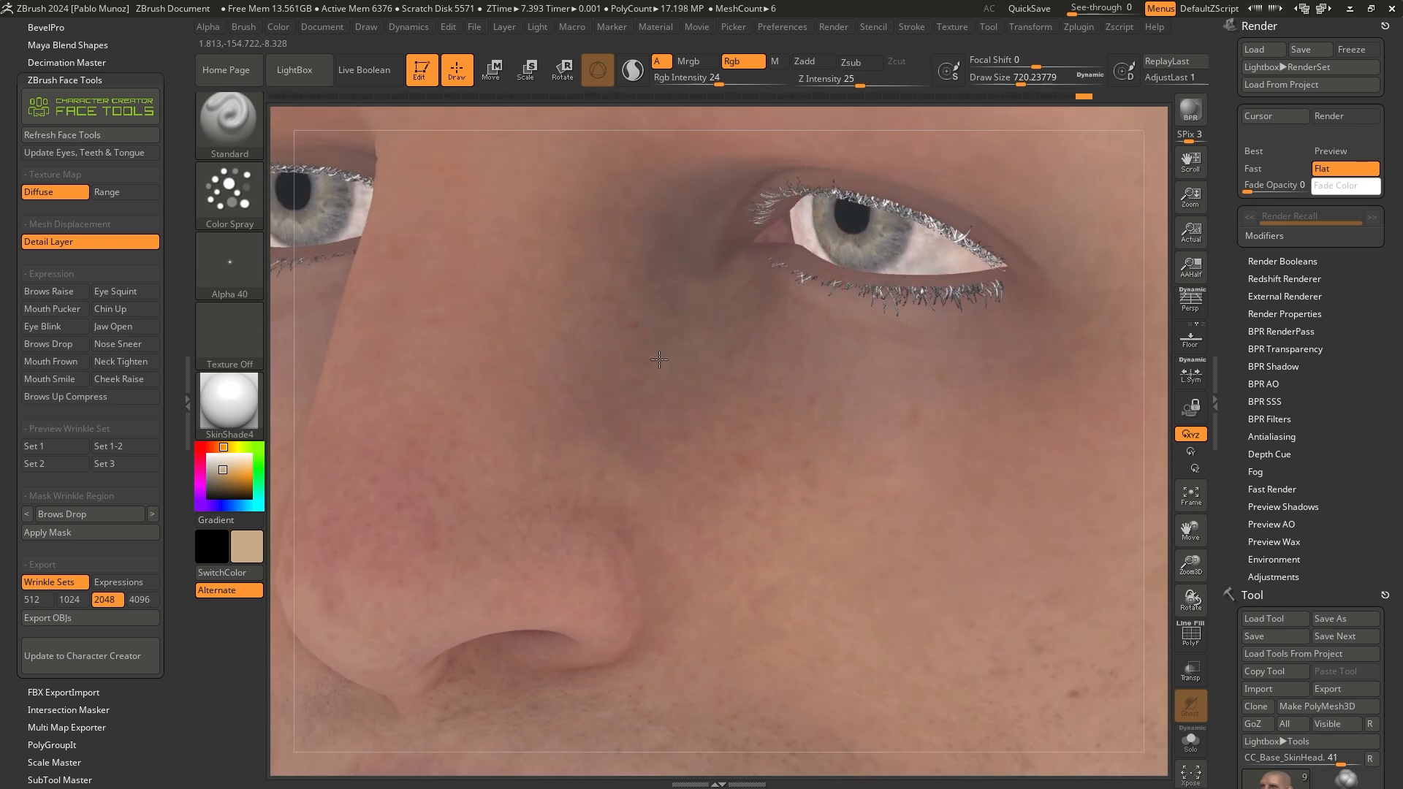
right_click_drag(776, 501, 852, 485, "ctrl")
left_click_drag(683, 436, 669, 458)
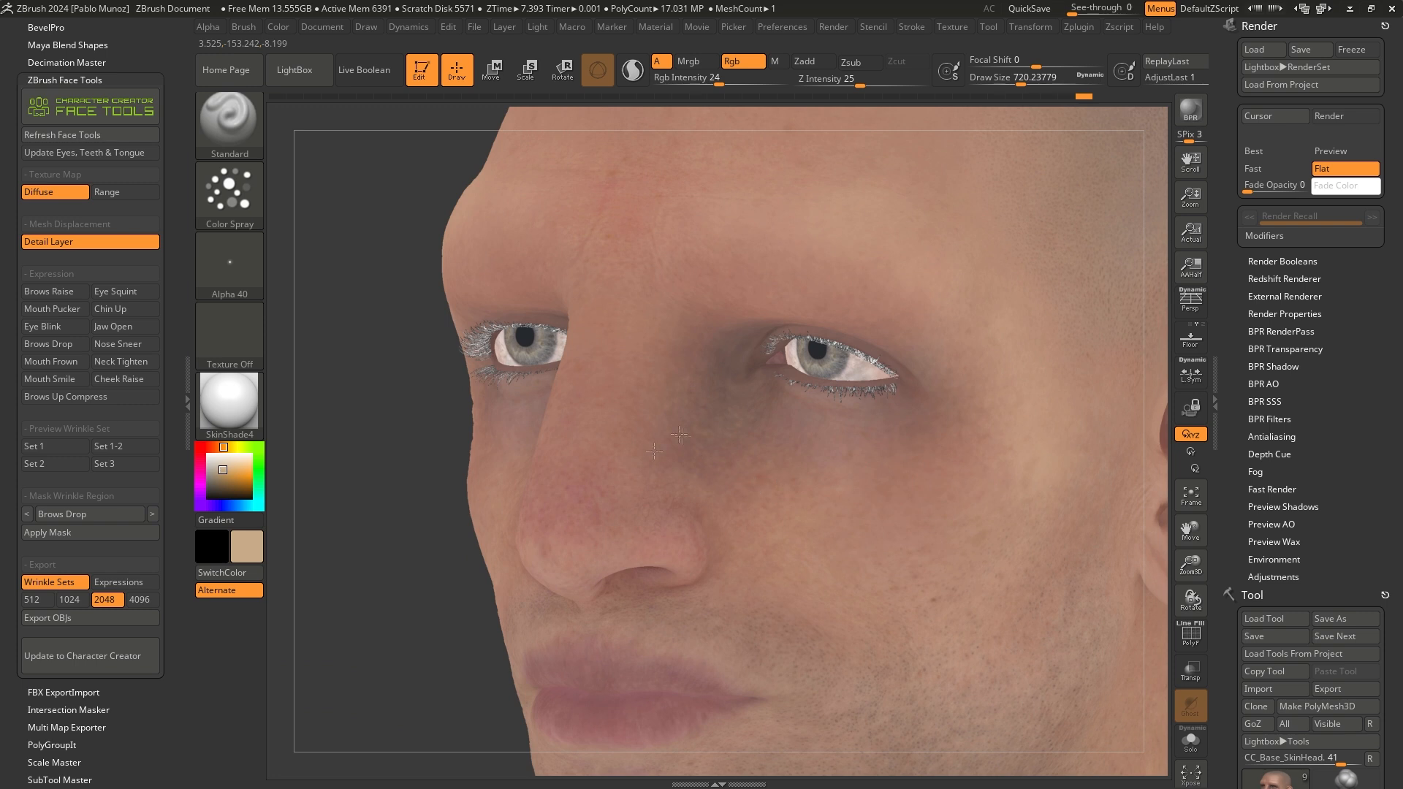
Continue spraying the light speckles over the temple, cheekbone and lower cheek.
right_click_drag(821, 244, 607, 267, "alt")
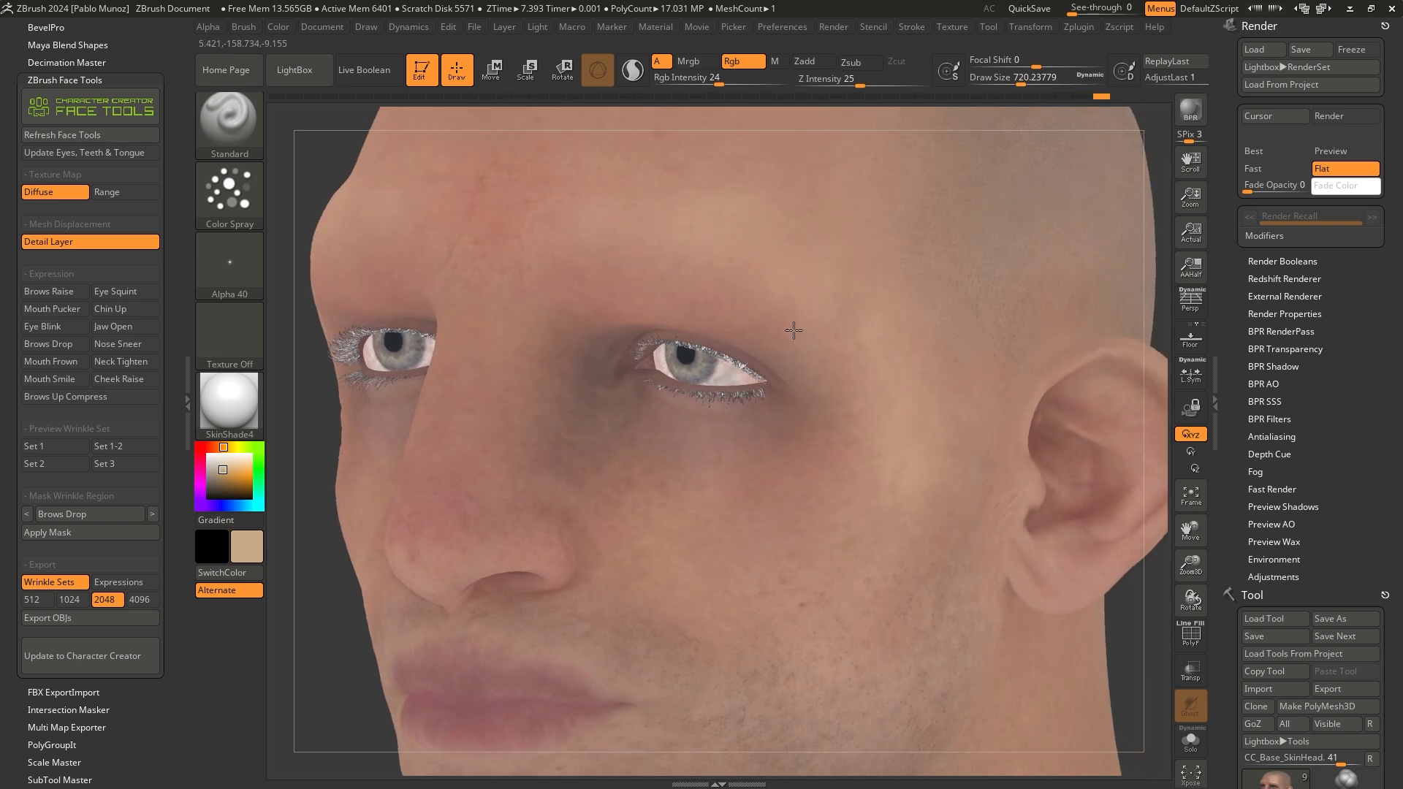
left_click_drag(864, 371, 848, 402)
right_click_drag(845, 485, 789, 402, "alt")
mouse_move(774, 380)
left_mouse_down()
mouse_move(743, 399)
mouse_move(636, 393)
left_mouse_up()
mouse_move(641, 432)
right_mouse_down("alt")
mouse_move(673, 351)
mouse_move(627, 415)
right_mouse_up("alt")
left_click_drag(627, 415, 666, 434)
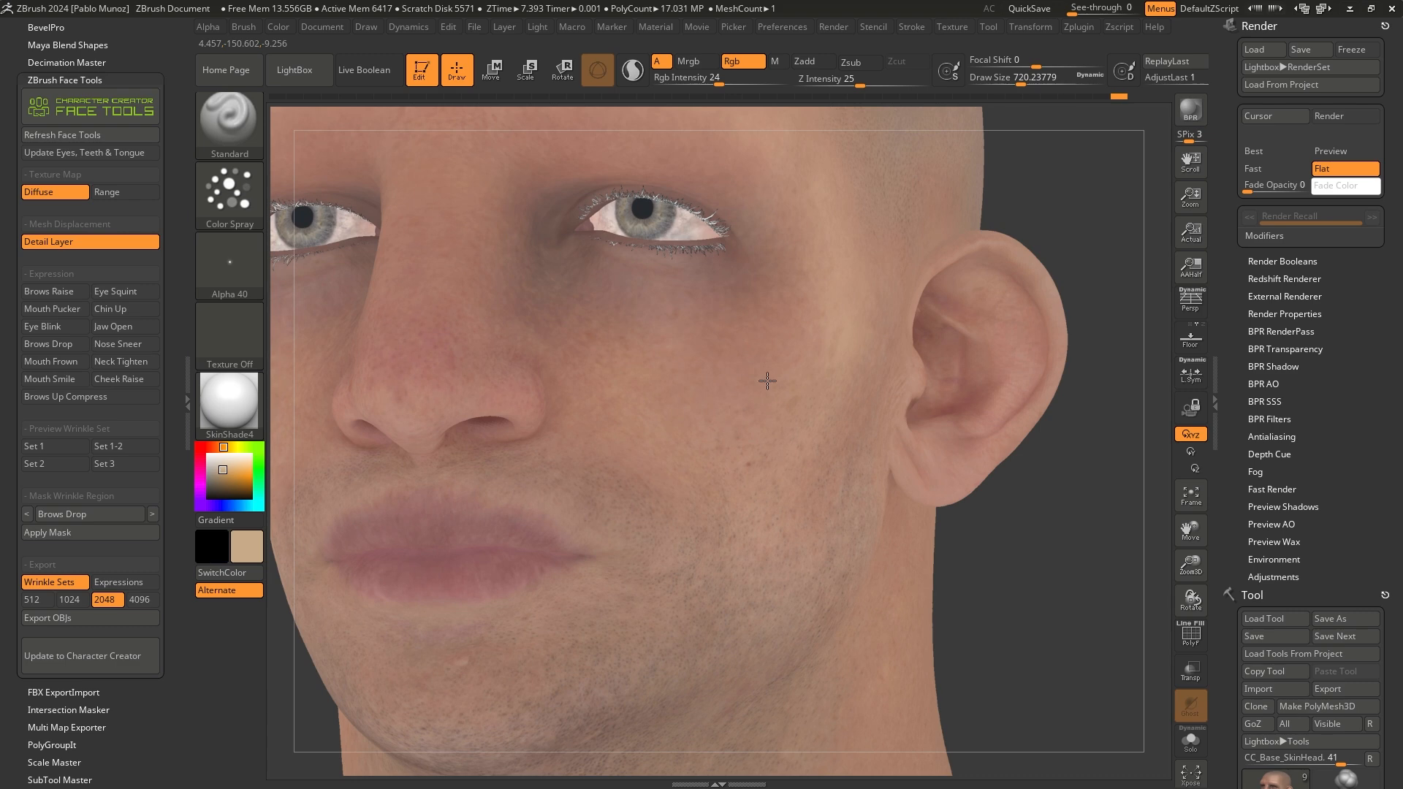
mouse_move(708, 383)
right_mouse_down()
mouse_move(642, 304)
mouse_move(736, 391)
right_mouse_up()
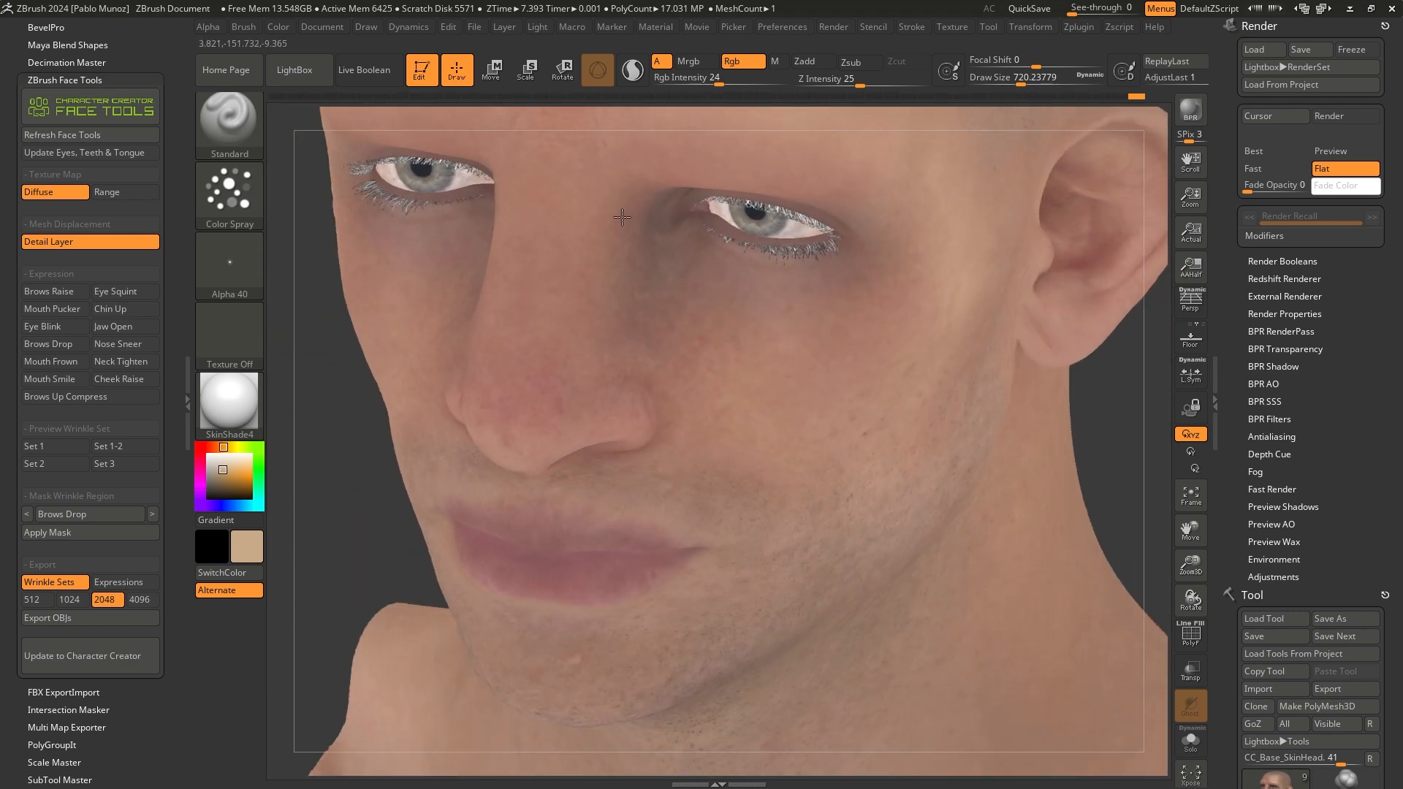
mouse_move(642, 354)
right_mouse_down()
mouse_move(809, 385)
mouse_move(803, 345)
right_mouse_up()
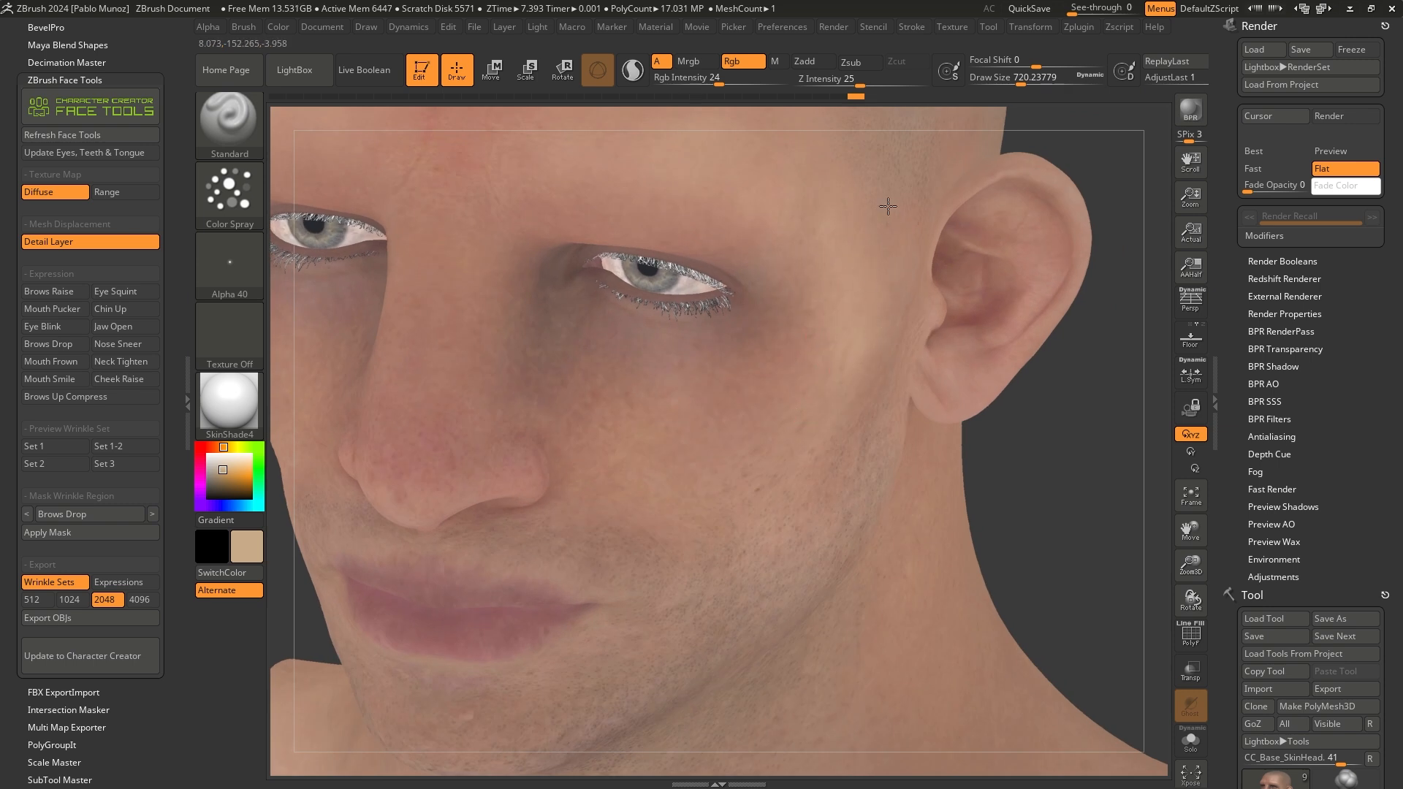
Set the paint colour to a muted brownish red.
right_click_drag(810, 353, 784, 231)
right_click_drag(642, 244, 616, 226)
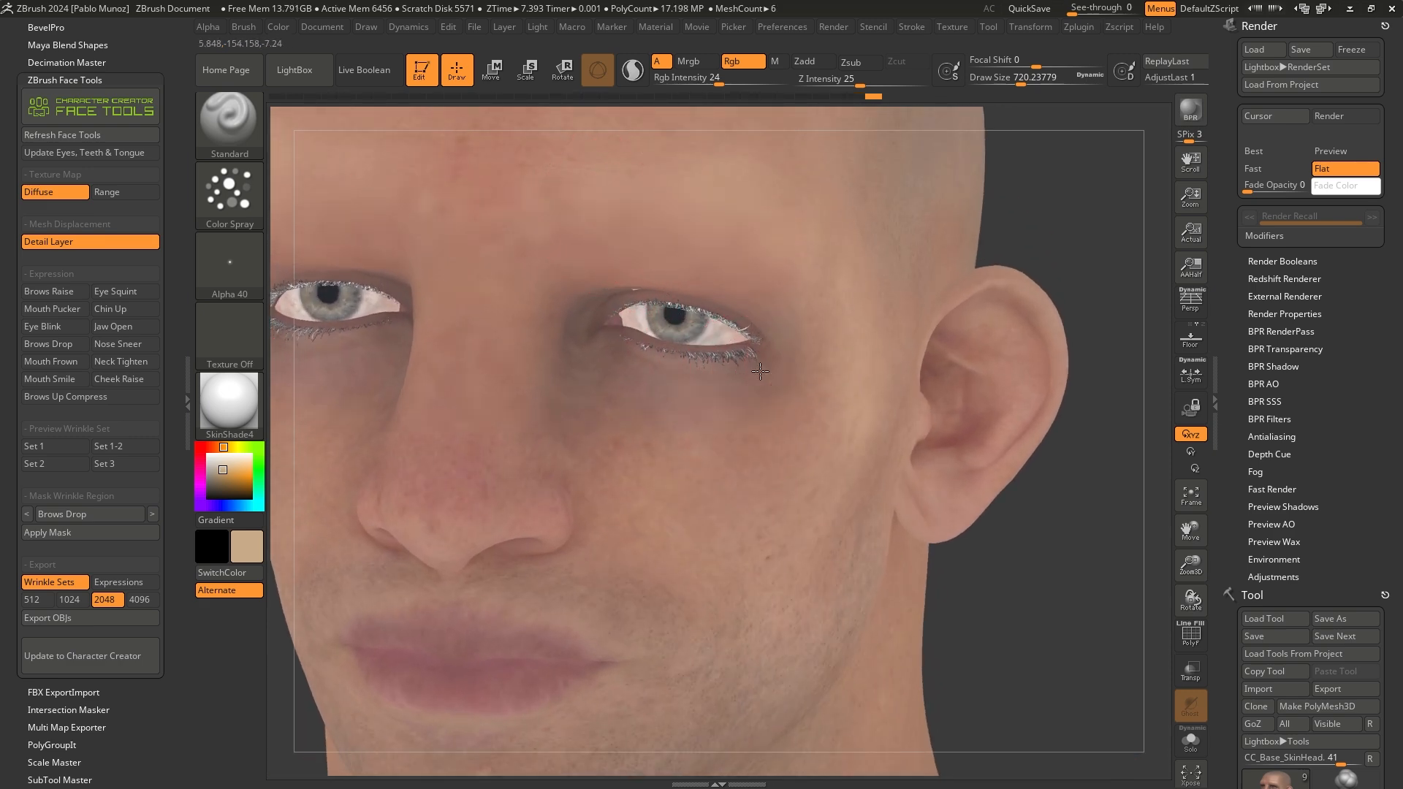
right_click_drag(736, 392, 762, 383, "alt")
left_click_drag(242, 477, 495, 469)
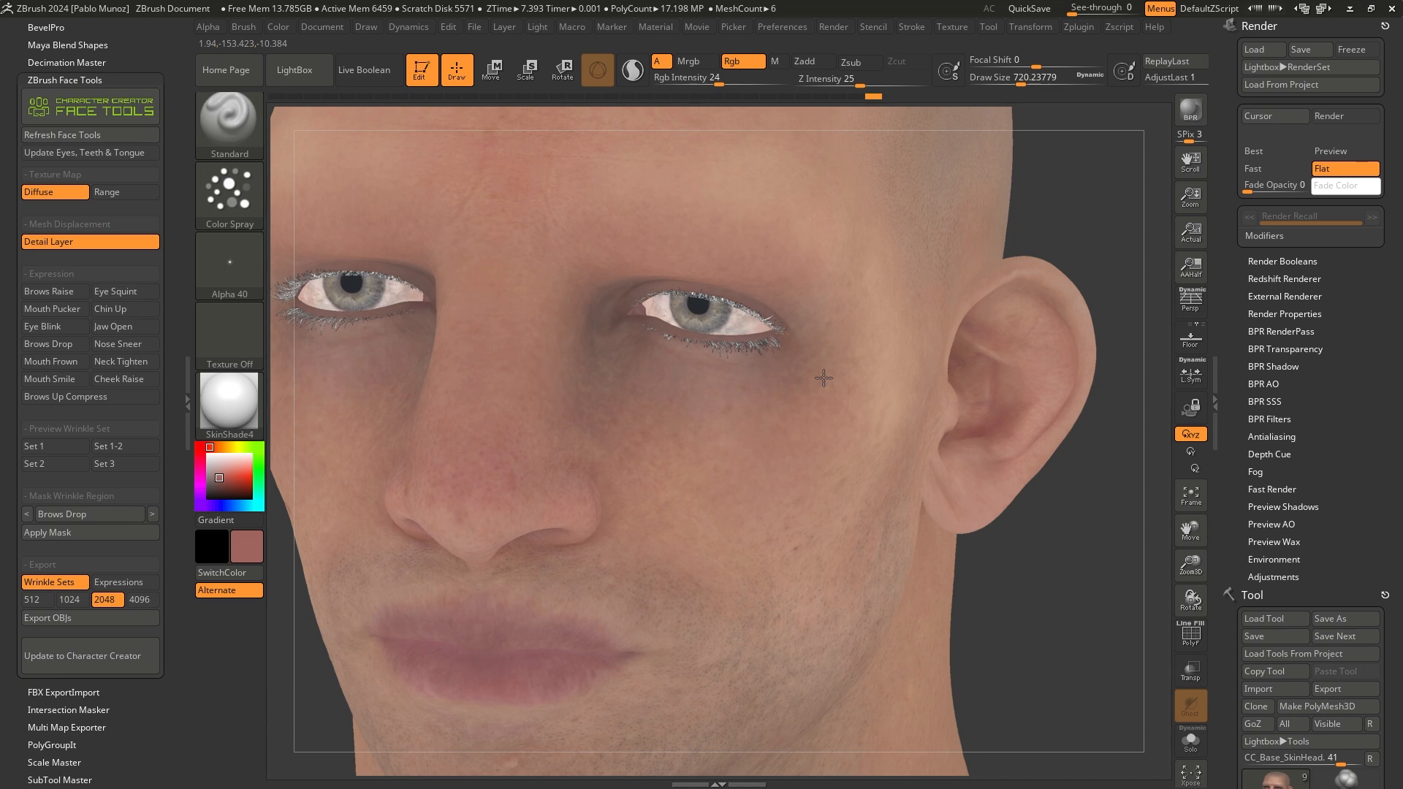
right_click_drag(780, 257, 792, 244, "ctrl")
right_click_drag(928, 335, 970, 437, "alt")
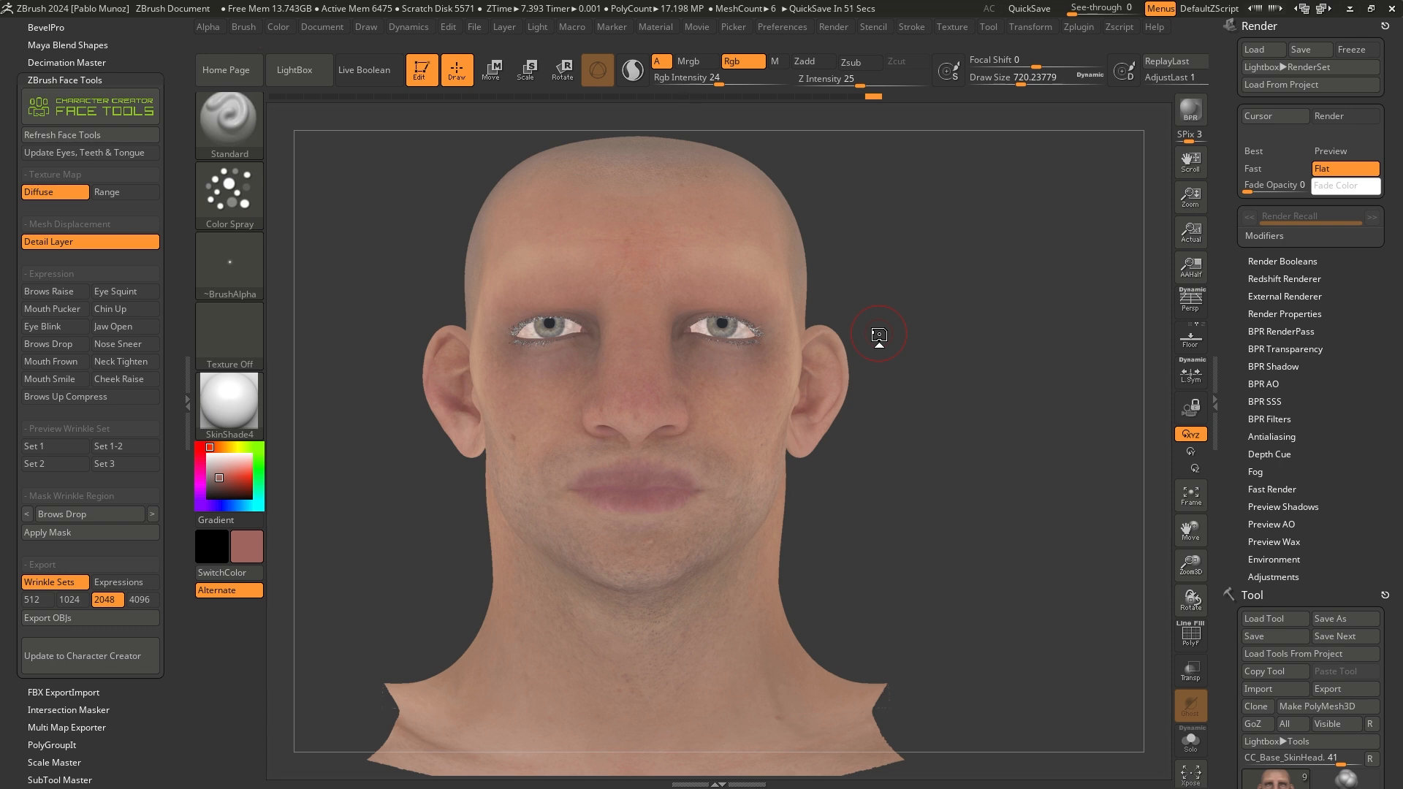
Mask the head by cavity and check the mask over the wrinkles and pores around the eyes and cheek.
right_click_drag(879, 335, 907, 351, "ctrl")
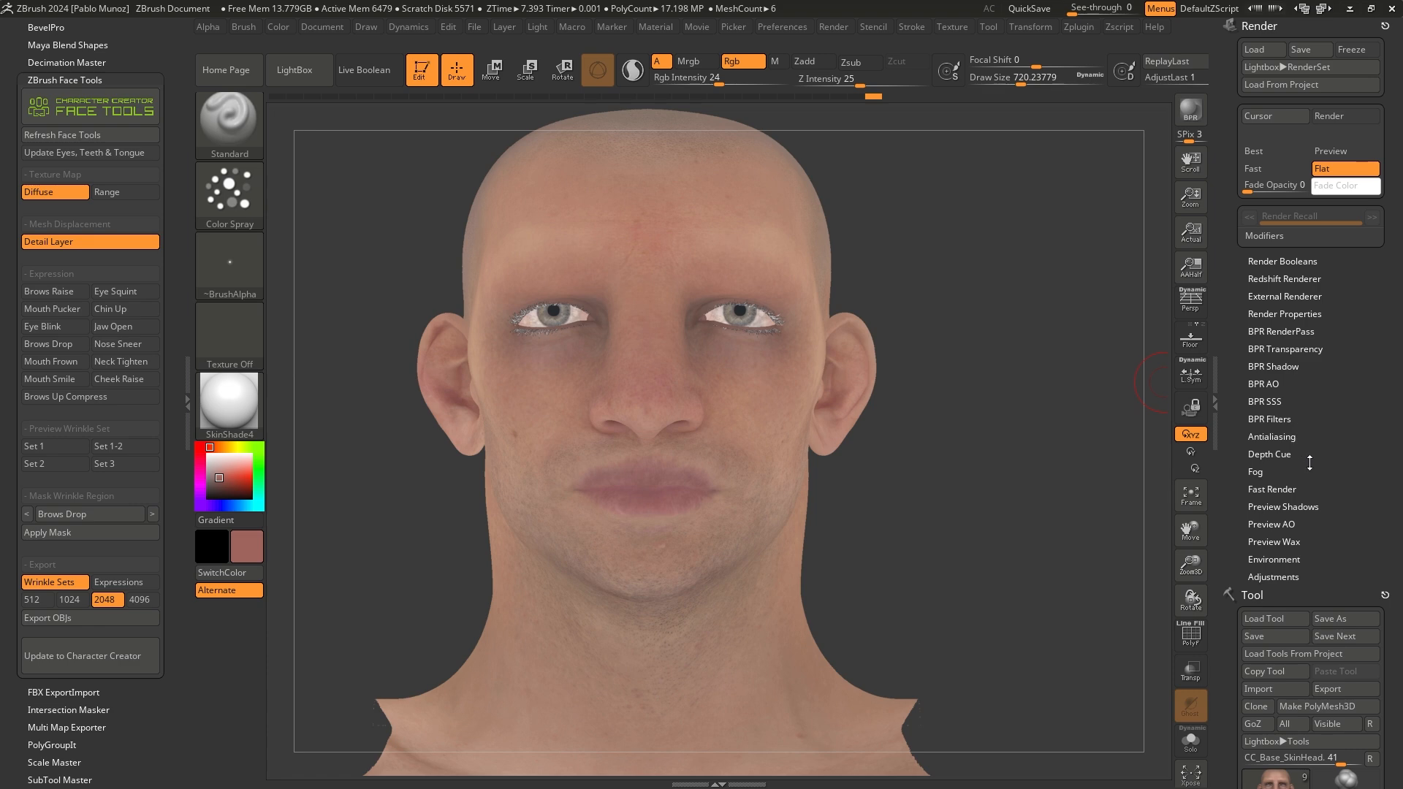
scroll(1309, 456, "down", 10)
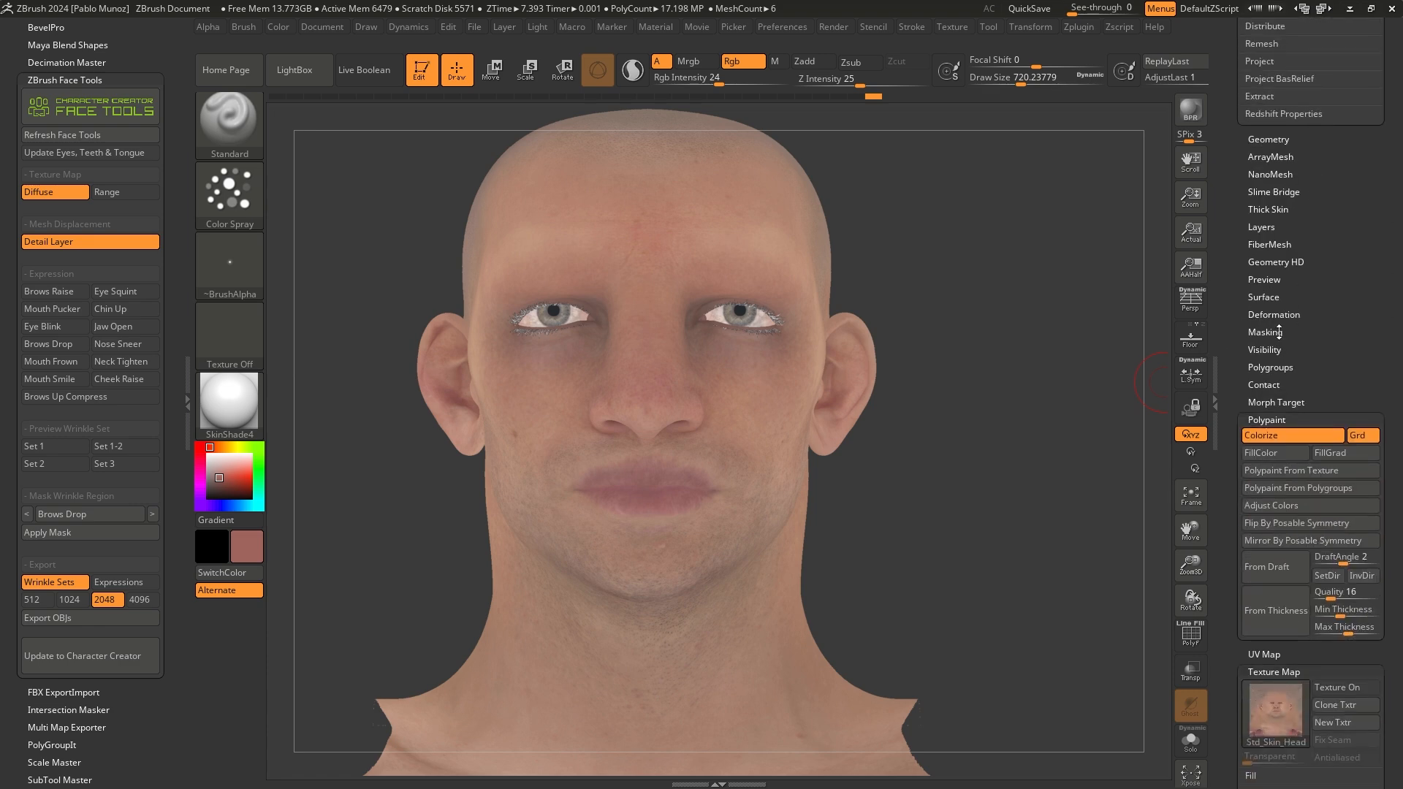
left_click(1279, 332)
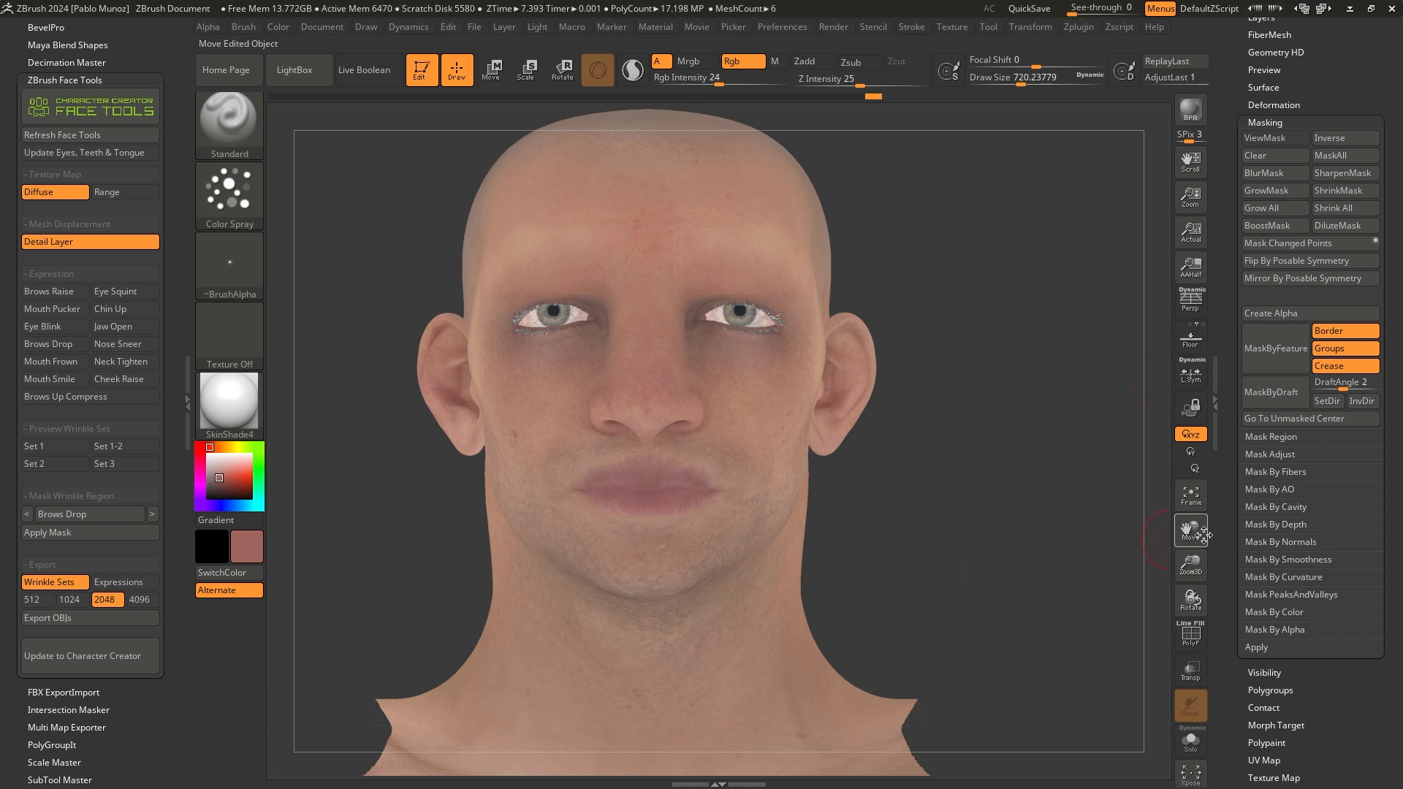
left_click(1292, 506)
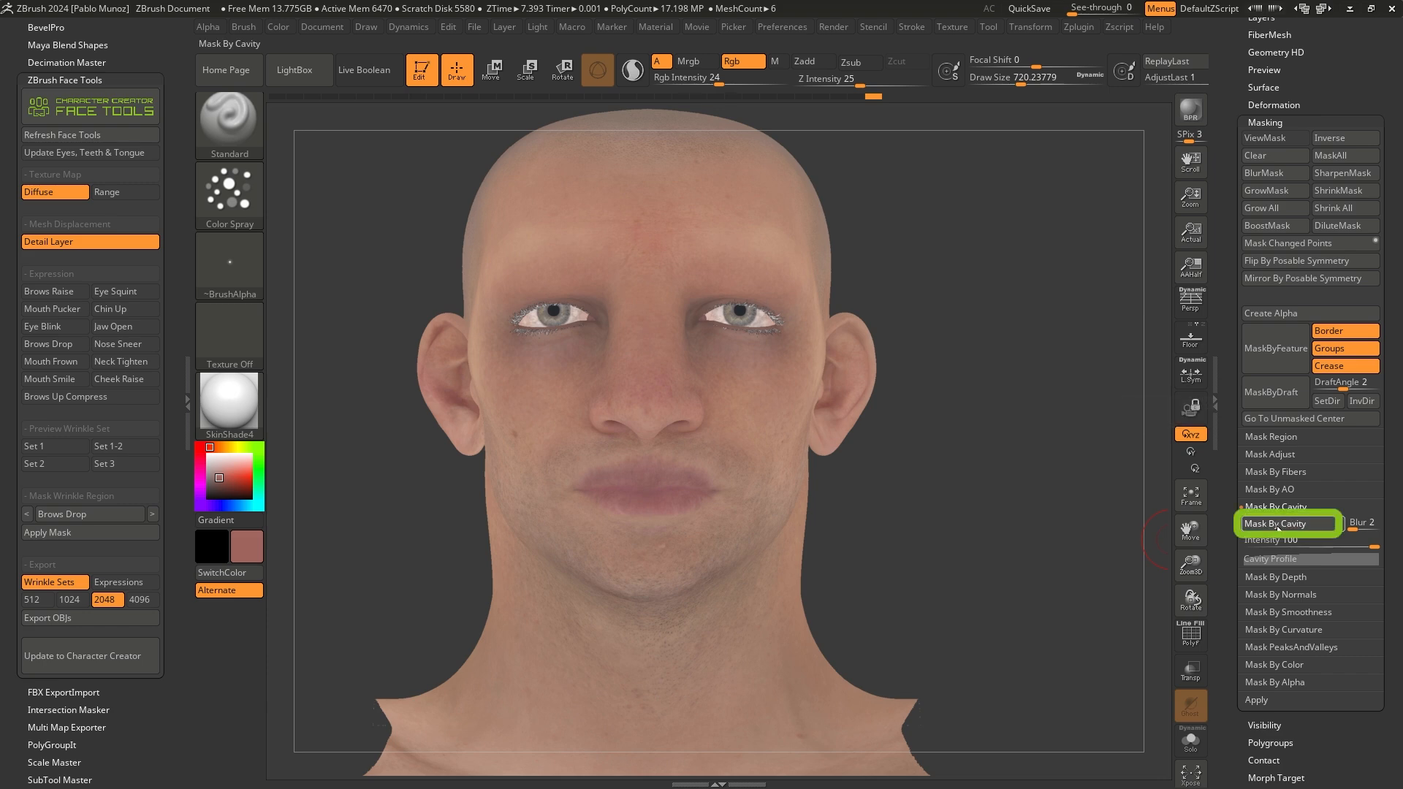
left_click(1278, 525)
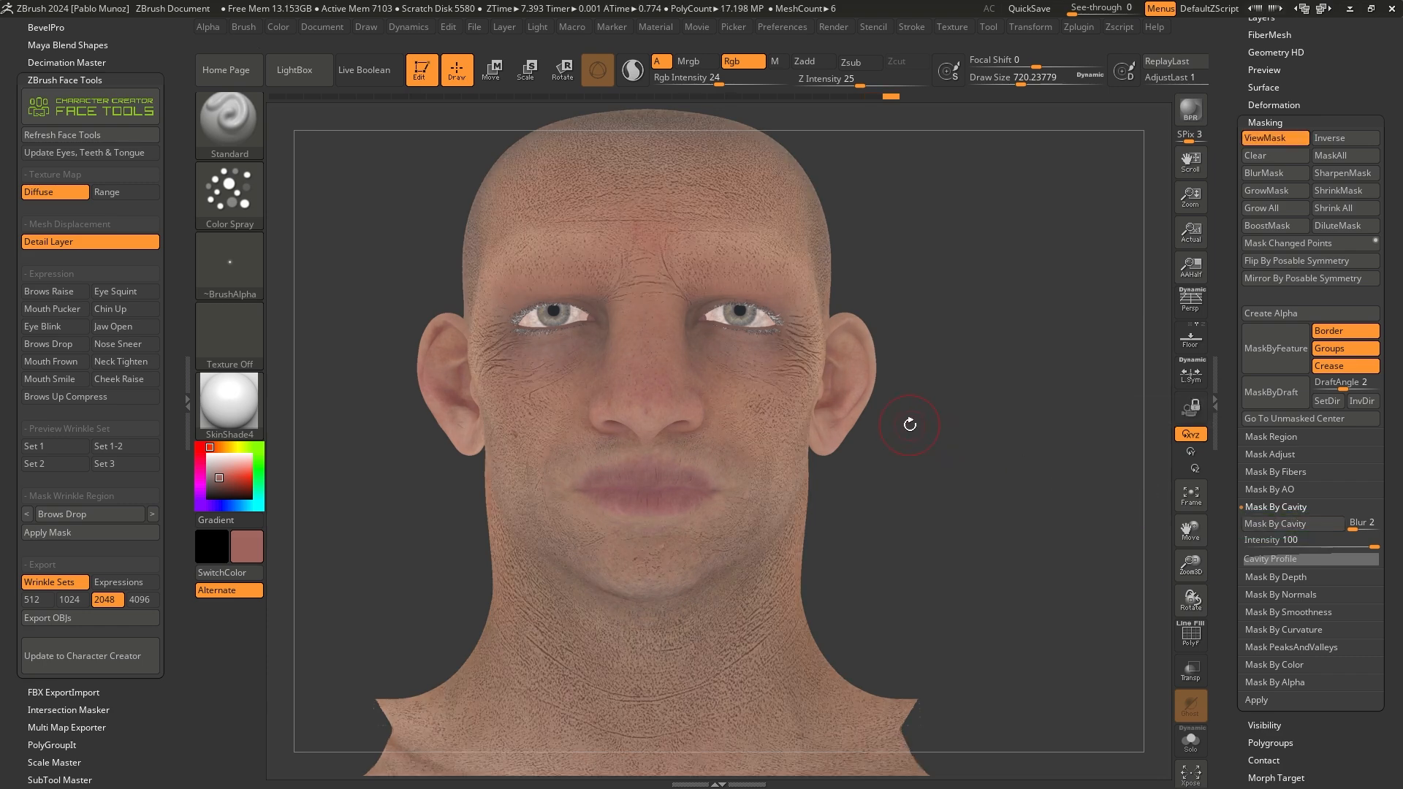
right_click_drag(927, 305, 1008, 315)
right_click_drag(721, 365, 719, 431)
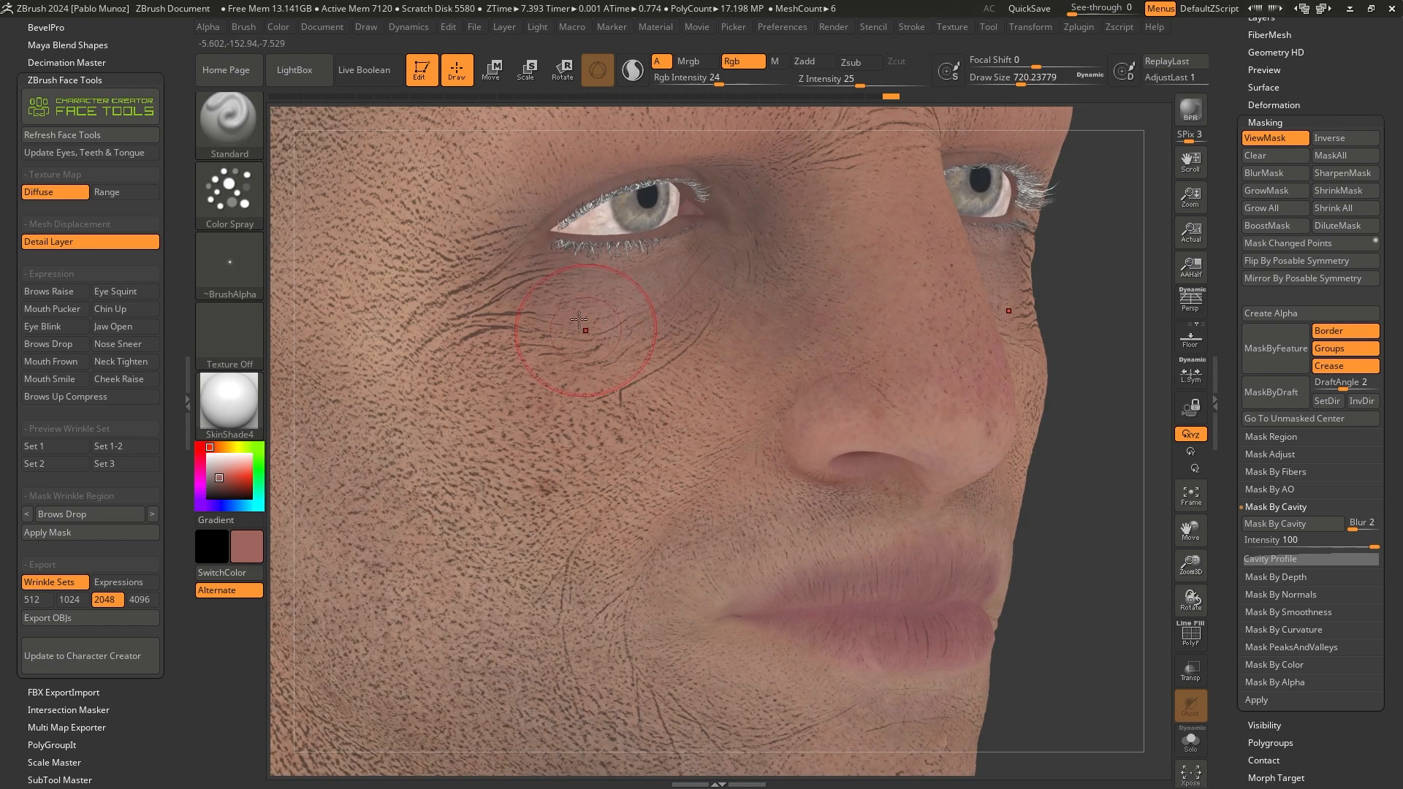
right_click_drag(877, 386, 812, 432, "ctrl")
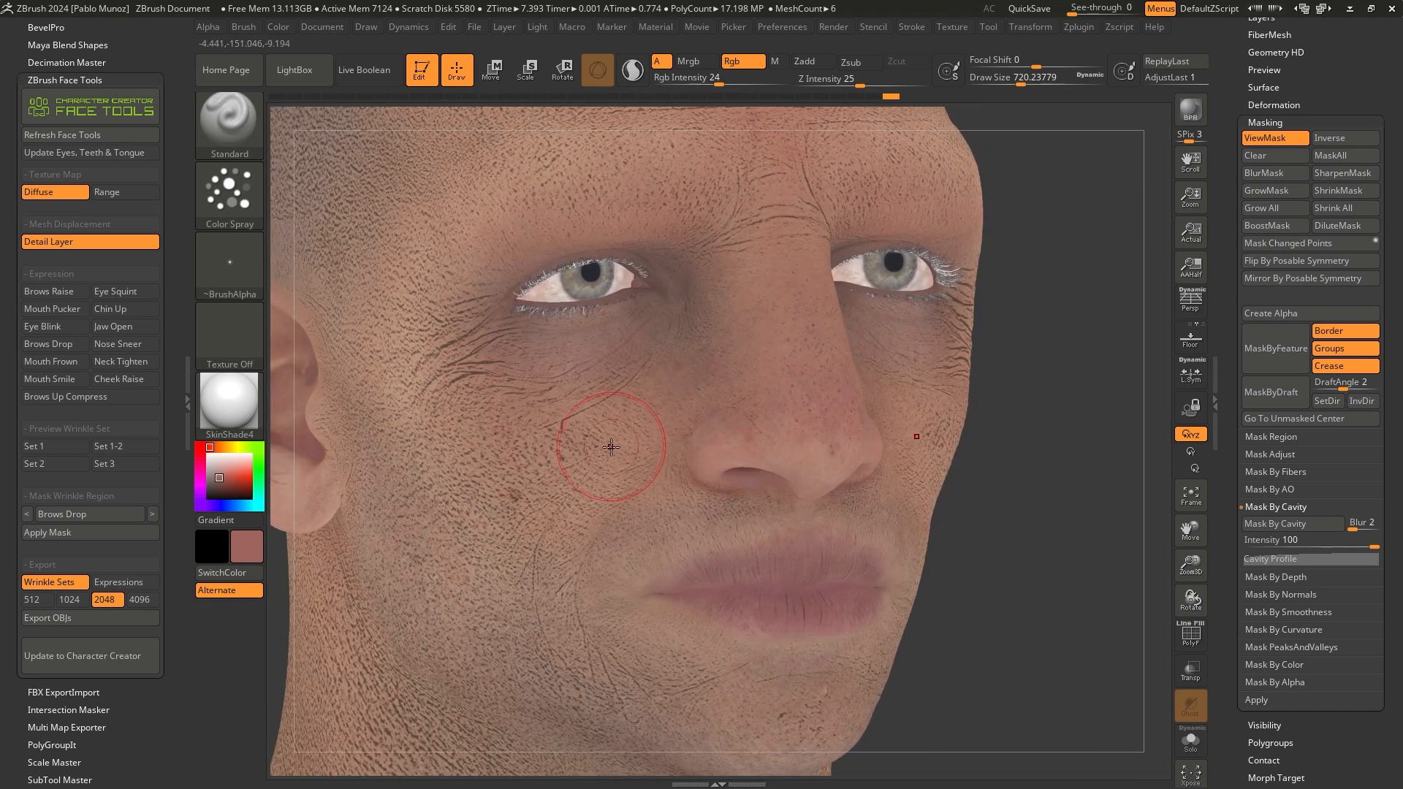
mouse_move(543, 465)
right_mouse_down("ctrl")
mouse_move(537, 516)
mouse_move(629, 657)
right_mouse_up("ctrl")
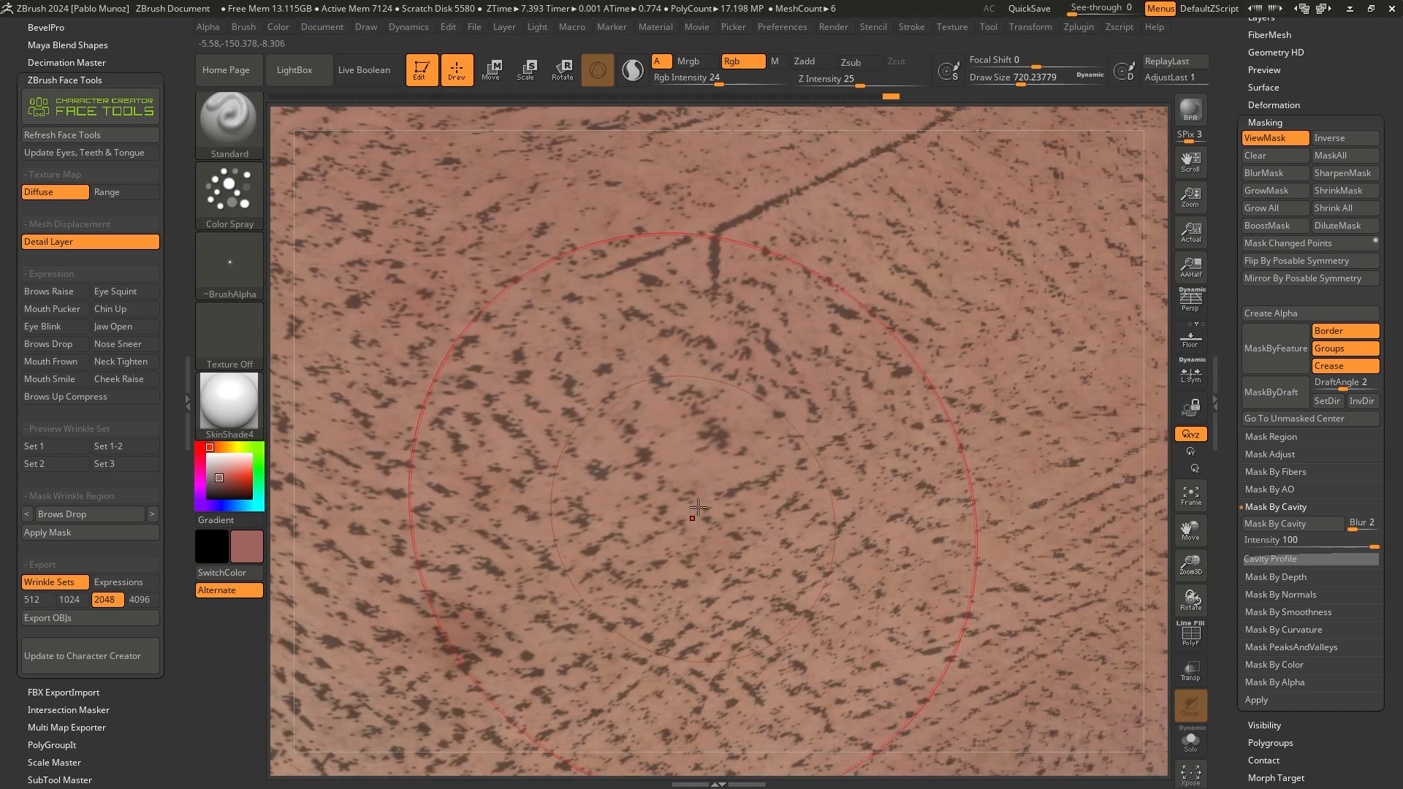
right_click_drag(720, 403, 673, 465, "ctrl")
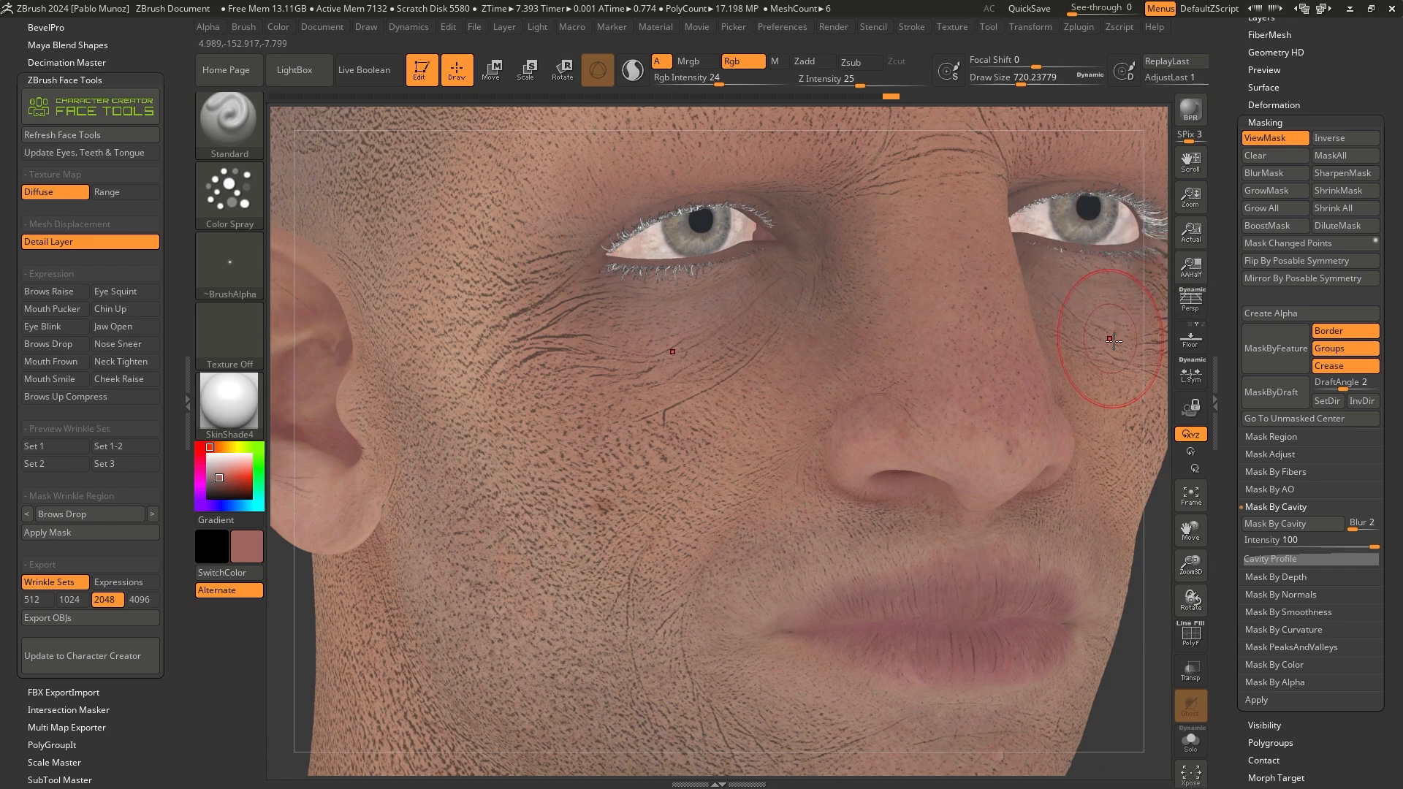
Open the Mask Adjust profile, try a hard step-shaped curve, and reset the curve to its default.
left_click(1282, 455)
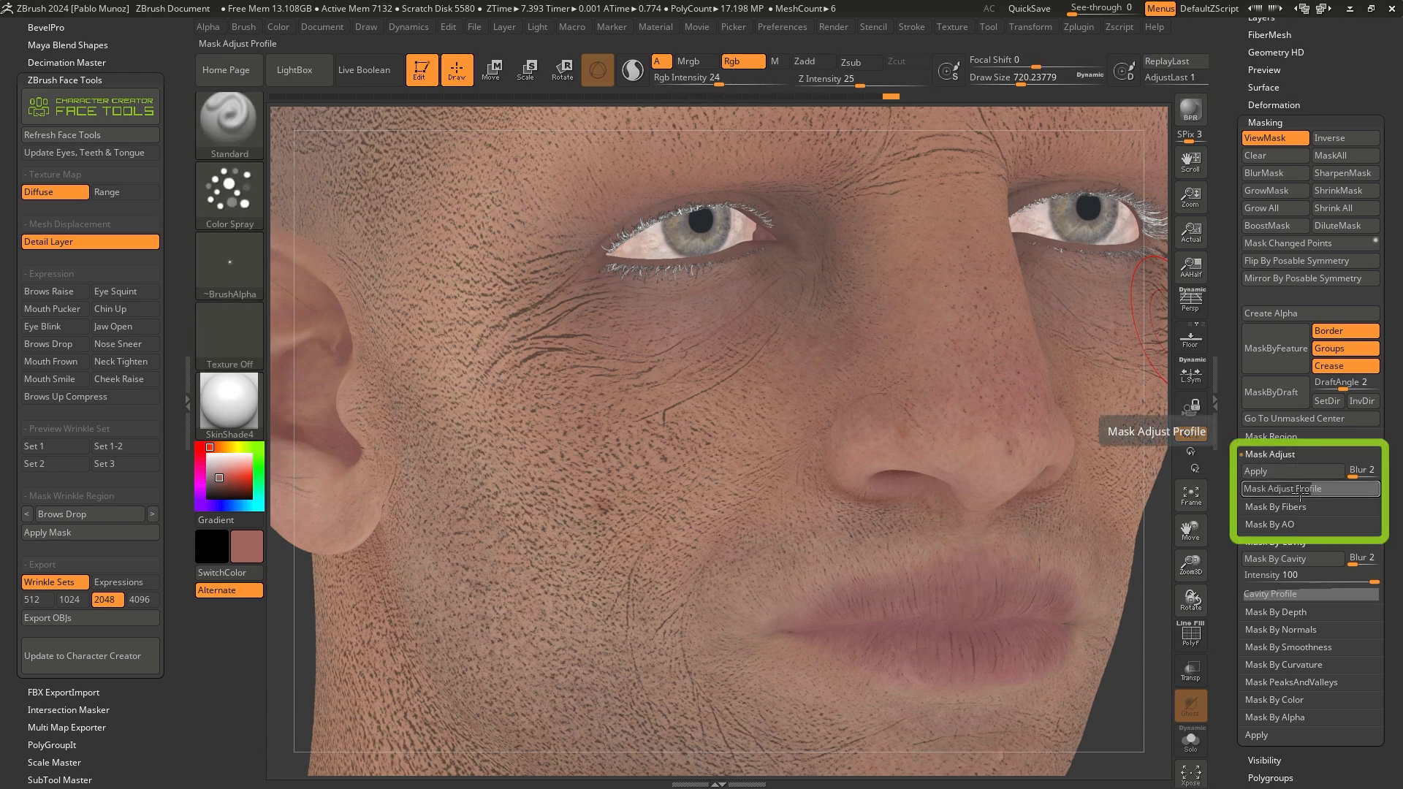
left_click(1283, 489)
scroll(1228, 481, "down", 2)
left_click_drag(1228, 480, 1228, 451)
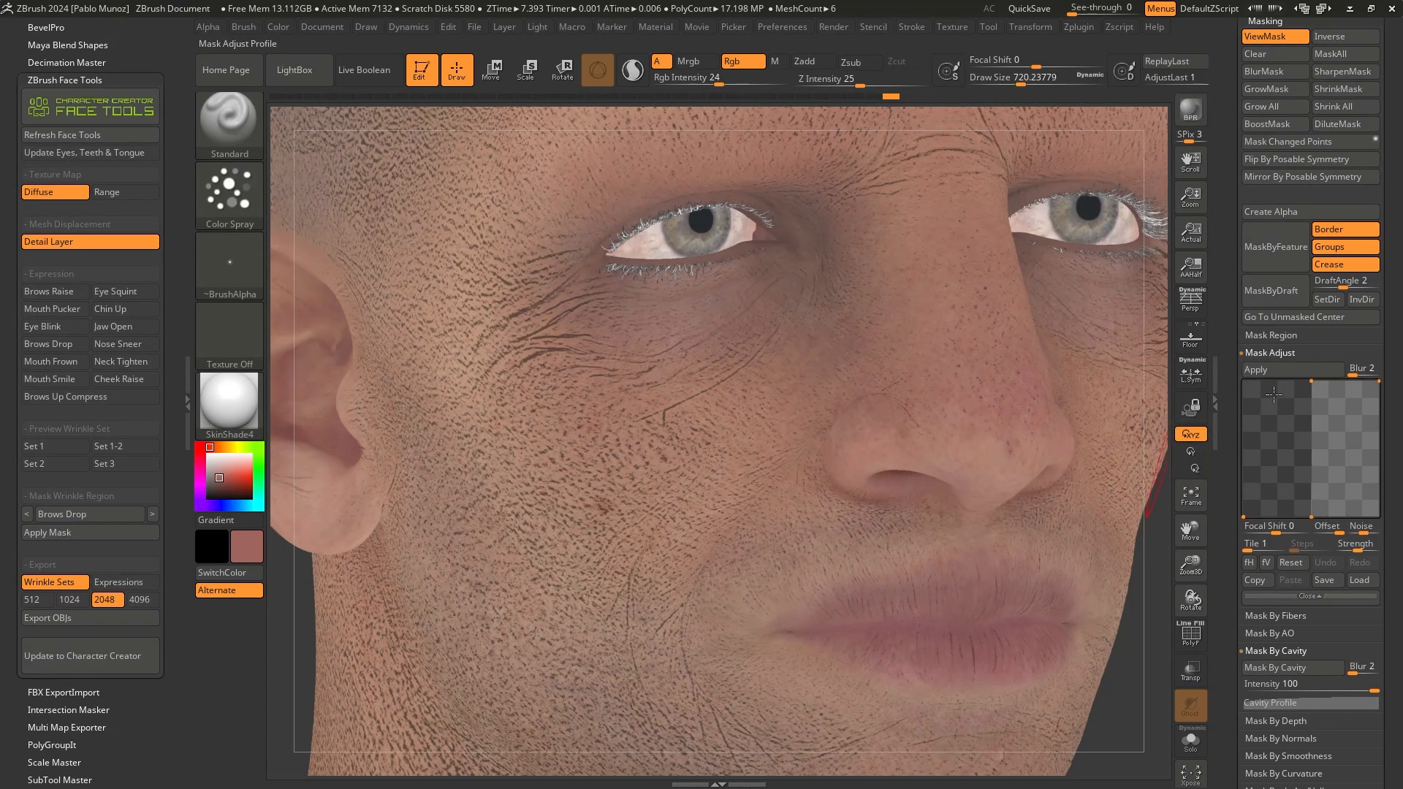
left_click(1288, 562)
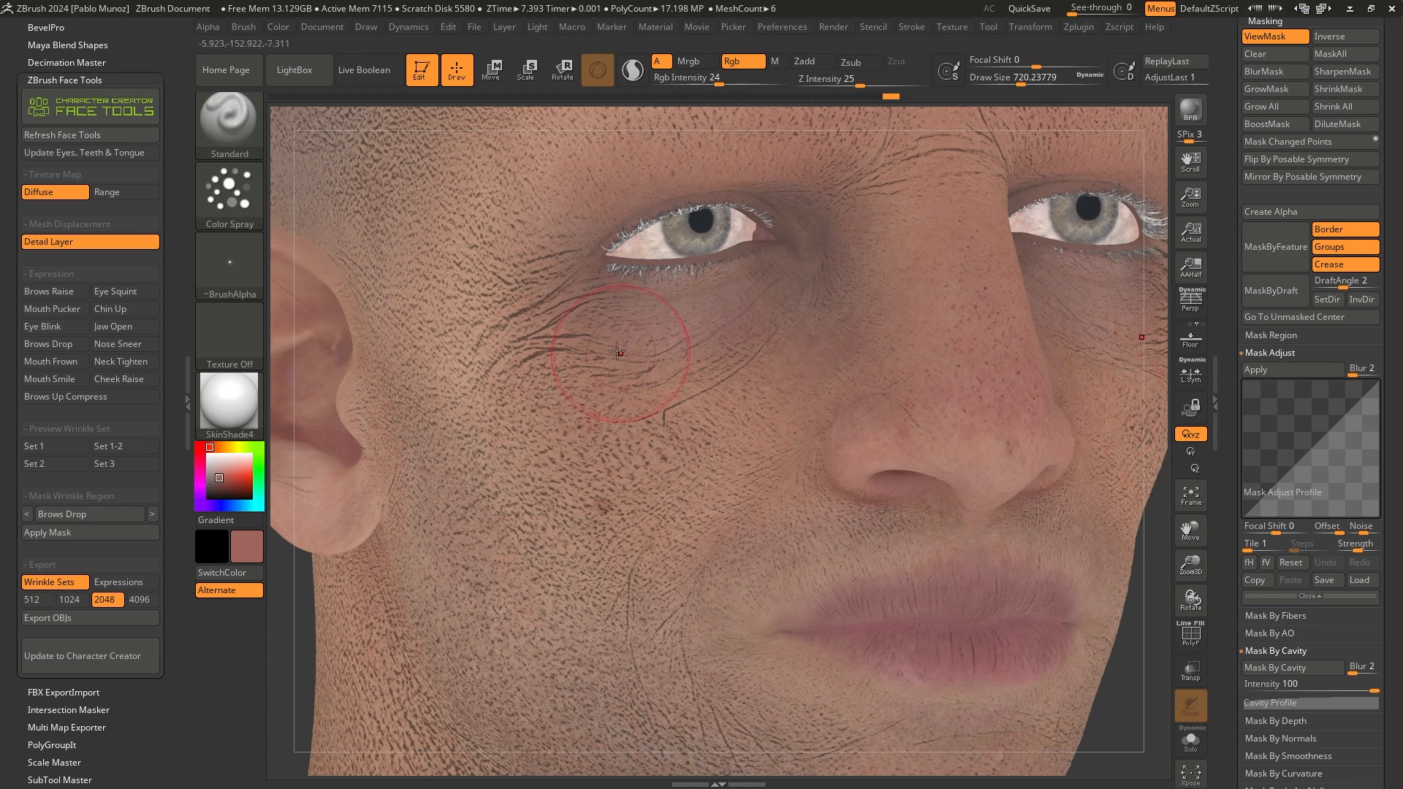
Soften the cavity mask with repeated Mask Adjust applications at Blur 2, undoing the Blur Mask tried in between.
right_click_drag(539, 296, 589, 407, "ctrl")
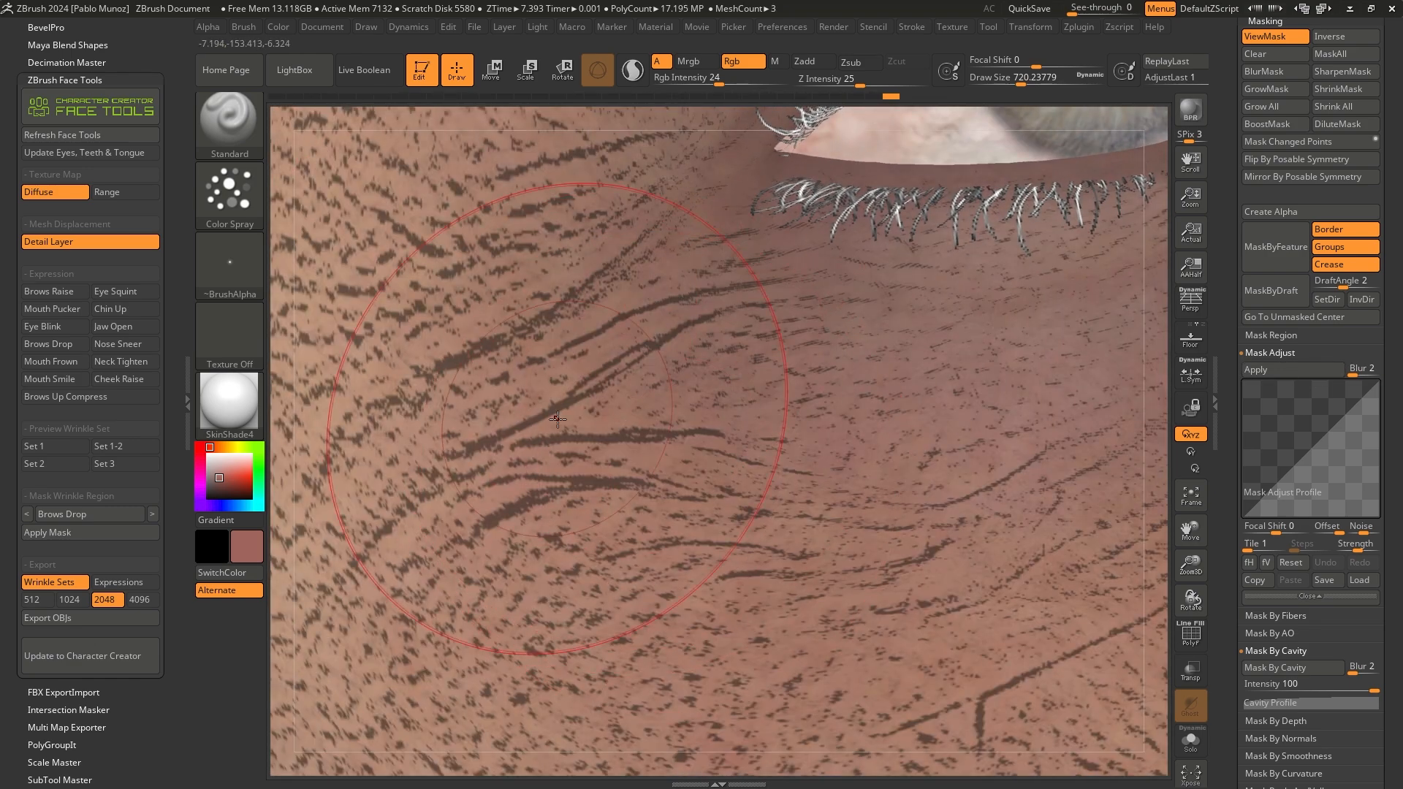
left_click(1291, 364)
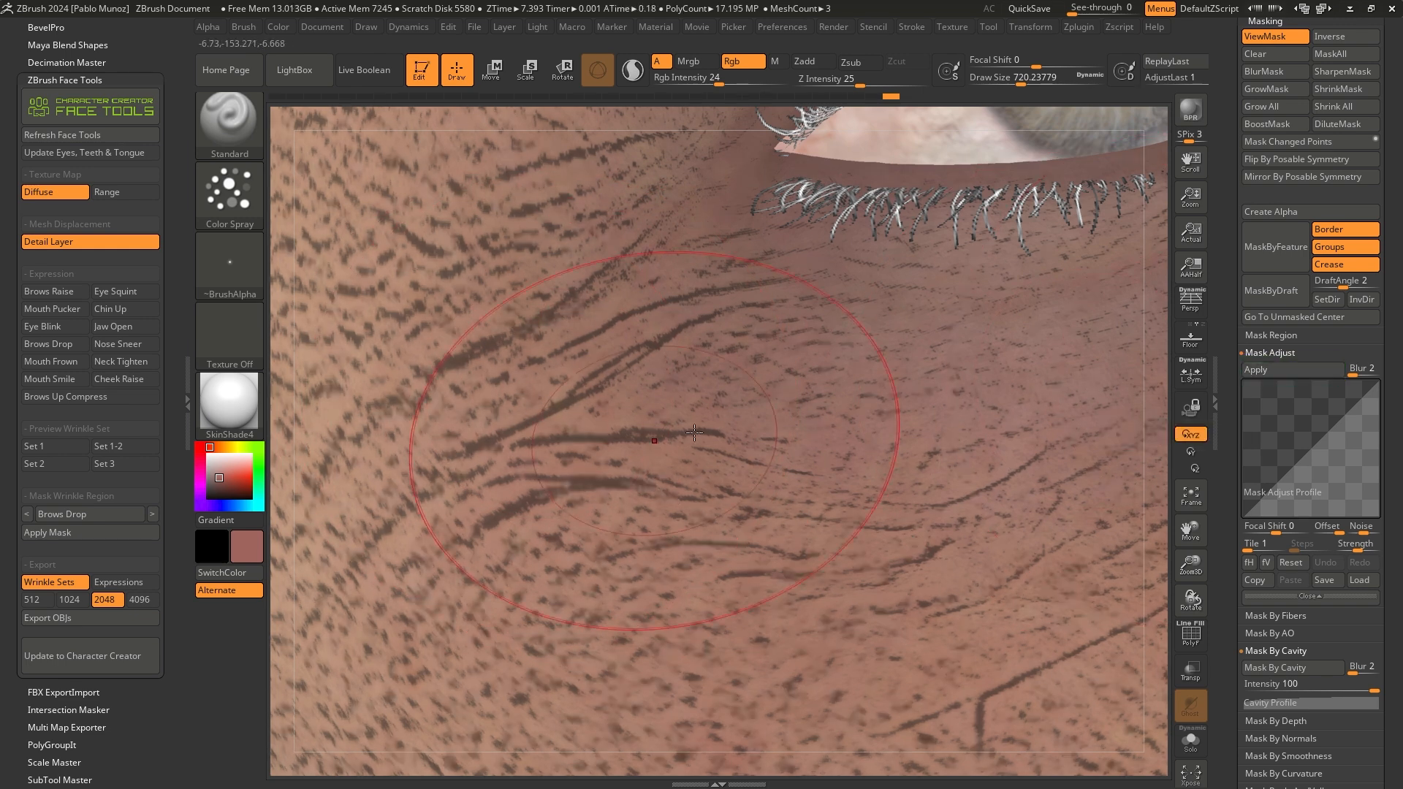
left_click(1283, 372)
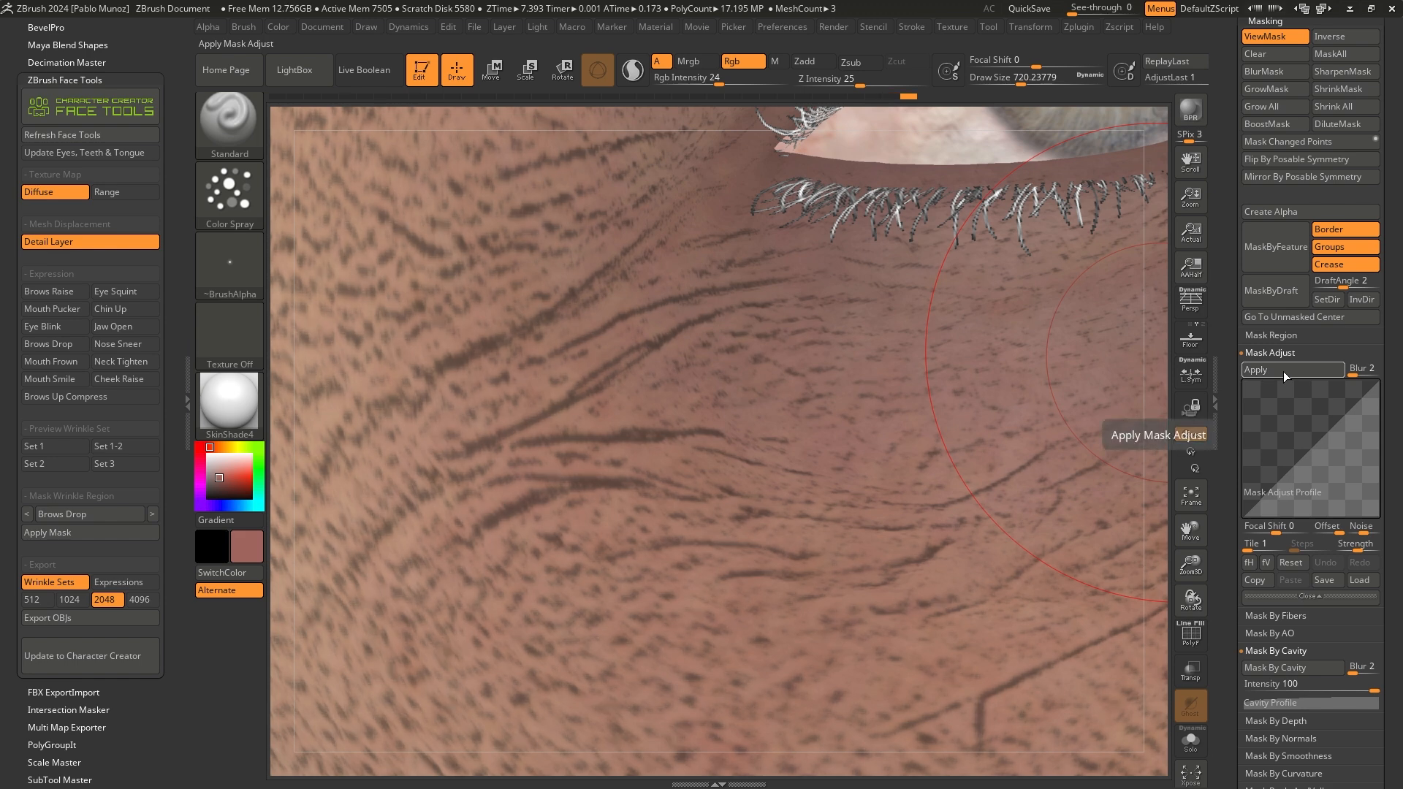
left_click(1273, 73)
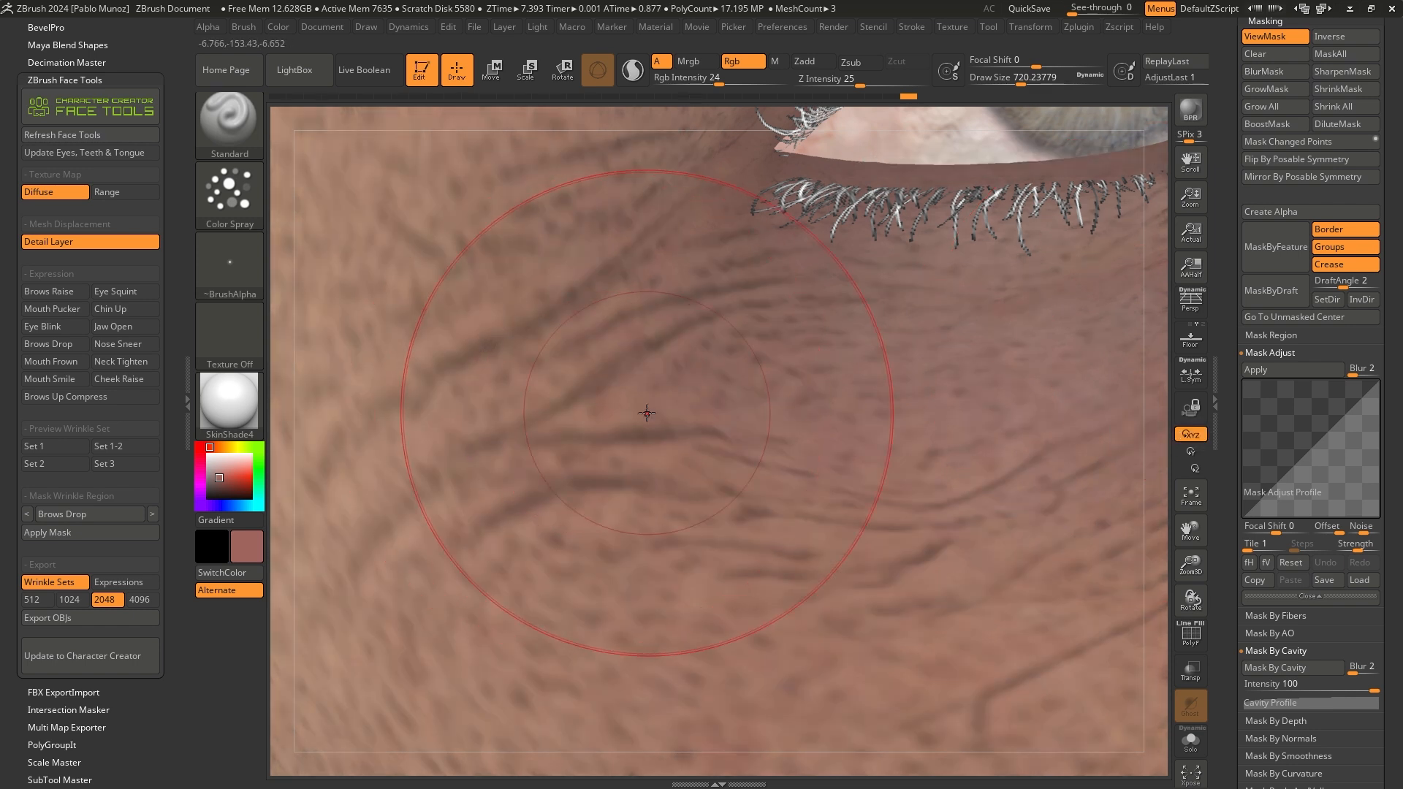
key("ctrl")
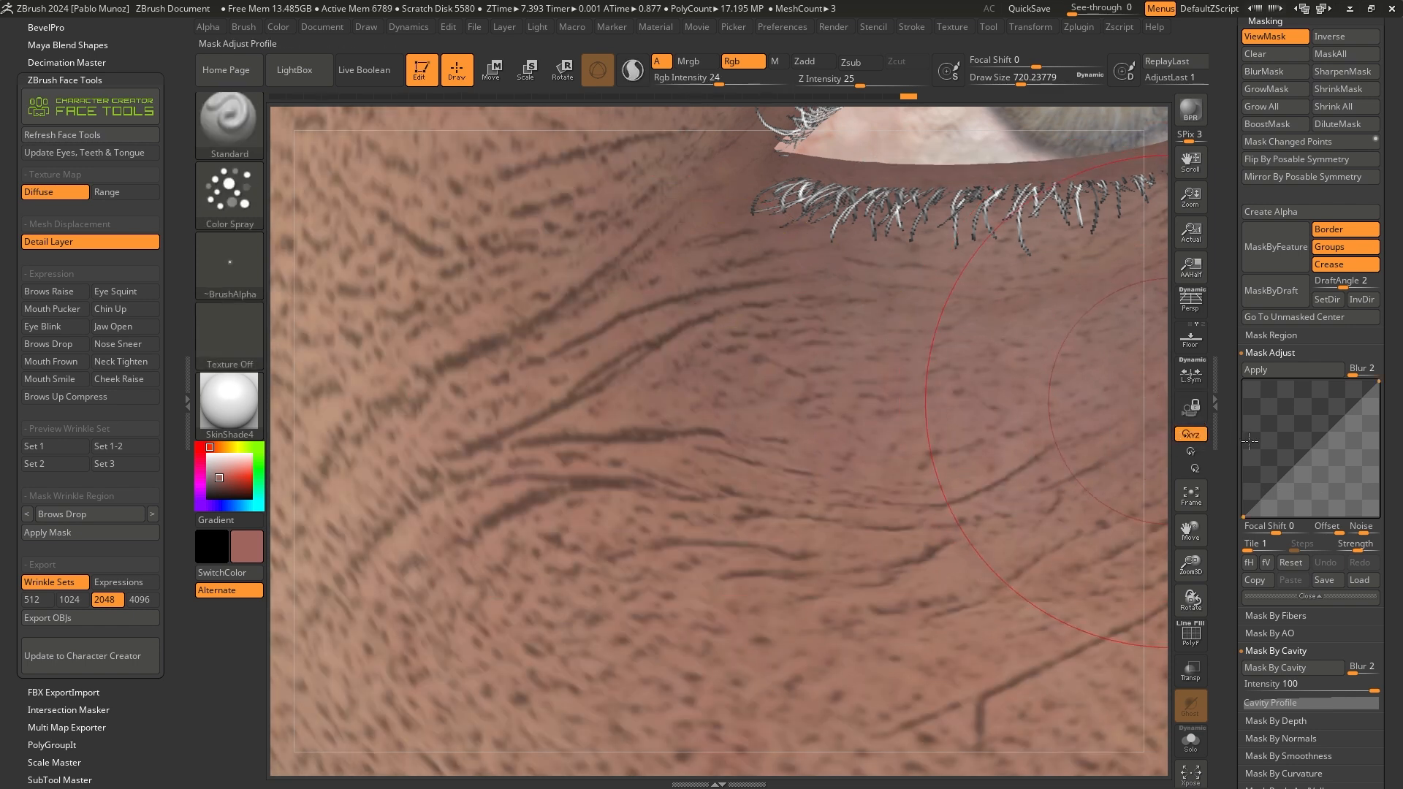
left_click(1286, 370)
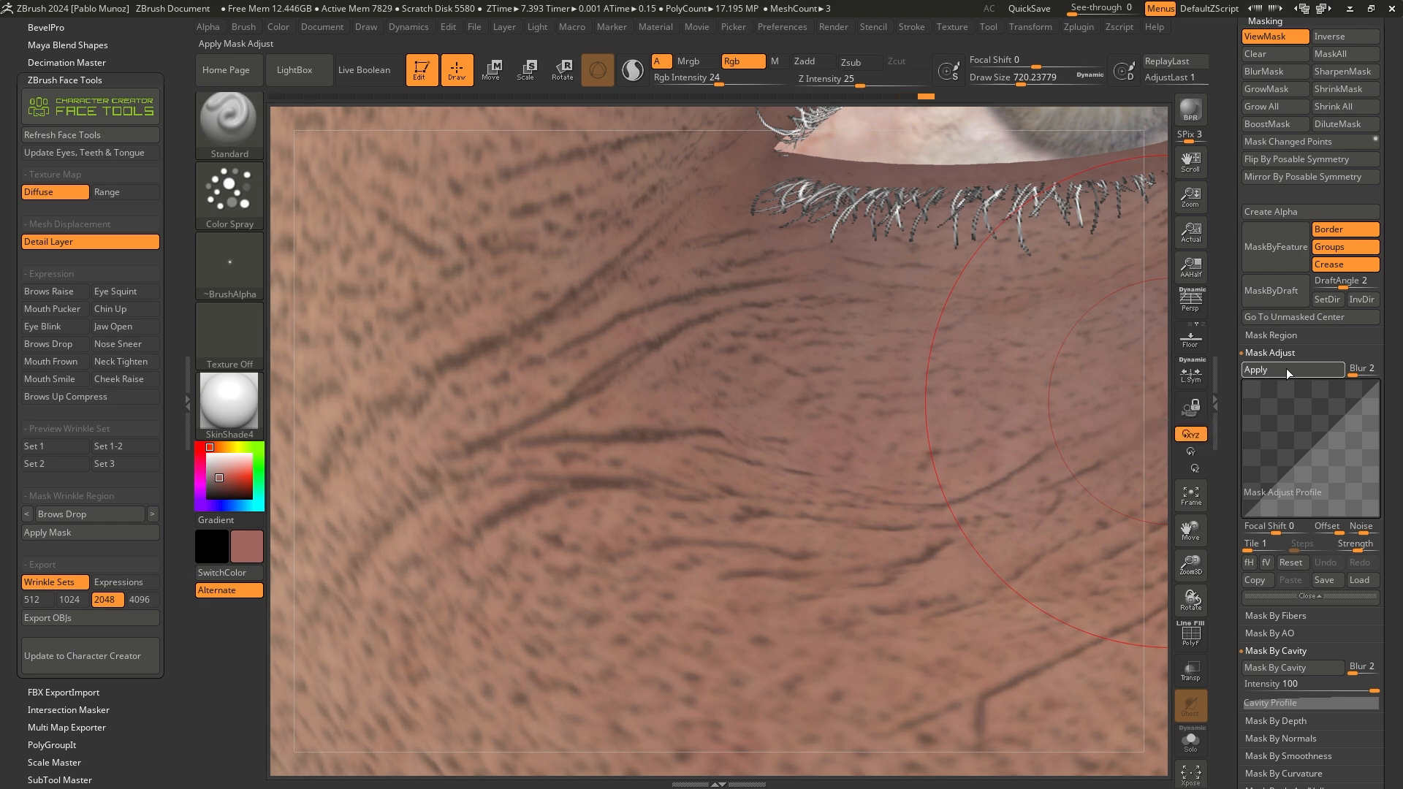
right_click_drag(863, 432, 714, 432, "ctrl")
left_click_drag(714, 433, 778, 496)
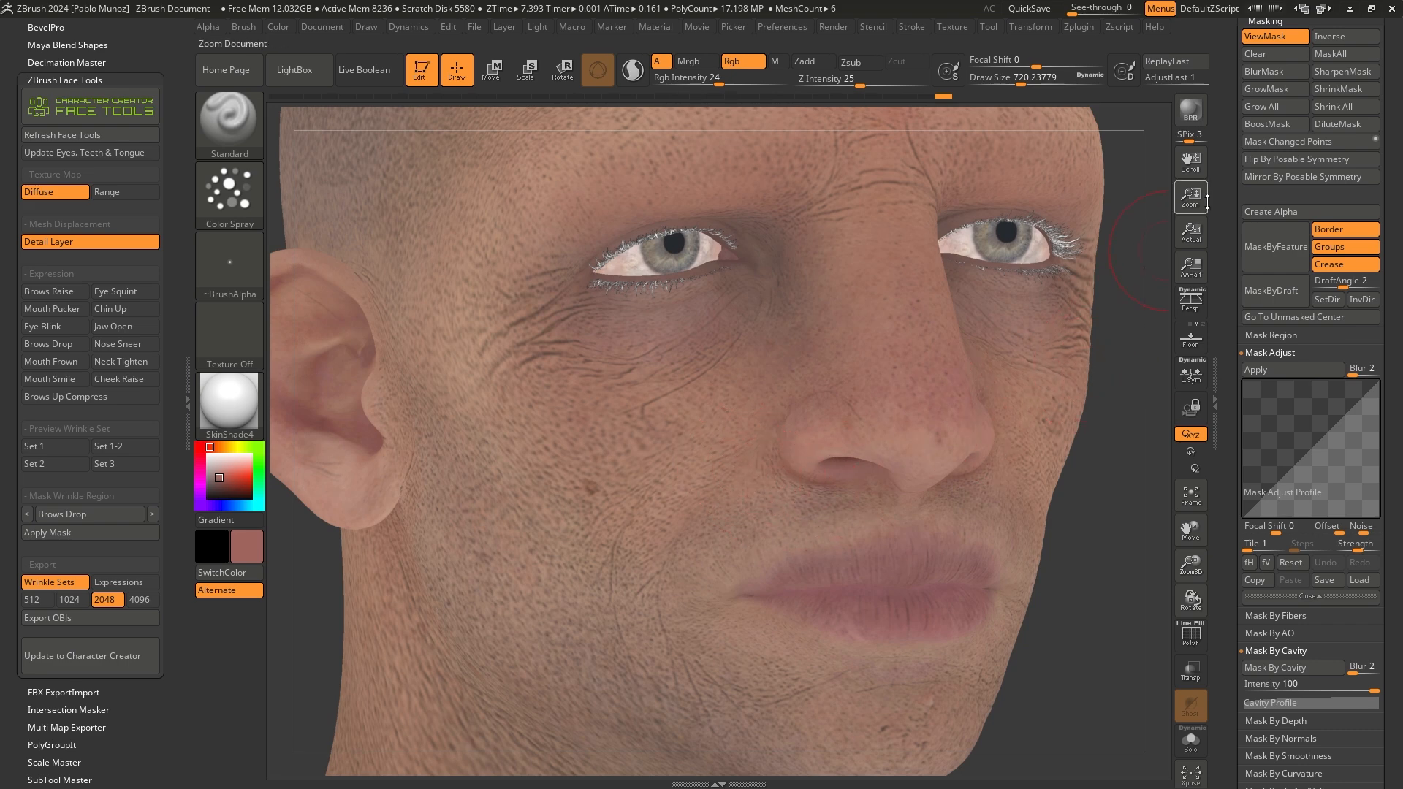
Invert the cavity mask so only the wrinkles and pores can be painted, and hide the mask display.
scroll(1308, 329, "up", 3)
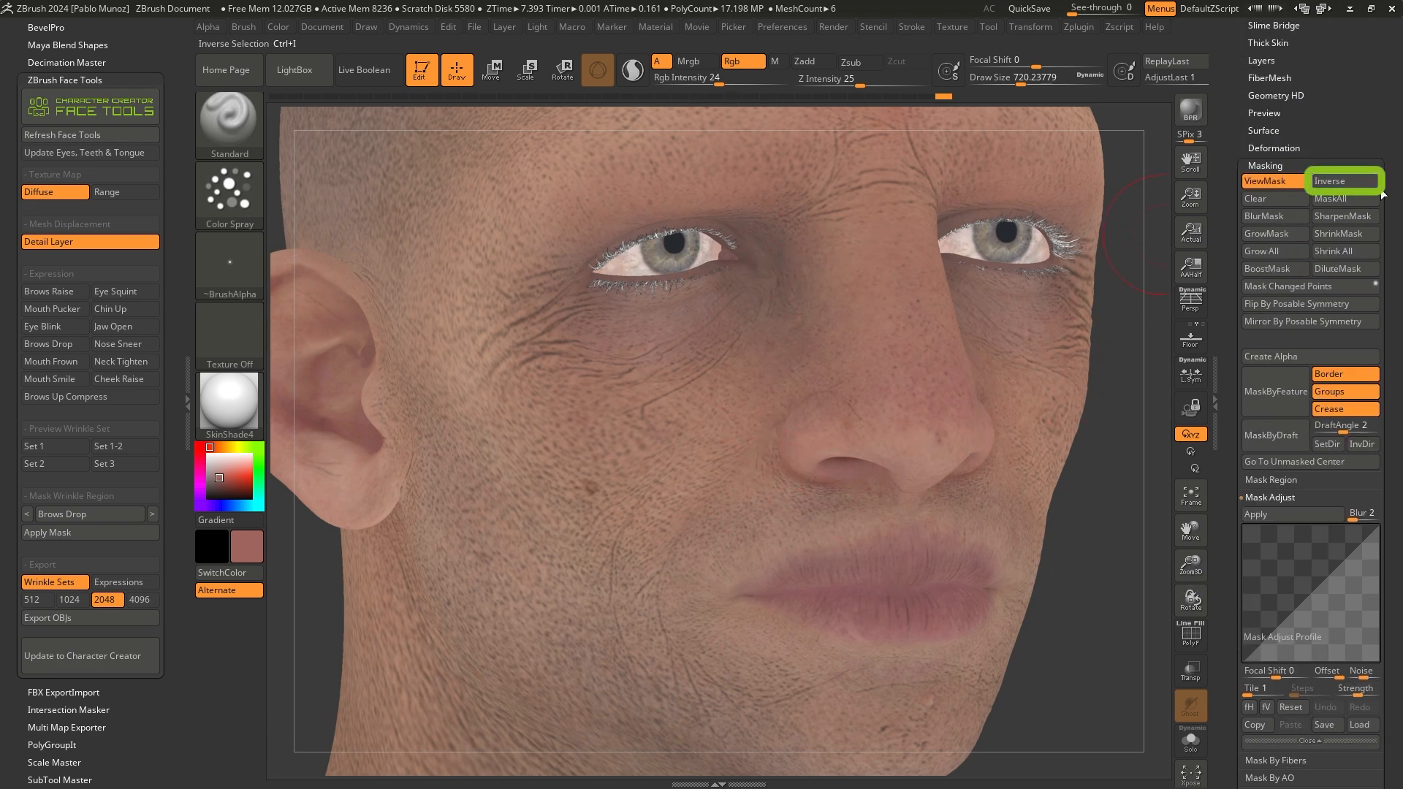
left_click(1343, 186)
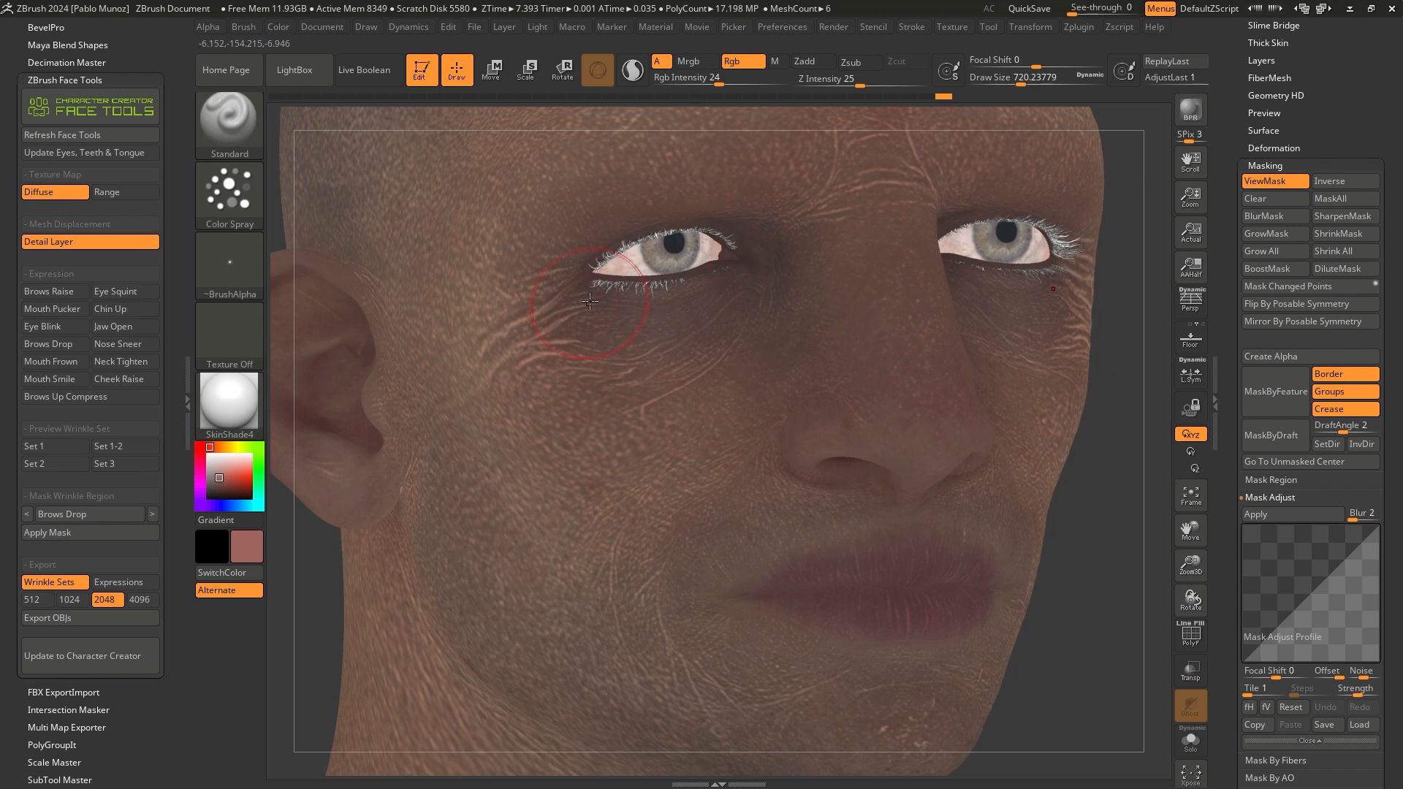
left_click(1272, 183)
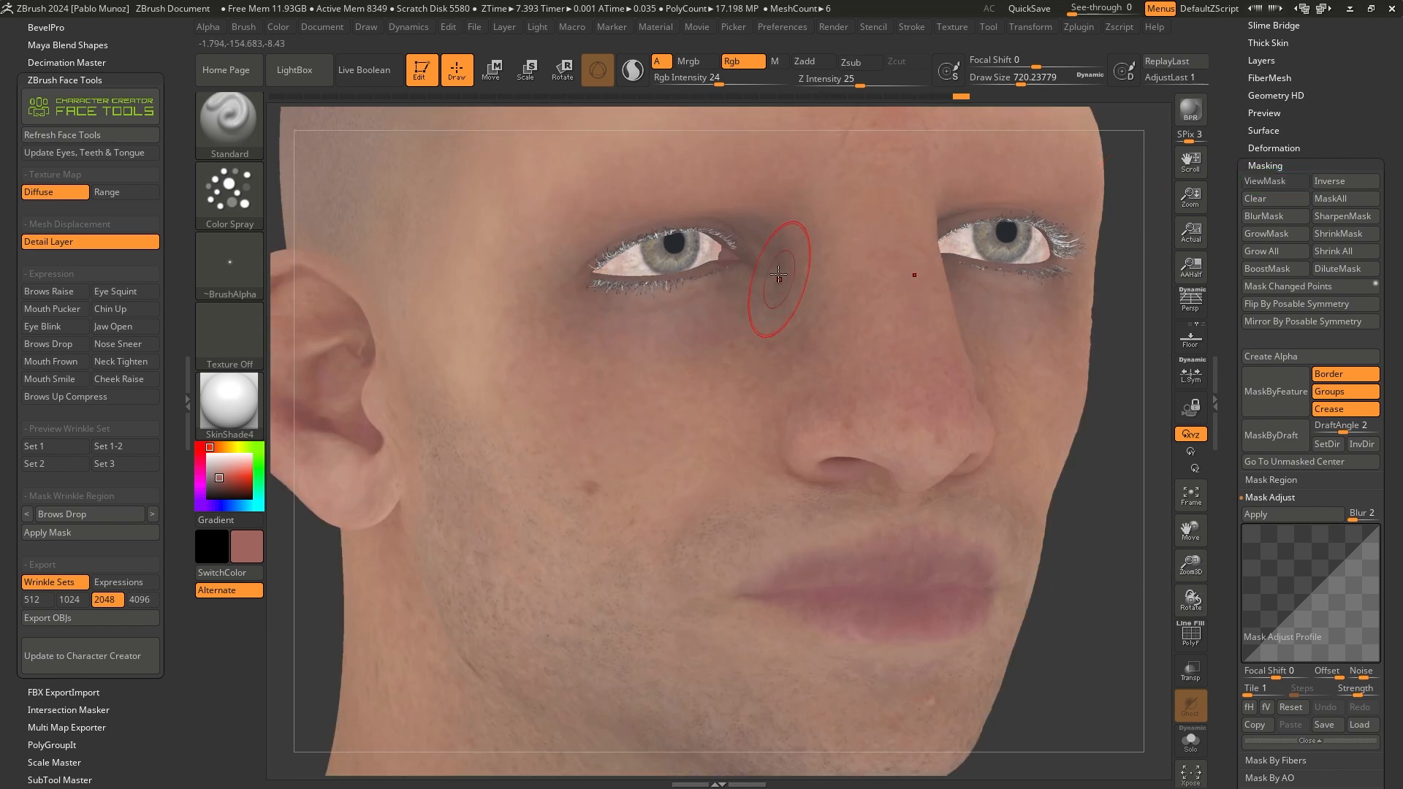
left_click(1285, 182)
left_click(1285, 182)
left_click(1285, 182)
left_click(1284, 182)
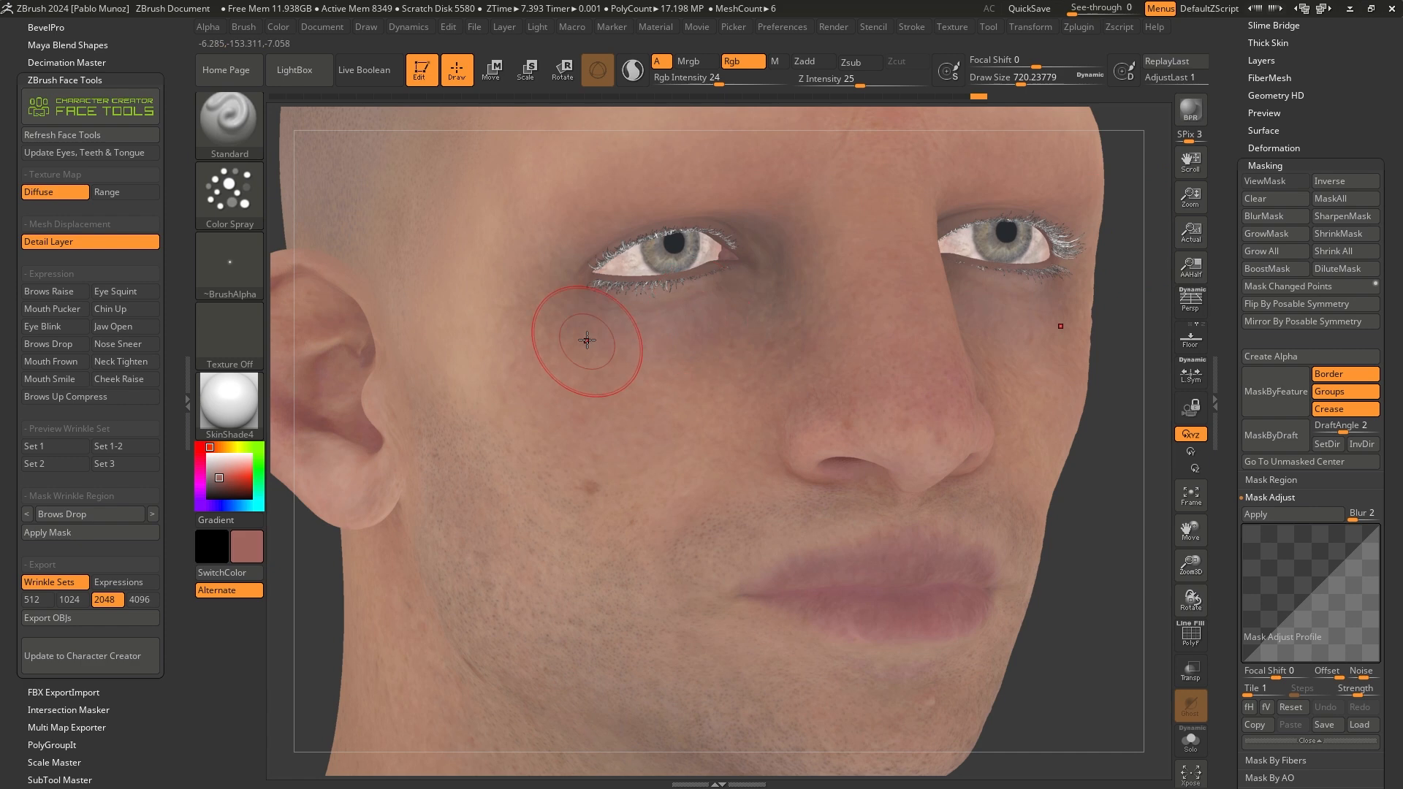
Set the spray brush to Alpha 08 and the paint colour to a deeper red.
left_click(228, 261)
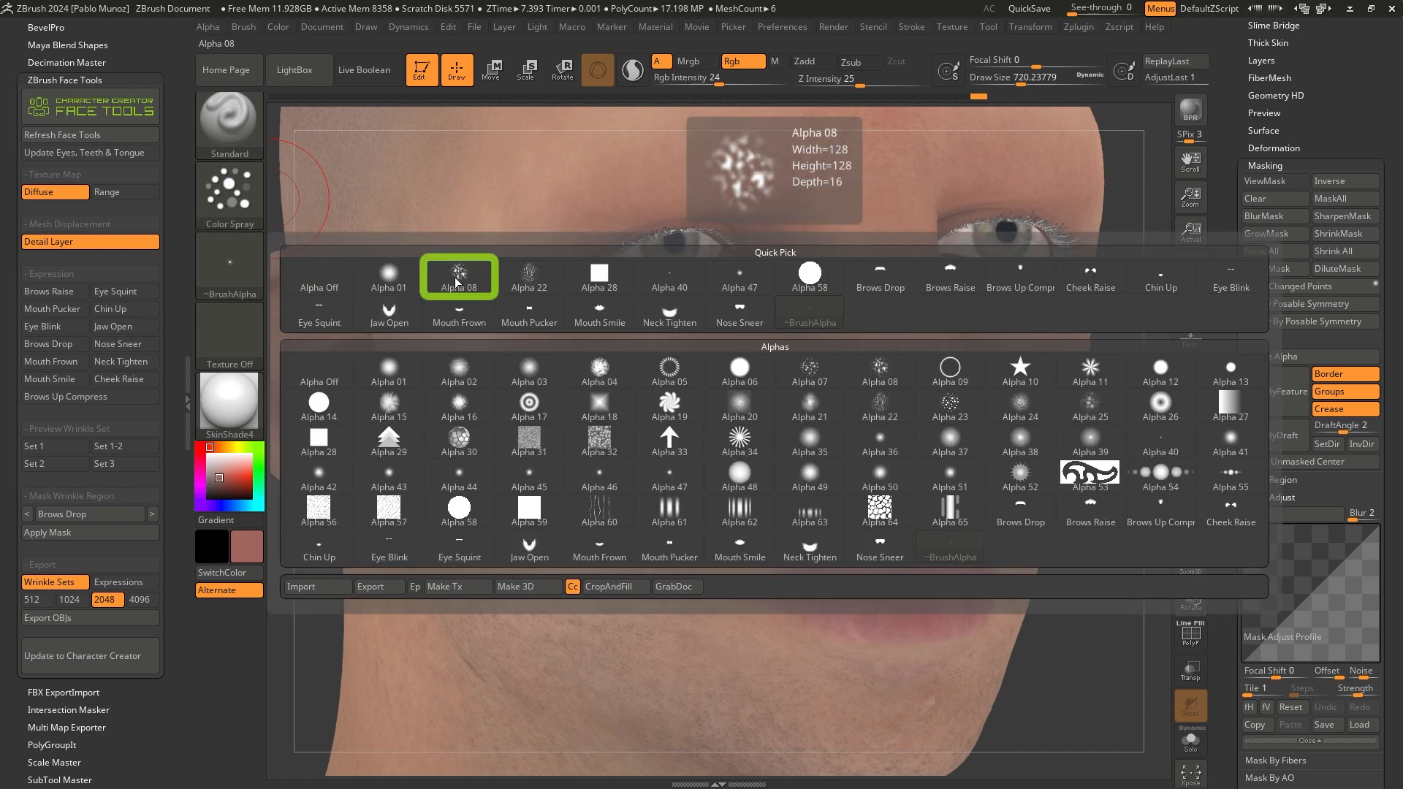
left_click(454, 277)
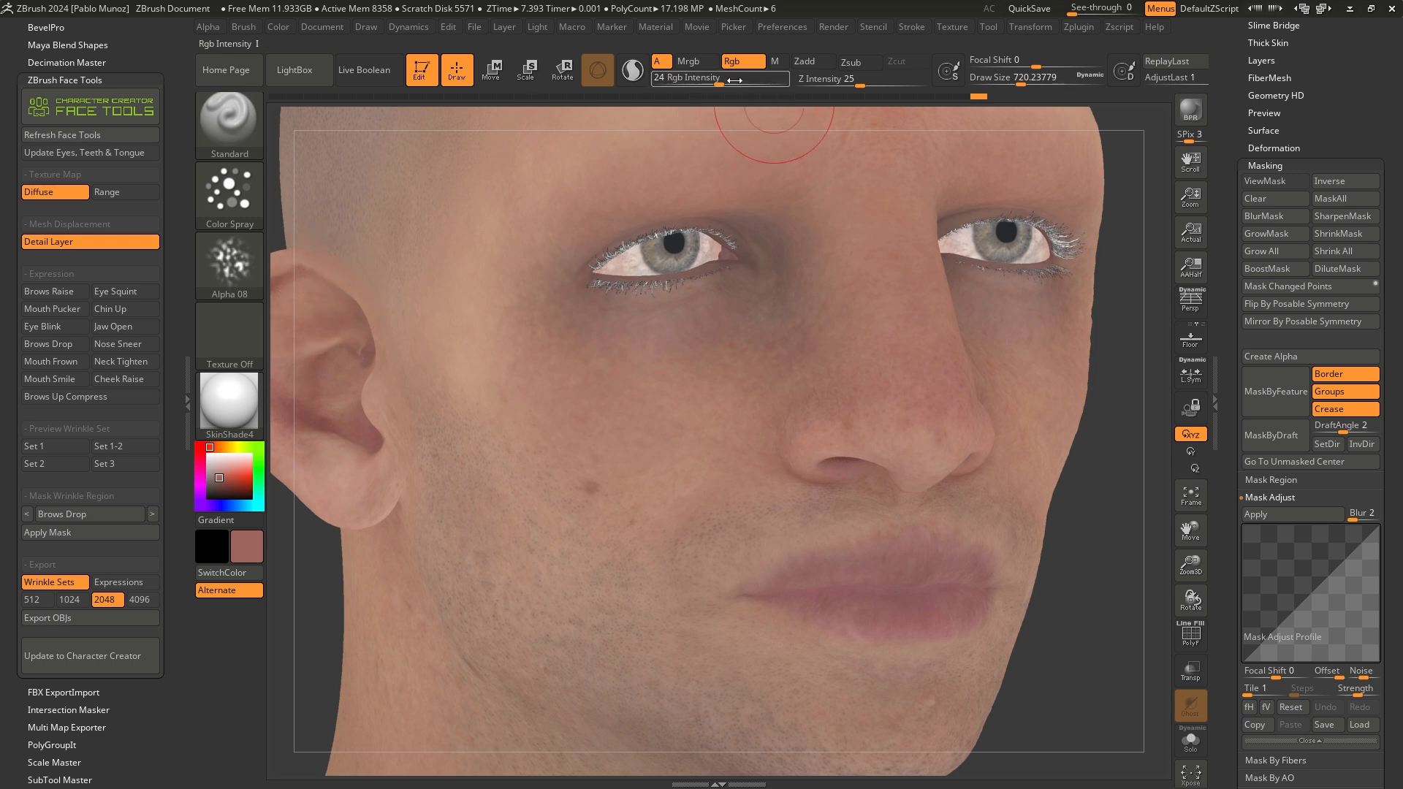
left_click_drag(226, 440, 819, 588)
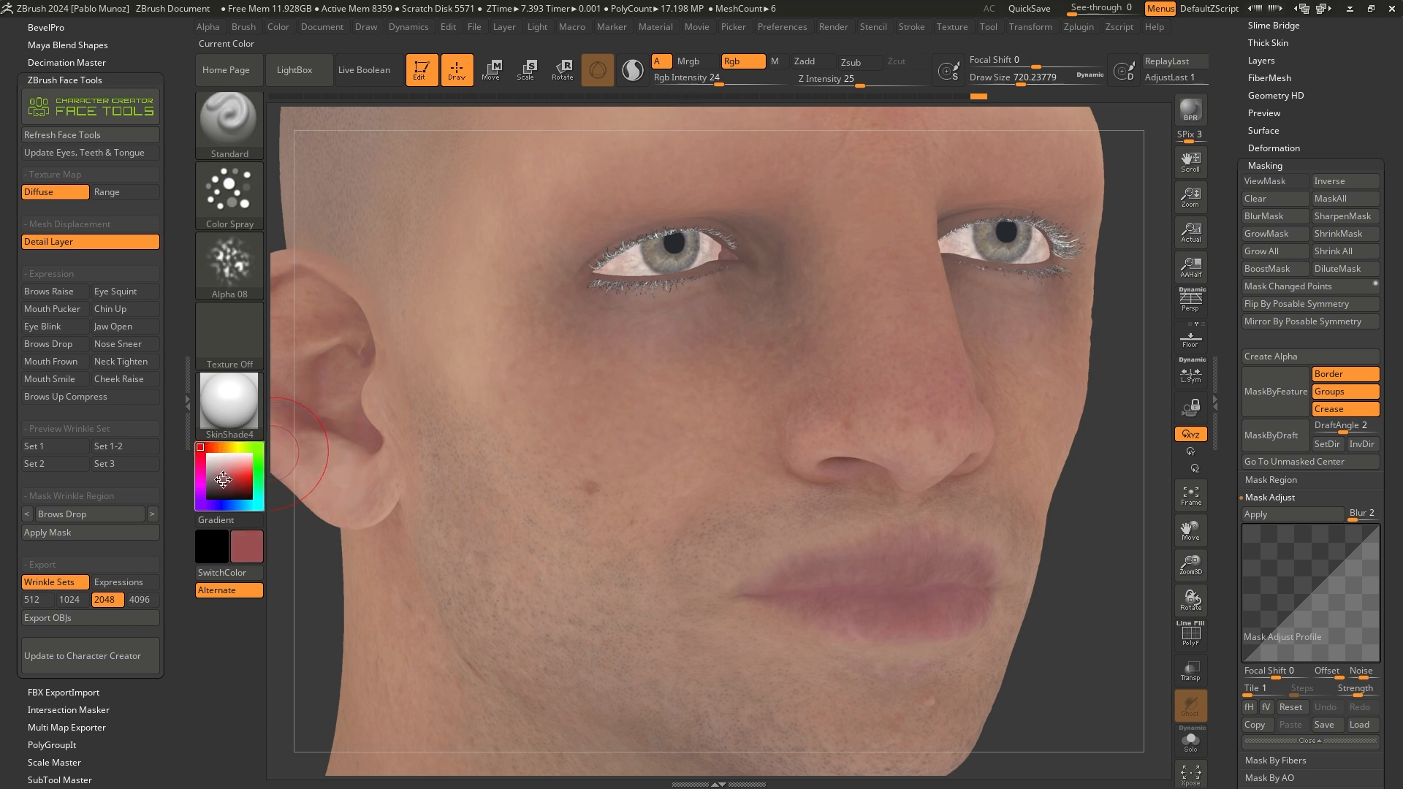
Spray the red into the wrinkles at the outer eye corner, under the eye and over the upper cheek.
right_click_drag(792, 386, 825, 475, "alt")
mouse_move(678, 396)
right_mouse_down("ctrl")
mouse_move(671, 405)
mouse_move(686, 370)
mouse_move(658, 376)
right_mouse_up("ctrl")
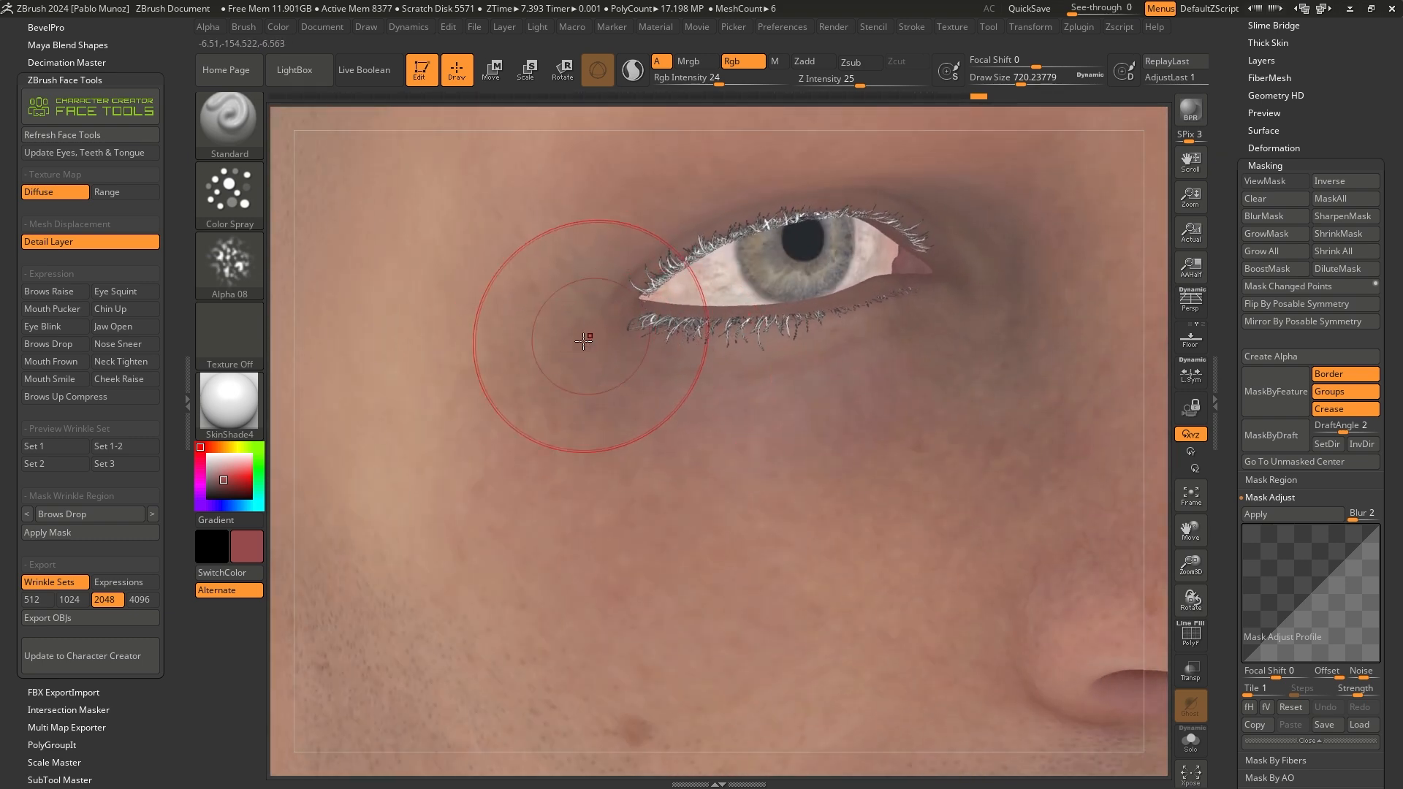
left_click_drag(557, 350, 601, 309)
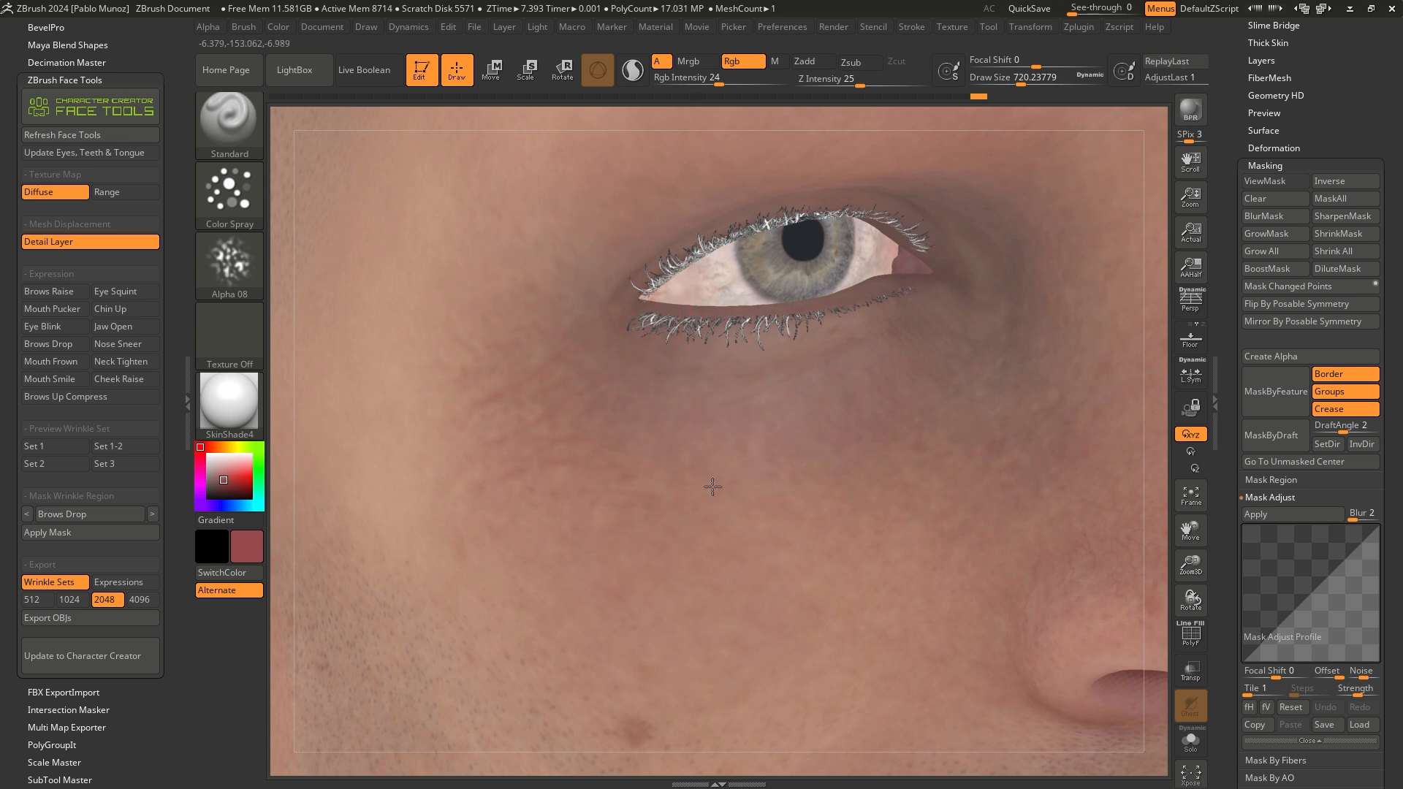
right_click_drag(677, 453, 730, 442, "alt")
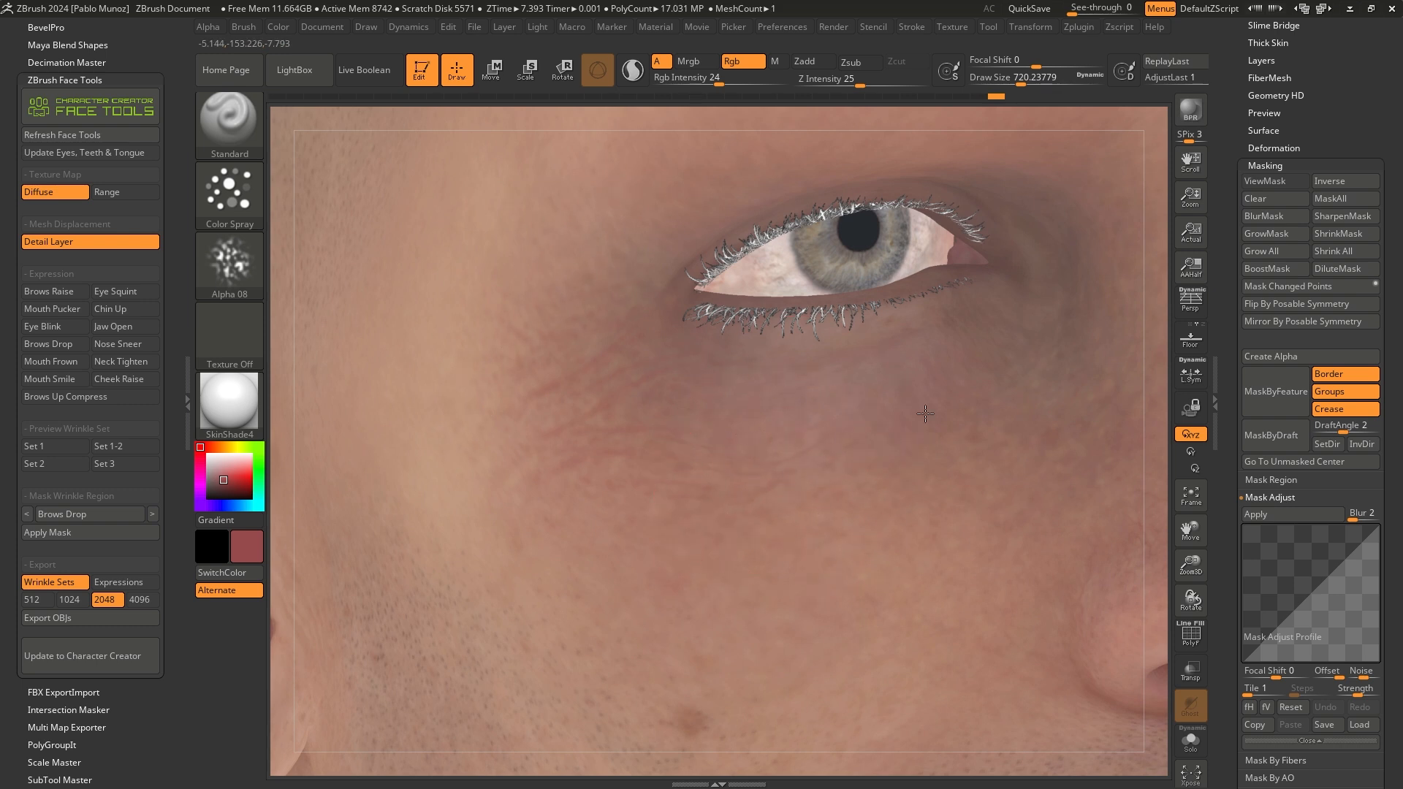
right_click_drag(793, 475, 869, 406, "alt")
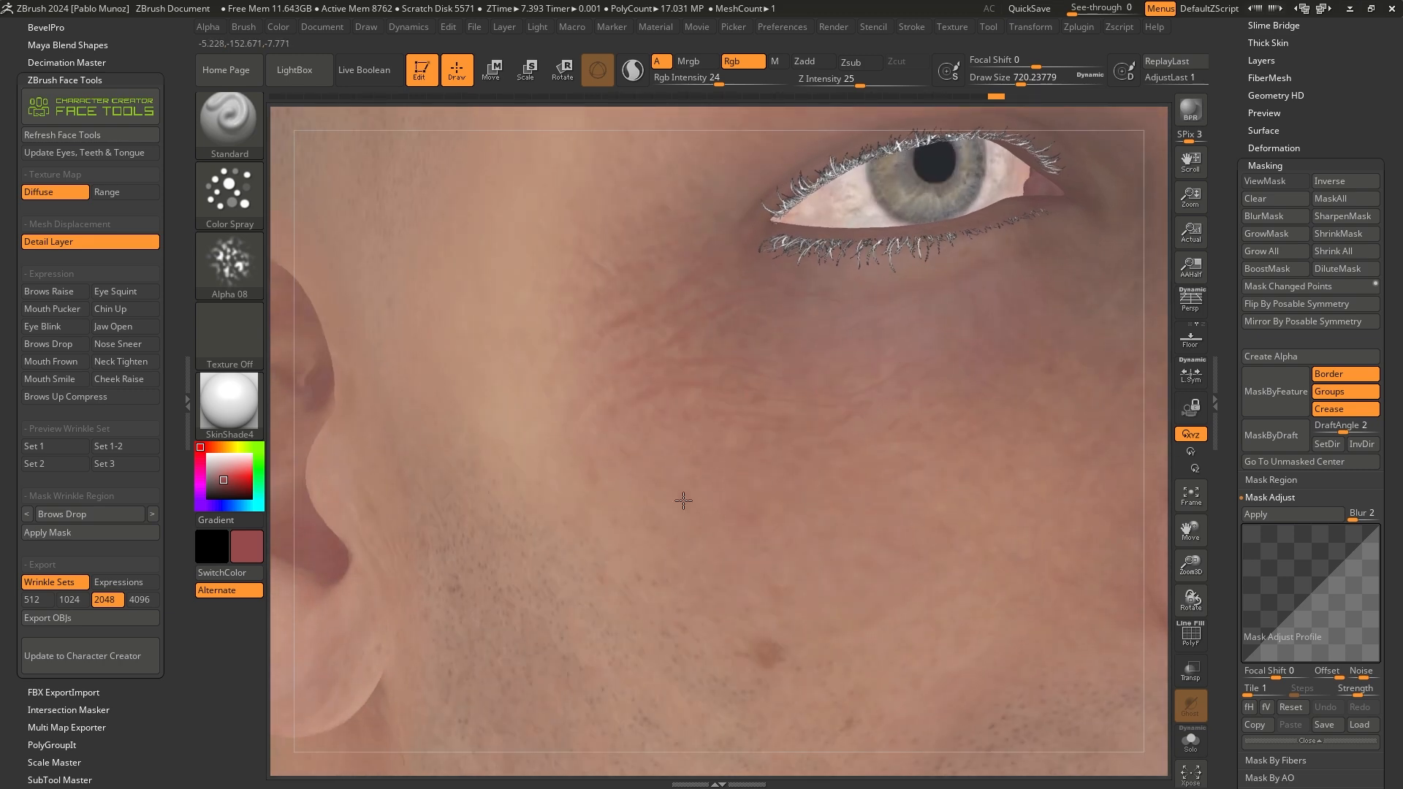
right_click_drag(548, 517, 645, 368, "ctrl")
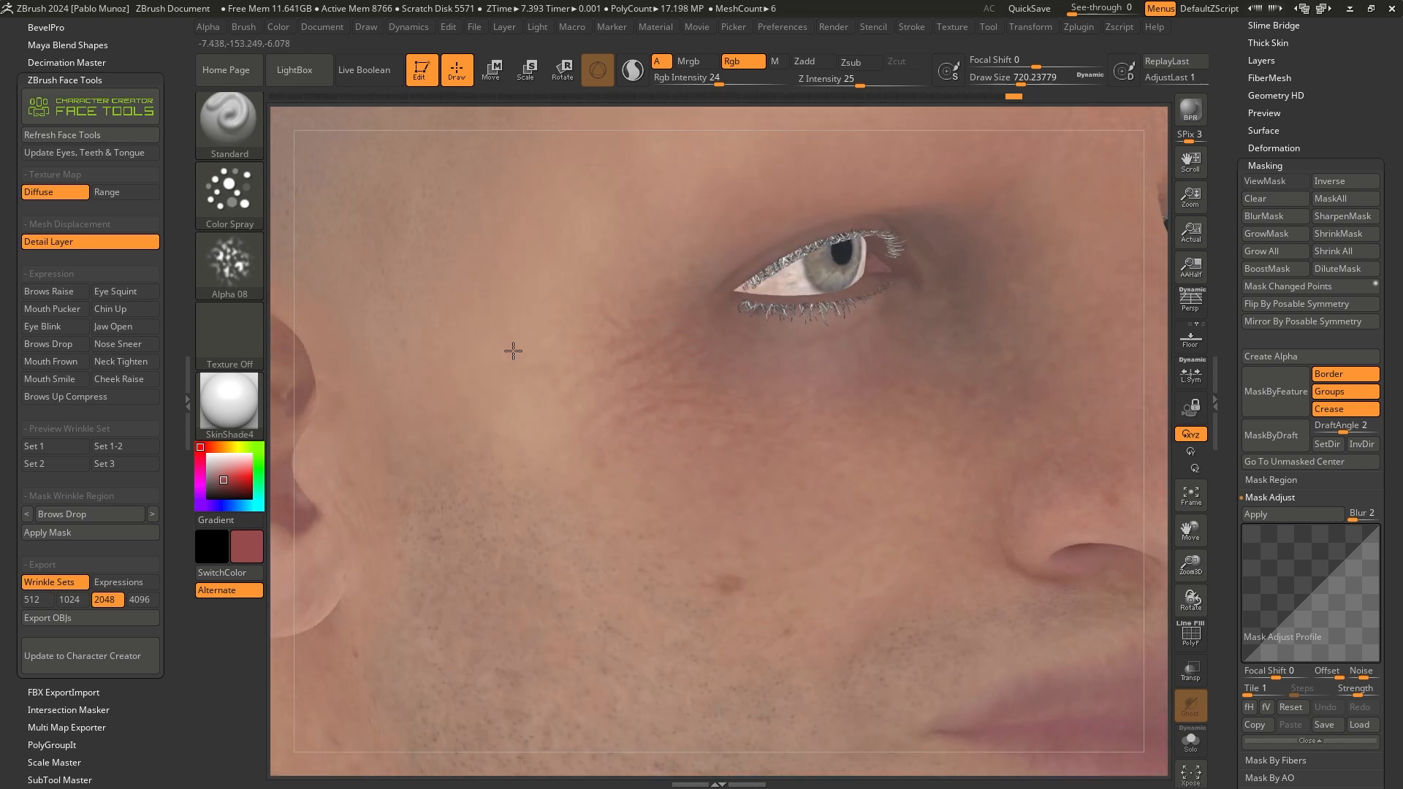
right_click_drag(582, 404, 517, 375)
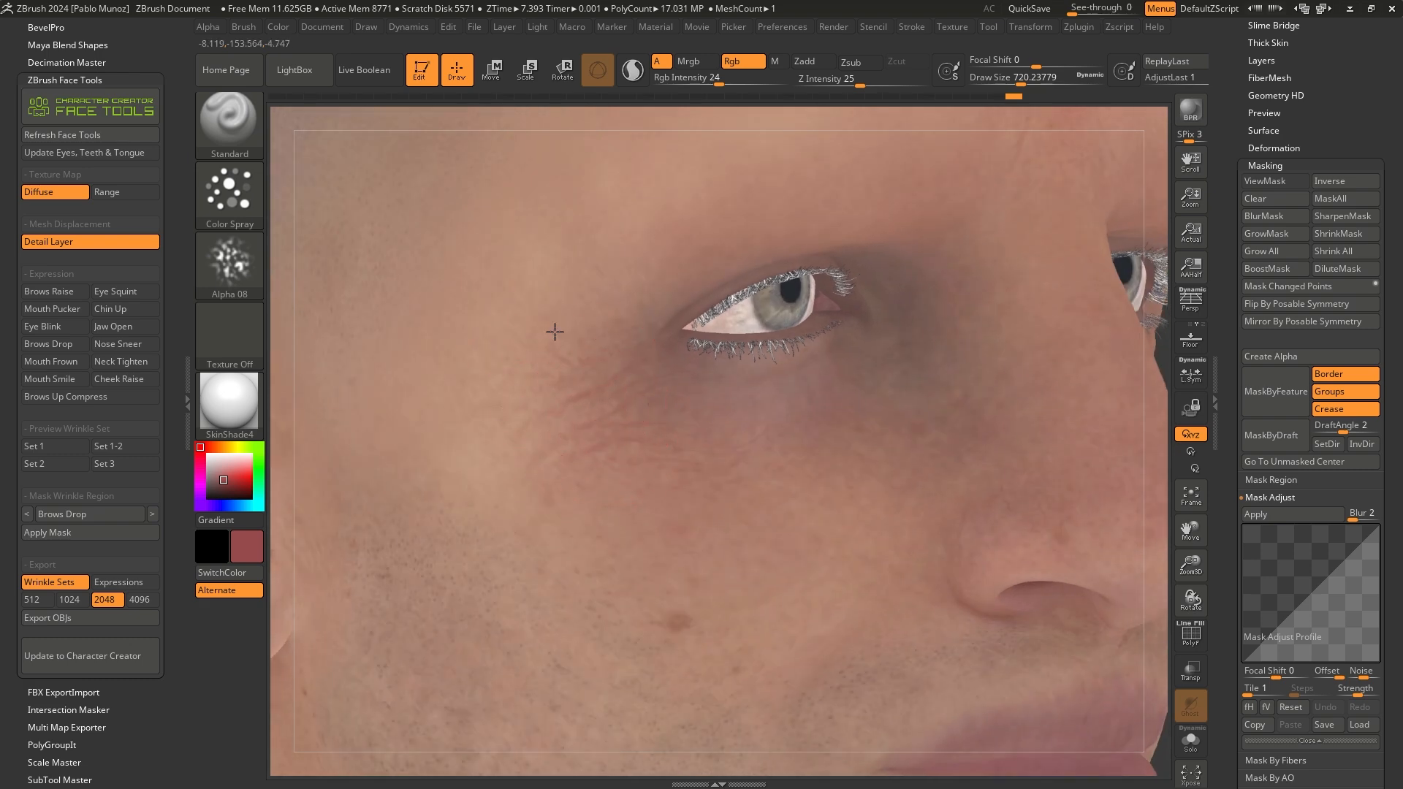
Spray the red into the wrinkles of the central forehead and between the brows.
right_click_drag(717, 485, 816, 418, "ctrl")
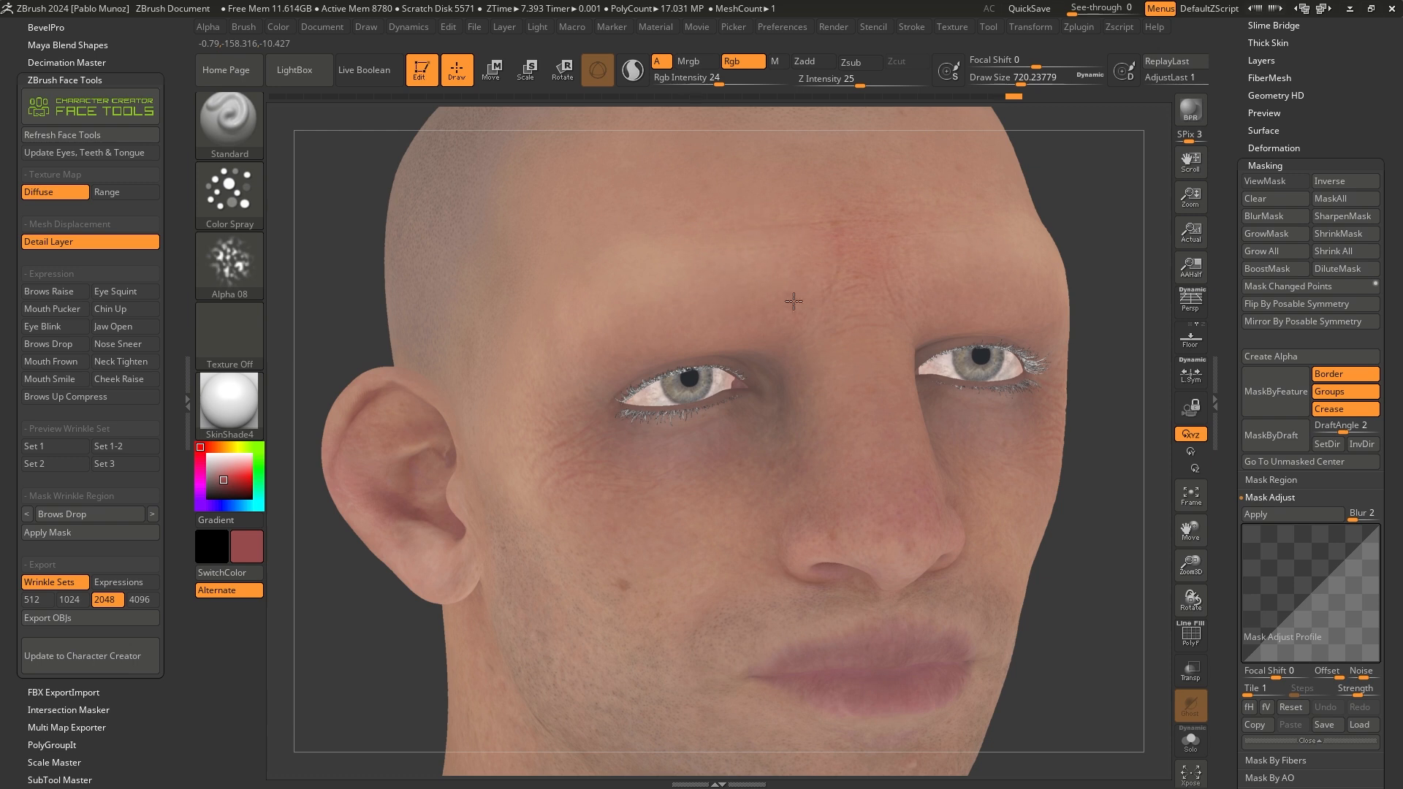
right_click_drag(783, 345, 802, 350)
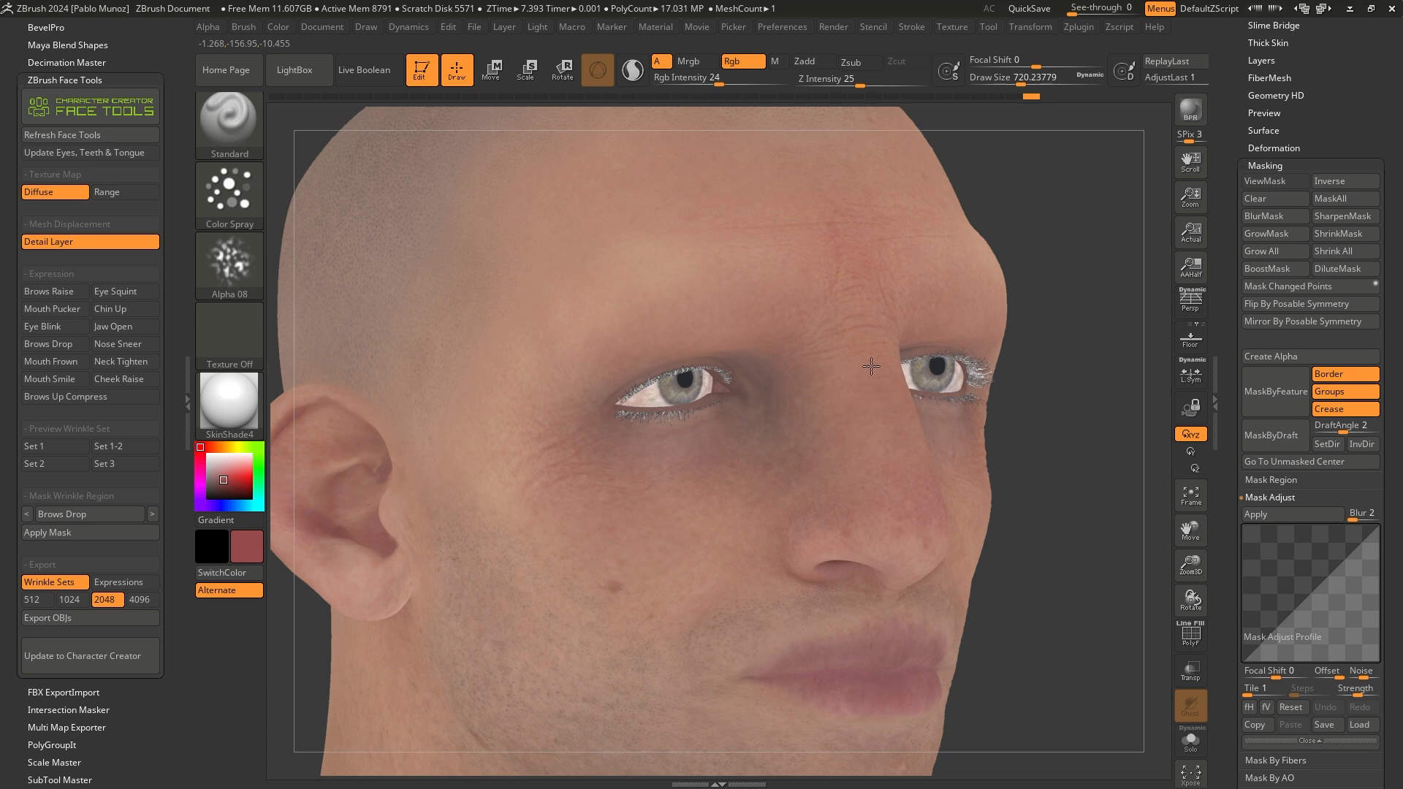
right_click_drag(635, 293, 714, 551)
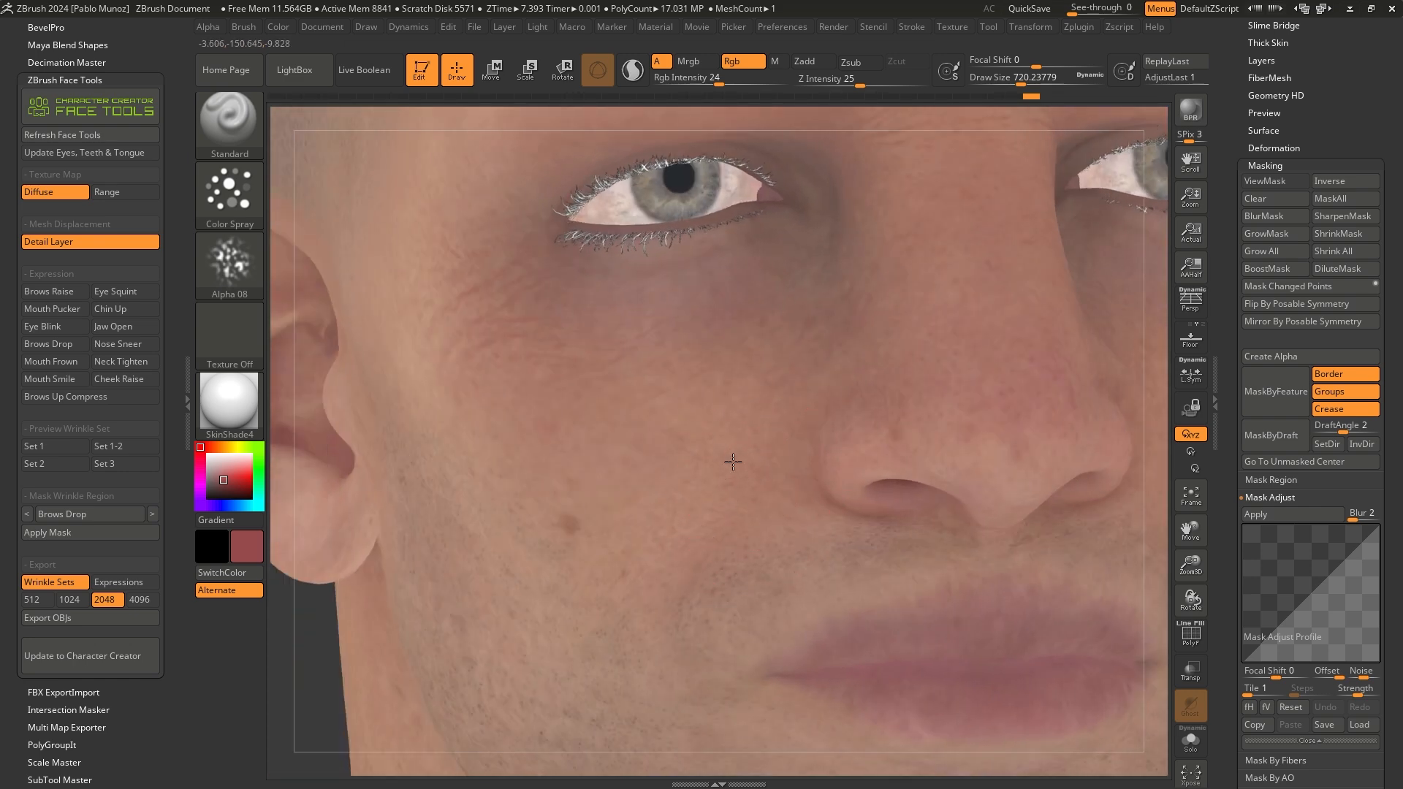
Spray the red into the pores and creases of the cheeks, around the nose and mouth, and over the chin.
right_click_drag(802, 433, 775, 407)
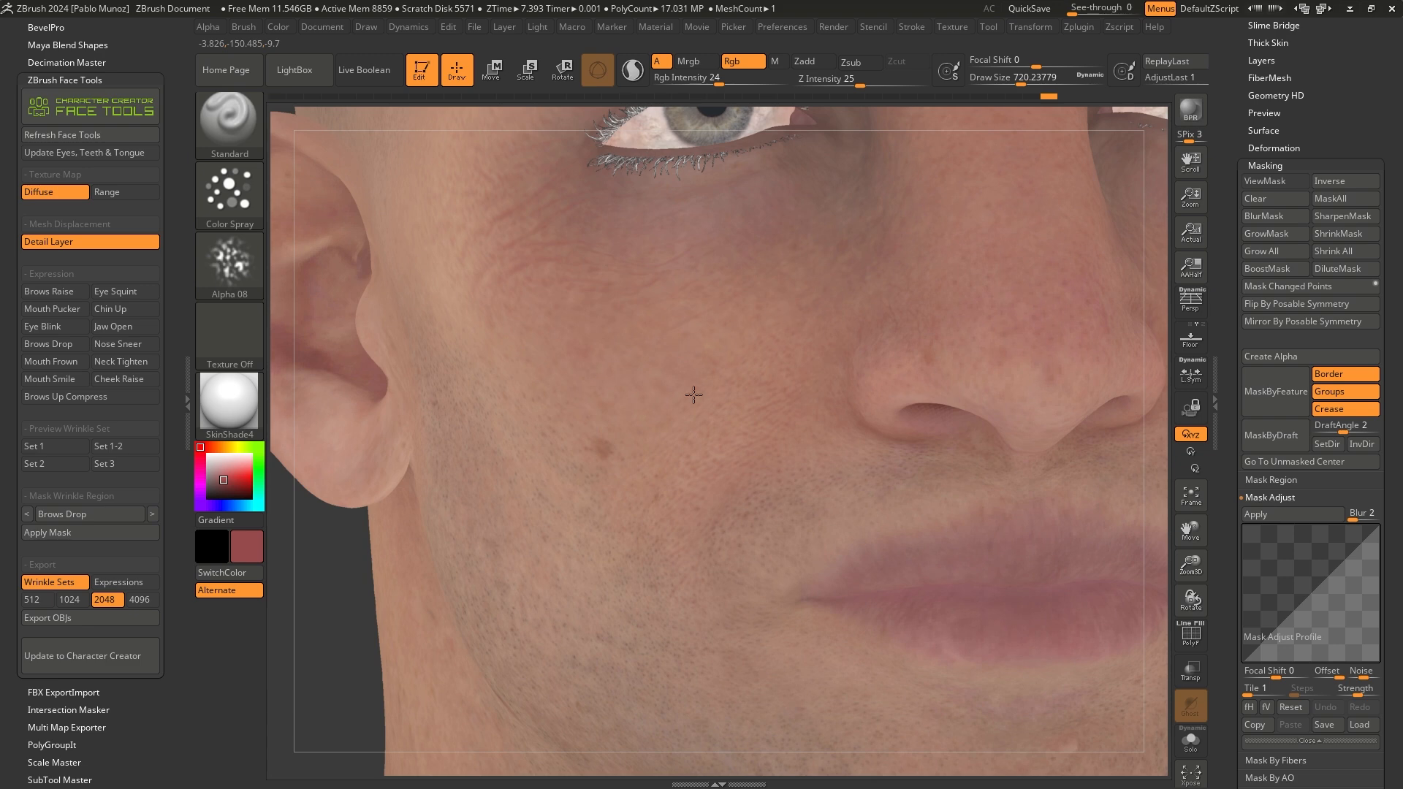
right_click_drag(712, 377, 768, 338)
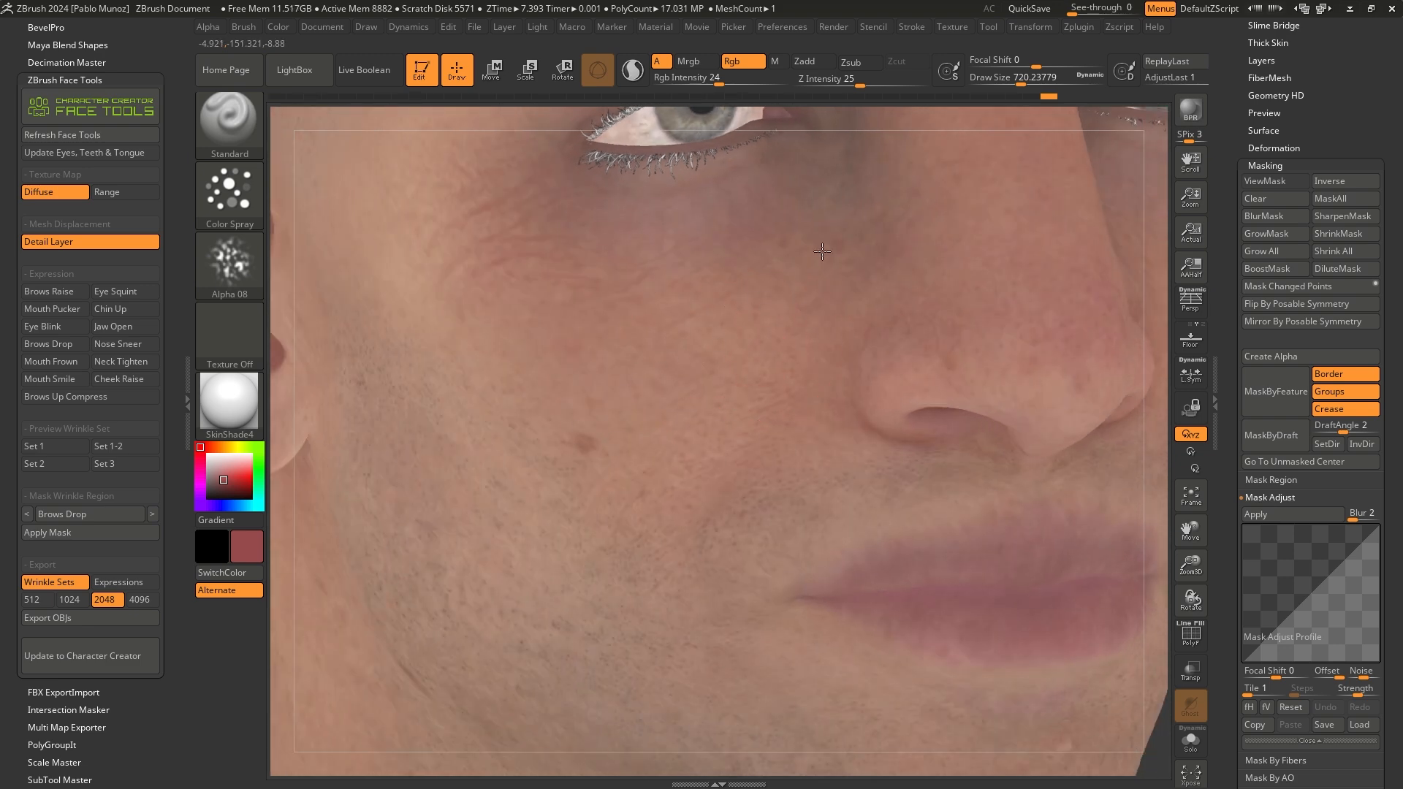
right_click_drag(860, 300, 821, 250)
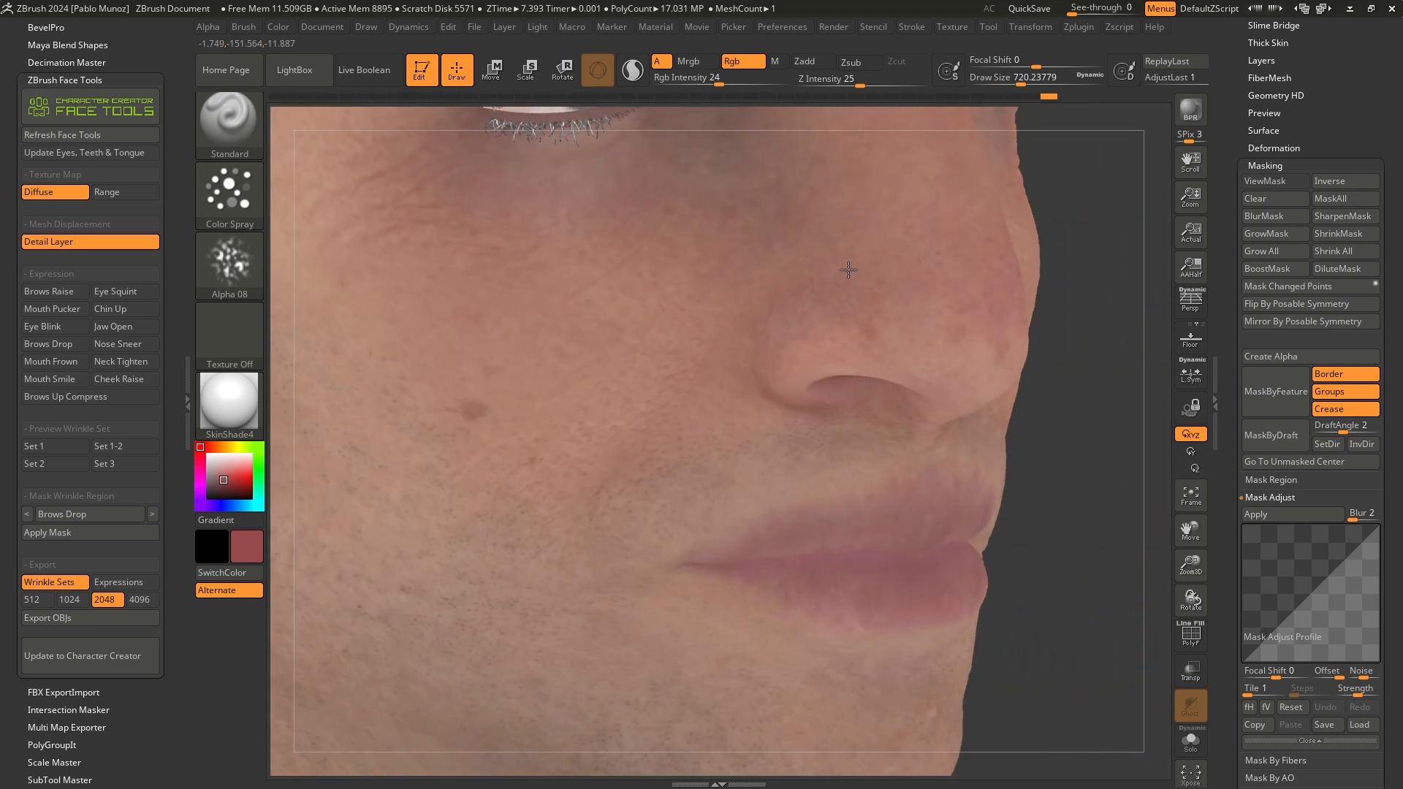
right_click_drag(863, 180, 758, 343)
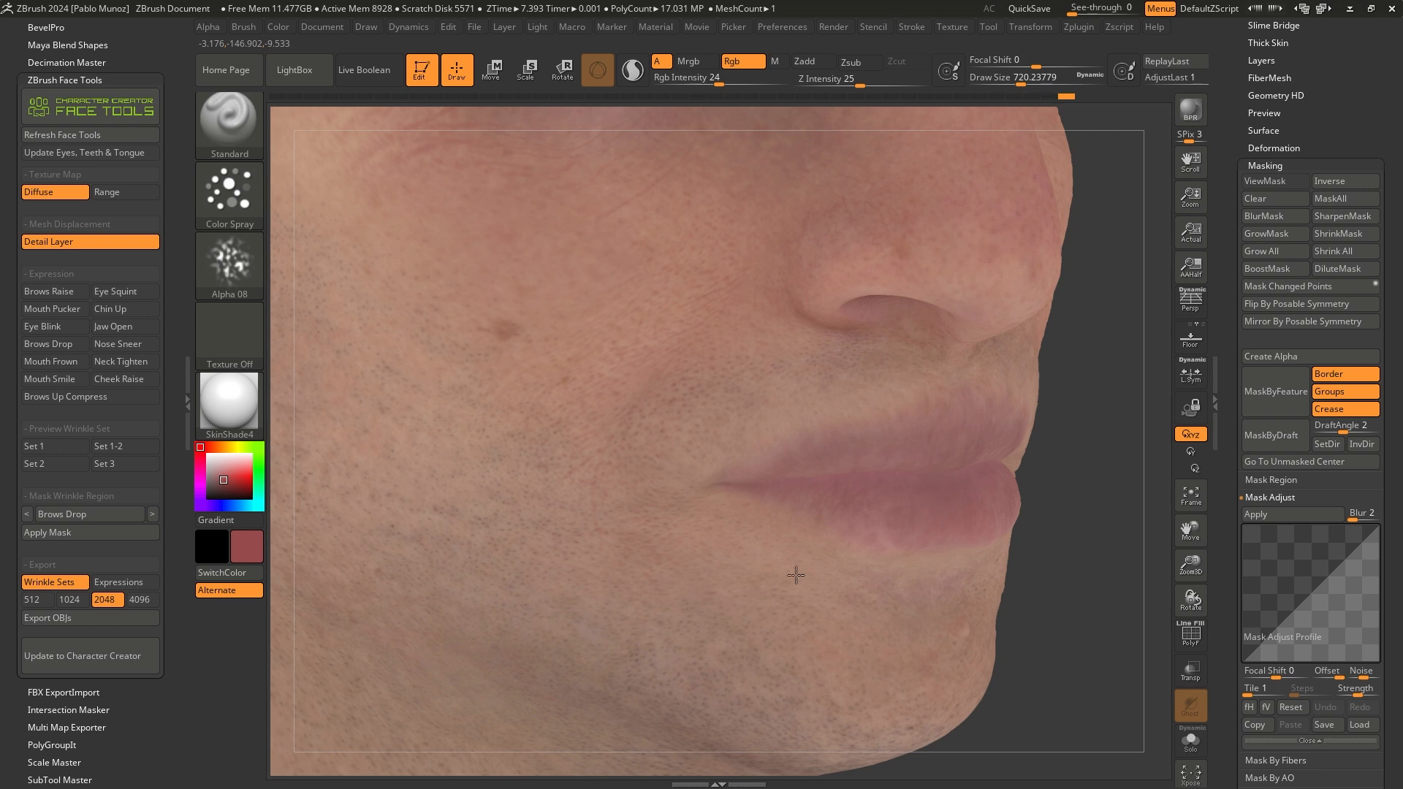
right_click_drag(866, 595, 822, 505)
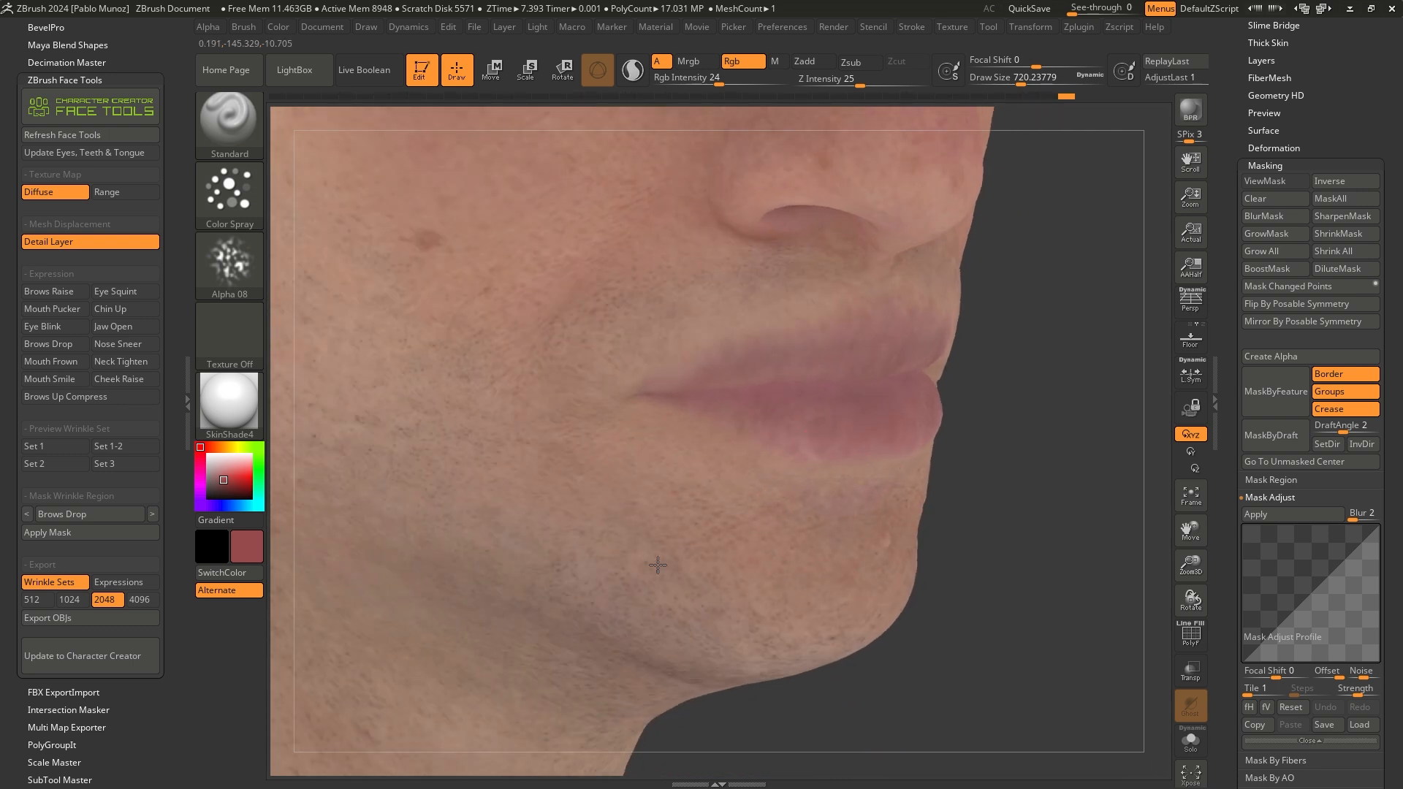
mouse_move(752, 475)
right_mouse_down("ctrl")
mouse_move(917, 434)
mouse_move(799, 558)
right_mouse_up("ctrl")
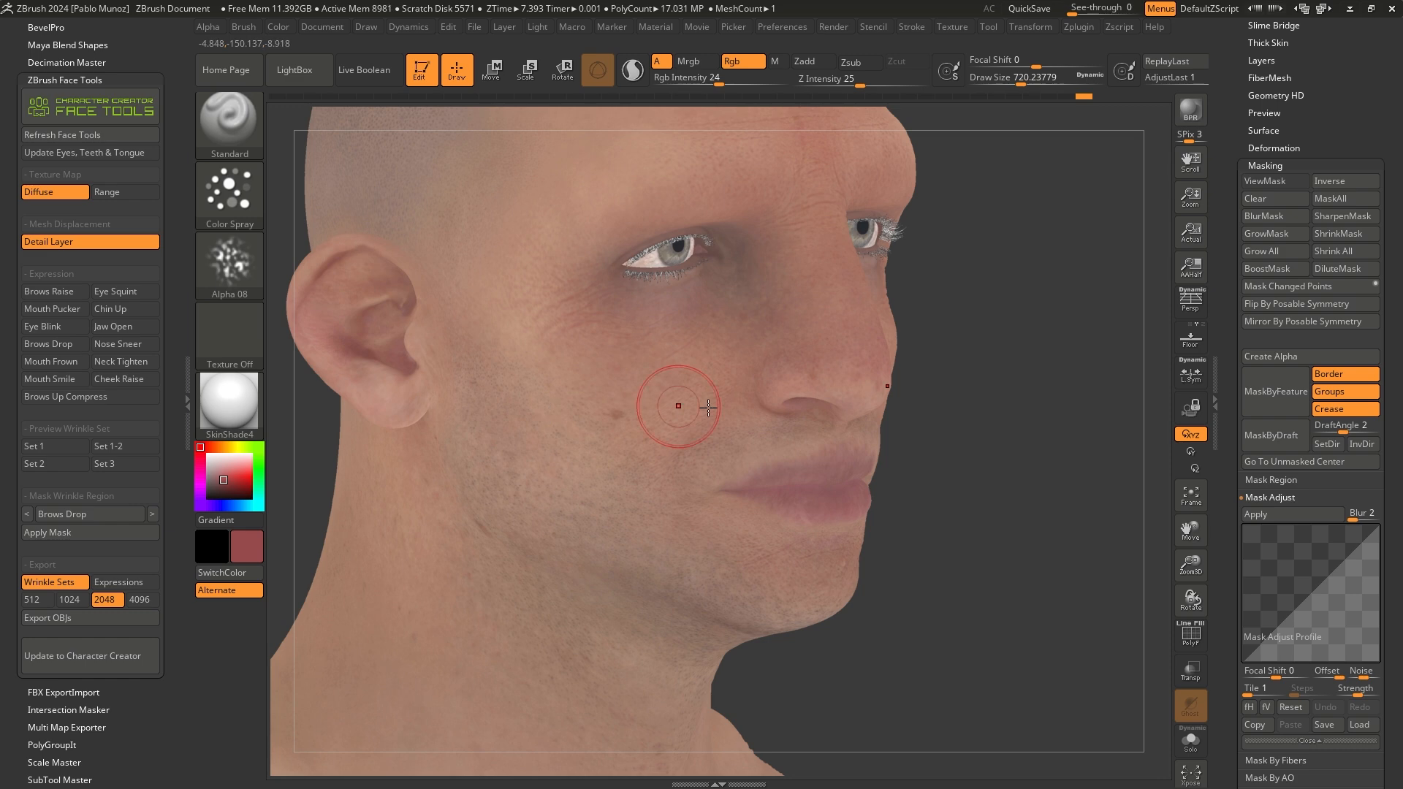
Switch the render mode to Preview and examine the shaded skin colour in three-quarter and front views.
mouse_move(1310, 170)
left_mouse_down()
mouse_move(1320, 257)
mouse_move(1352, 323)
left_mouse_up()
left_click(1345, 106)
left_click_drag(1018, 285, 988, 332)
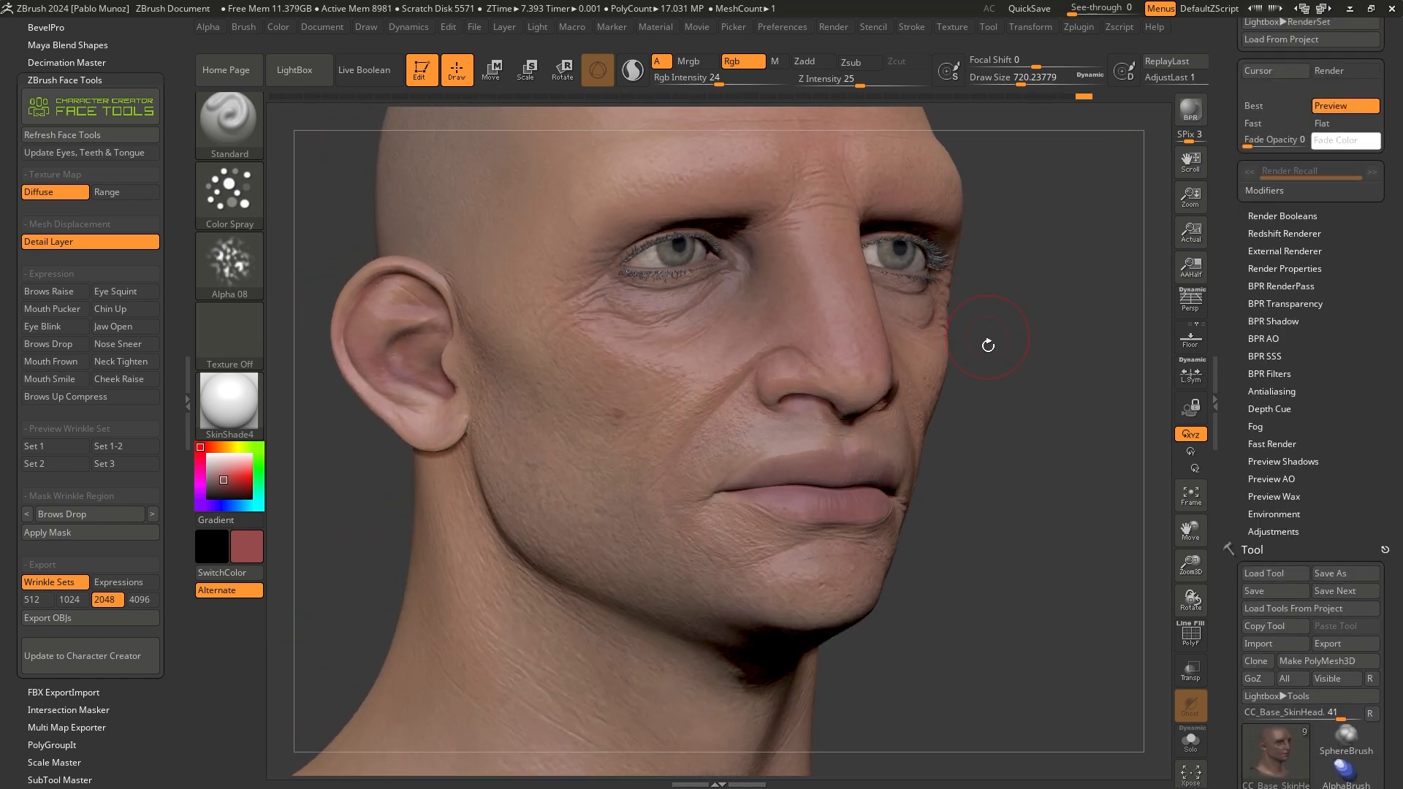
left_click_drag(1099, 341, 1084, 341)
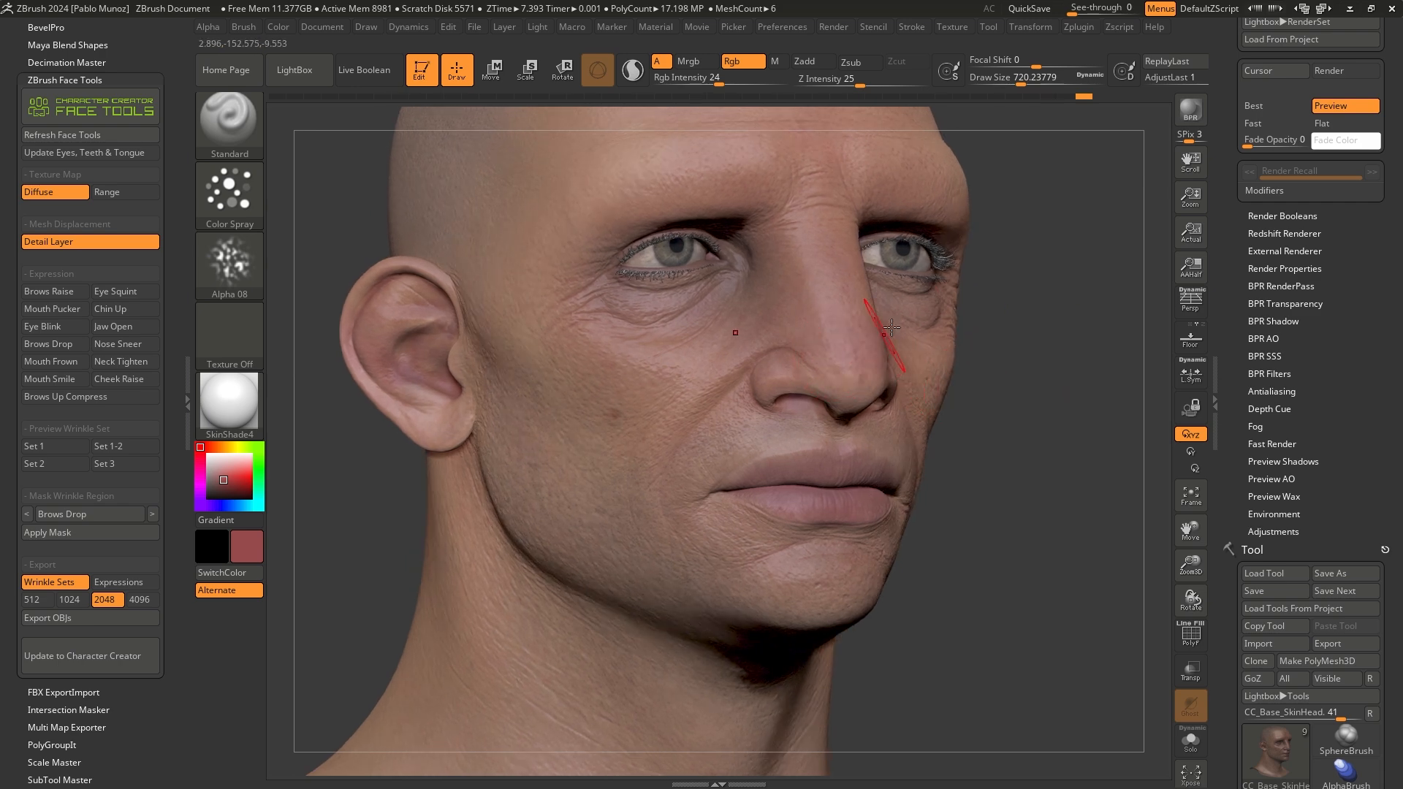
right_click_drag(924, 353, 904, 354)
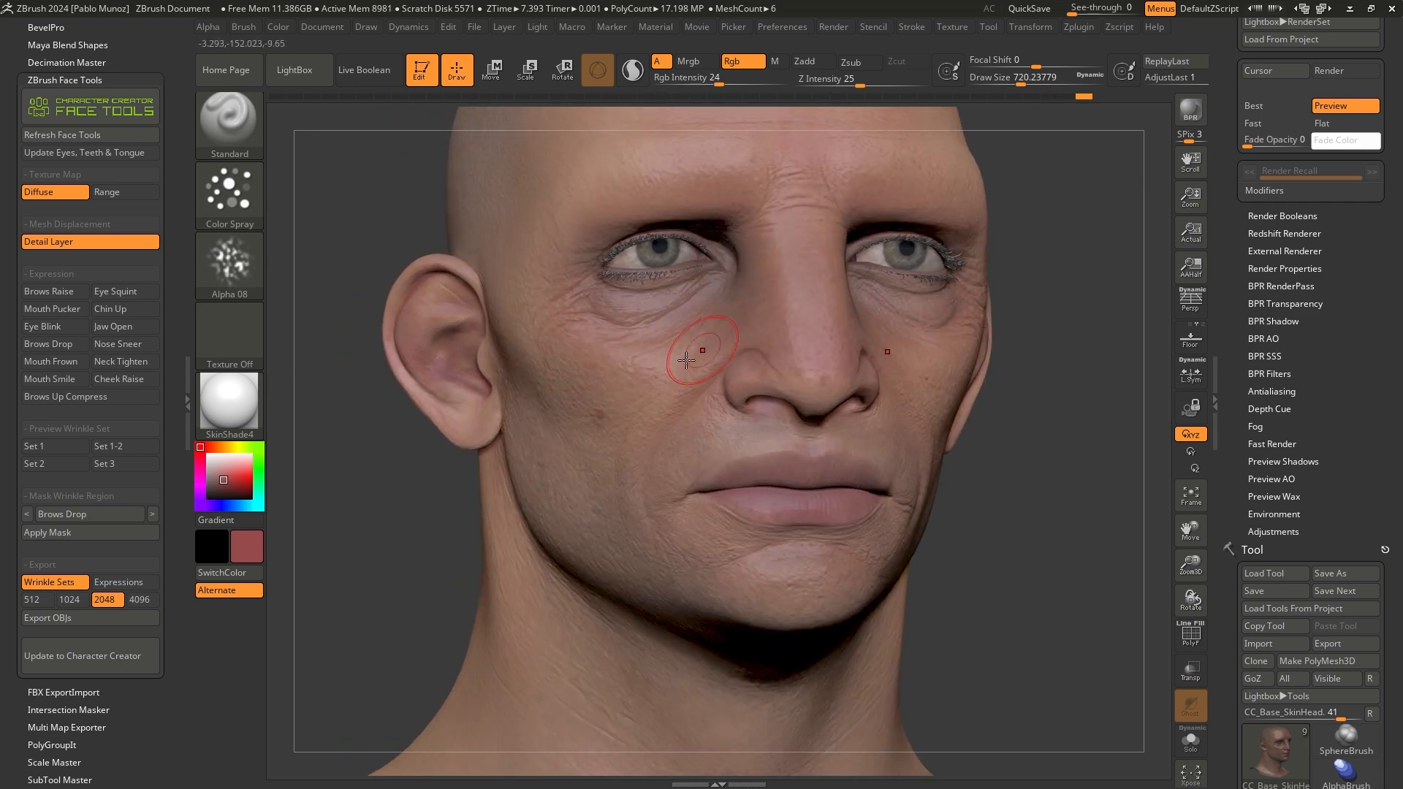
right_click_drag(681, 330, 635, 328, "shift")
right_click_drag(823, 318, 857, 372, "alt")
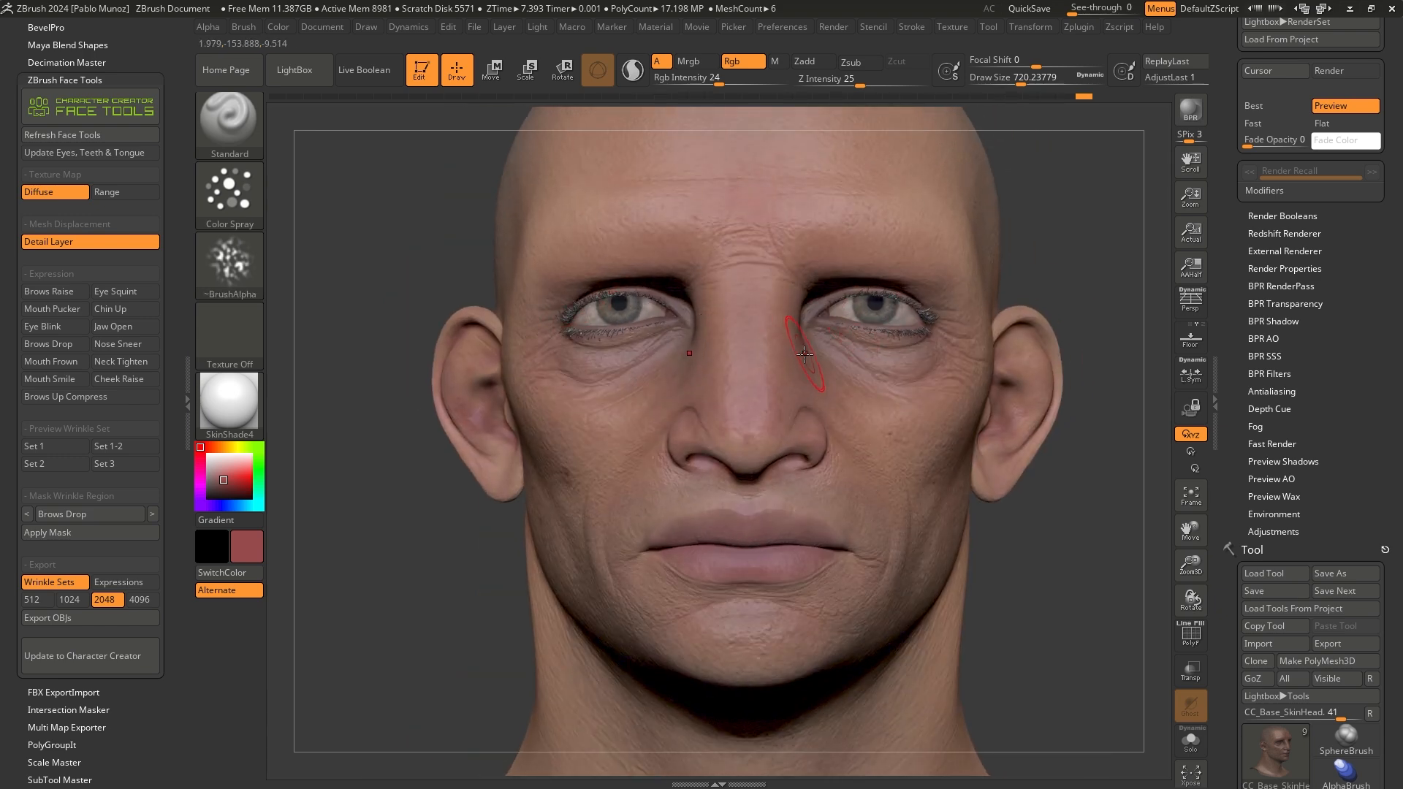
right_click_drag(950, 475, 925, 486, "alt")
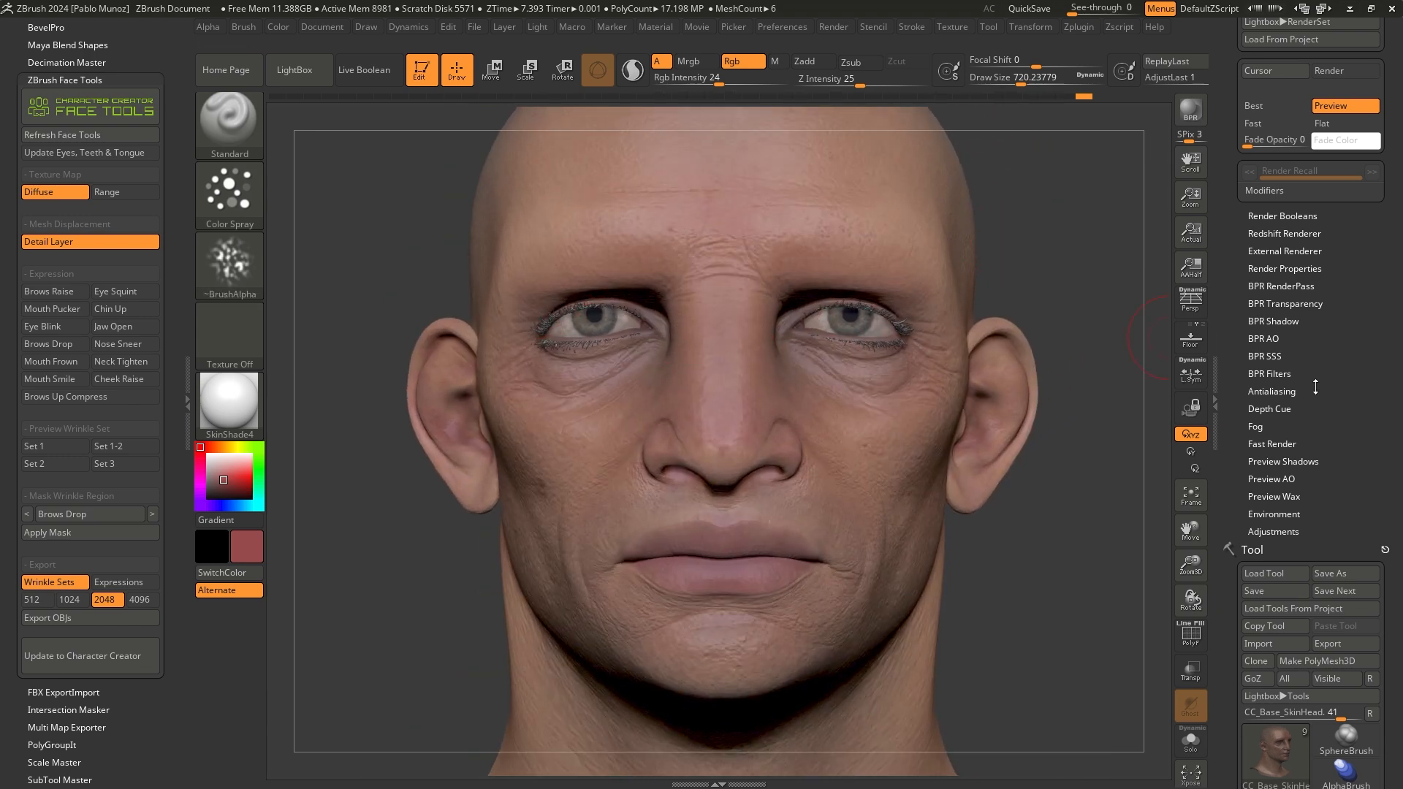
Set the render mode back to Flat.
left_click_drag(1266, 458, 1262, 213)
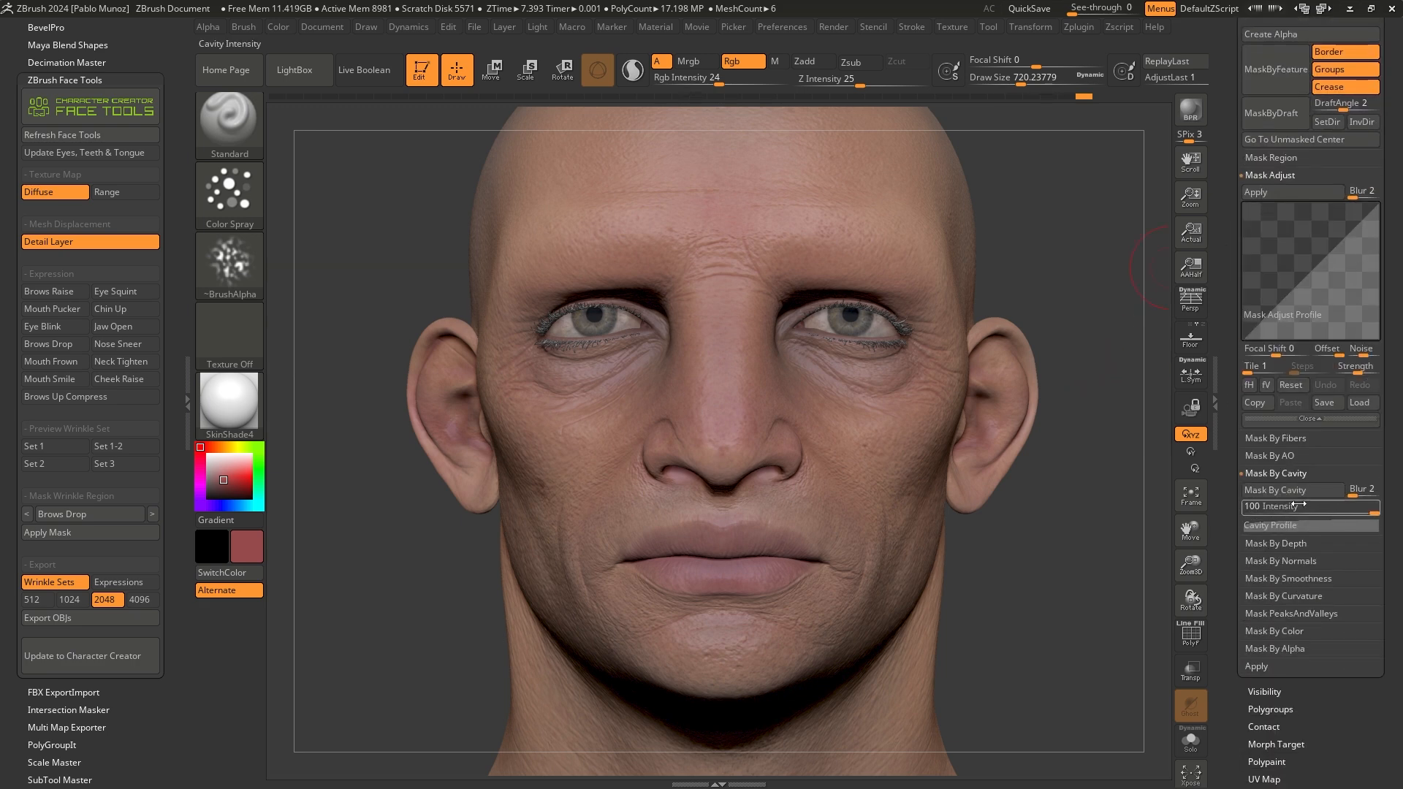
left_click_drag(1258, 124, 1296, 396)
left_click(1327, 168)
right_click_drag(875, 448, 822, 449, "alt")
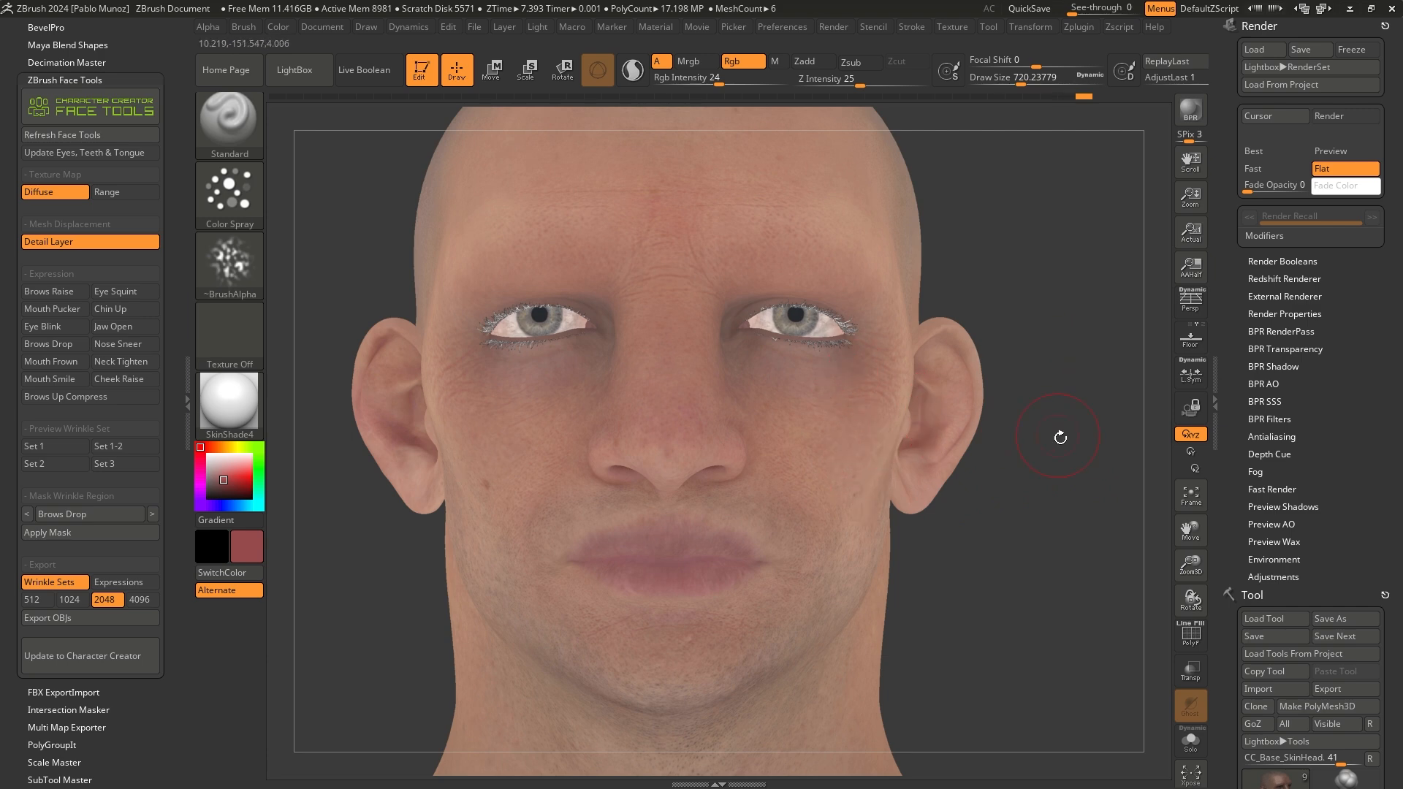
Mask the head's peaks and valleys using PVRange 4 and PVCoverage 25.
mouse_move(1319, 494)
left_mouse_down()
mouse_move(1298, 193)
mouse_move(1294, 215)
left_mouse_up()
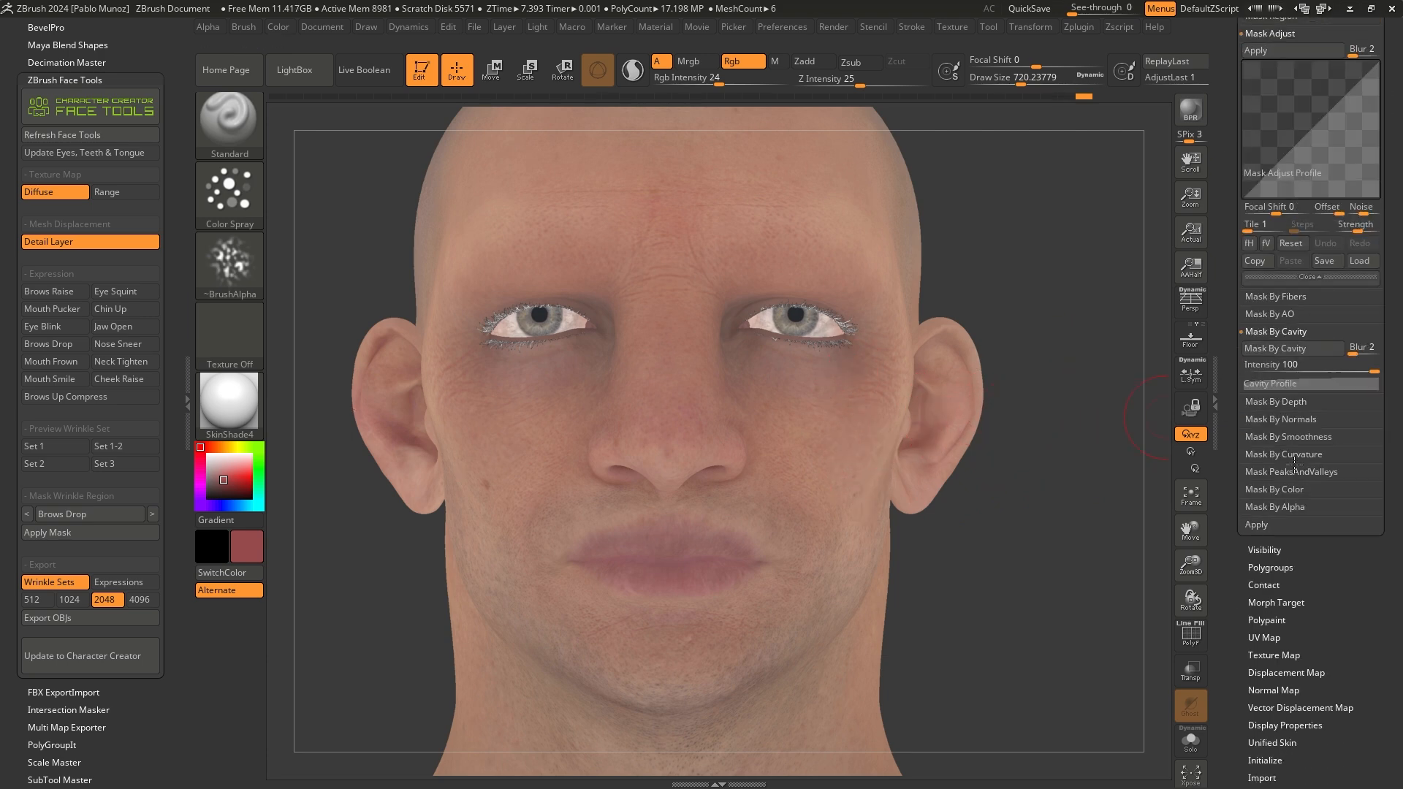
left_click_drag(1306, 552, 1308, 568)
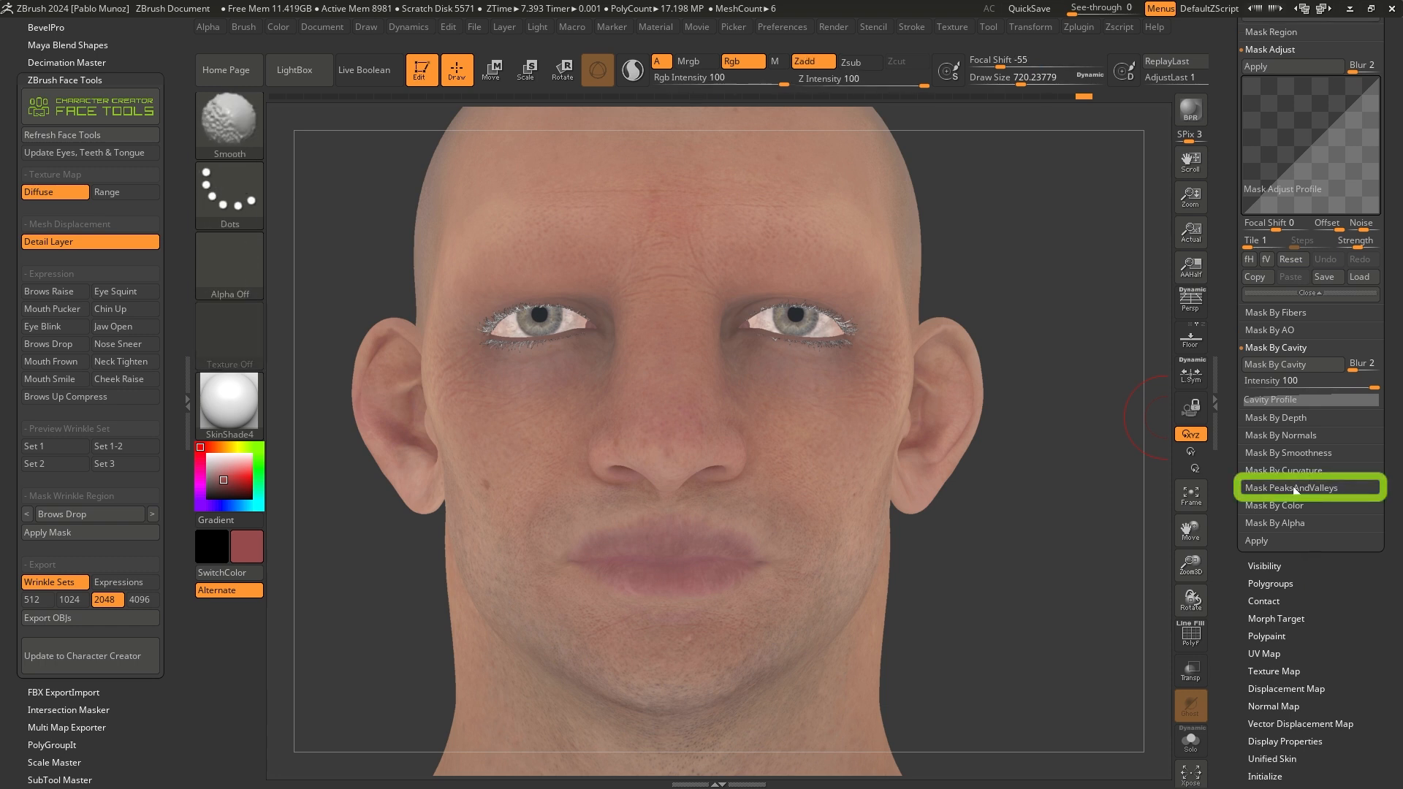
left_click(1292, 487)
left_click(1294, 506)
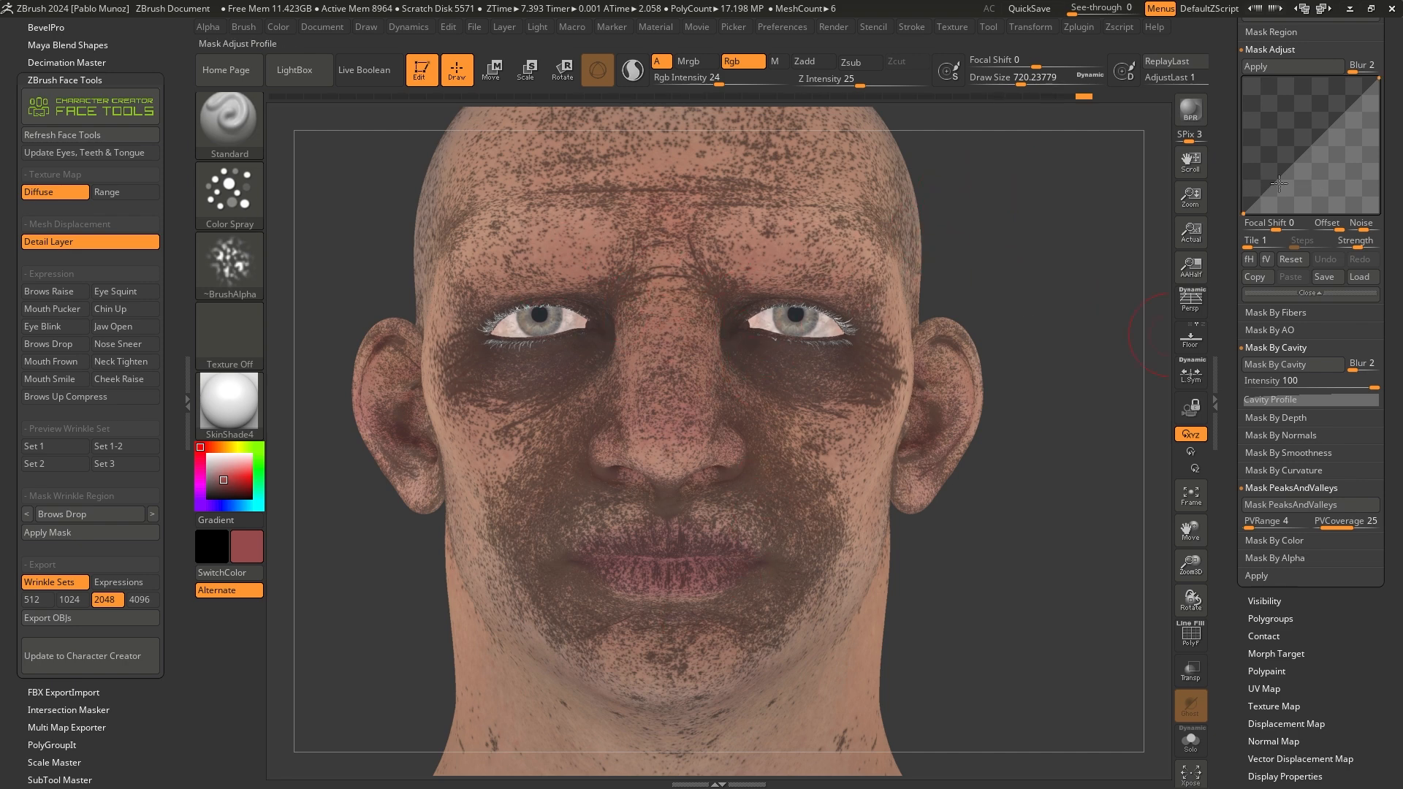
right_click_drag(761, 216, 824, 360)
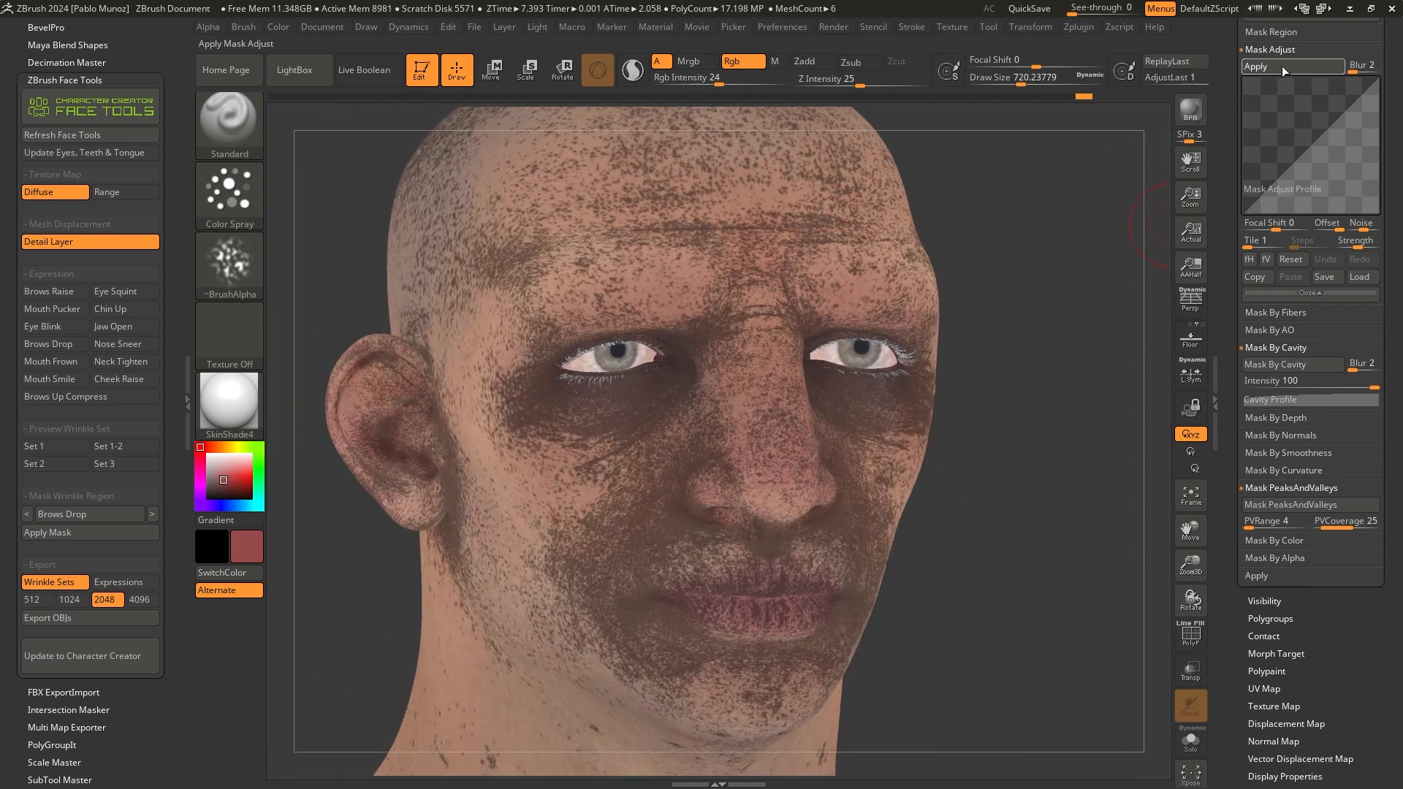
Apply Mask Adjust at the highest resolution and lower the head by two subdivision levels.
left_click_drag(1227, 132, 1228, 141)
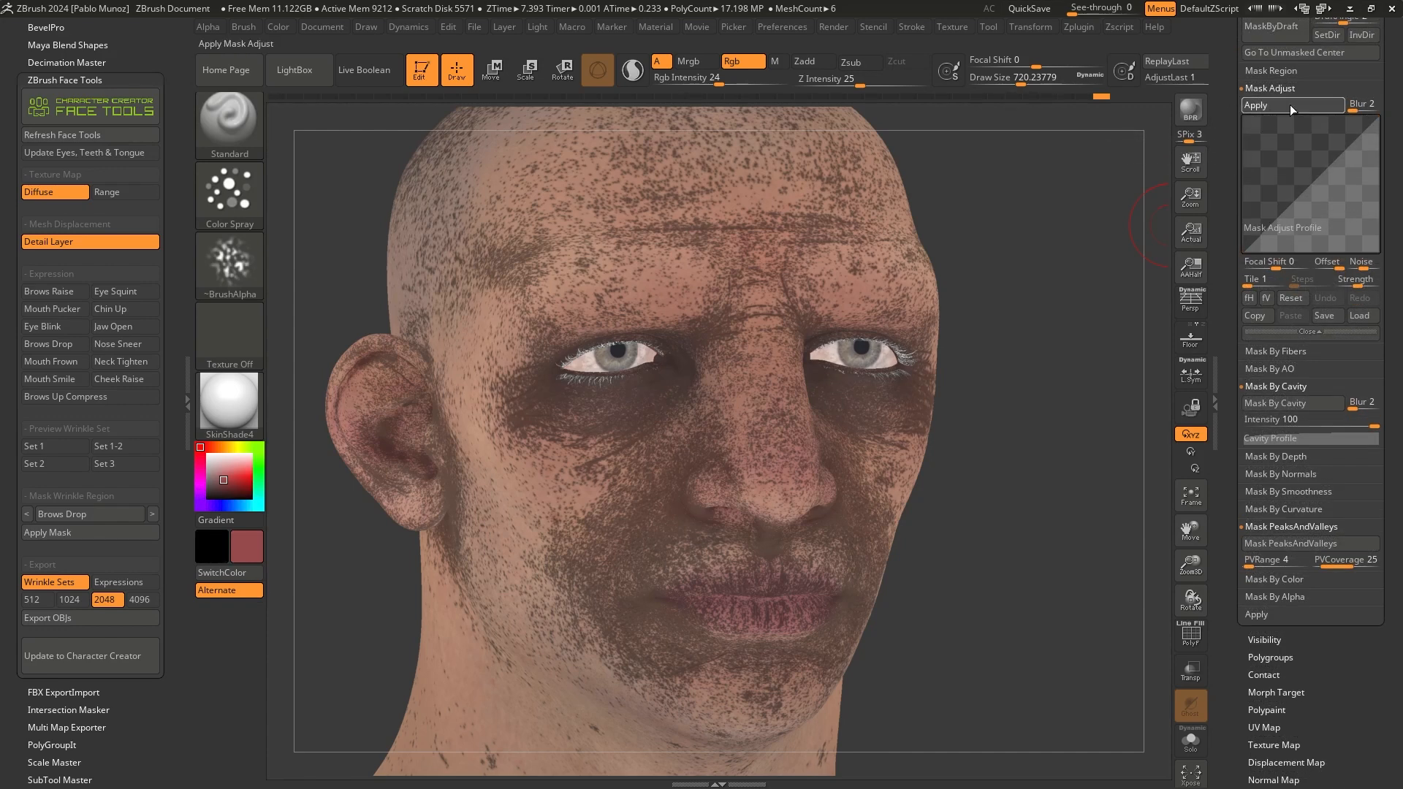
left_click_drag(1234, 182, 1241, 294)
left_click(1269, 200)
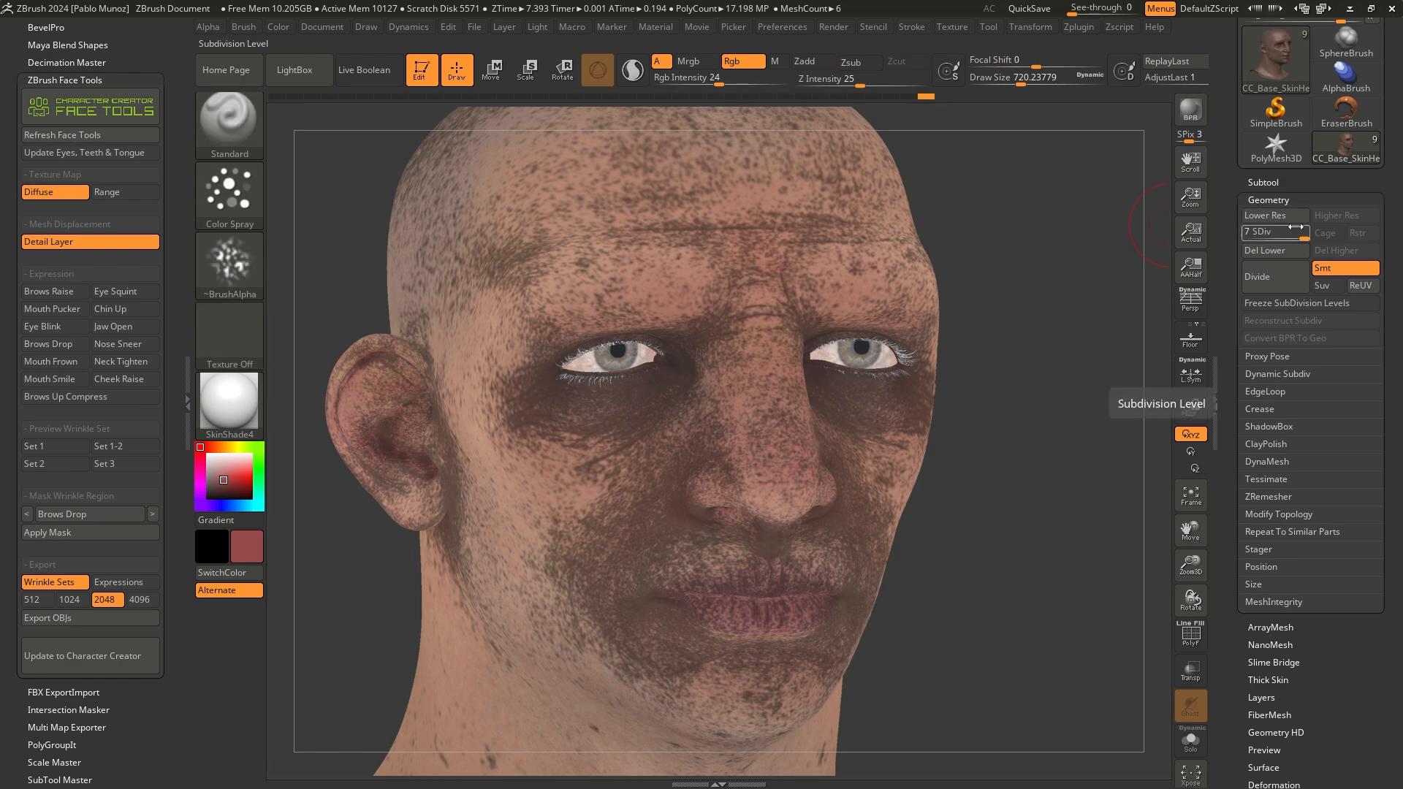
key("shift+d")
key("shift+d")
left_click_drag(1303, 627, 1316, 420)
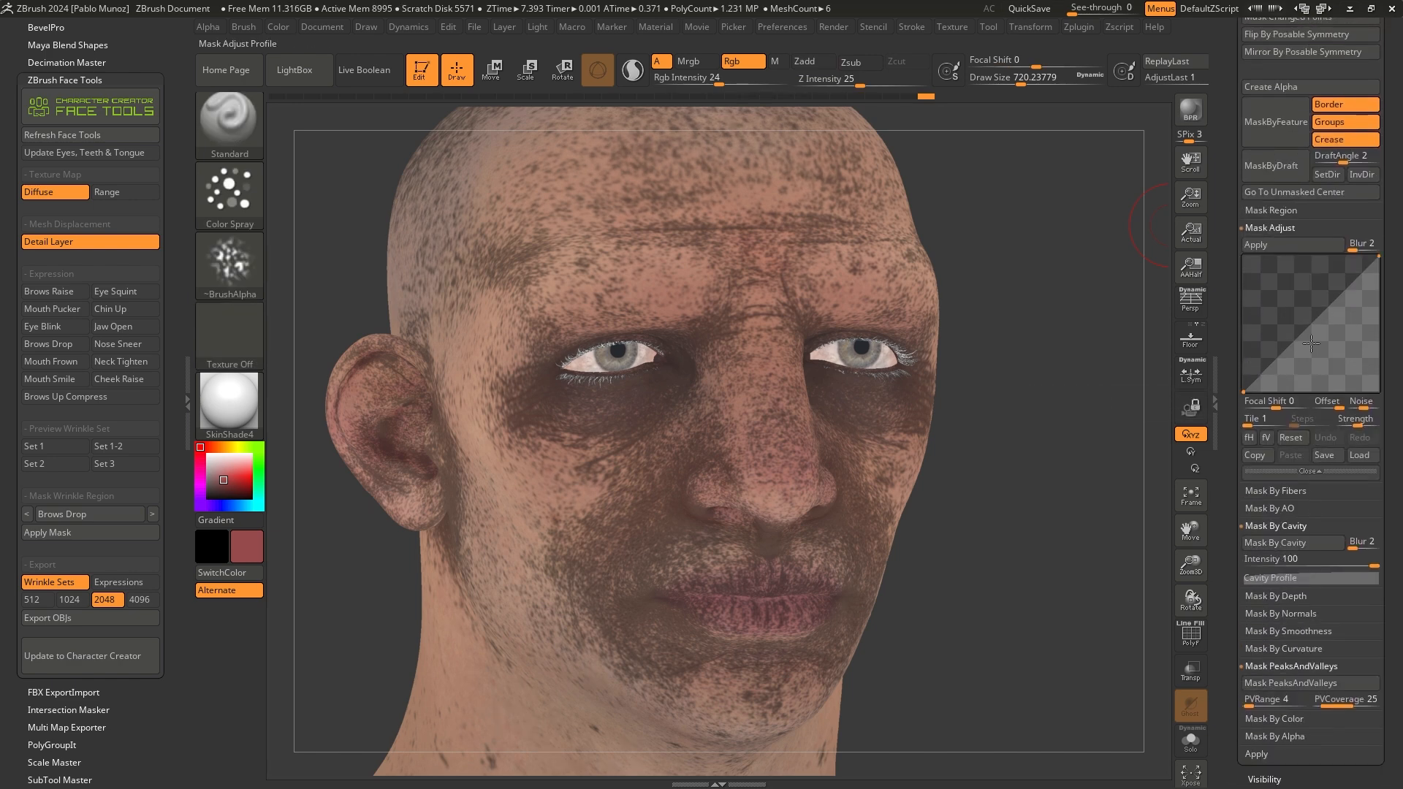
Soften the mask with repeated Mask Adjust applications at Blur 2 and return the head to subdivision level 7.
left_click(1282, 245)
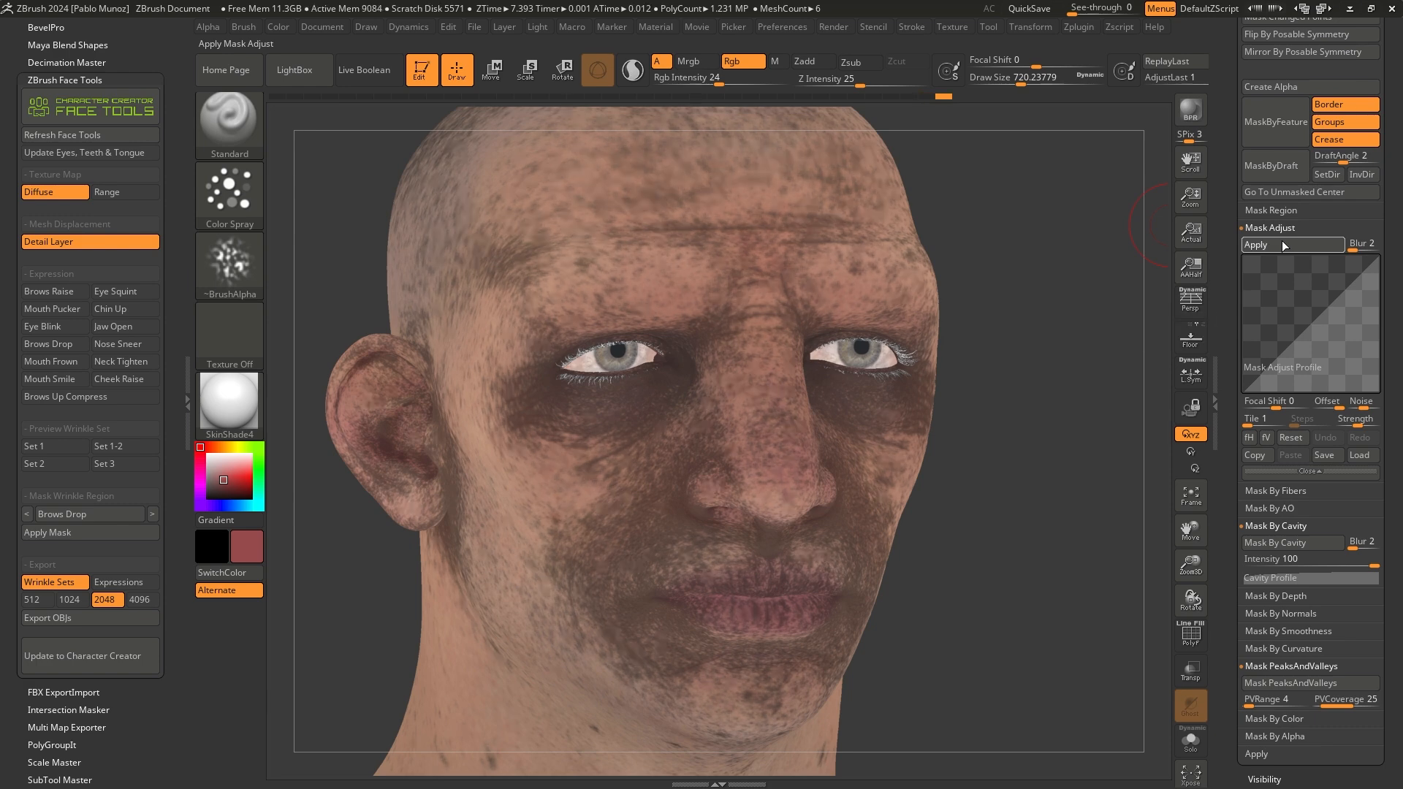
left_click(1281, 245)
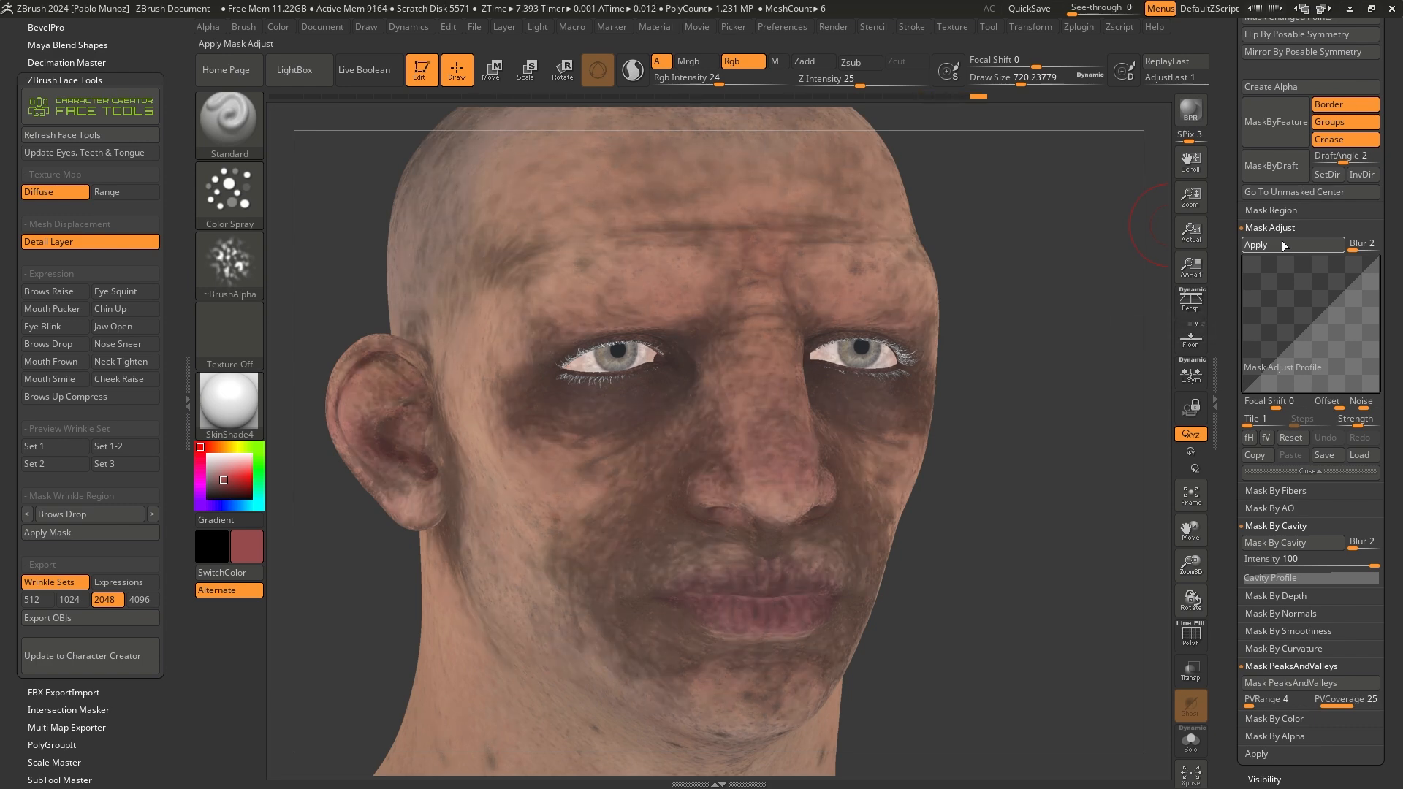
left_click(1272, 246)
left_click_drag(1223, 184, 1223, 722)
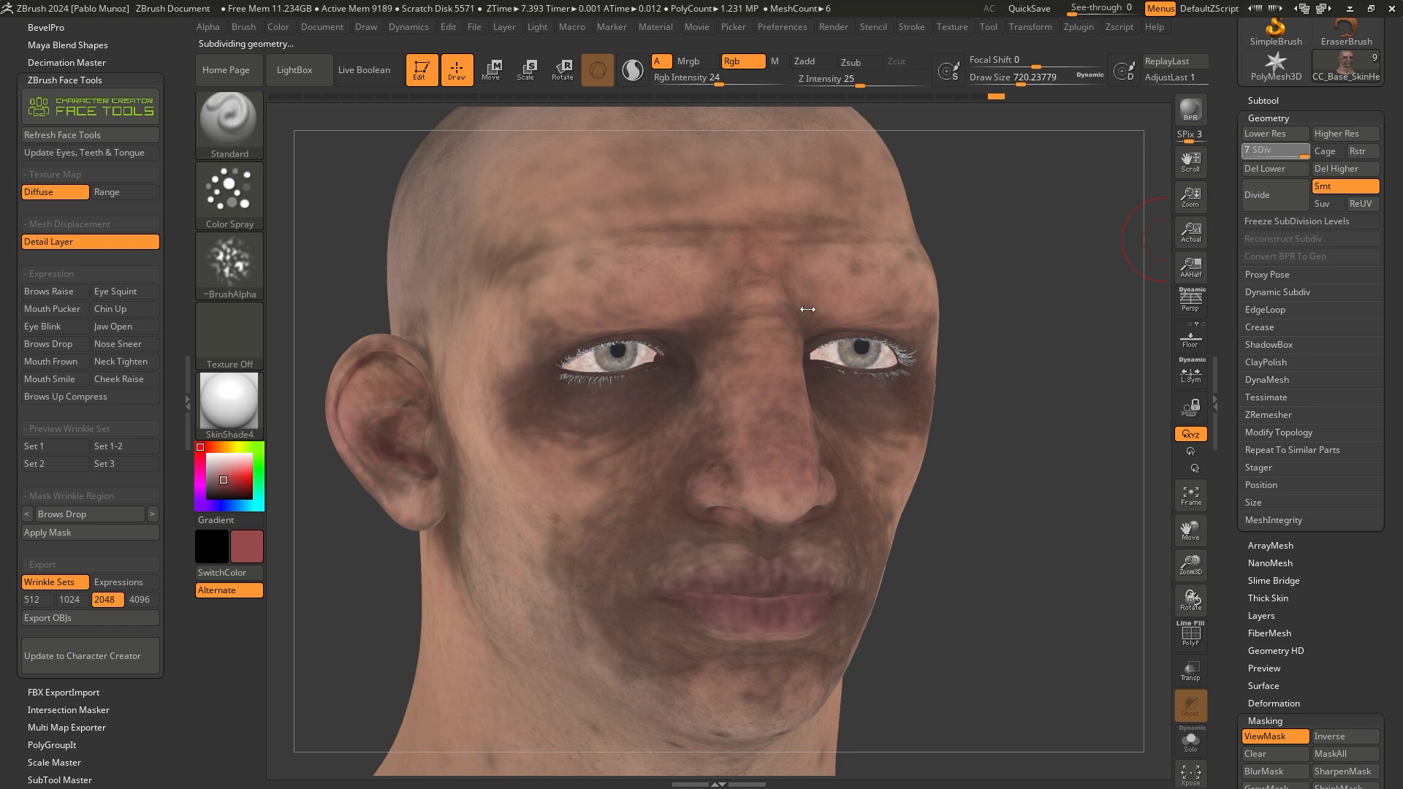
left_click_drag(942, 322, 983, 257)
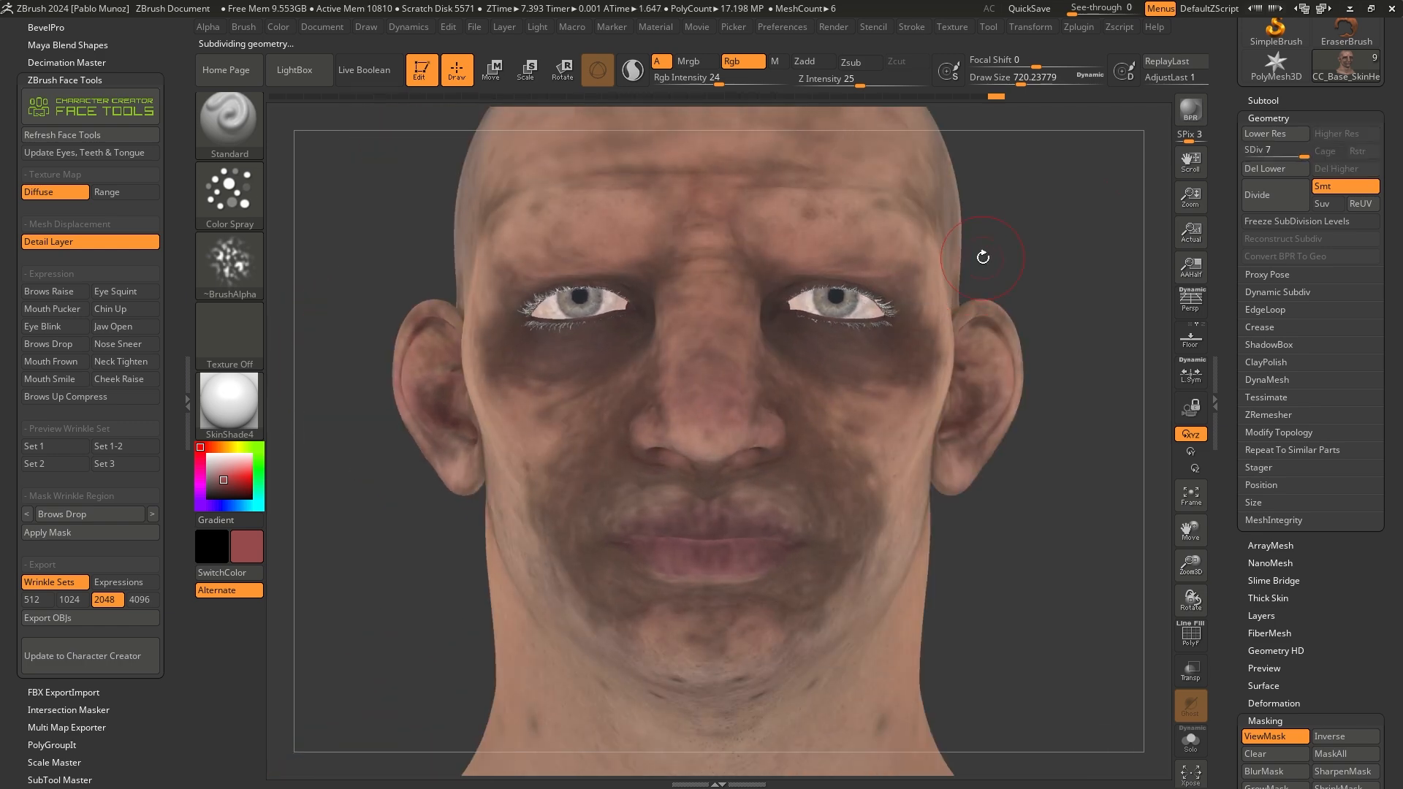
Invert the softened peaks-and-valleys mask and hide its display.
left_click_drag(1228, 477, 1270, 395)
left_click_drag(1070, 269, 935, 273, "alt")
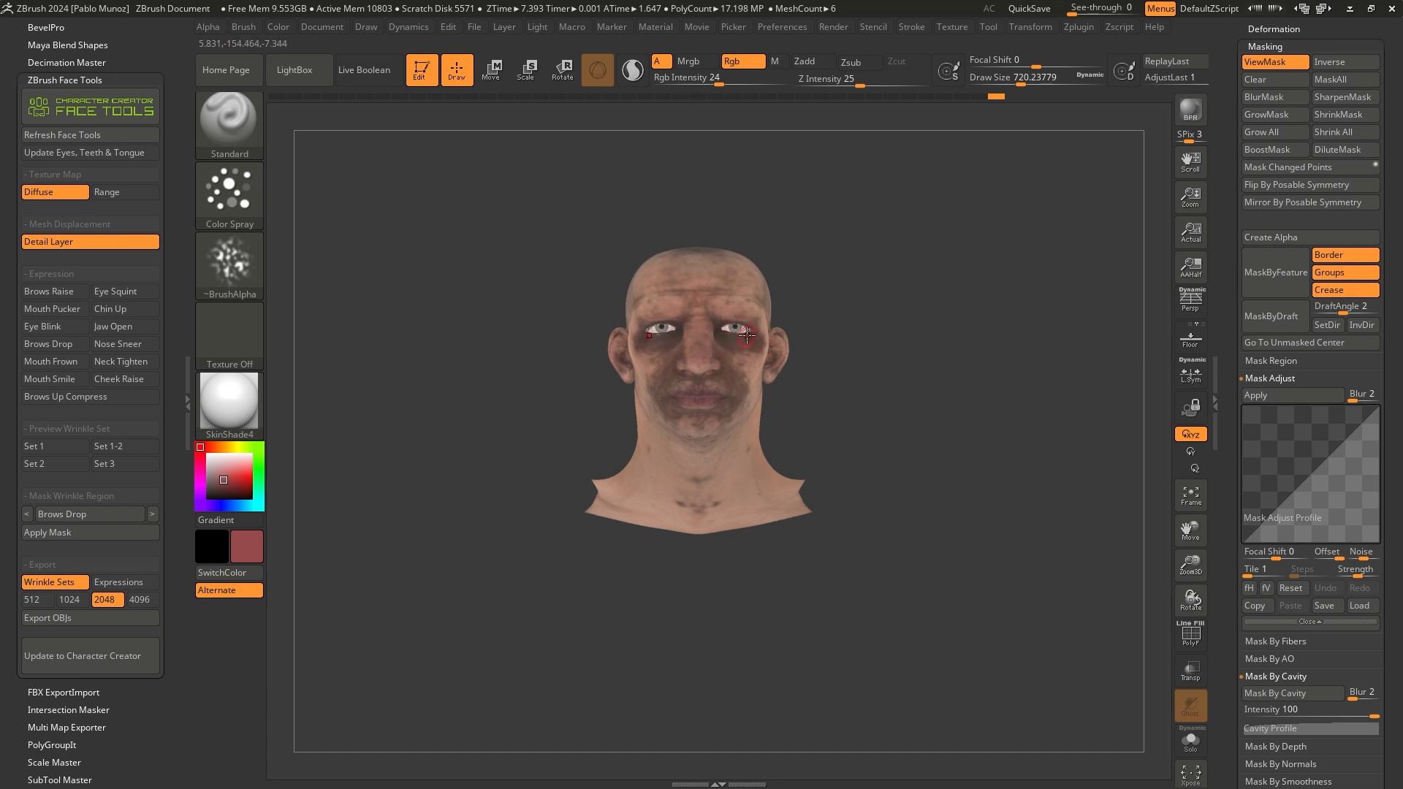
left_click(1330, 61)
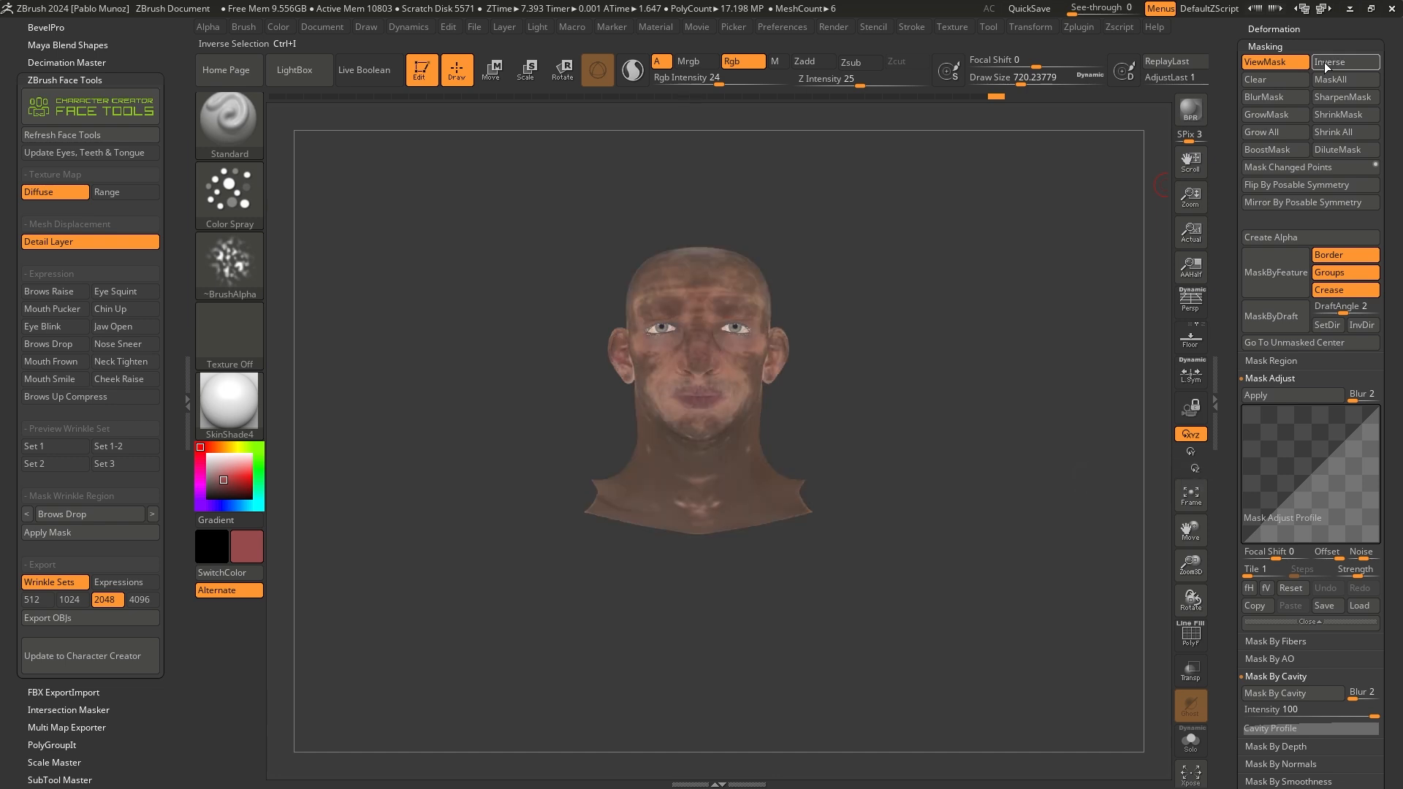
left_click(1273, 61)
Enlarge the brush to a Draw Size of about 1222, spray red over the cheeks and nose, and undo the last stroke.
right_click_drag(871, 329, 880, 400, "ctrl")
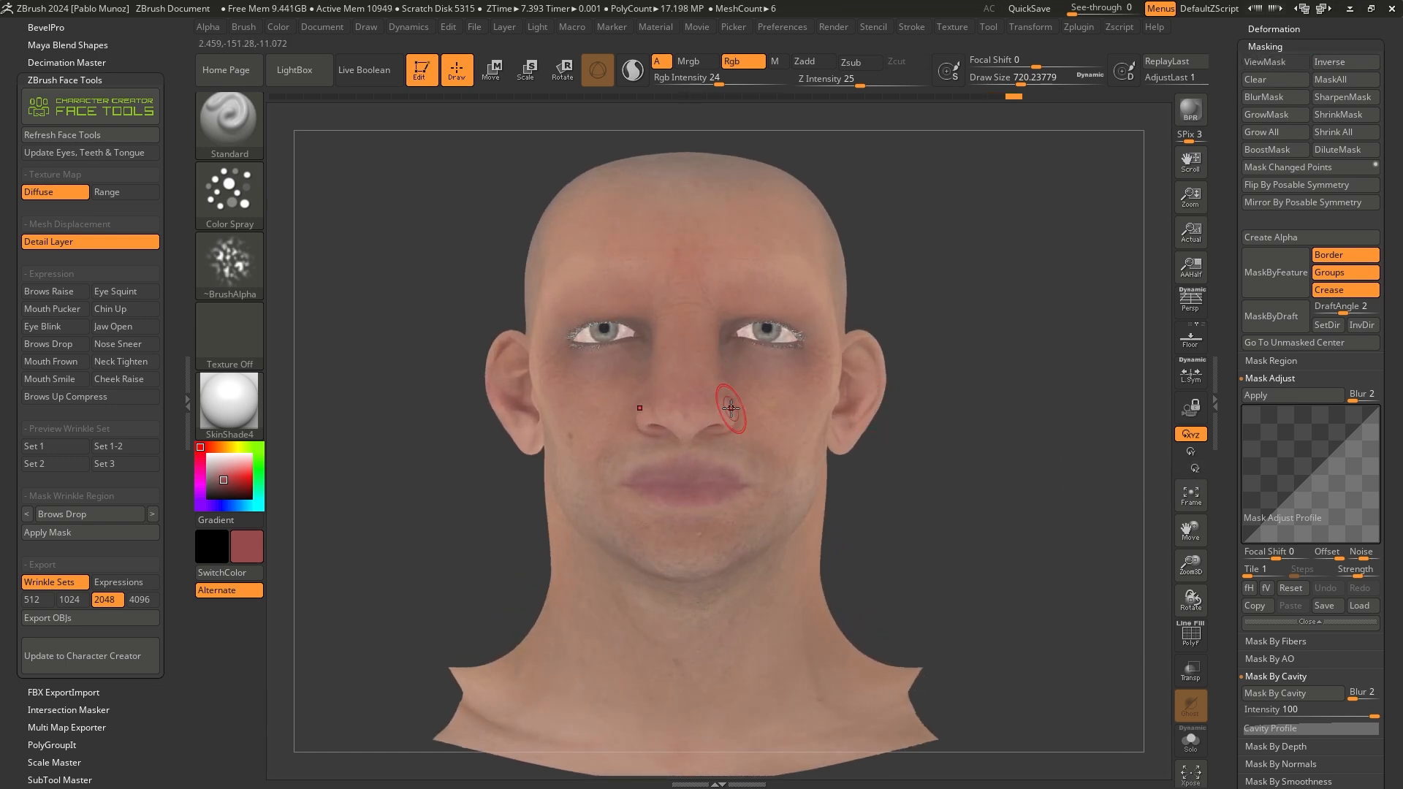
key("space")
left_click_drag(780, 378, 795, 378)
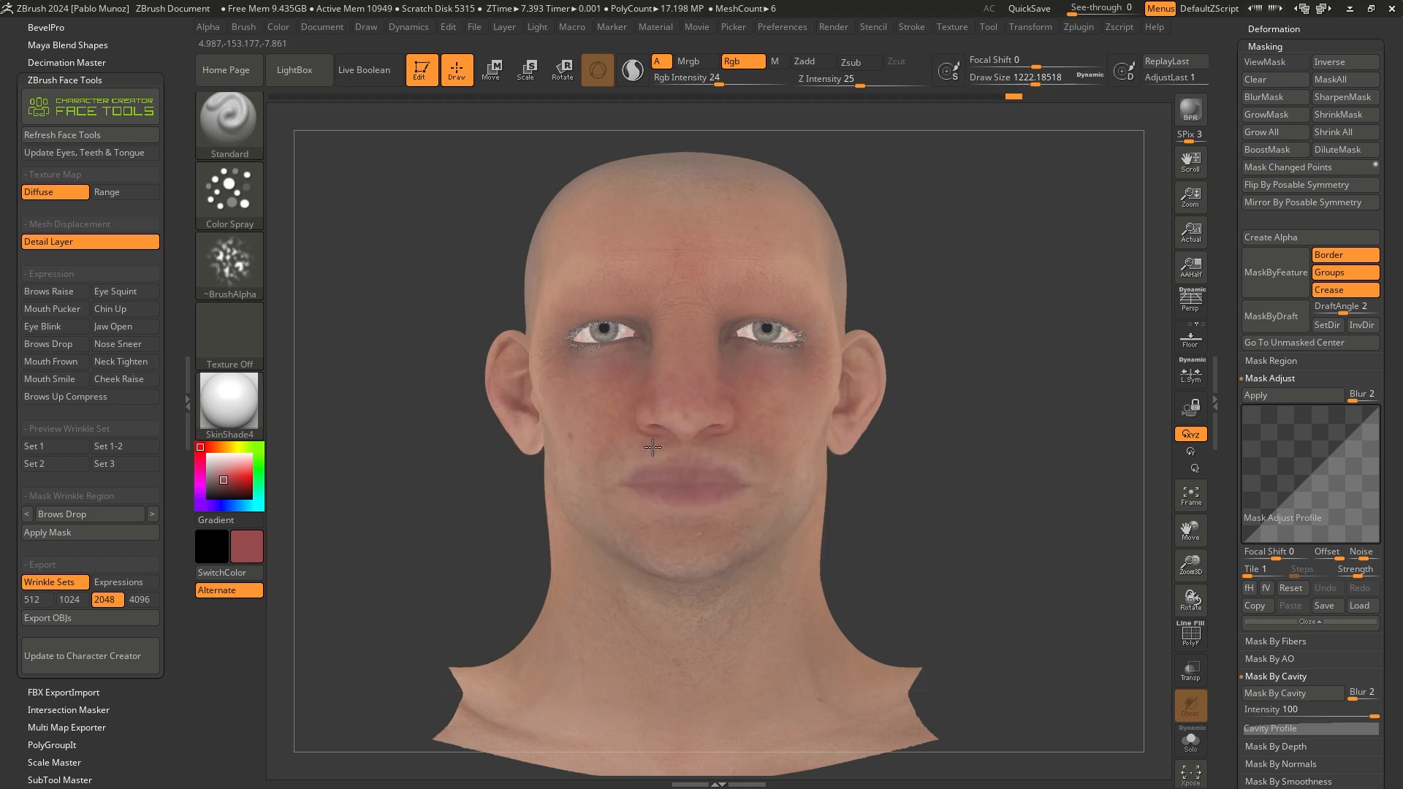
mouse_move(1054, 326)
right_mouse_down()
mouse_move(1071, 322)
mouse_move(978, 353)
mouse_move(970, 375)
right_mouse_up()
key("ctrl+z")
mouse_move(888, 387)
right_mouse_down("ctrl")
mouse_move(868, 357)
mouse_move(899, 326)
right_mouse_up("ctrl")
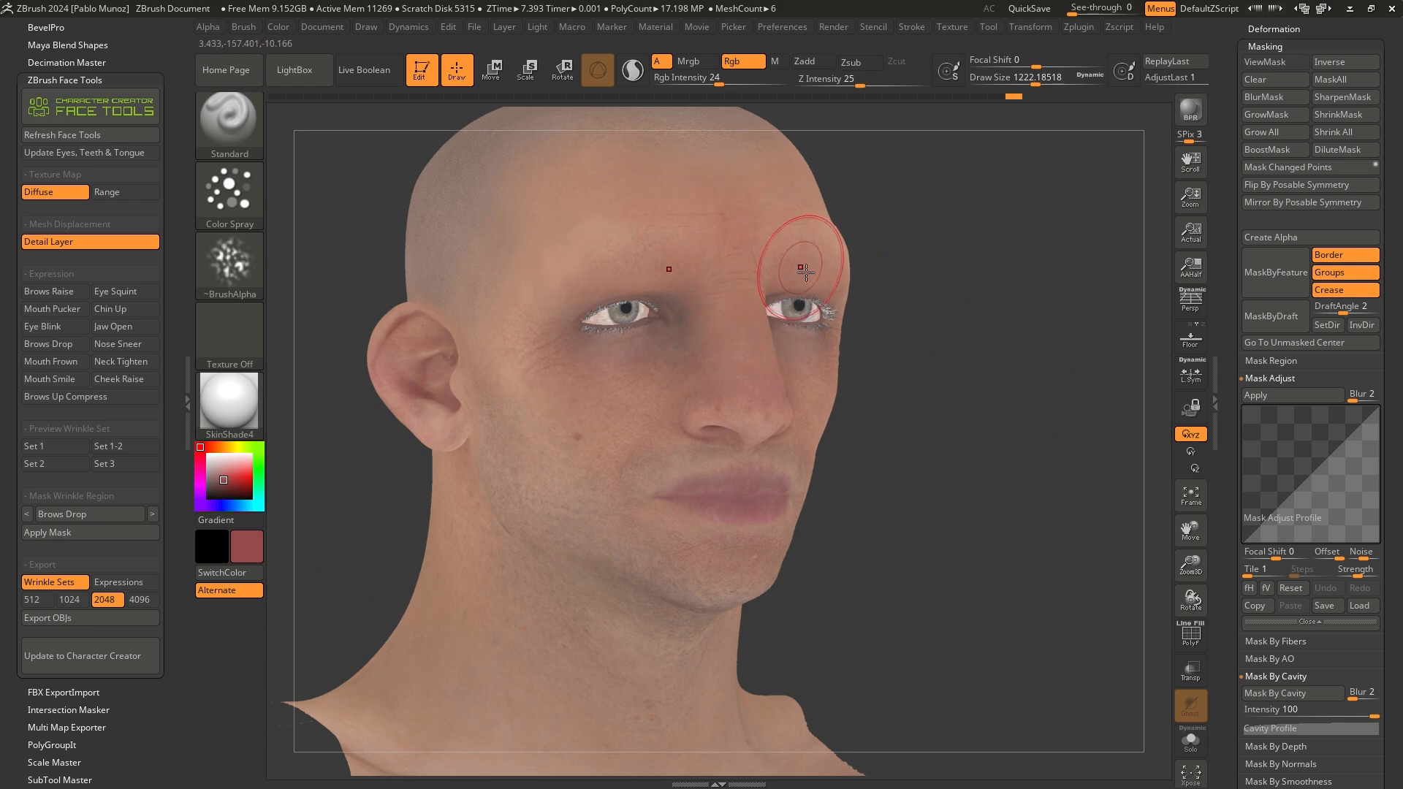
Open the polypaint Adjust Colors dialog for the masked head.
left_click_drag(1232, 454, 1232, 285)
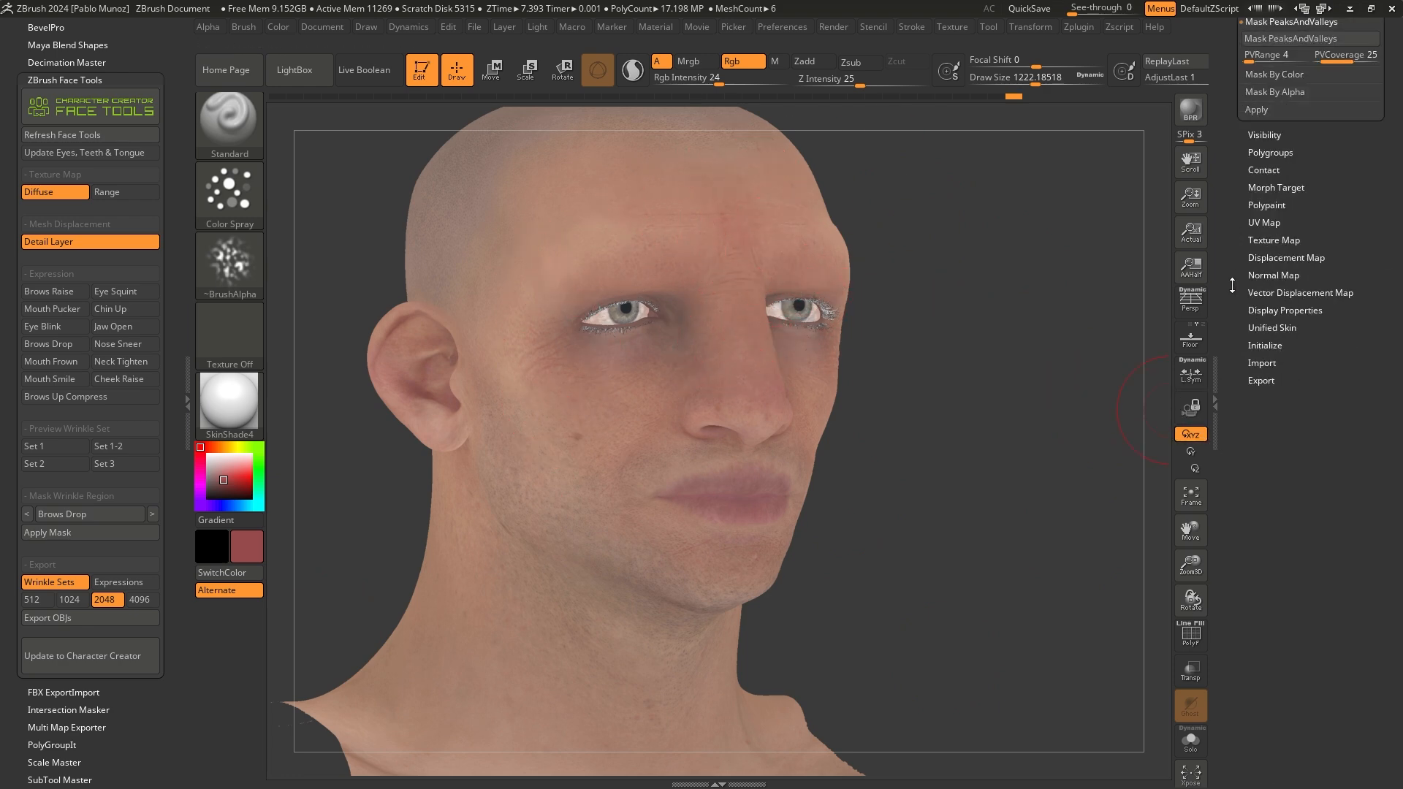
key("shift")
left_click(1285, 152)
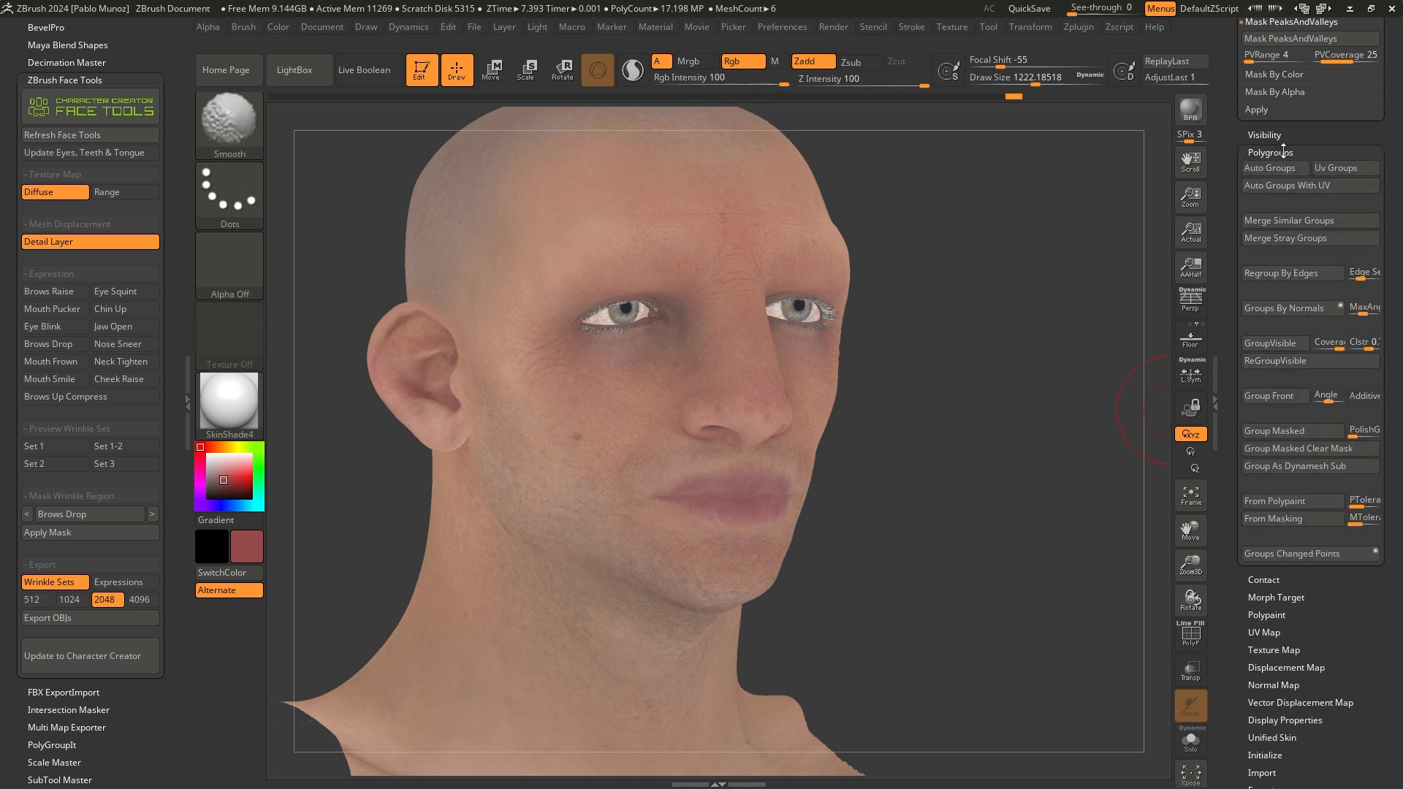
left_click(1266, 153)
left_click_drag(1300, 188, 1287, 309)
left_click(1275, 325, "shift")
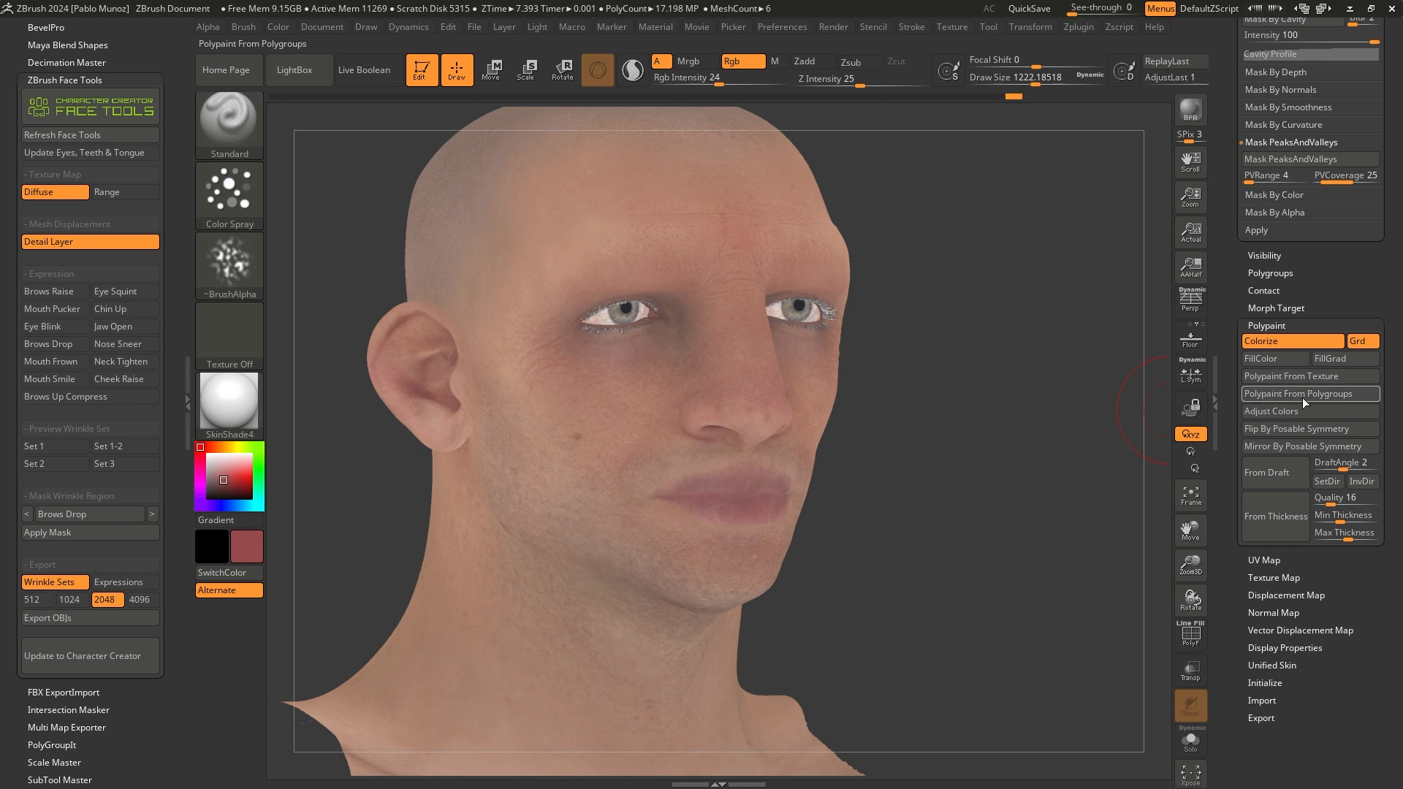
left_click(1264, 413)
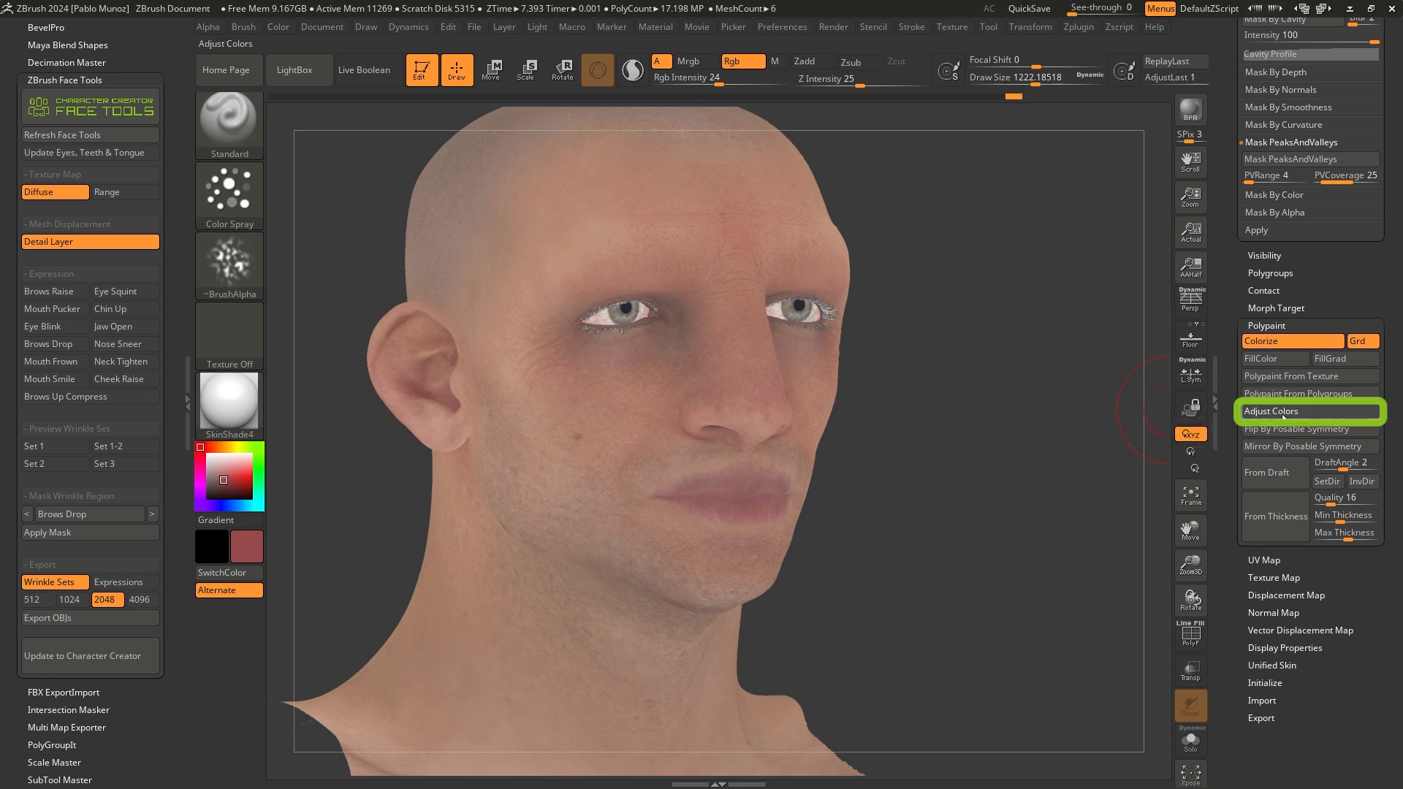
Hide the mask and materials in the Adjust Colors preview and turn the previewed head to a three-quarter view.
right_click_drag(965, 201, 957, 354, "ctrl")
right_click_drag(972, 413, 990, 377, "ctrl")
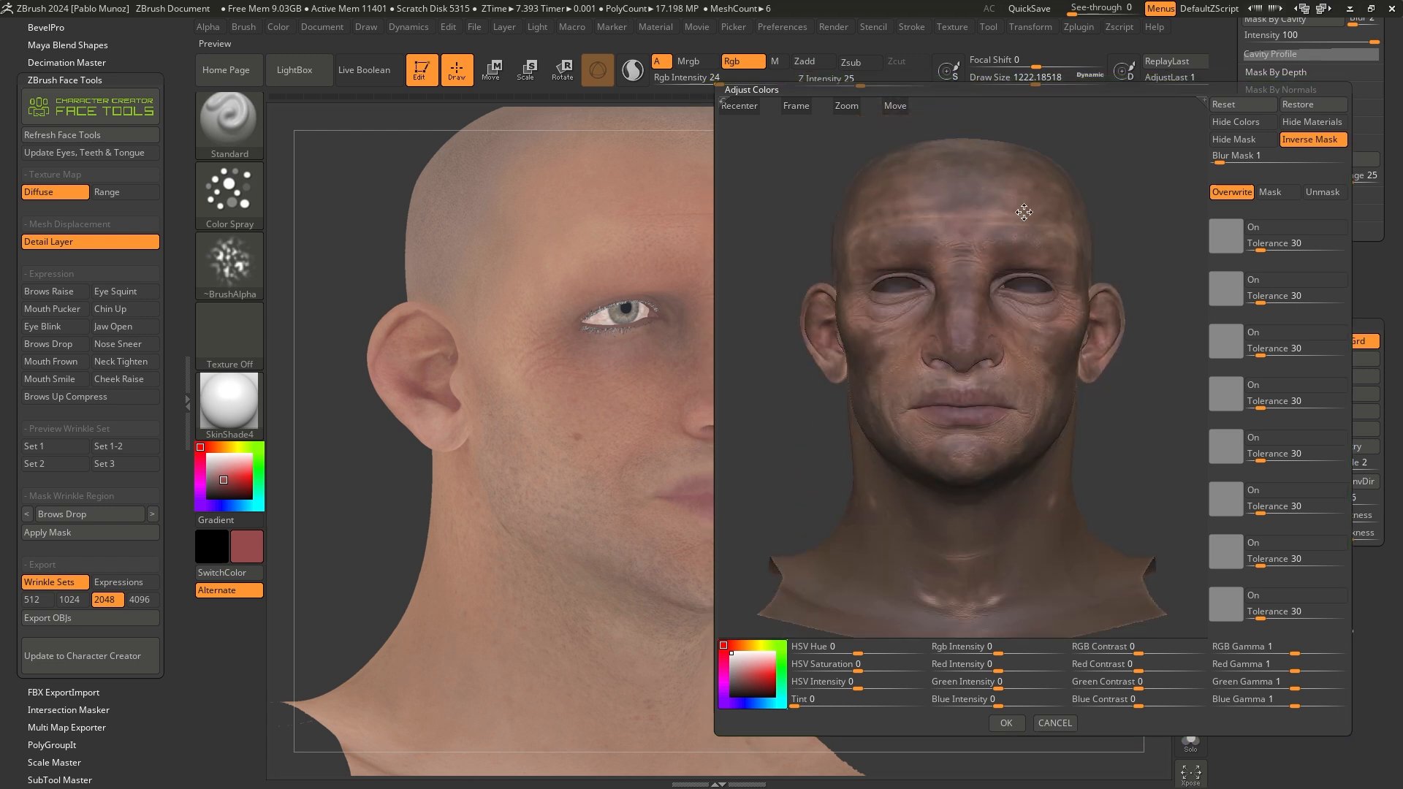
right_click_drag(941, 304, 939, 311, "ctrl")
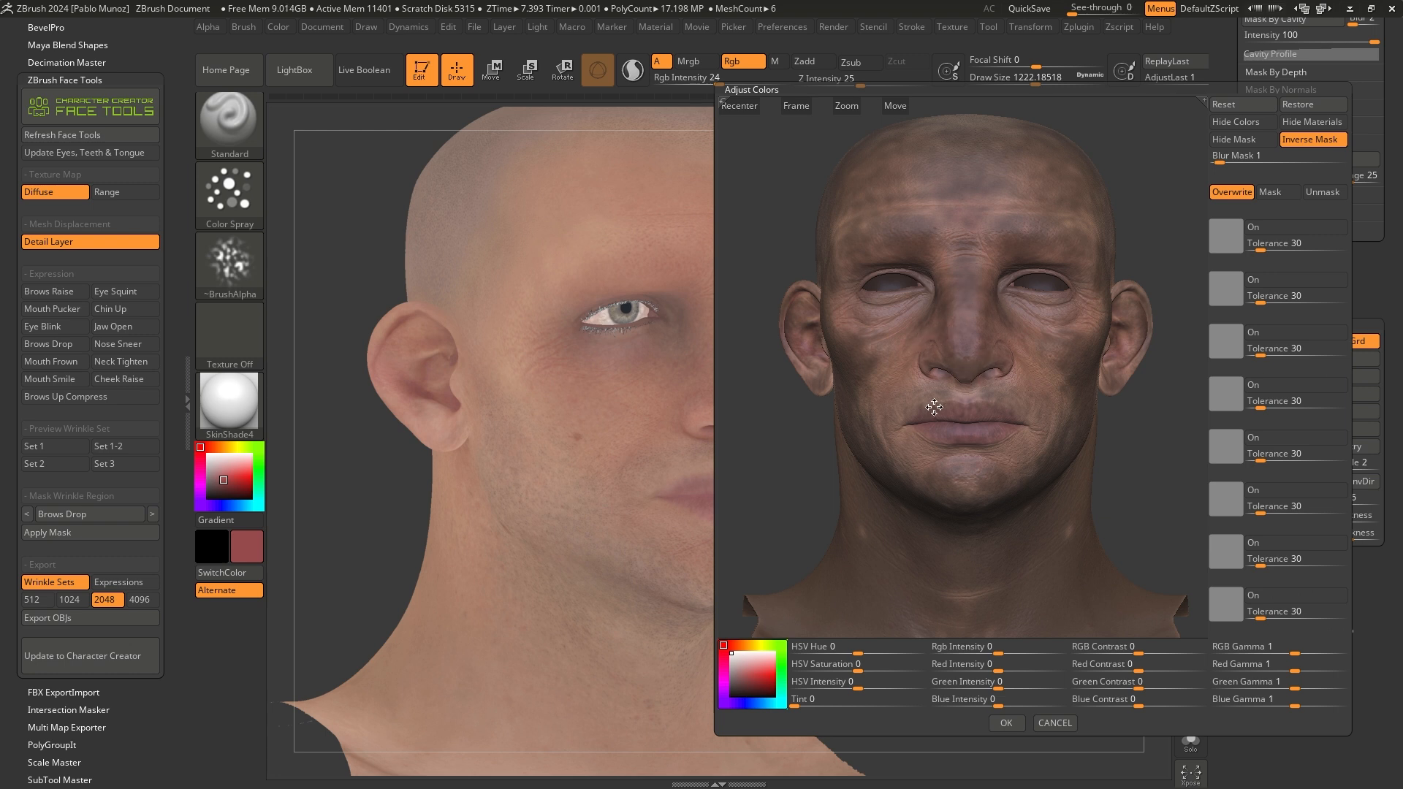
left_click(1233, 139)
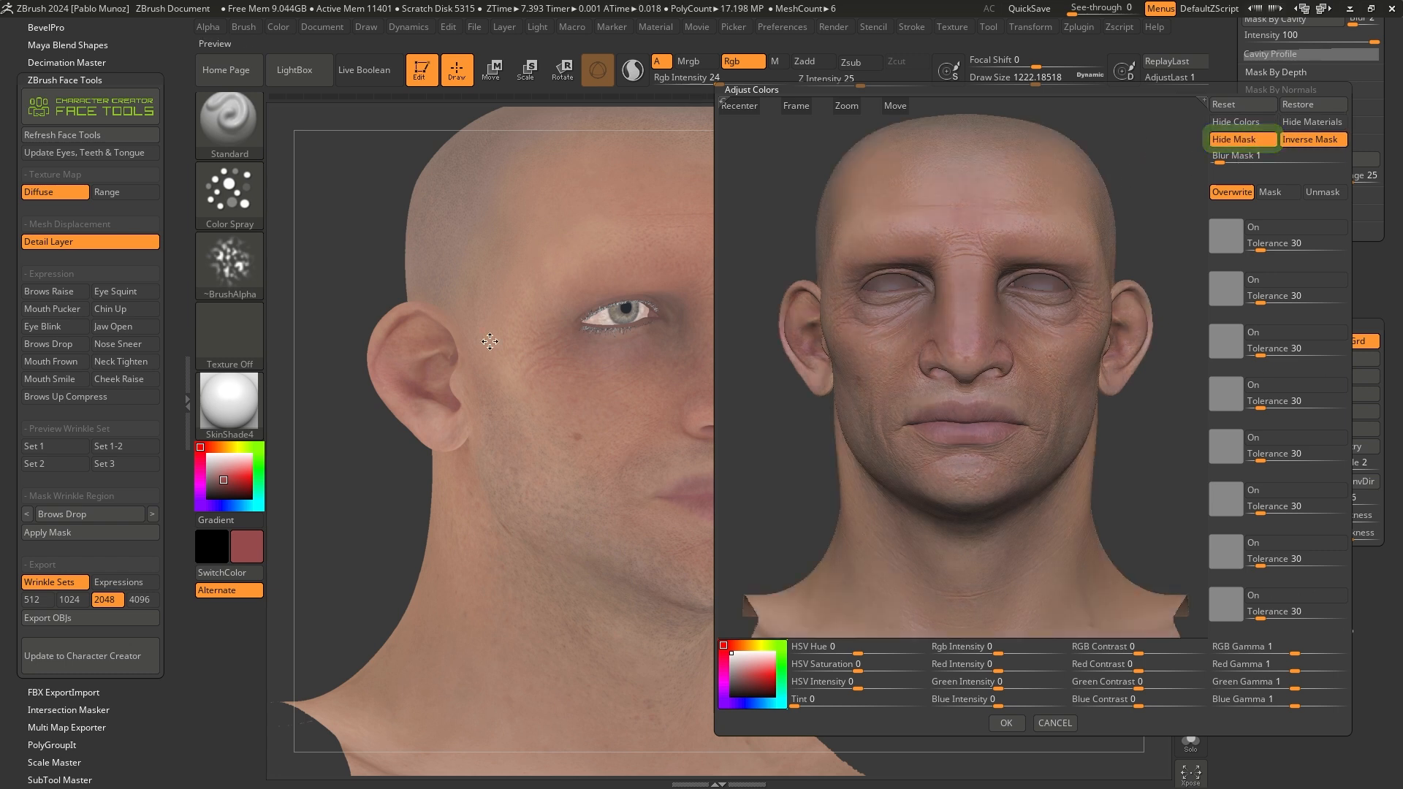
left_click(1310, 128)
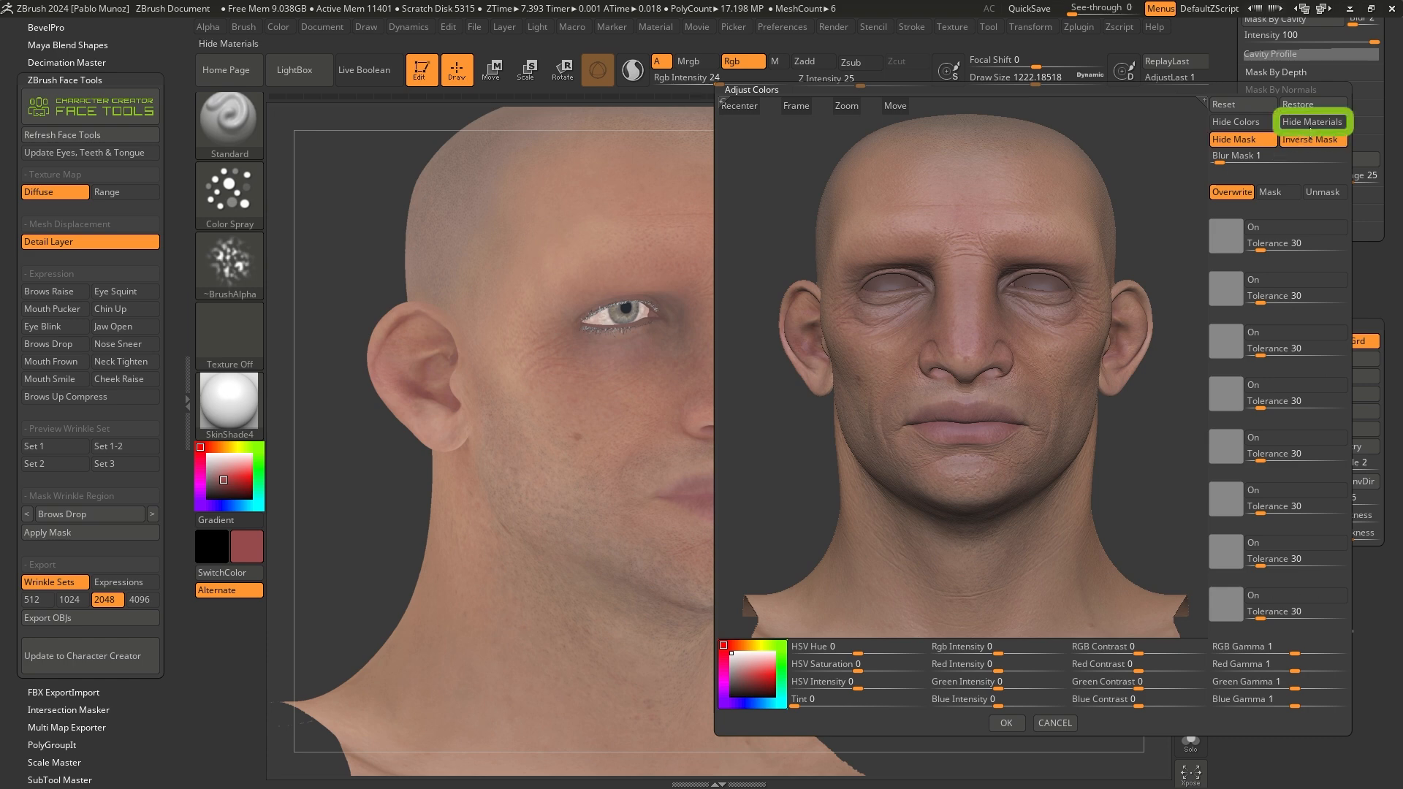
left_click_drag(1029, 281, 1031, 332)
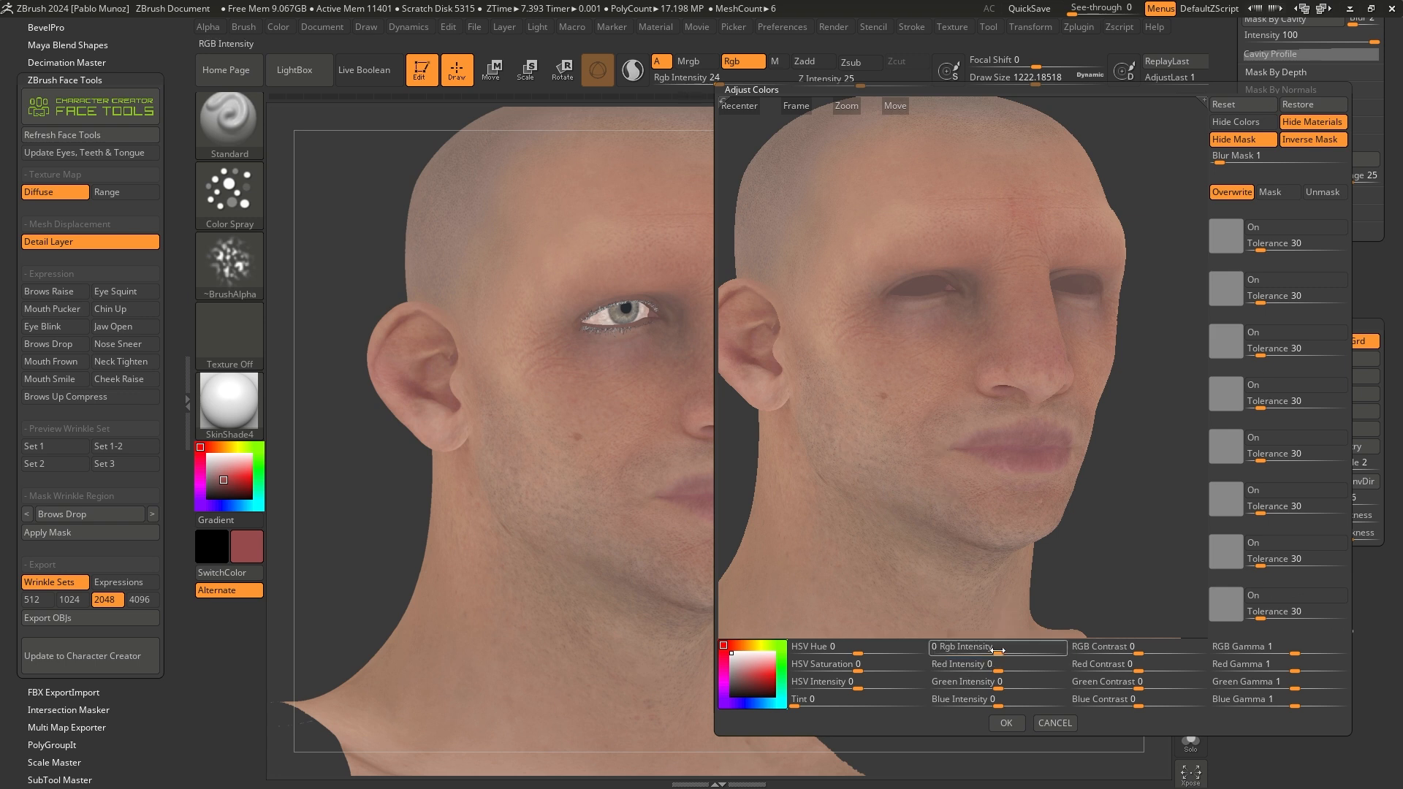
Set Rgb Intensity to -0.12187, Red Contrast to 0.00591, Red Intensity to 0.01544, Green Intensity to 0.01264 and Blue Intensity to 0.02944.
left_click_drag(998, 651, 971, 660)
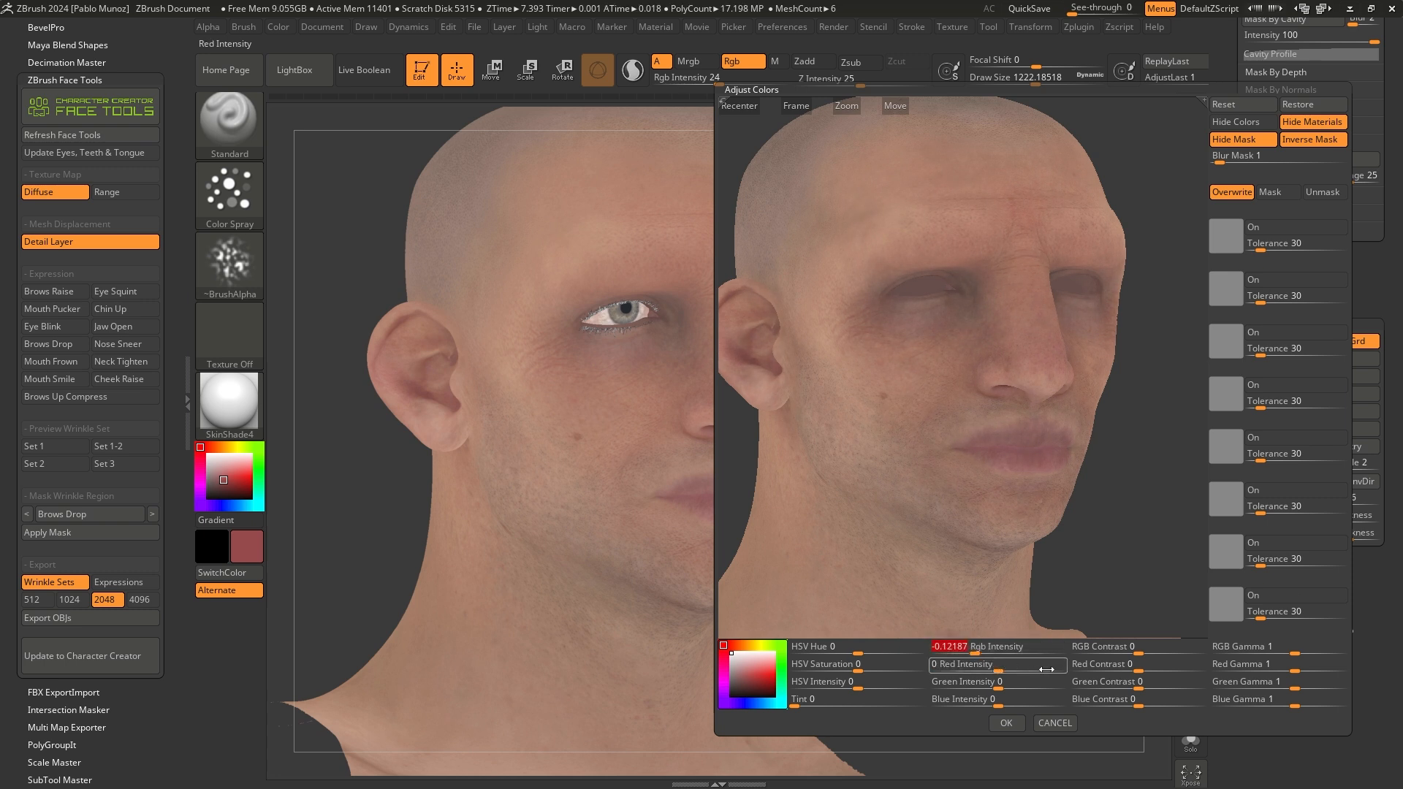
left_click_drag(1140, 670, 1143, 670)
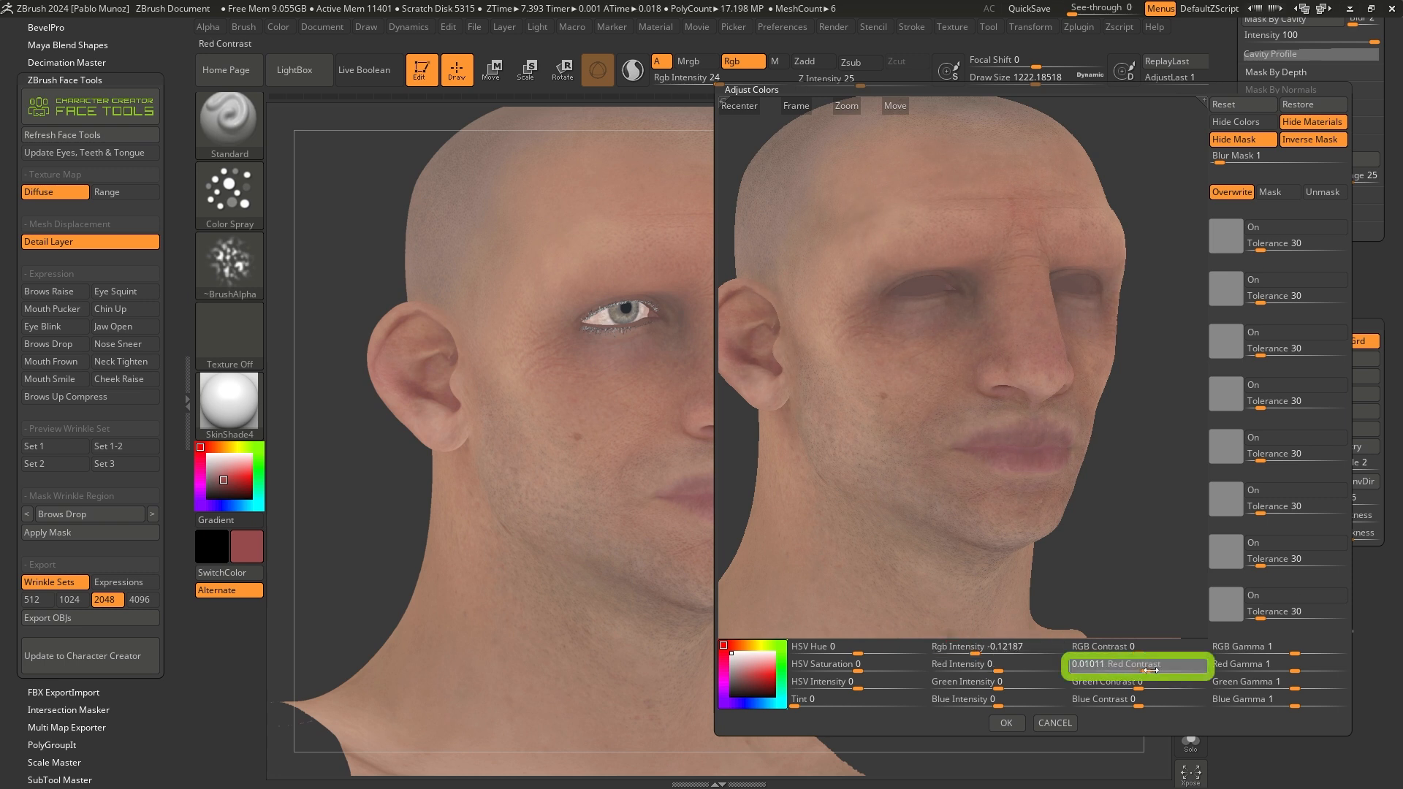
left_click_drag(1146, 672, 1146, 672)
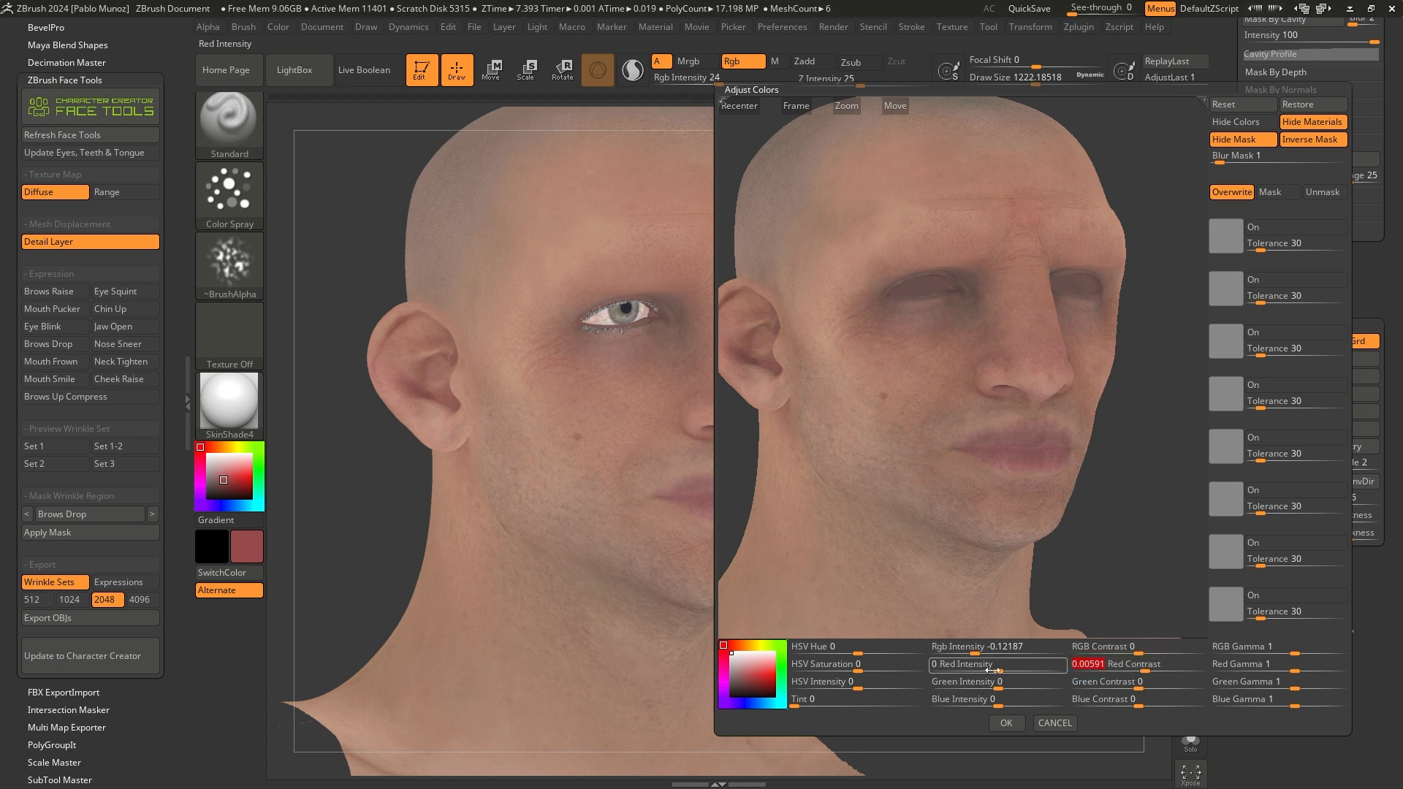
left_click_drag(1001, 670, 1005, 670)
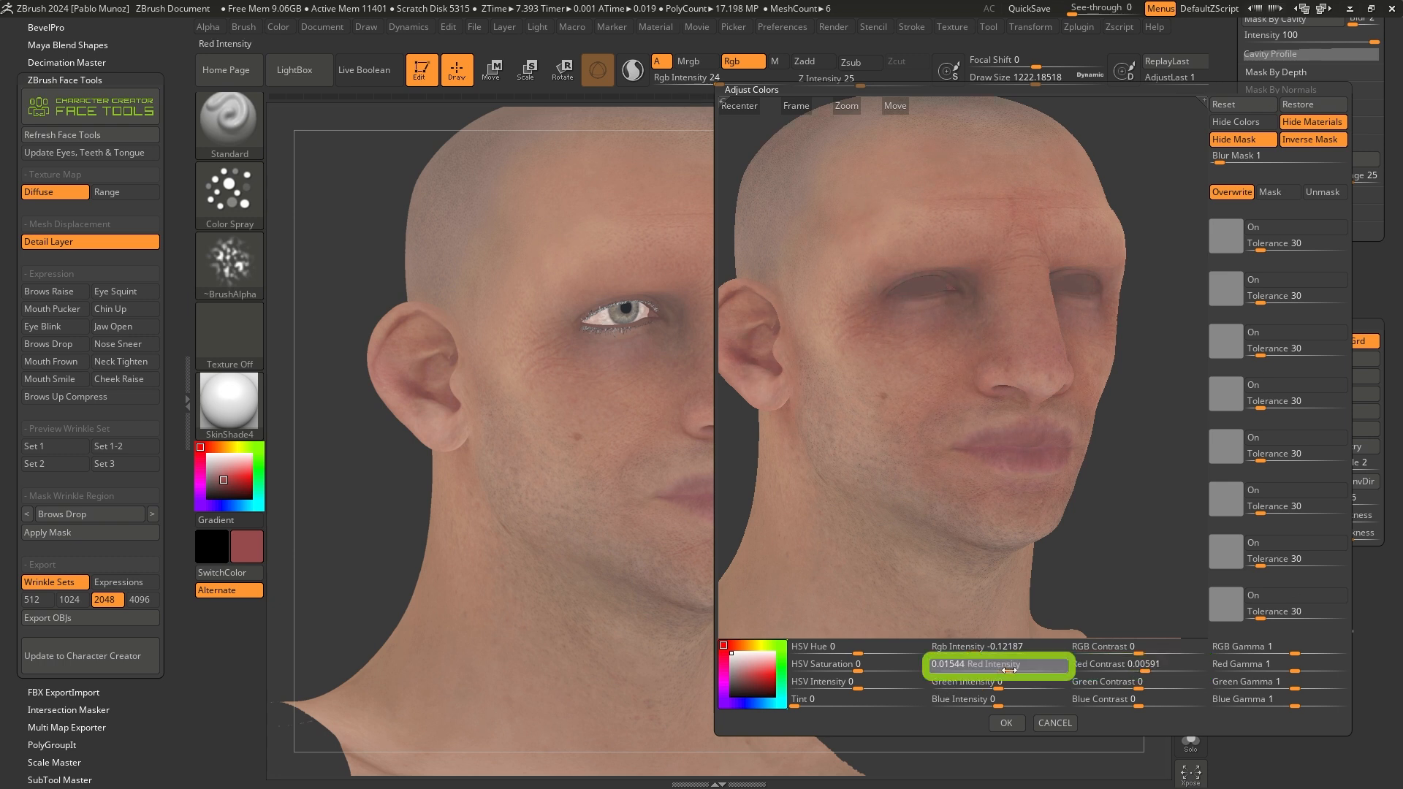
left_click_drag(1008, 671, 1007, 687)
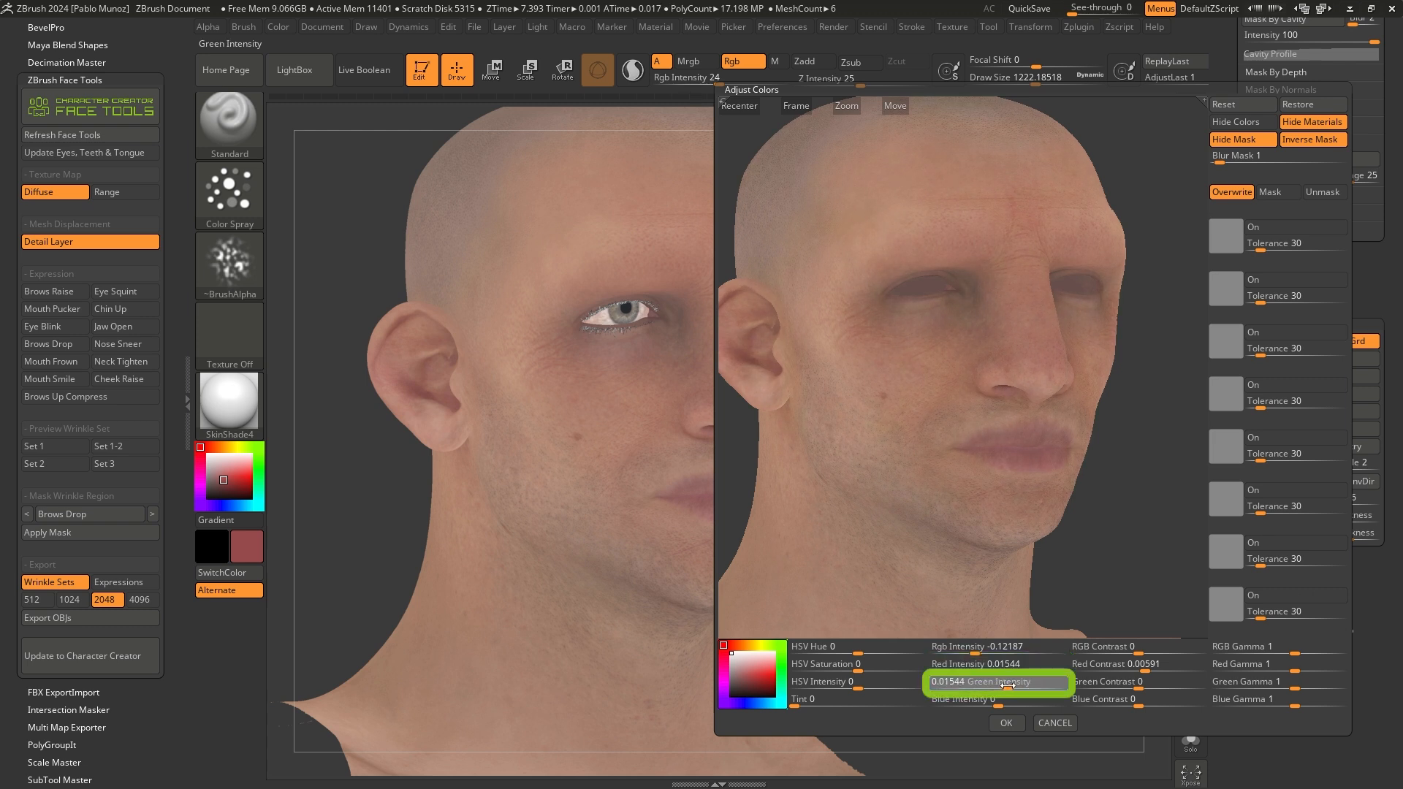
left_click_drag(994, 704, 1023, 704)
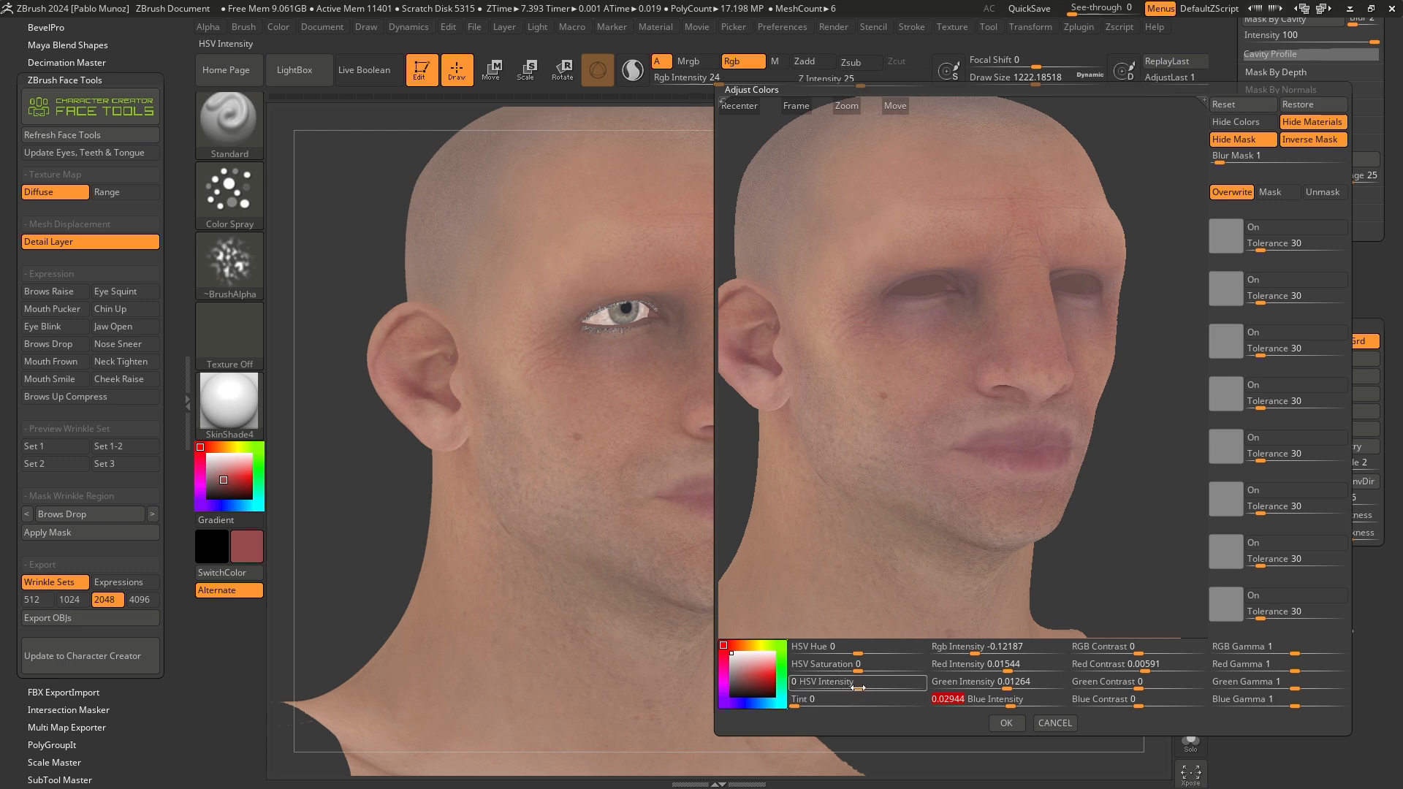
Set HSV Intensity to -0.06473 and HSV Saturation to 0.05325, check the preview against the mask, and accept the colour adjustment.
left_click_drag(857, 688, 852, 687)
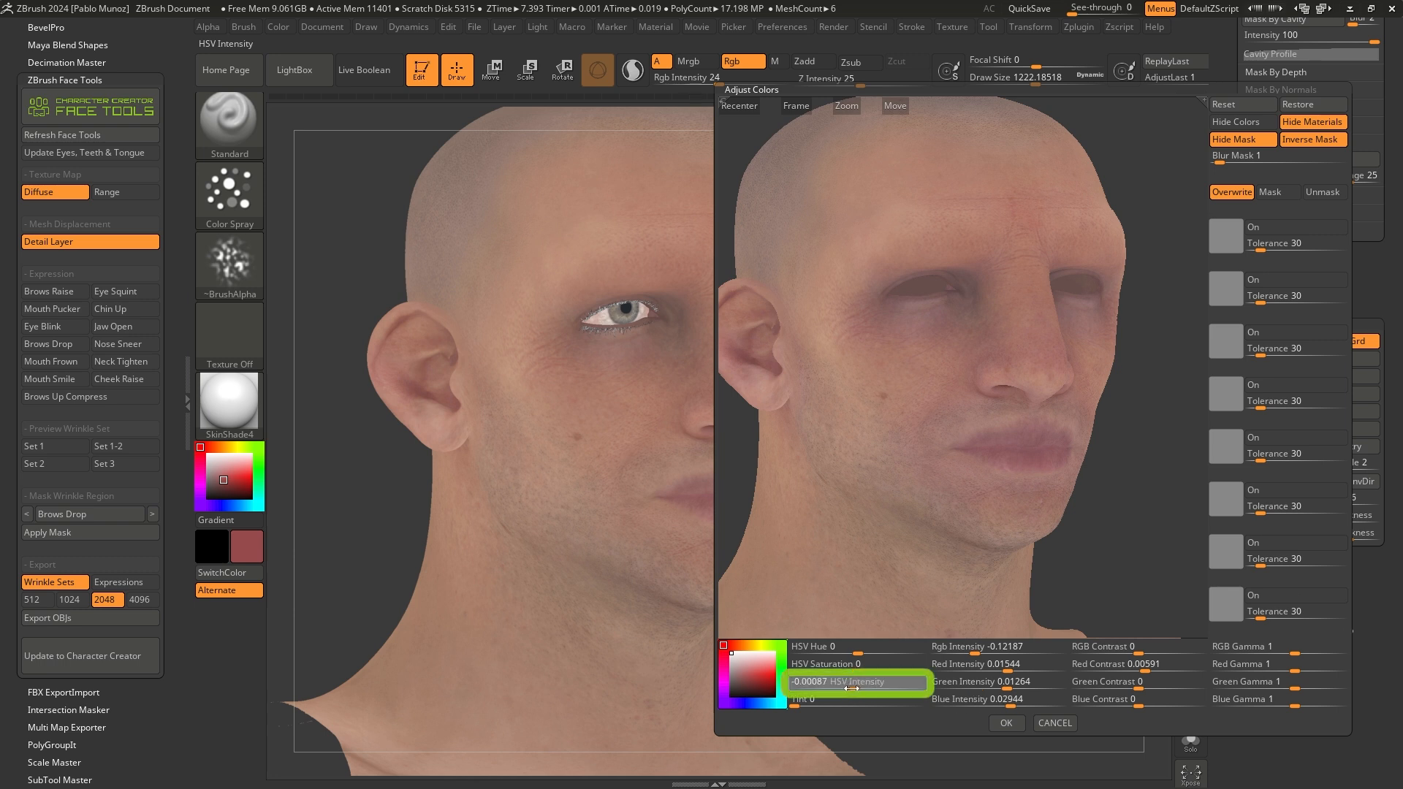
left_click_drag(833, 690, 864, 670)
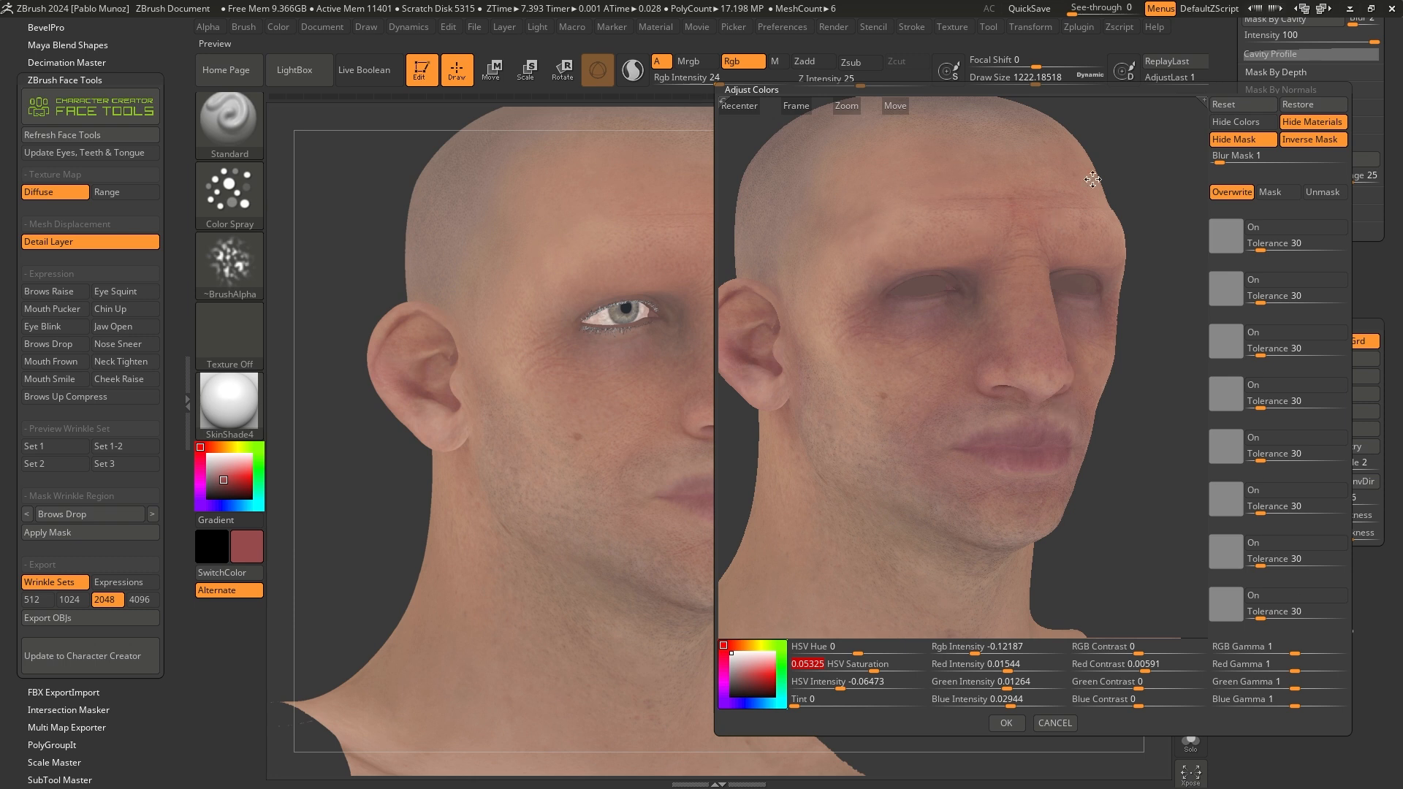
left_click(1251, 140)
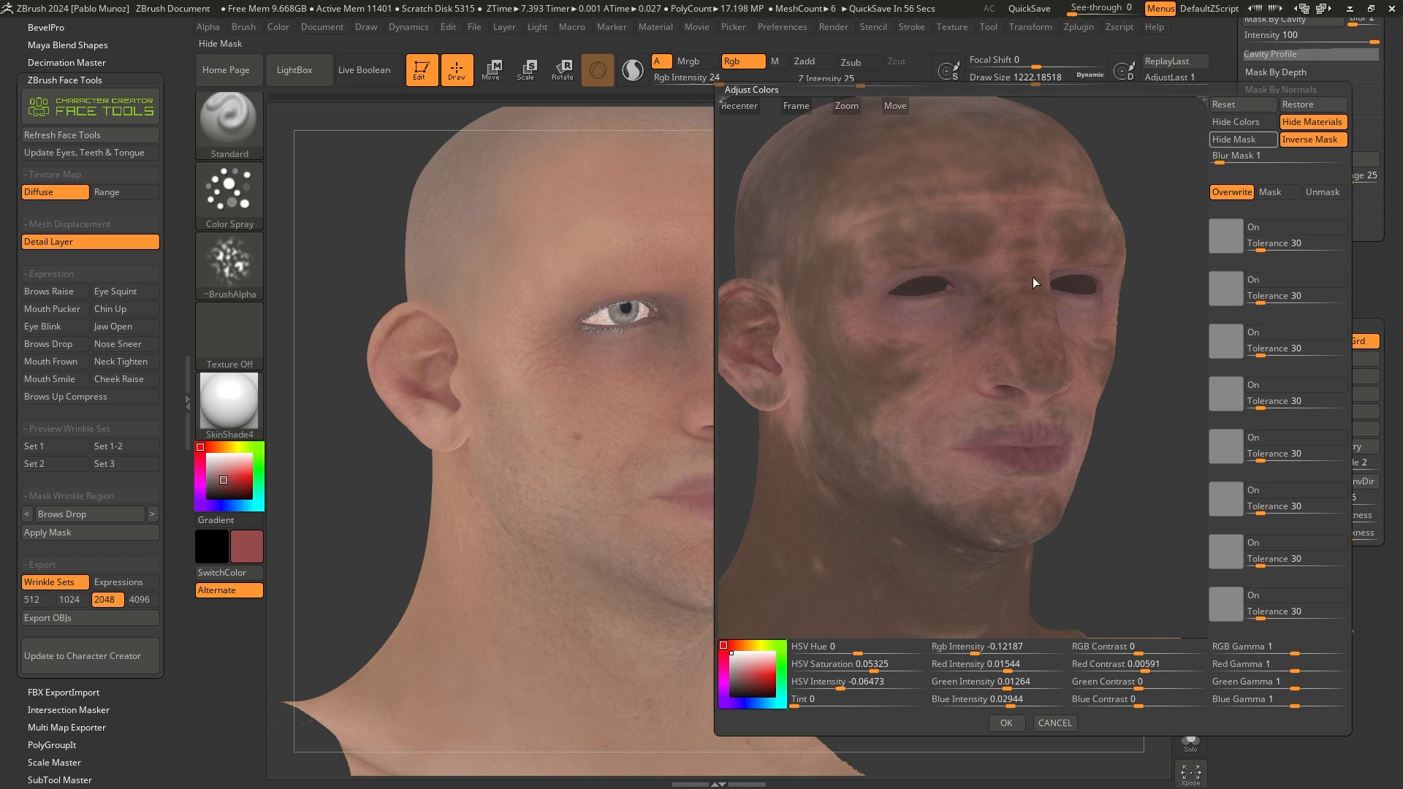
left_click(1239, 140)
left_click(1007, 723)
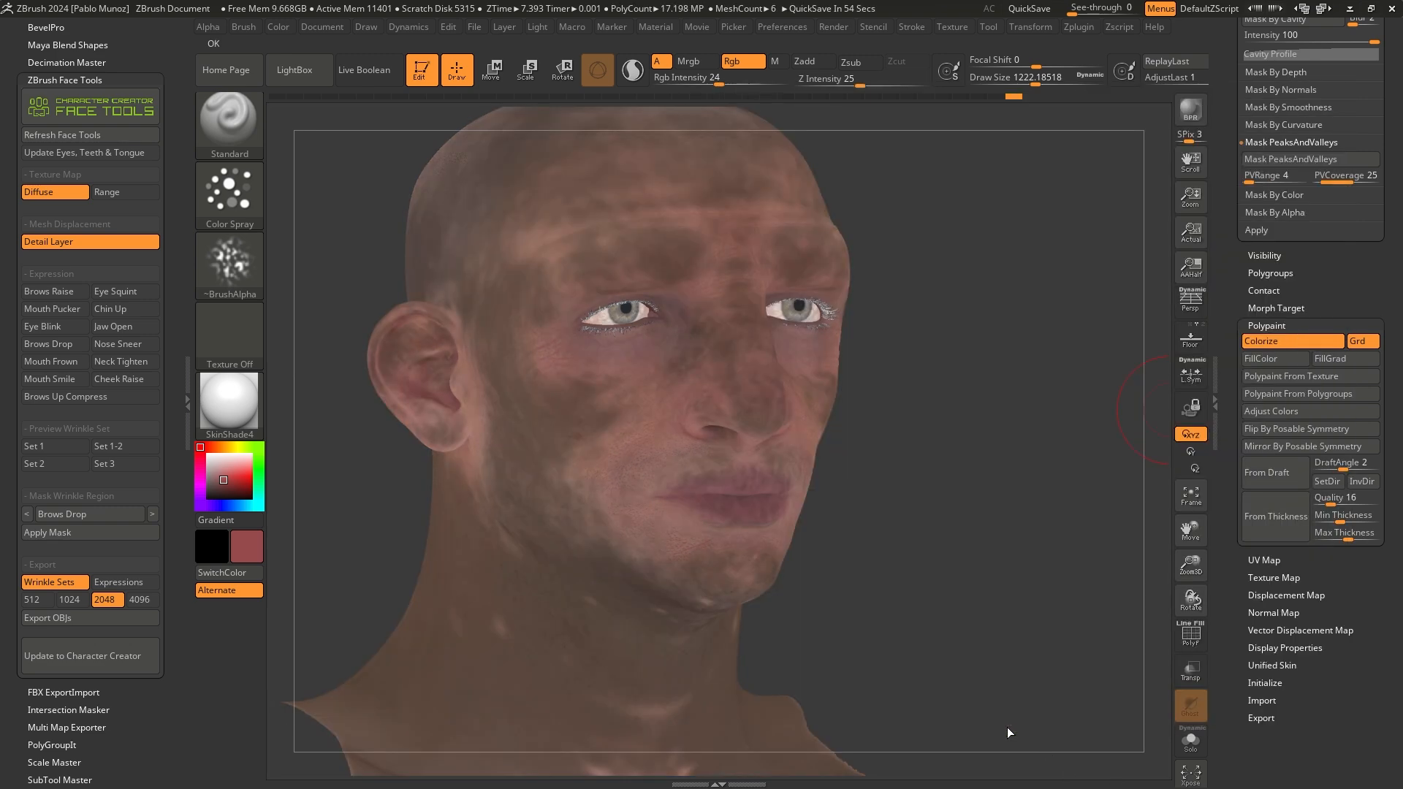
Clear the peaks-and-valleys mask and mask the head by smoothness with a Range of 129.
mouse_move(981, 280)
left_mouse_down("ctrl")
mouse_move(1021, 405)
mouse_move(977, 379)
mouse_move(977, 410)
mouse_move(957, 402)
left_mouse_up("ctrl")
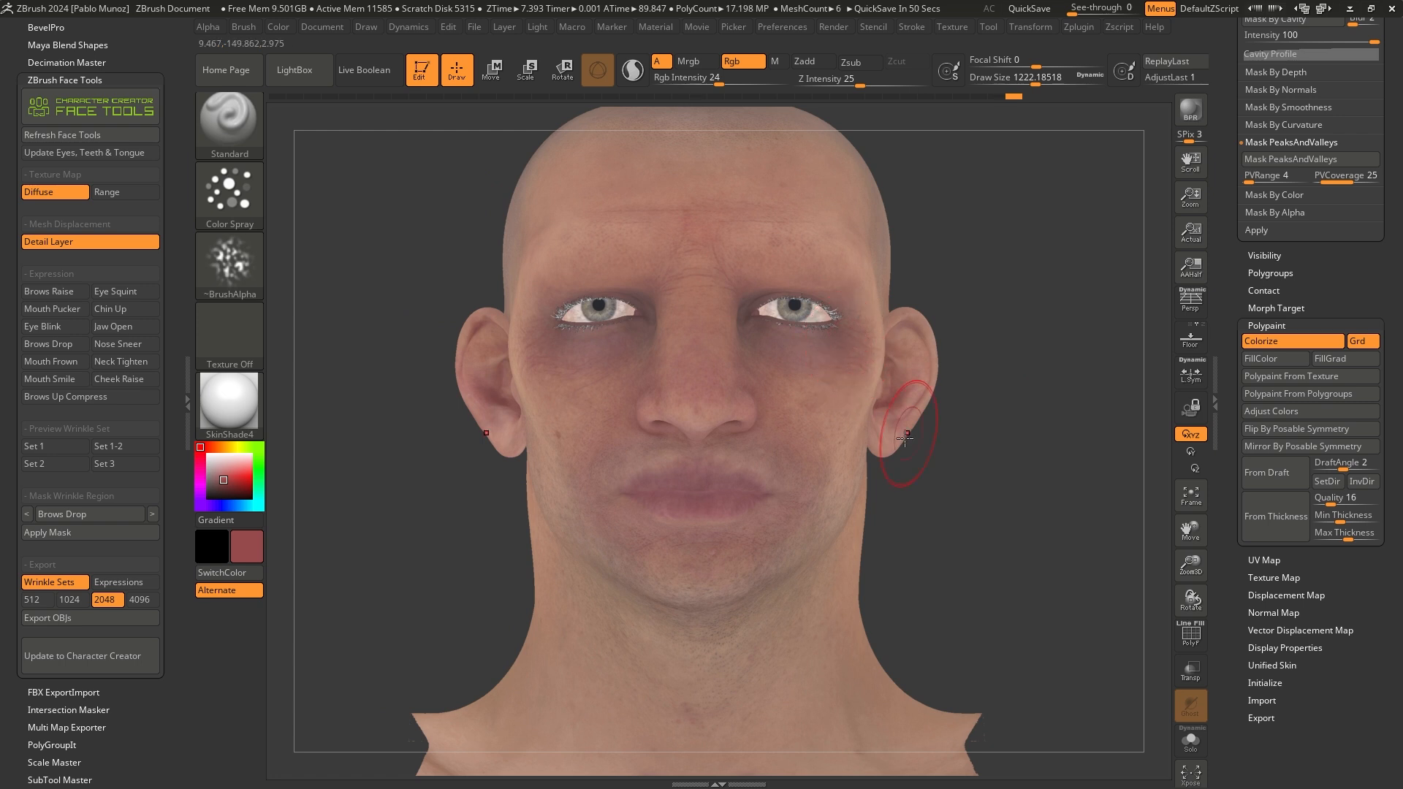
scroll(1308, 293, "up", 3)
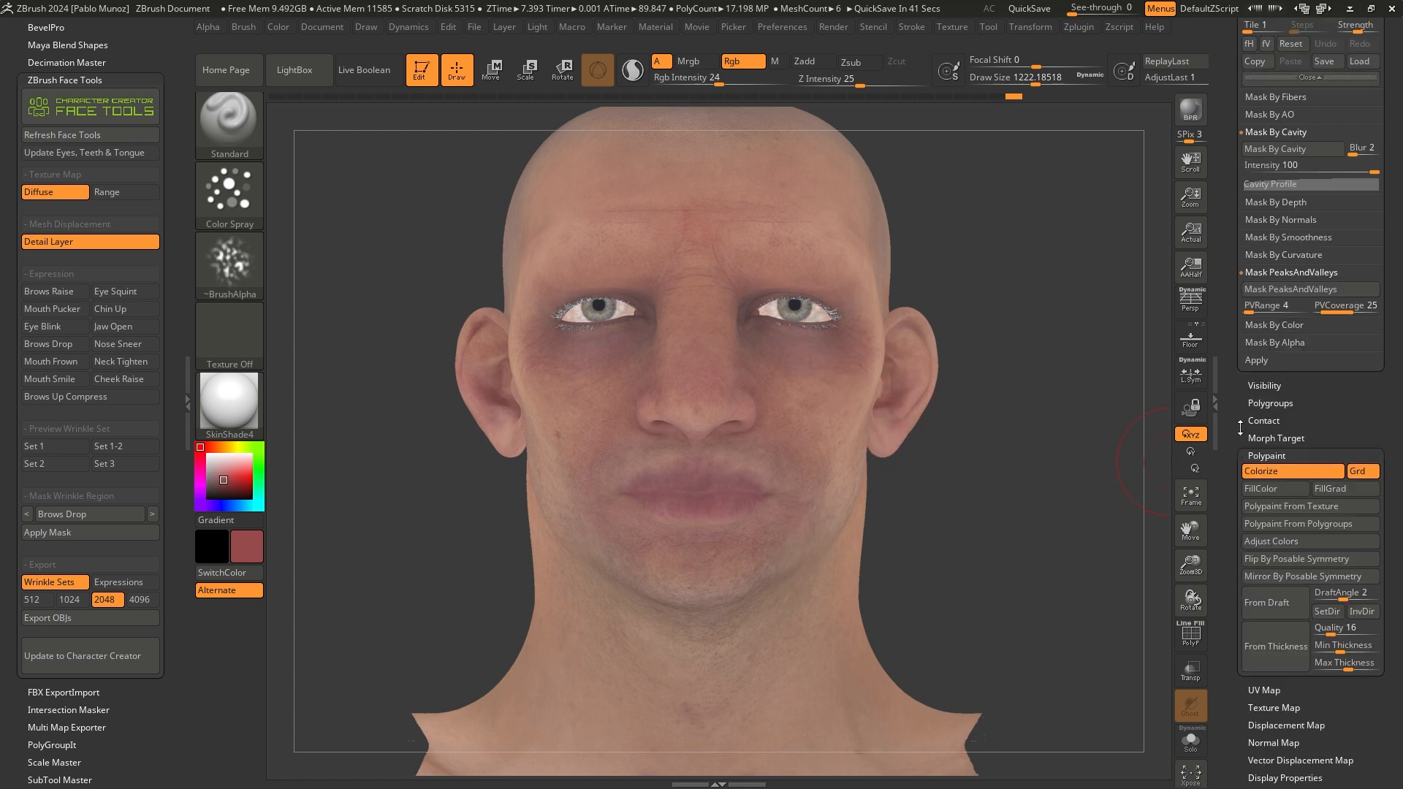
left_click(1322, 237)
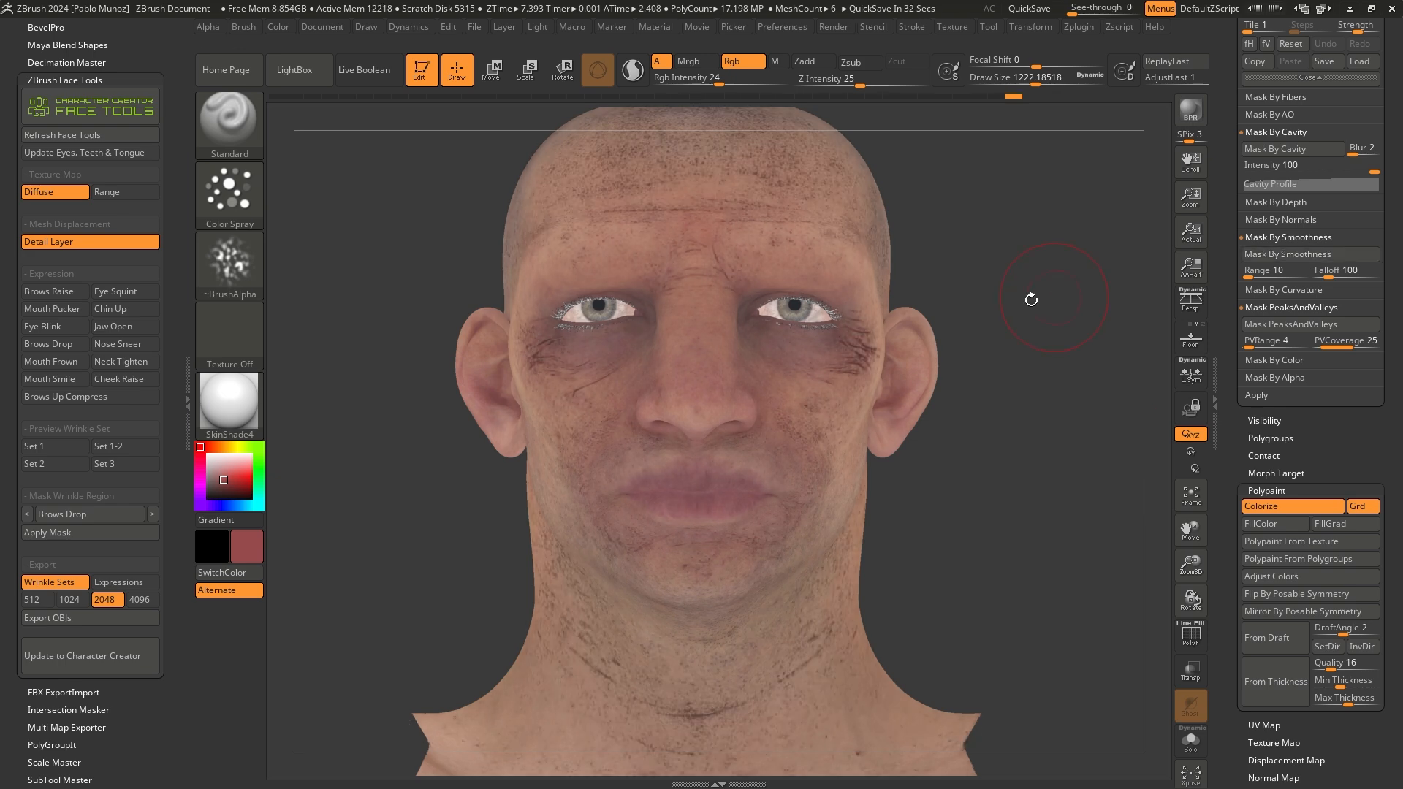
left_click_drag(949, 329, 1023, 339)
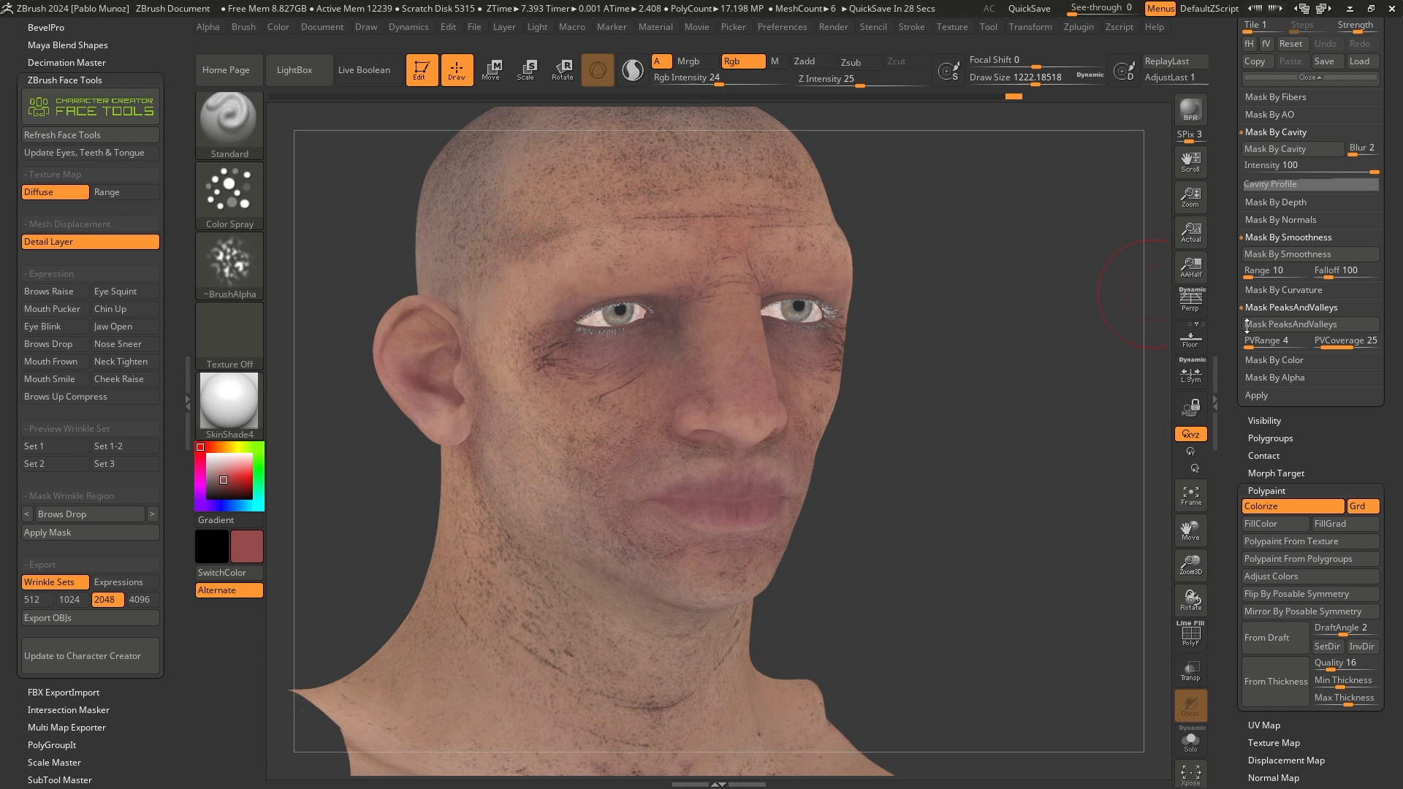
left_click_drag(980, 322, 977, 410, "alt")
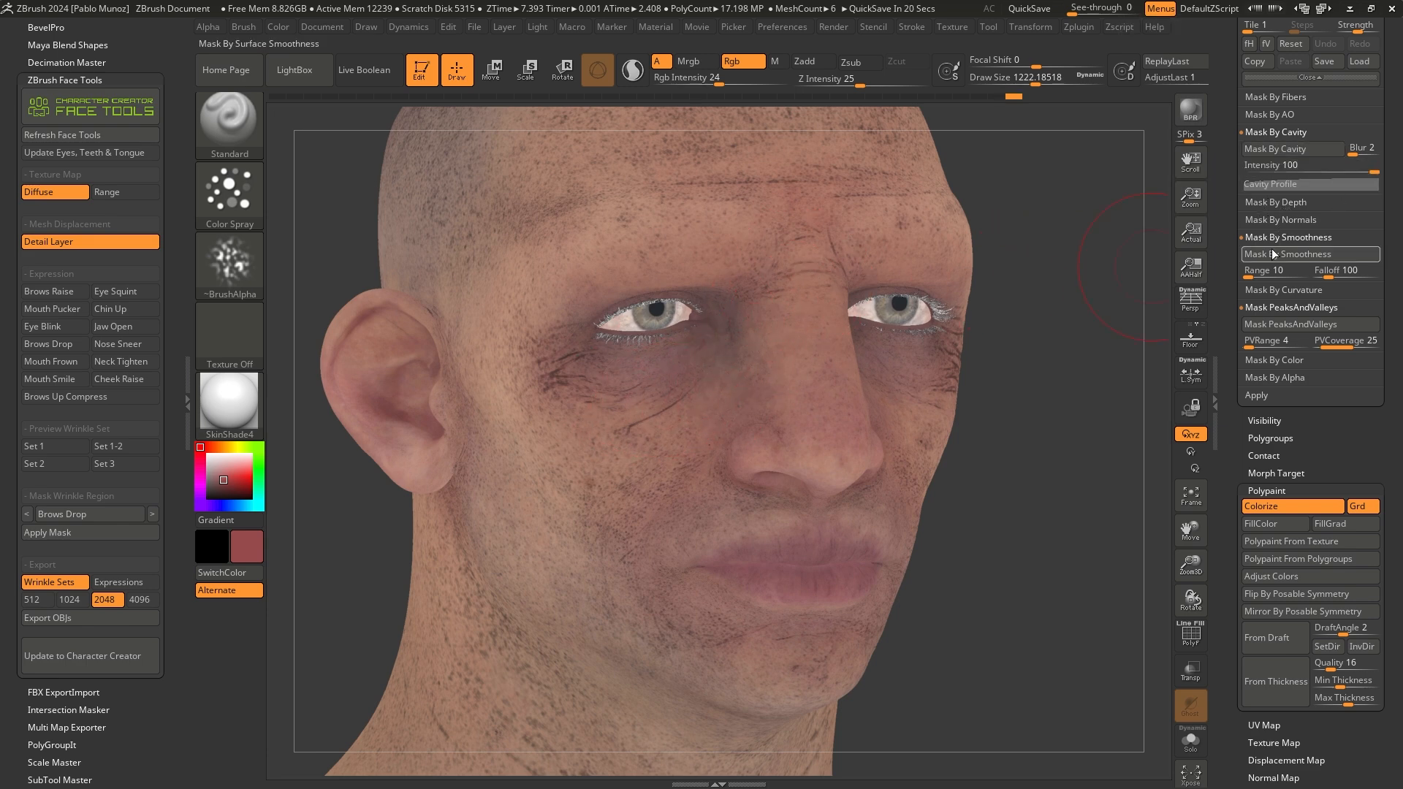
left_click_drag(1248, 277, 1256, 278)
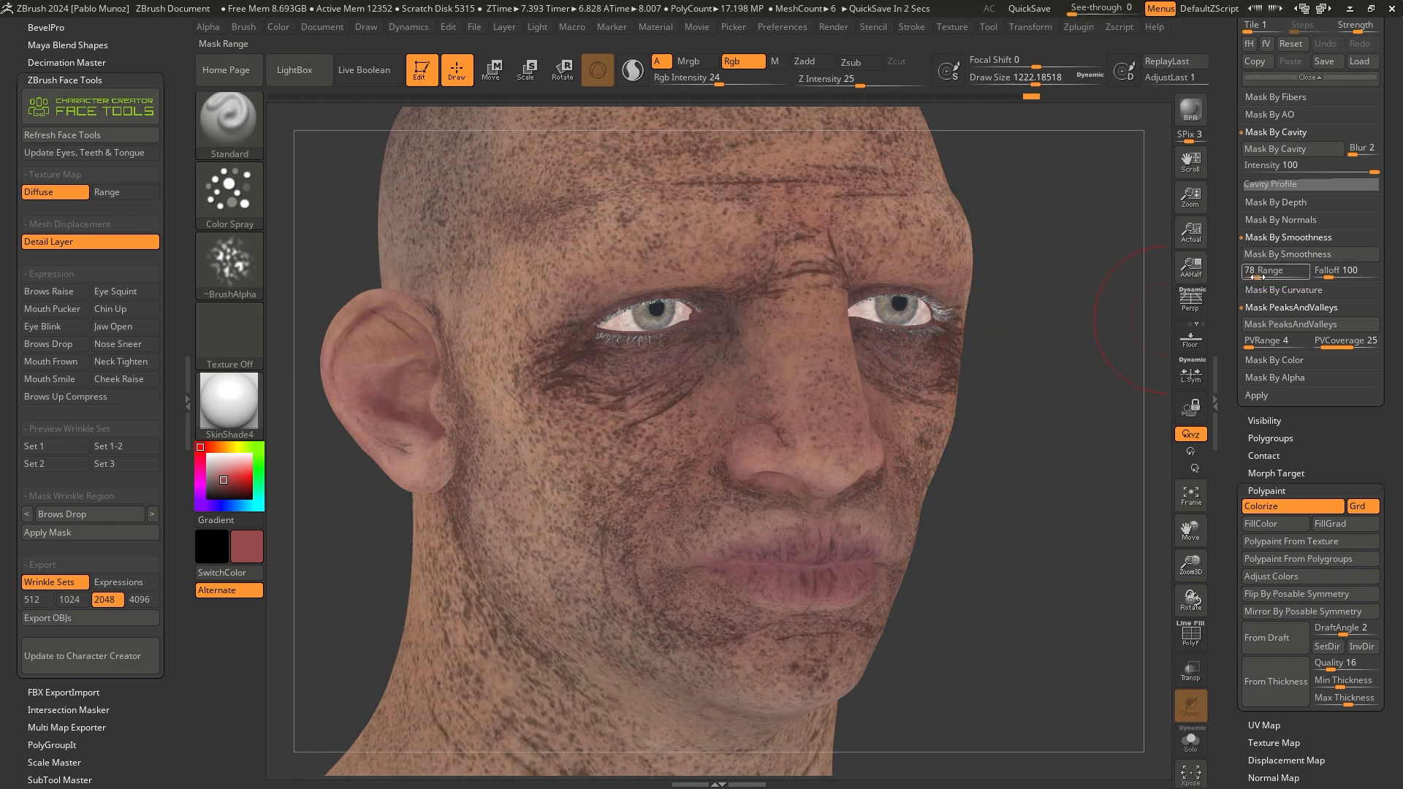
left_click_drag(1256, 278, 1263, 278)
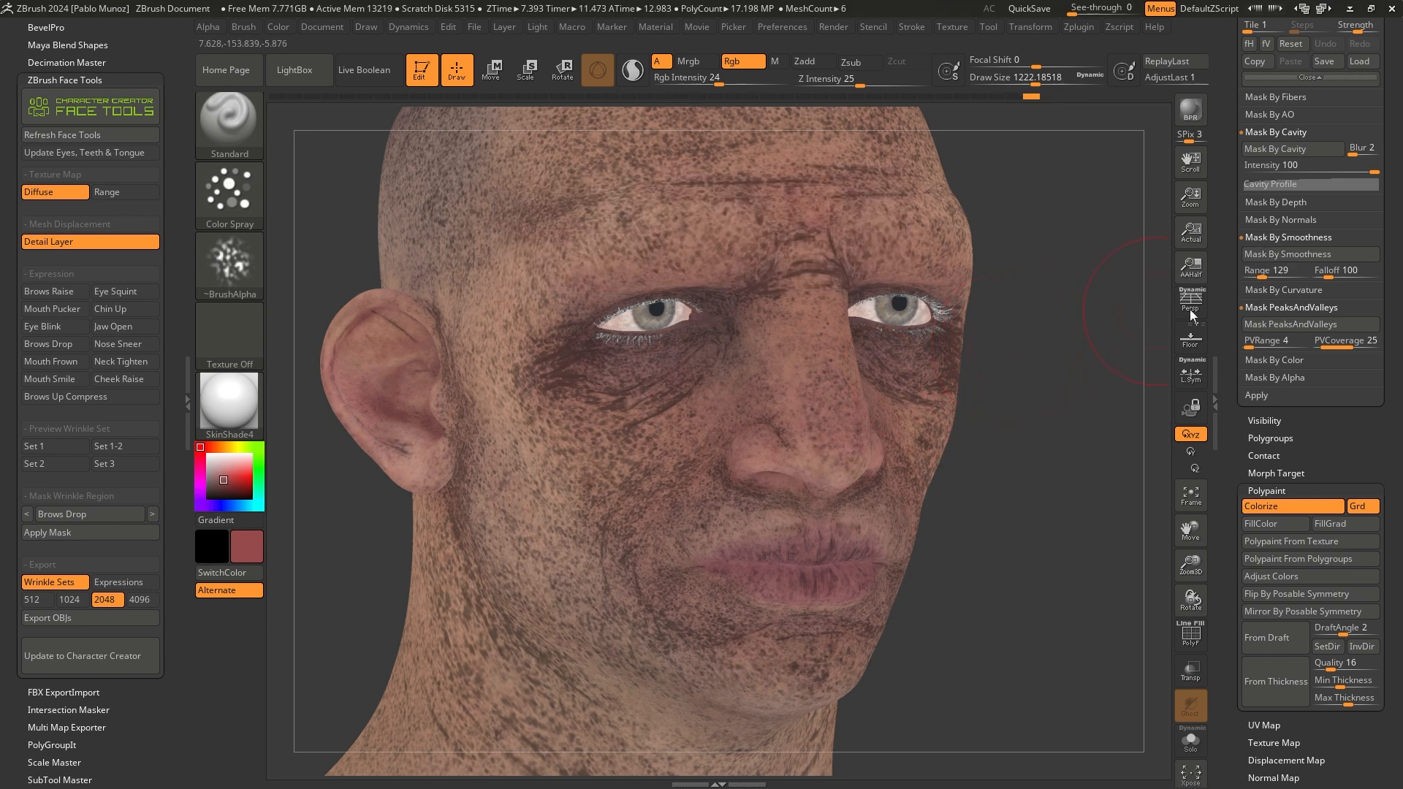
Soften the smoothness mask with Mask Adjust at subdivision level 4 and return the head to level 7.
scroll(1293, 328, "up", 4)
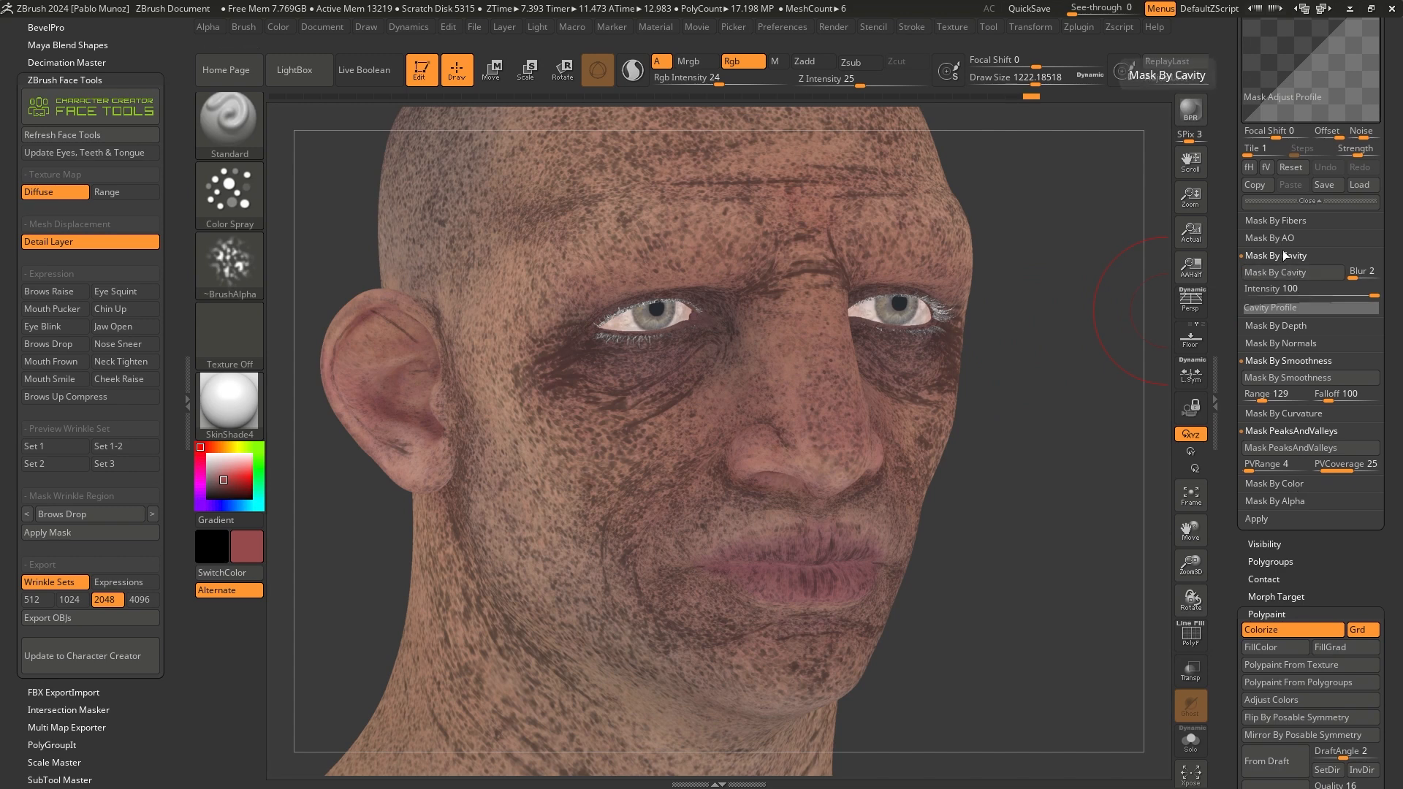
left_click_drag(1234, 202, 1228, 294)
left_click_drag(1232, 196, 1228, 406)
left_click_drag(1234, 146, 1240, 344)
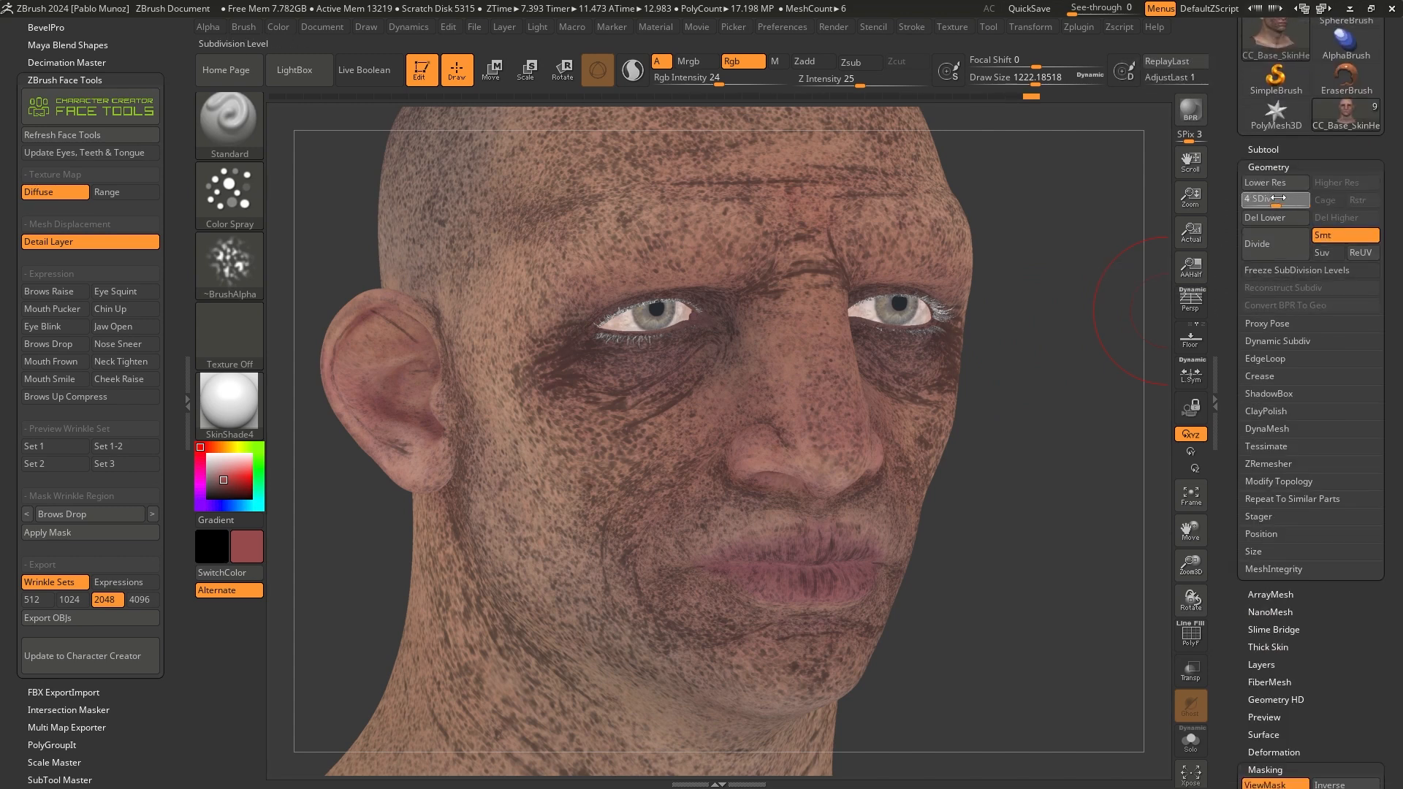
left_click_drag(1292, 520, 1249, 426)
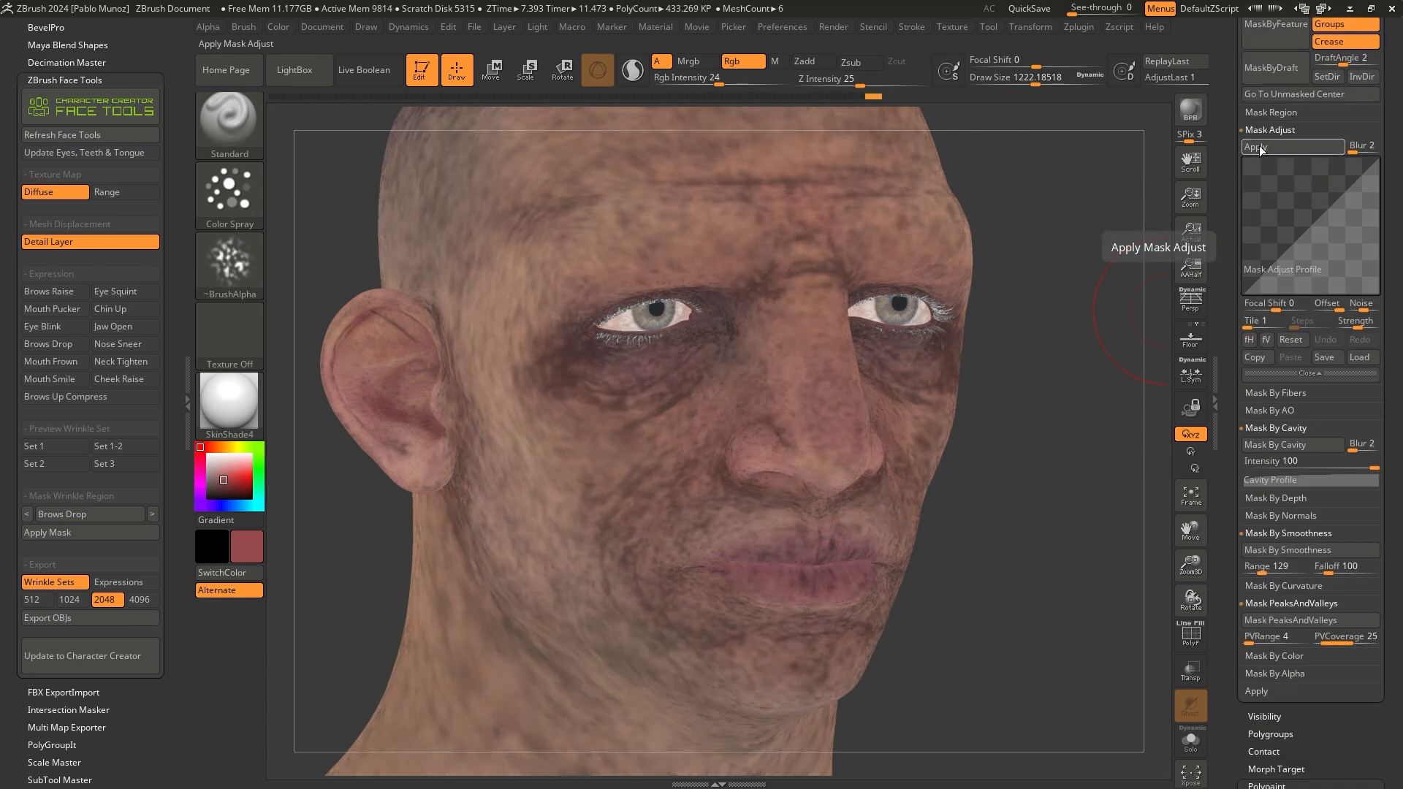
left_click_drag(1229, 137, 1219, 329)
left_click_drag(1279, 55, 1316, 53)
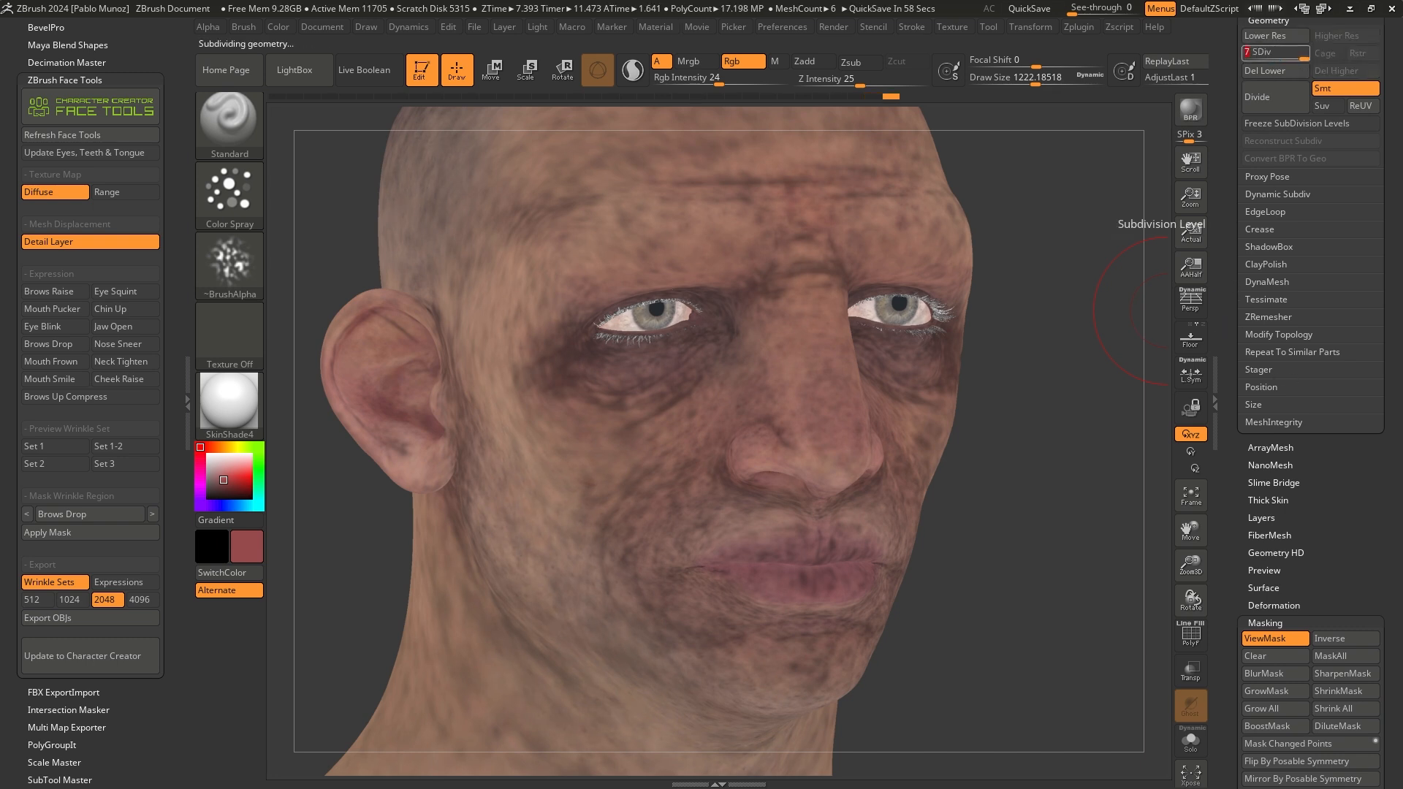
Hide the smoothness mask's display and open Adjust Colors with the mask and materials hidden in its preview.
left_click(1276, 638)
left_click_drag(1243, 731, 1263, 329)
scroll(1263, 329, "down", 5)
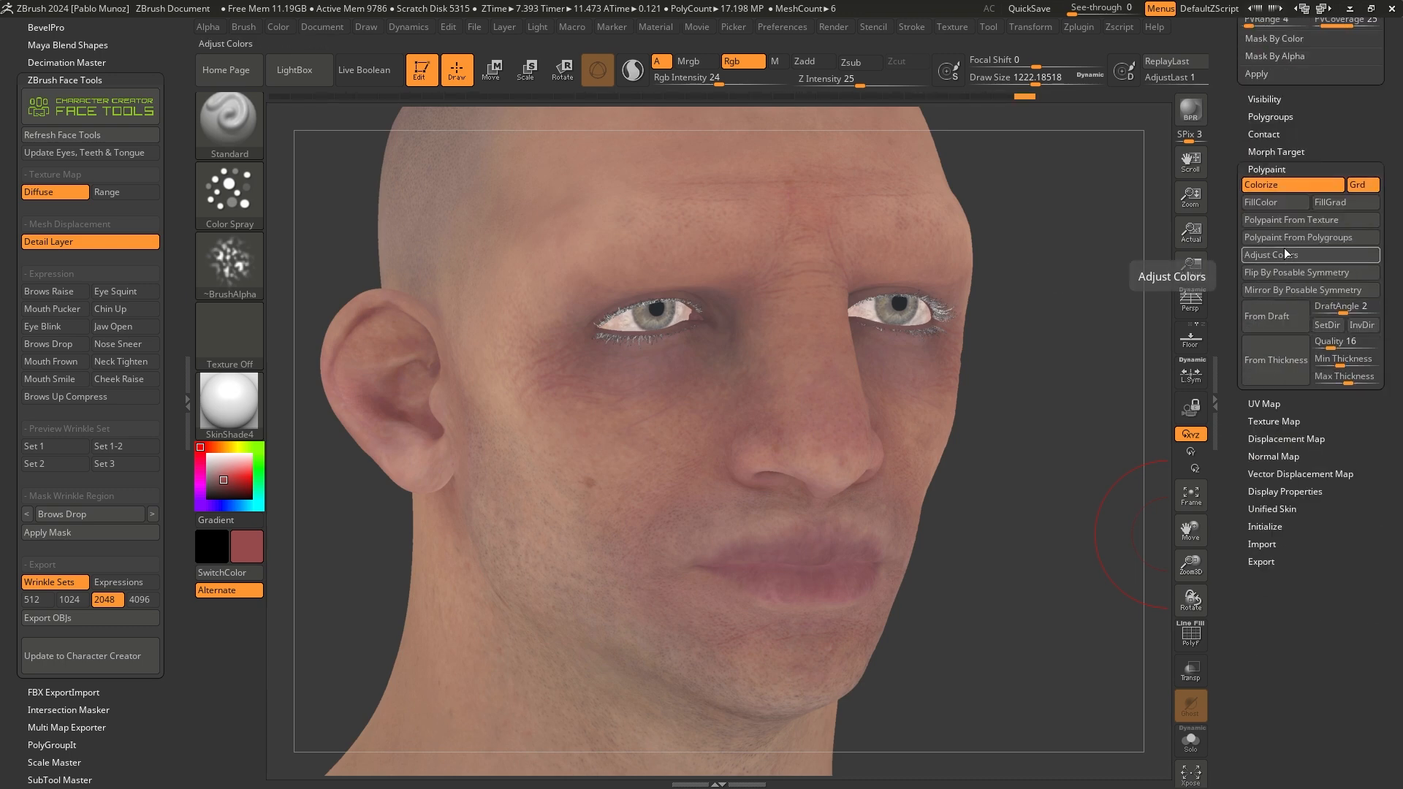
left_click(1286, 254)
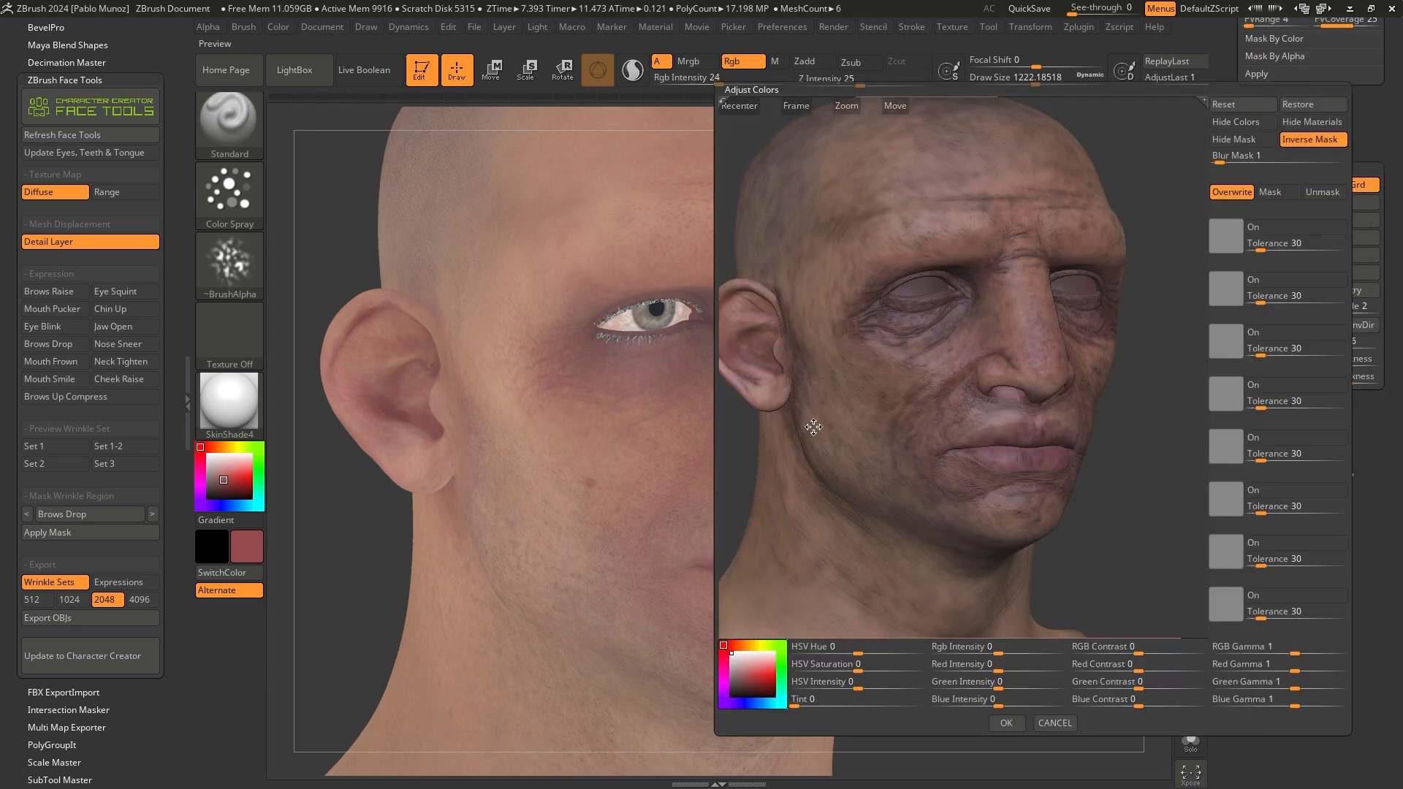
left_click(1242, 139)
left_click(1312, 122)
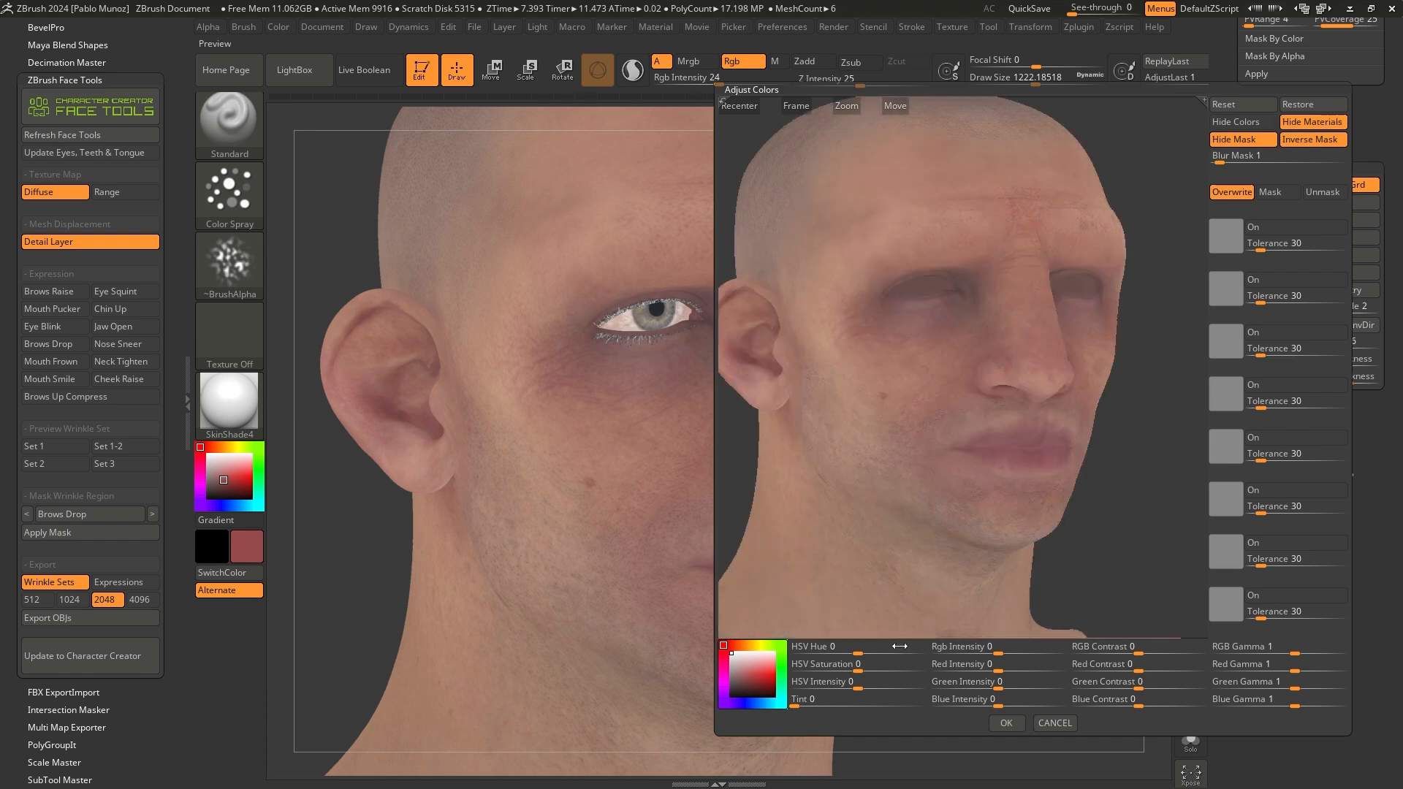
Set HSV Hue to 0.01094, HSV Saturation to -0.04289, Rgb Intensity to 0.01264 and RGB Contrast to 0.02552, and accept the adjustment.
left_click_drag(860, 651, 867, 651)
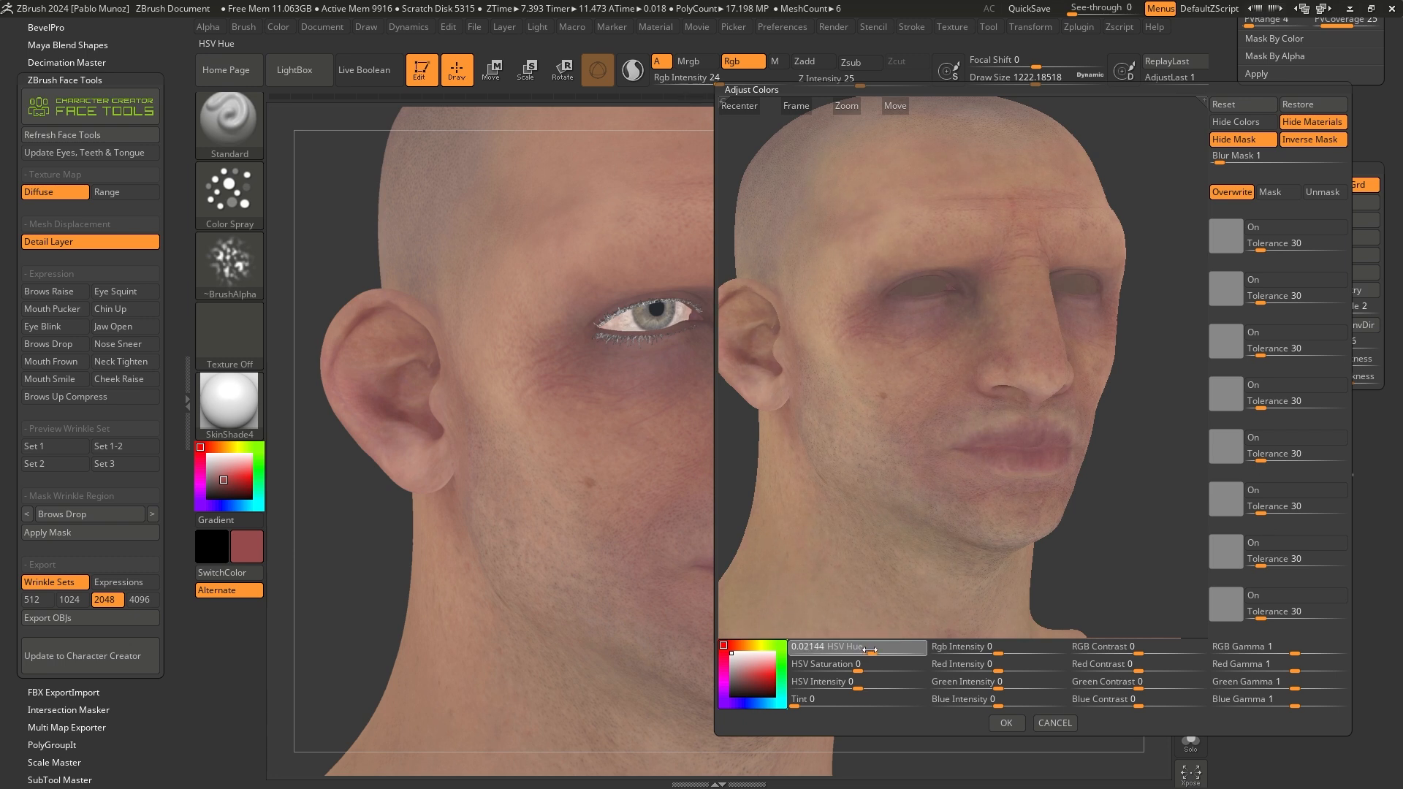
left_click_drag(998, 649, 1002, 648)
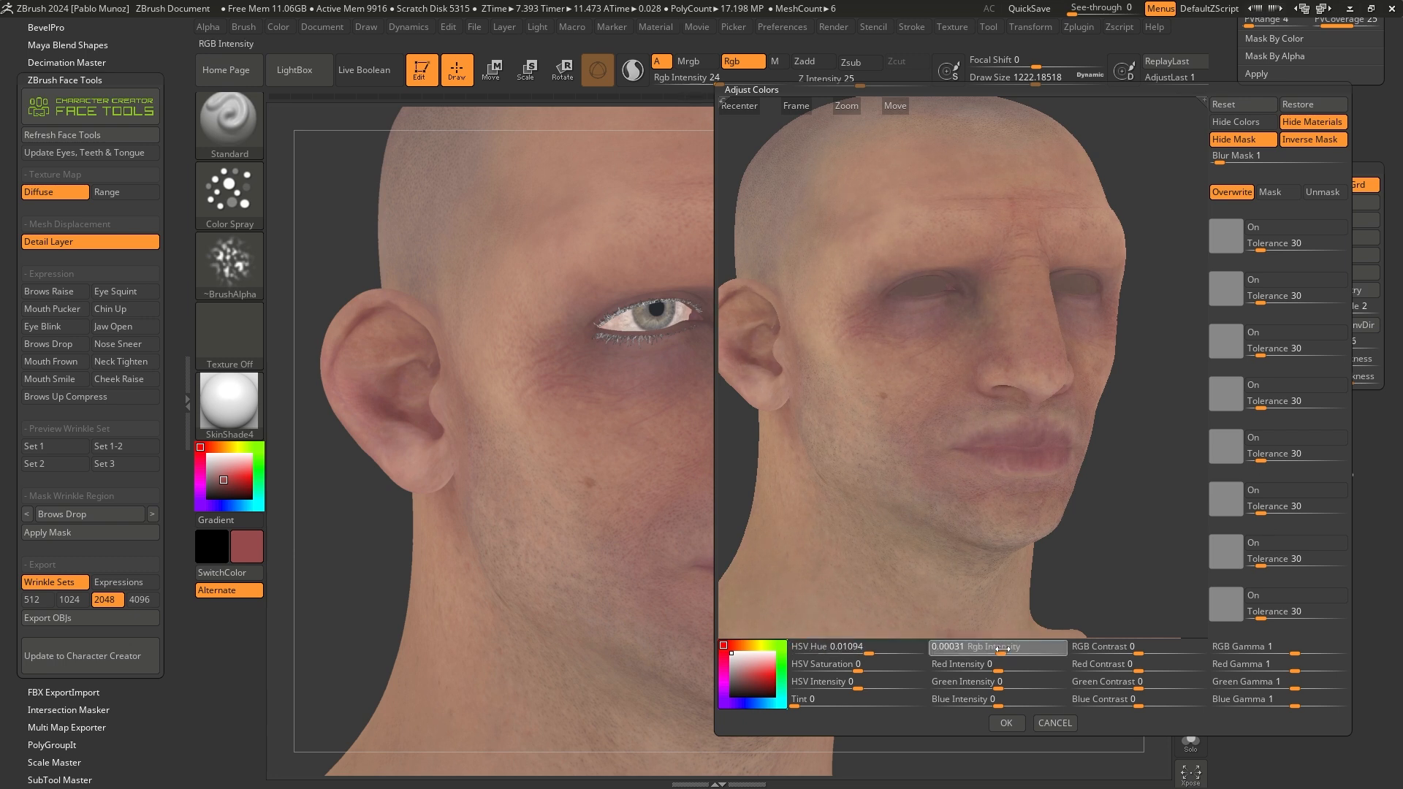
left_click_drag(853, 670, 845, 670)
left_click_drag(1140, 652, 1148, 648)
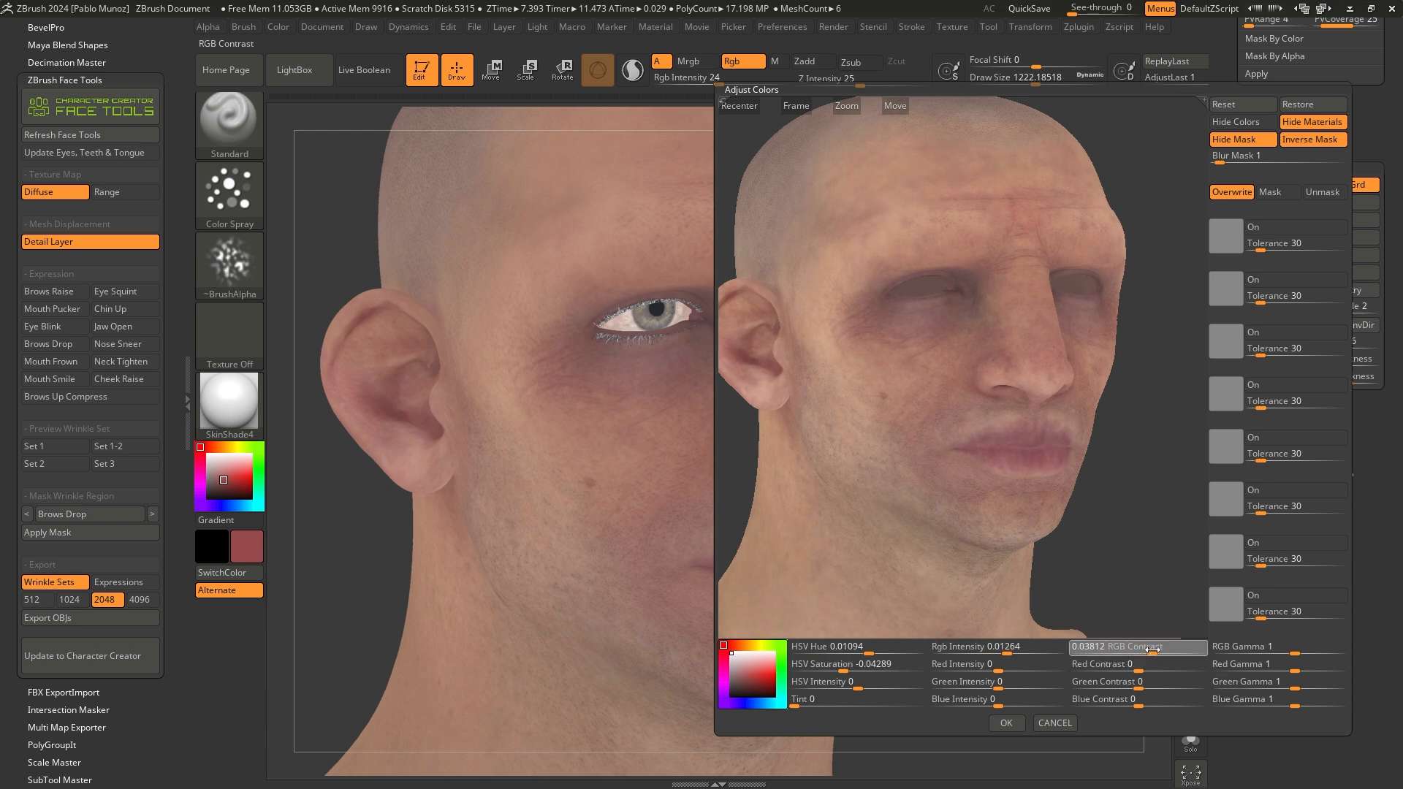
left_click_drag(1150, 649, 1149, 649)
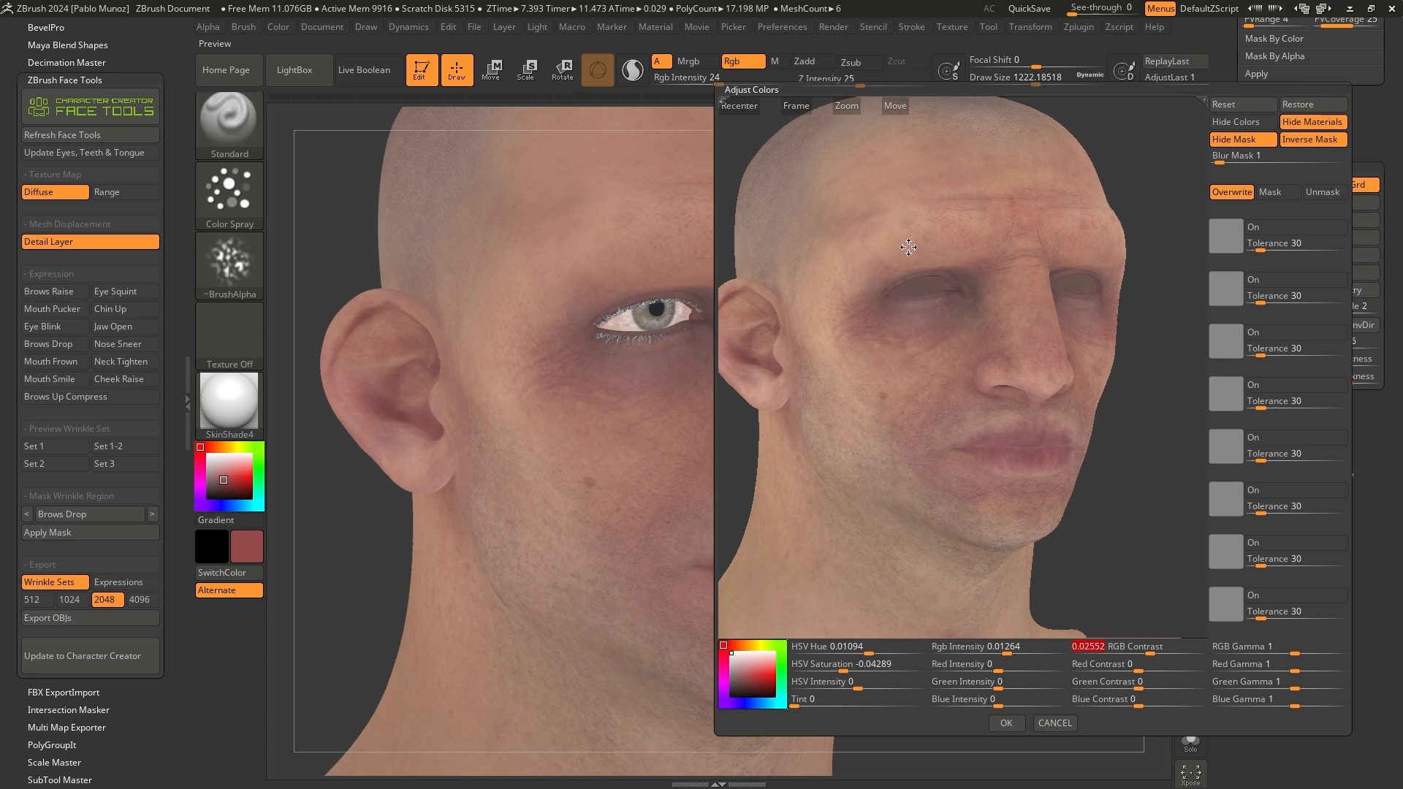
left_click(1007, 723)
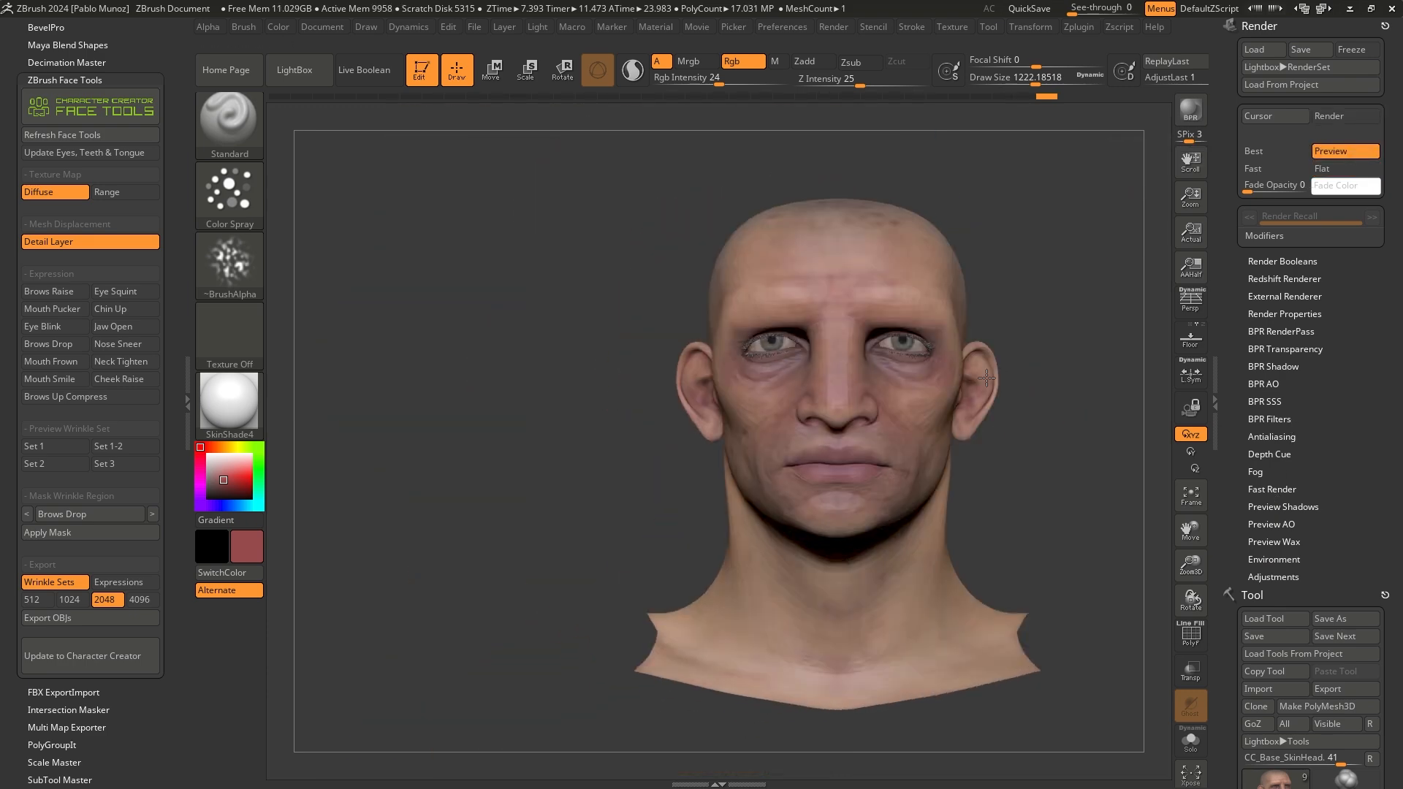
Examine the head's skin colour variation from the front and review the available masking methods.
left_click_drag(1046, 389, 760, 402, "alt")
right_click_drag(814, 244, 877, 307, "ctrl")
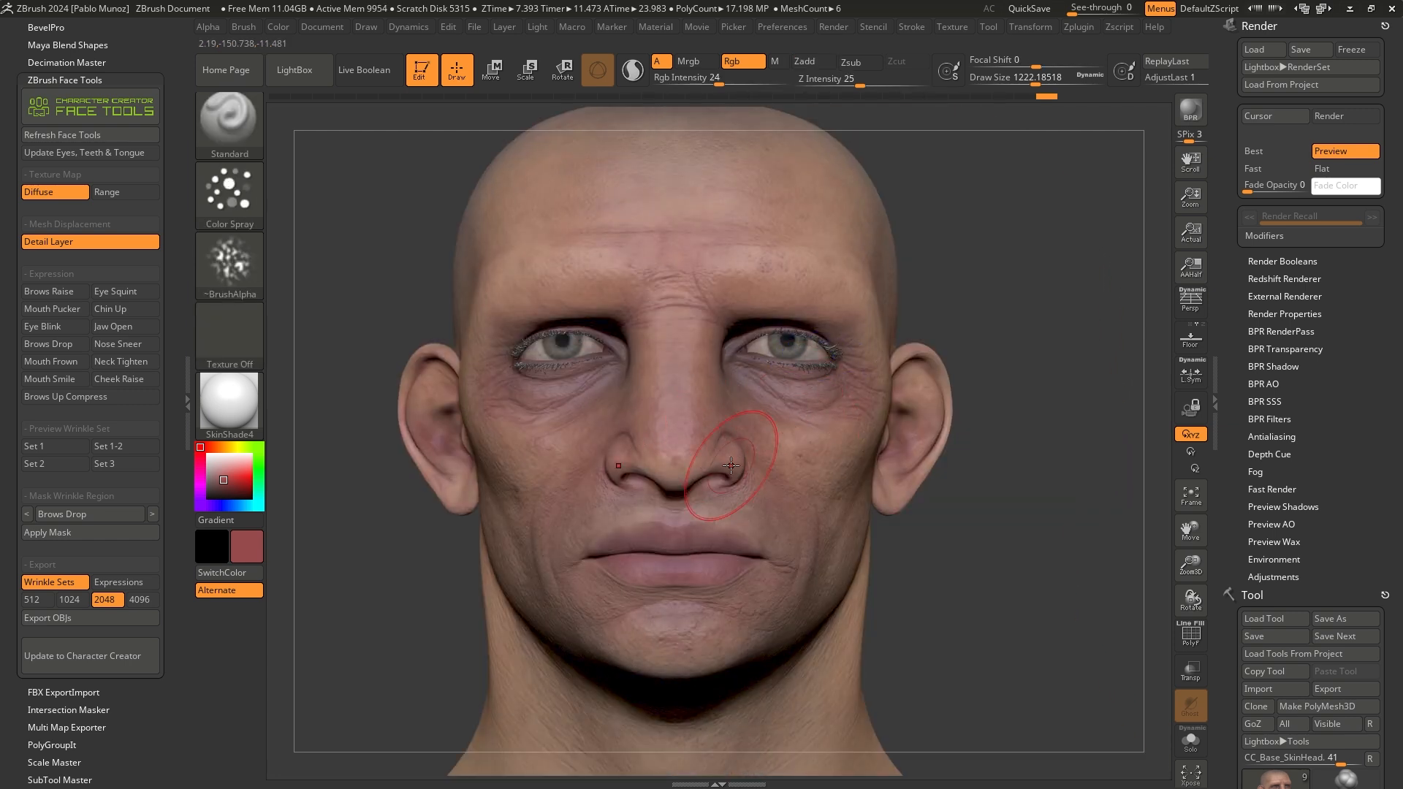
left_click_drag(706, 272, 626, 257)
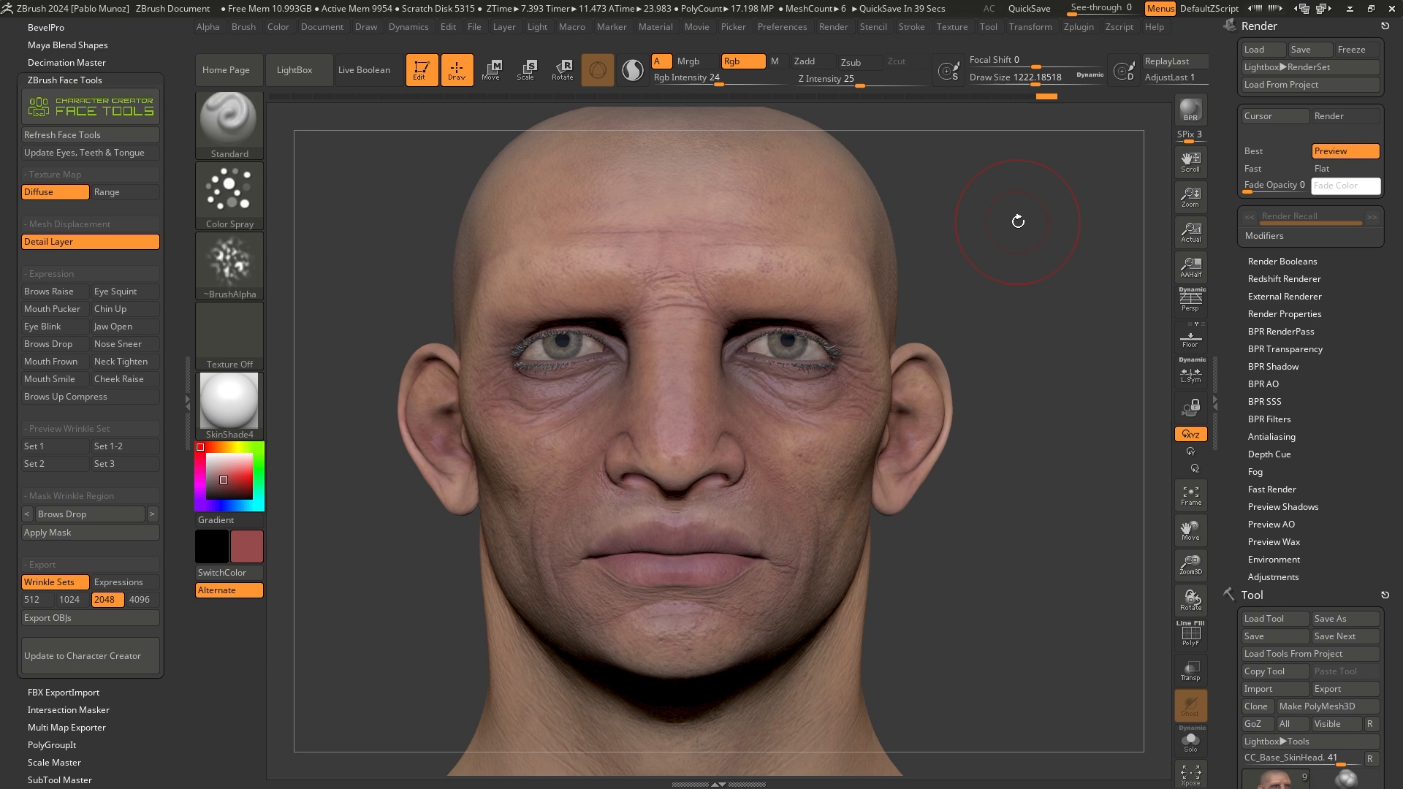
left_click_drag(1331, 285, 1319, 74)
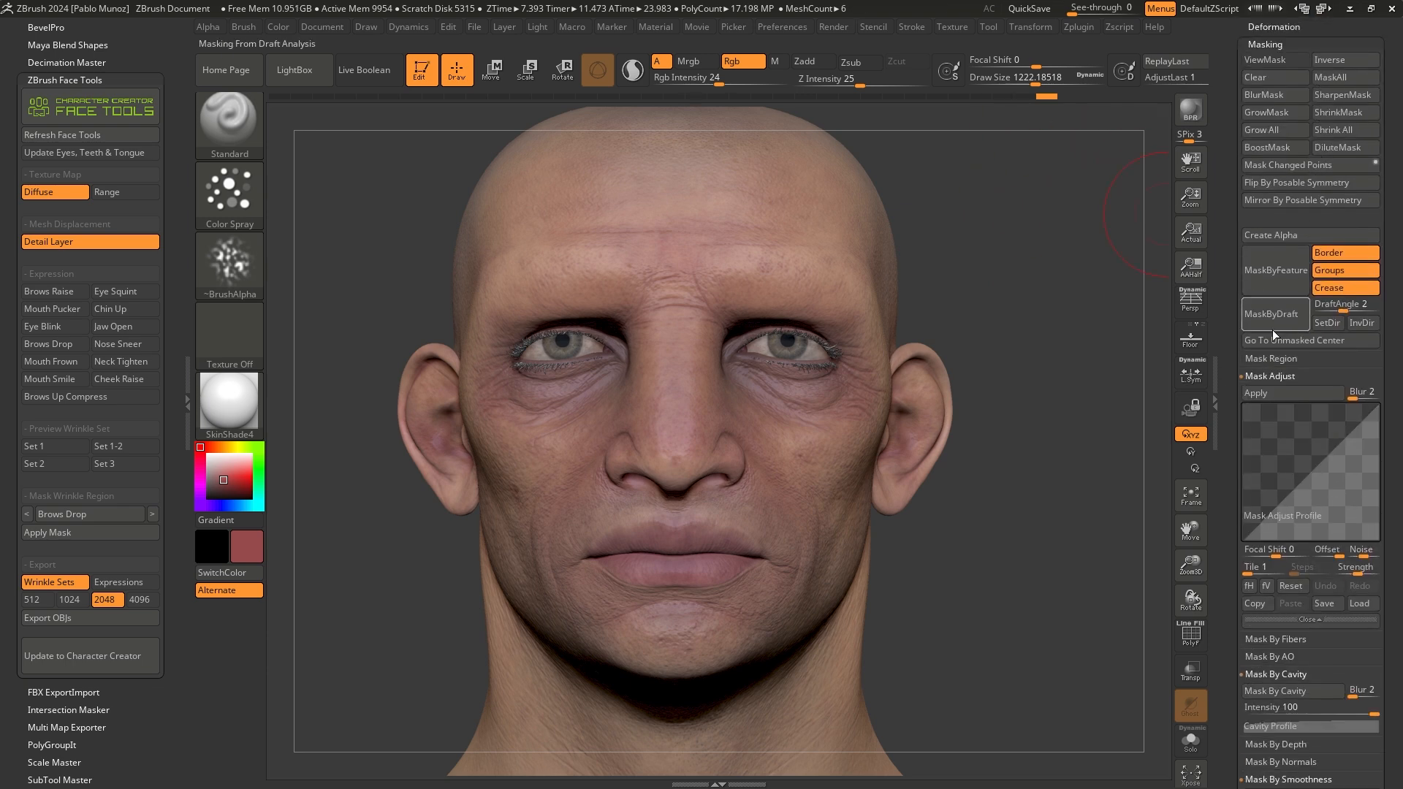
left_click_drag(1236, 395, 1222, 273)
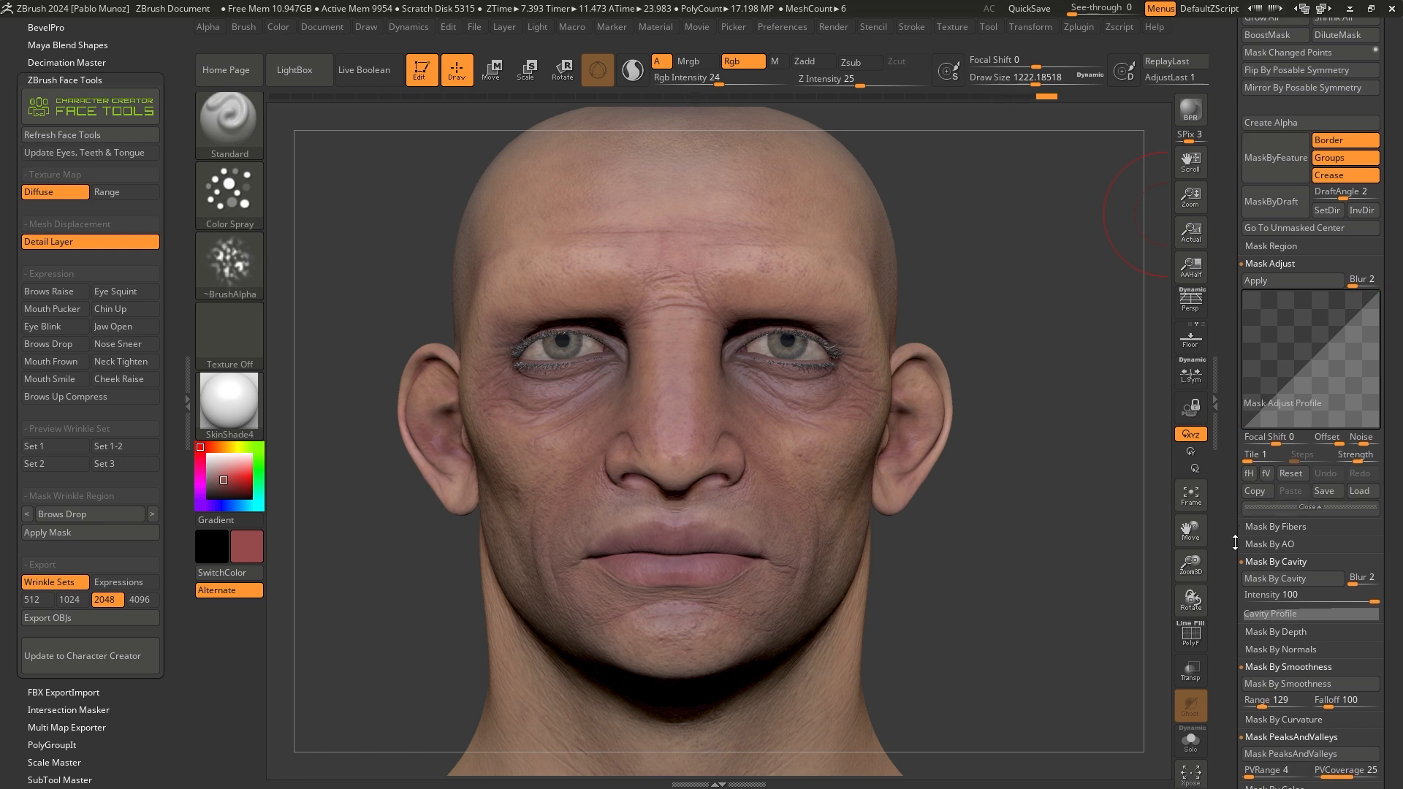
left_click_drag(1235, 545, 1229, 465)
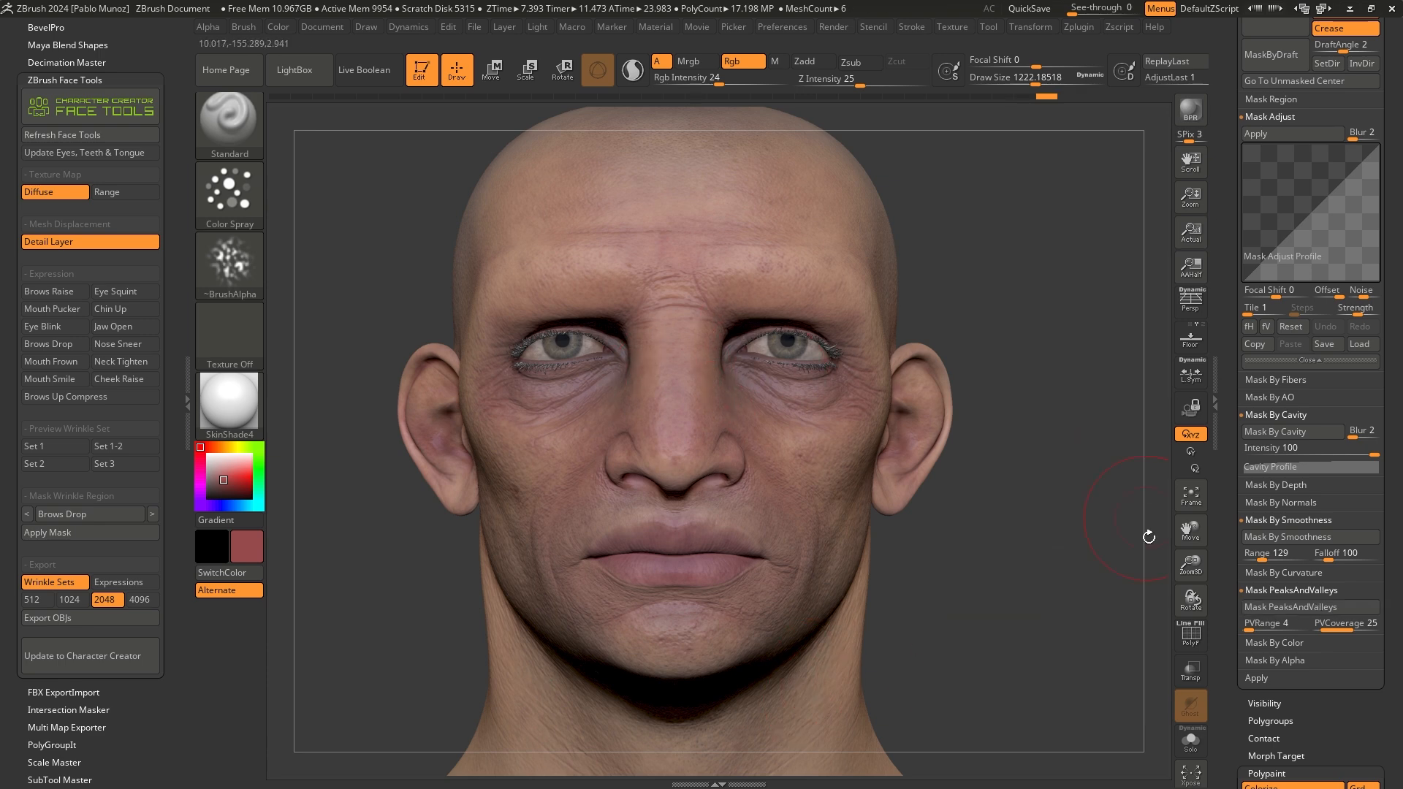
Open Adjust Colors for the head's polypaint and set HSV Hue to 0.03236, HSV Saturation to -0.26501 and Rgb Intensity to 0.02188.
left_click_drag(1292, 695, 1287, 519)
left_click_drag(1267, 370, 1272, 475)
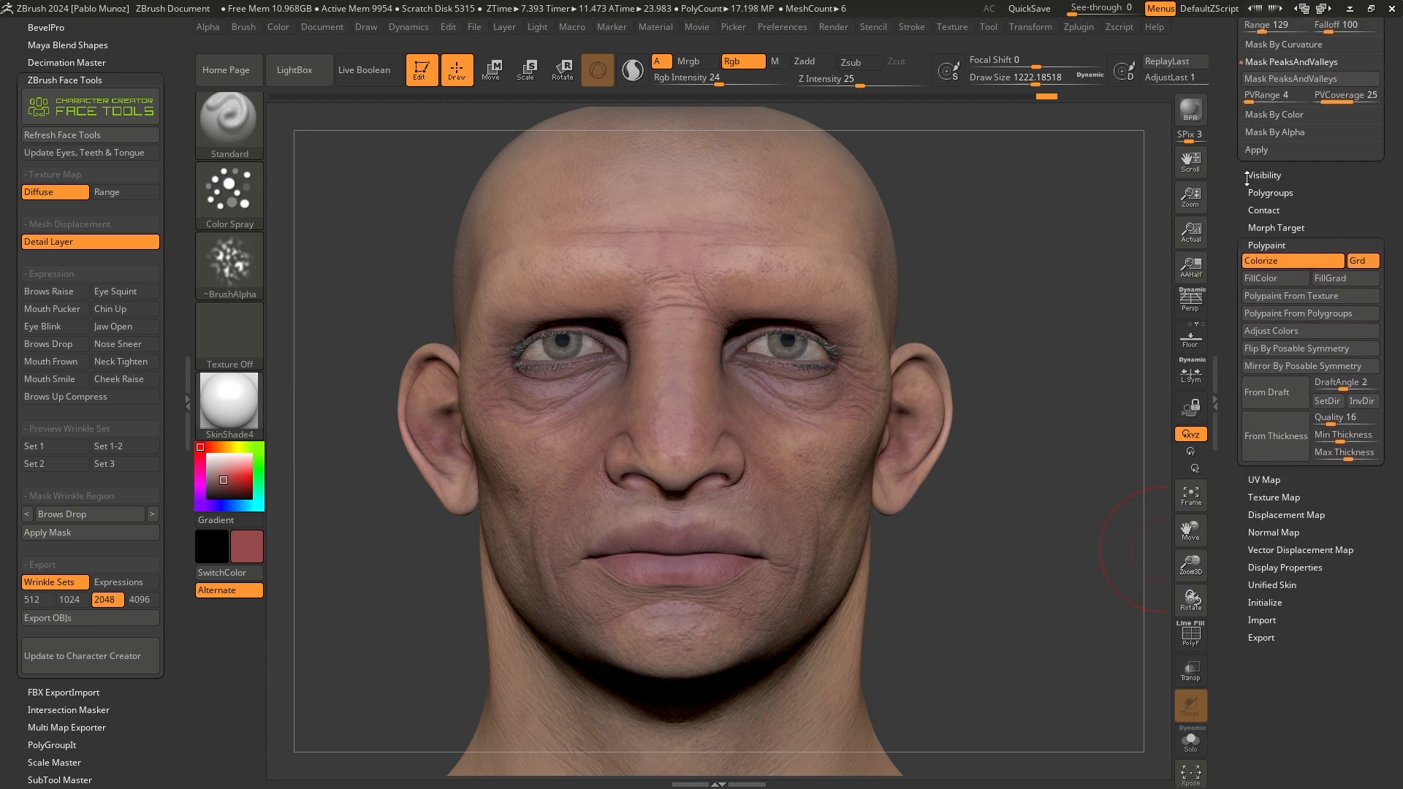
left_click(1312, 331)
left_click_drag(866, 650, 875, 648)
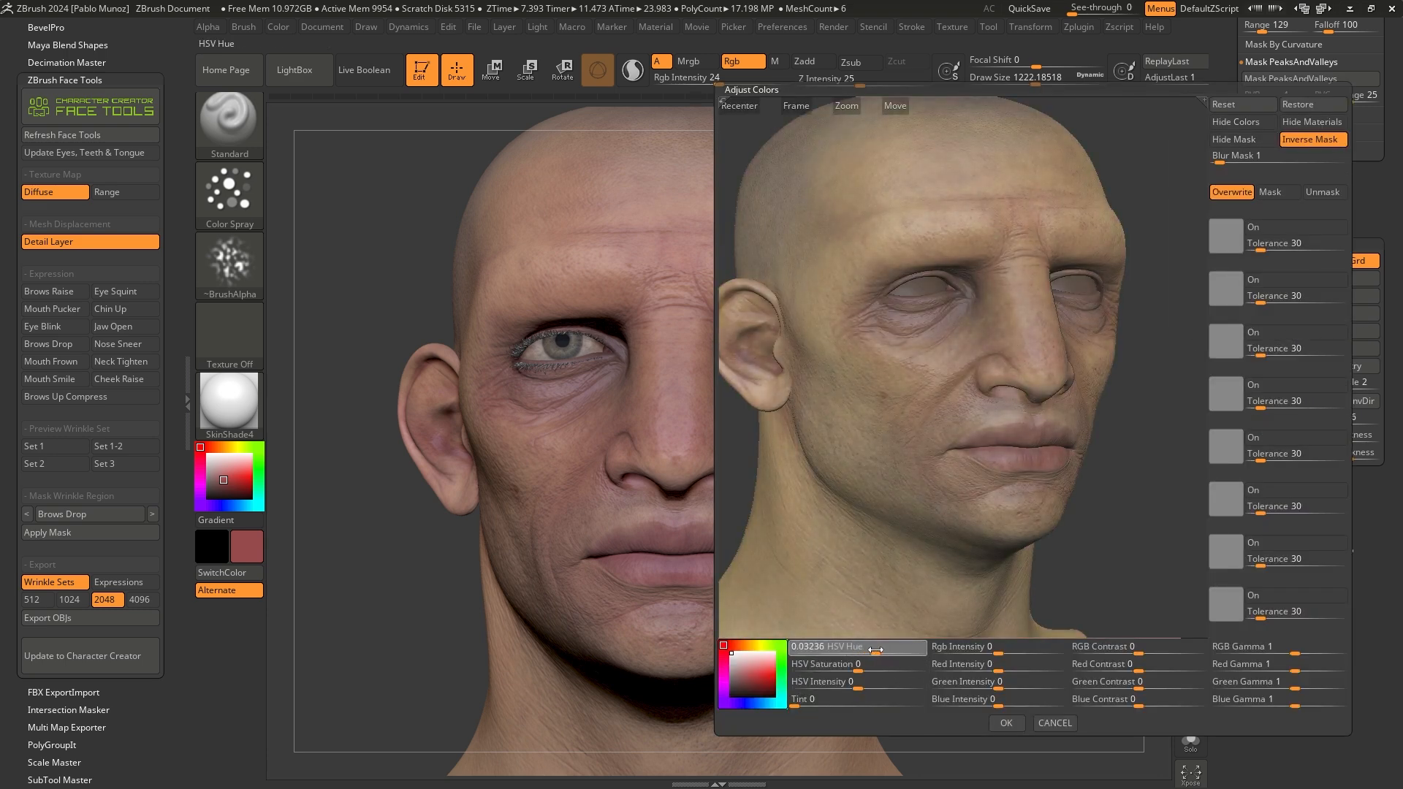
left_click_drag(857, 665, 848, 670)
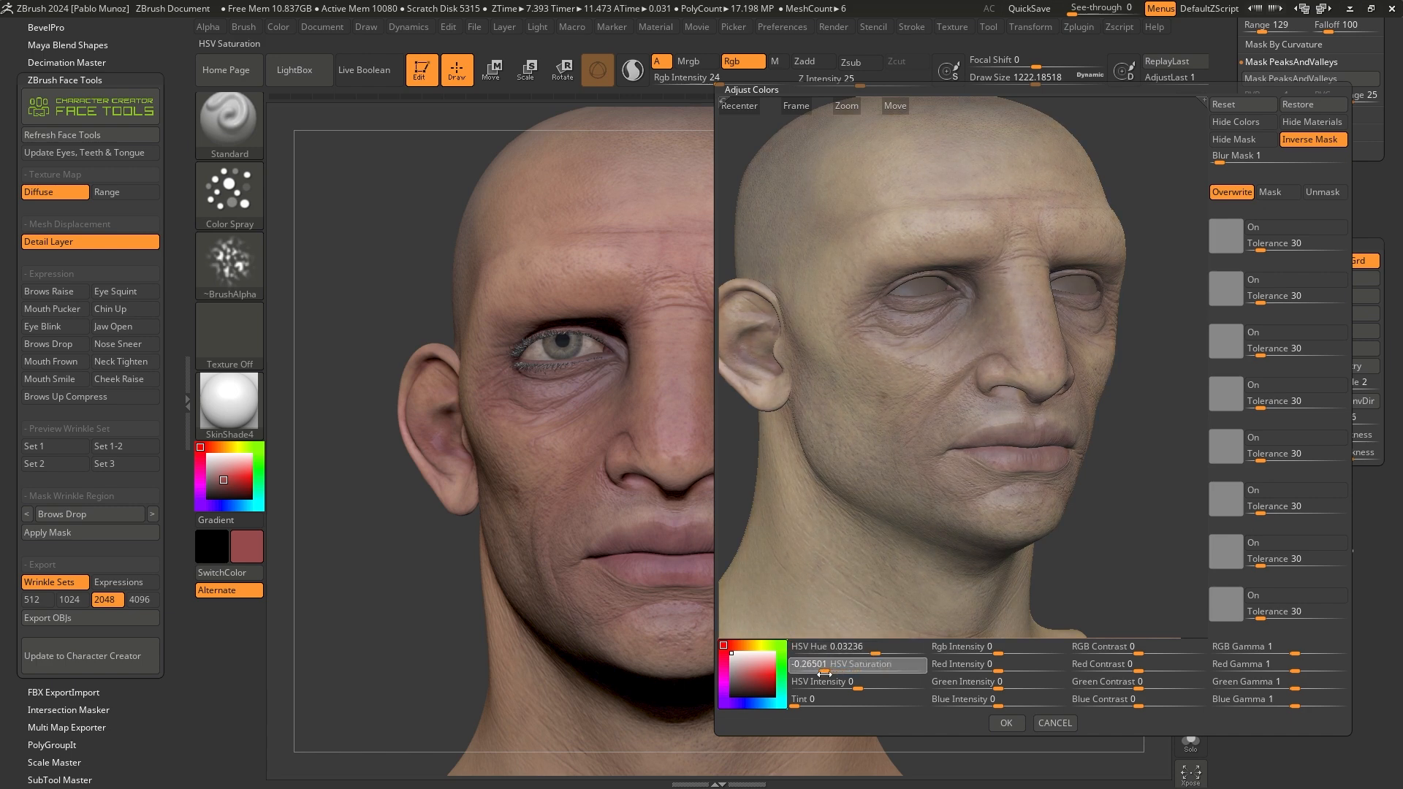
left_click_drag(997, 651, 1010, 651)
left_click_drag(1013, 369, 1004, 447)
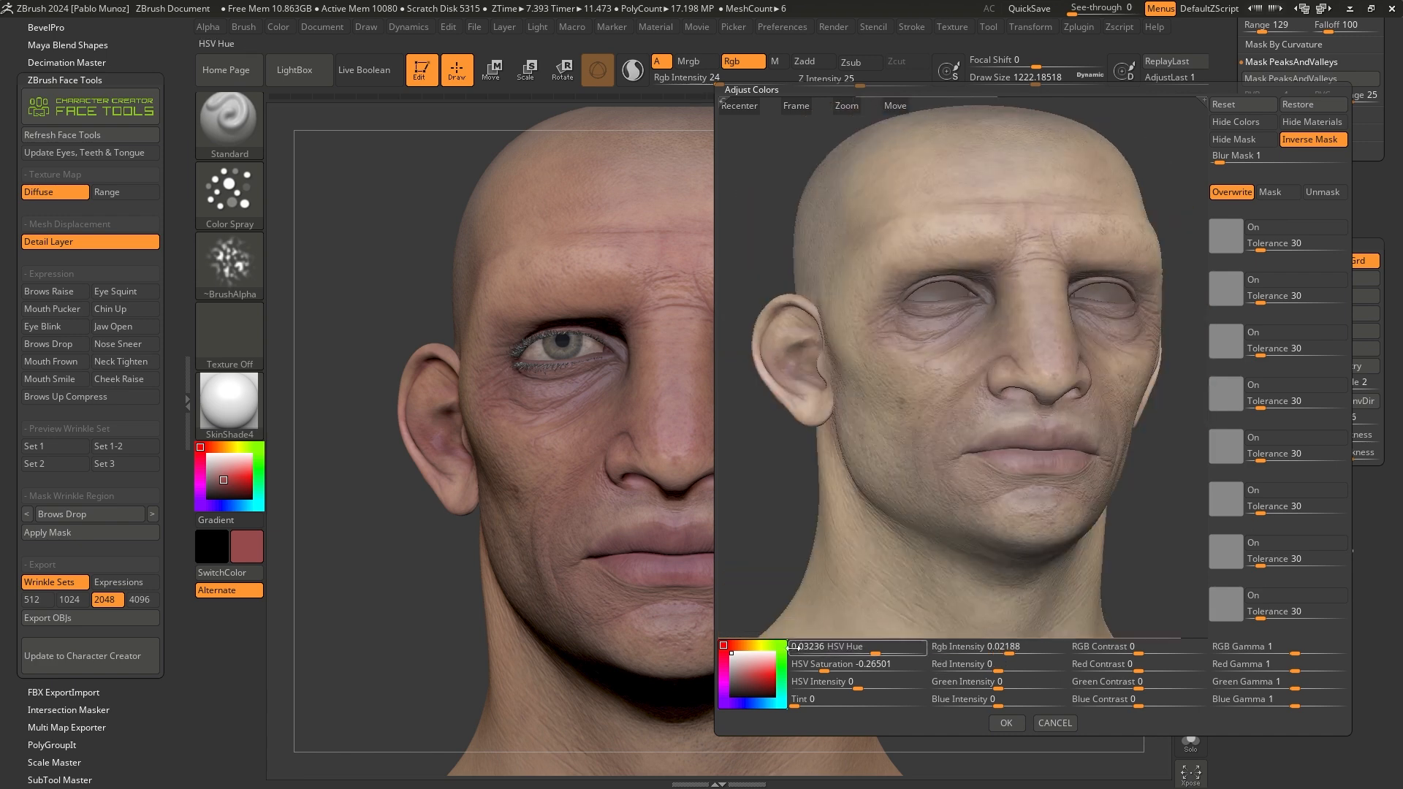
Choose a muted blue tint colour, set Tint to 0.33693, and accept the colour adjustment.
left_click_drag(801, 704, 863, 704)
left_click(779, 645)
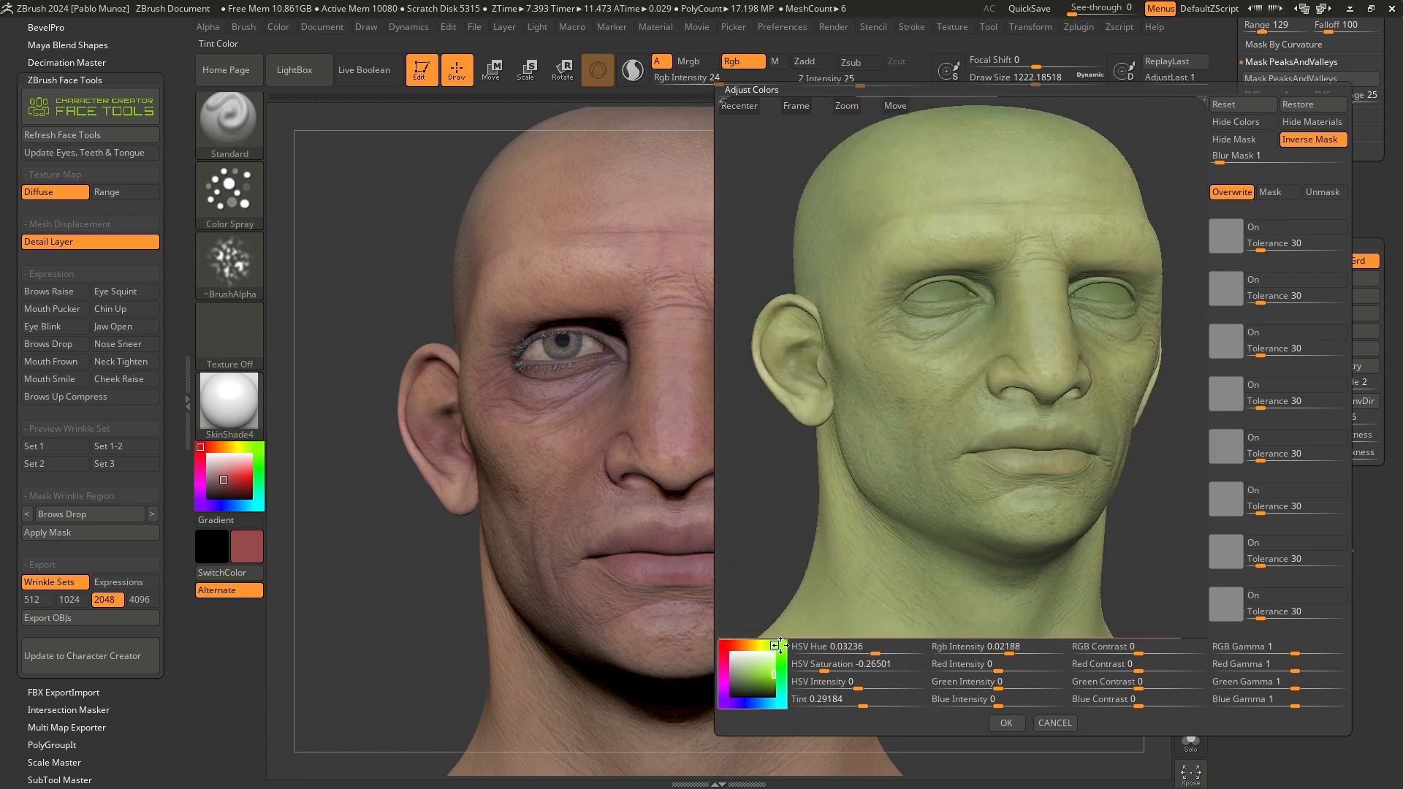
left_click(742, 676)
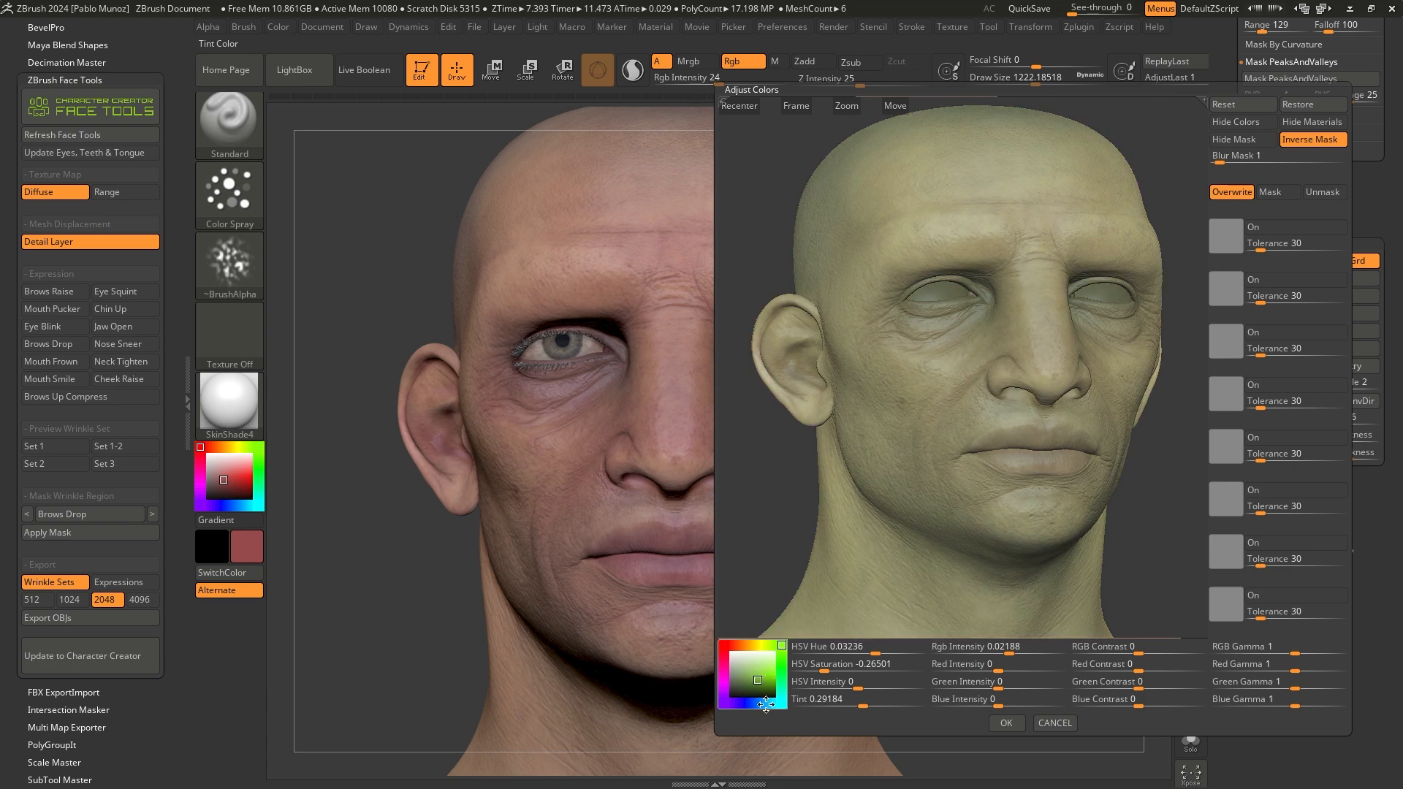
left_click(765, 703)
left_click_drag(863, 703, 868, 703)
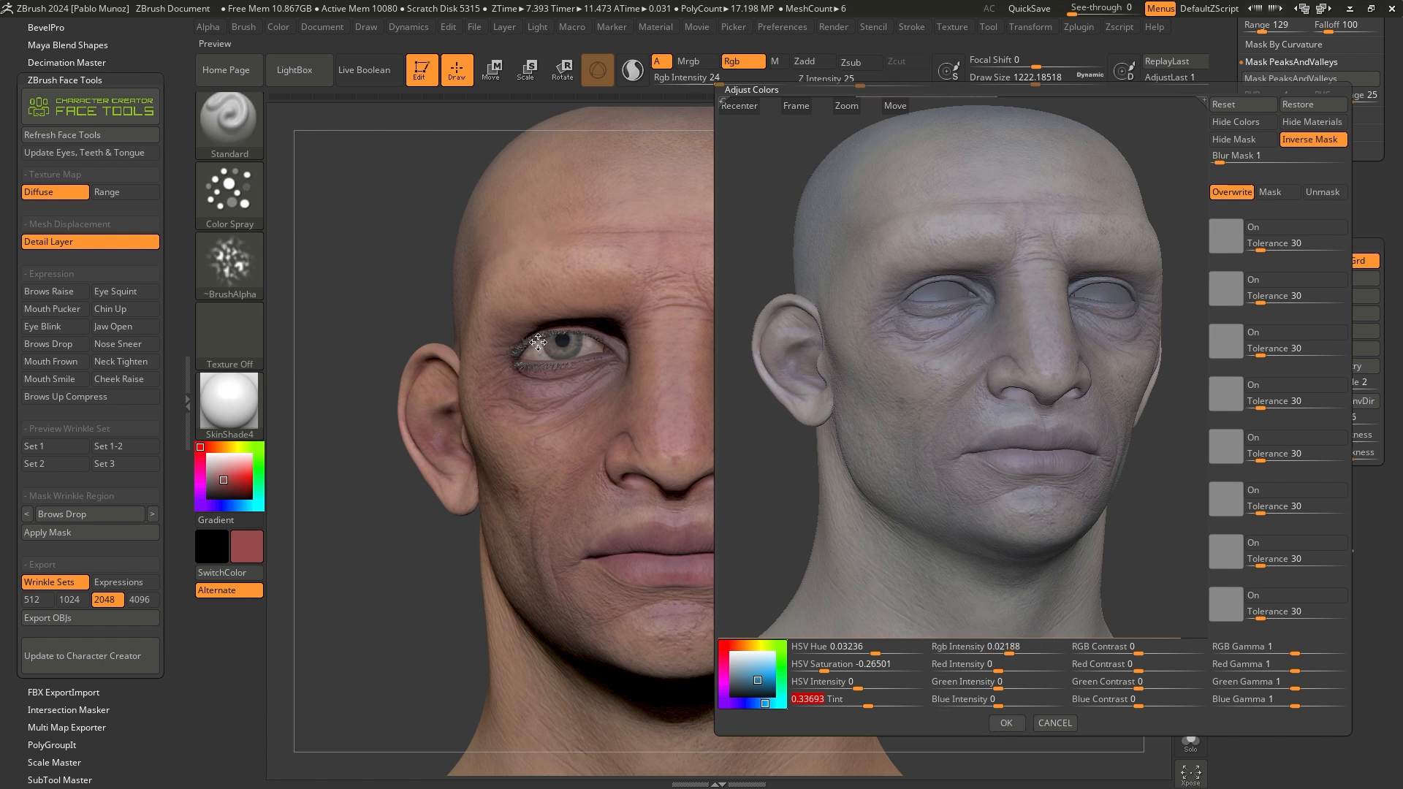
left_click(1006, 723)
Check the recoloured head from the front and compare it with the existing character in Character Creator 4.
key("space")
mouse_move(949, 269)
left_mouse_down()
mouse_move(946, 229)
mouse_move(995, 252)
mouse_move(990, 240)
mouse_move(929, 240)
mouse_move(905, 256)
mouse_move(933, 260)
left_mouse_up()
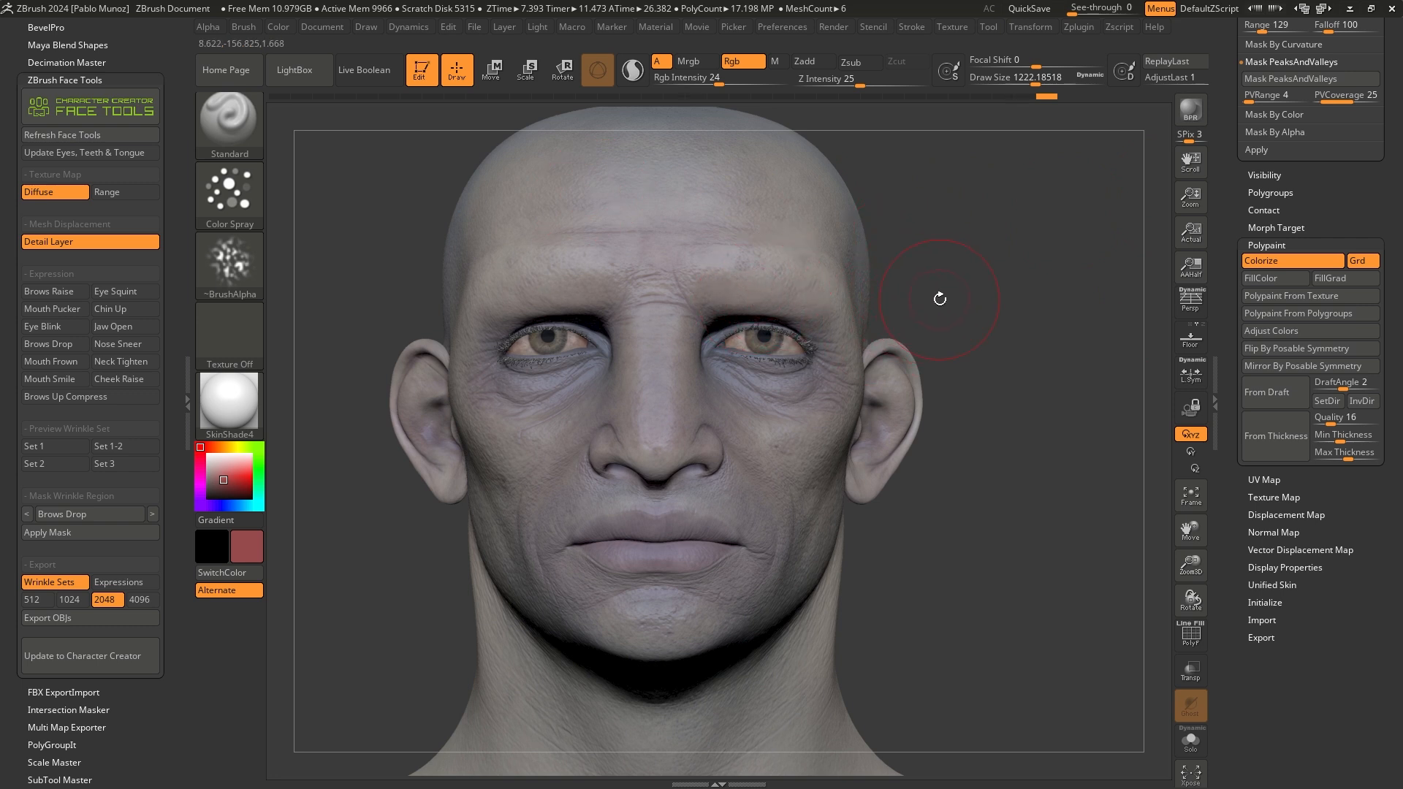
left_click_drag(940, 298, 927, 276, "alt")
left_click_drag(991, 331, 979, 296, "alt")
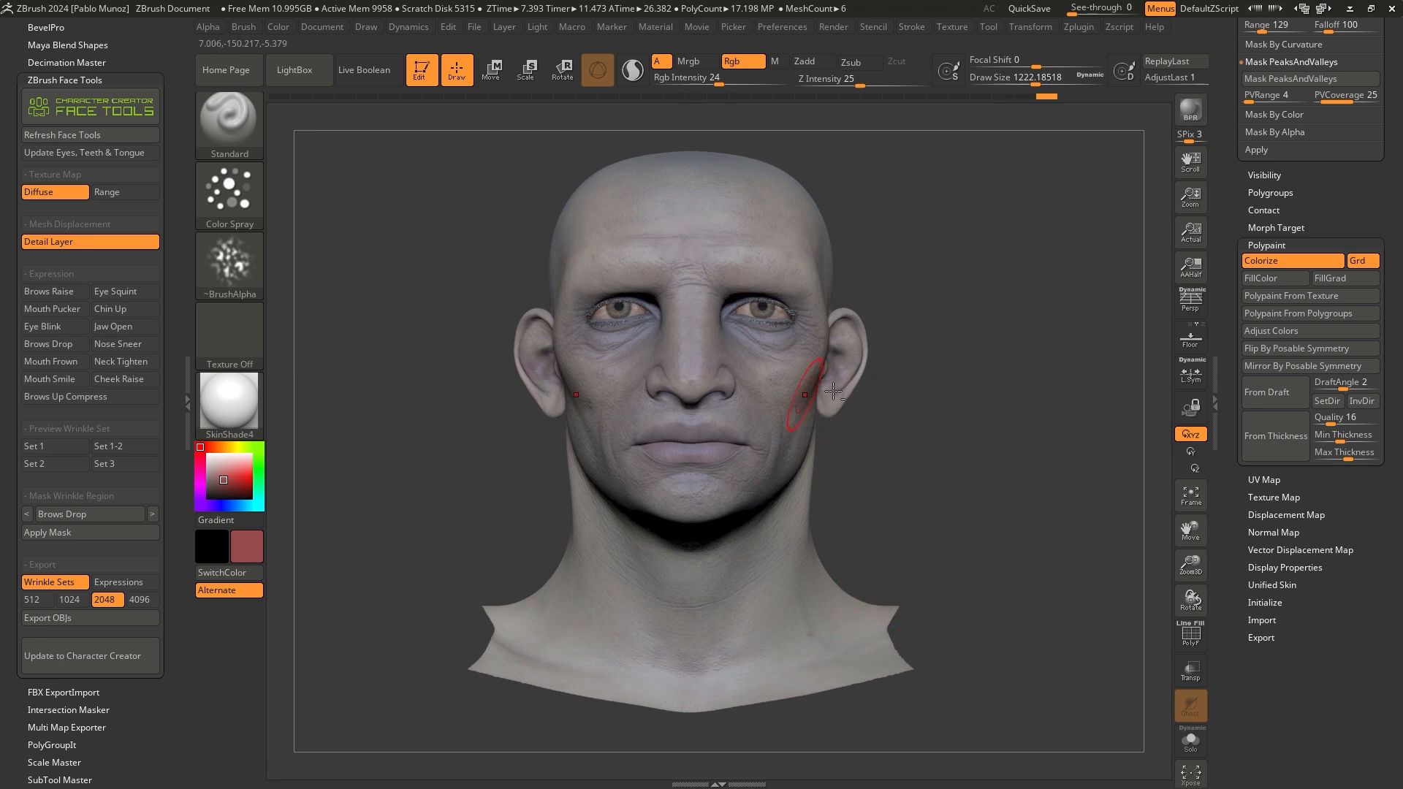
key("alt+Tab")
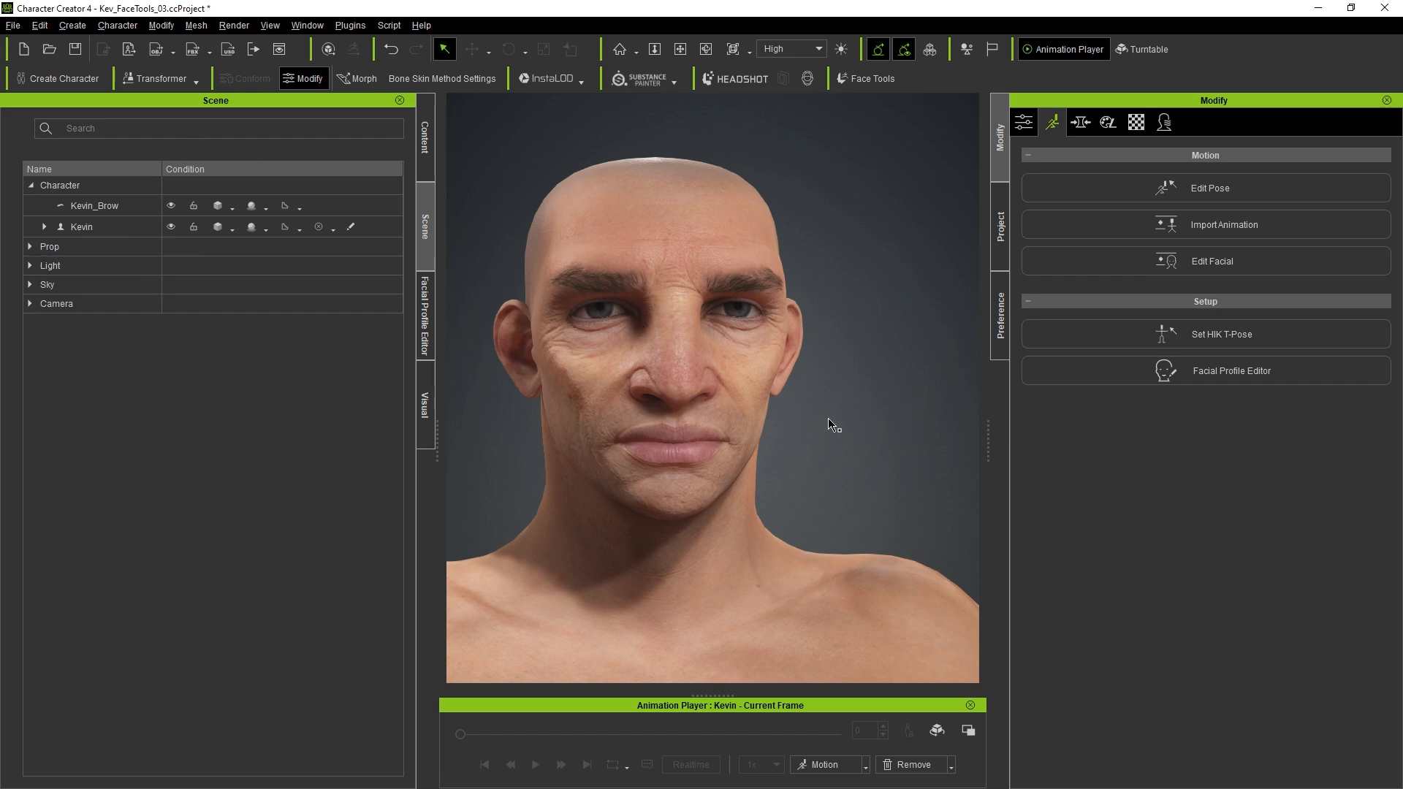
key("alt+Tab")
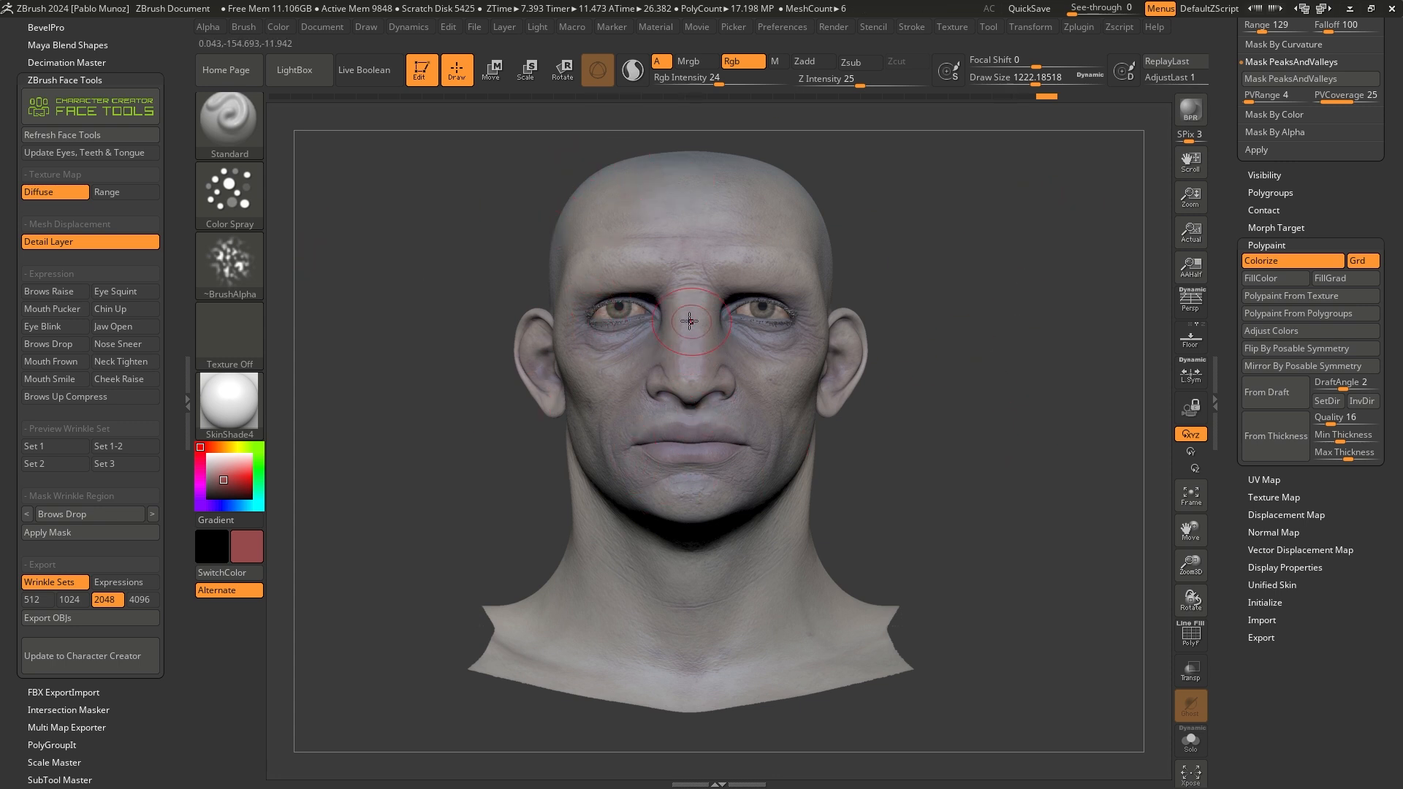
Send the head's update to Character Creator with Polypaint > Diffuse at 4096 as the only base texture.
left_click(64, 658)
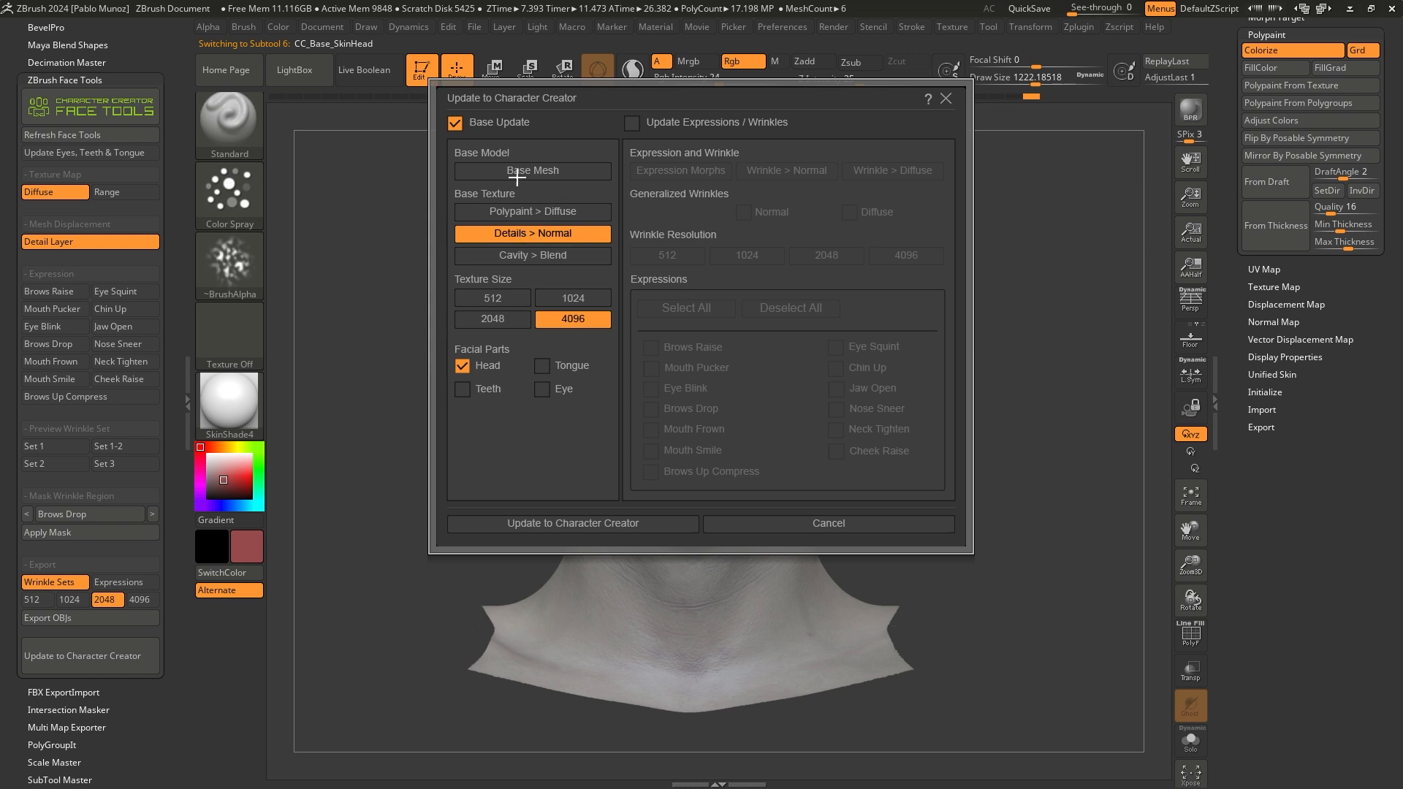
left_click(524, 214)
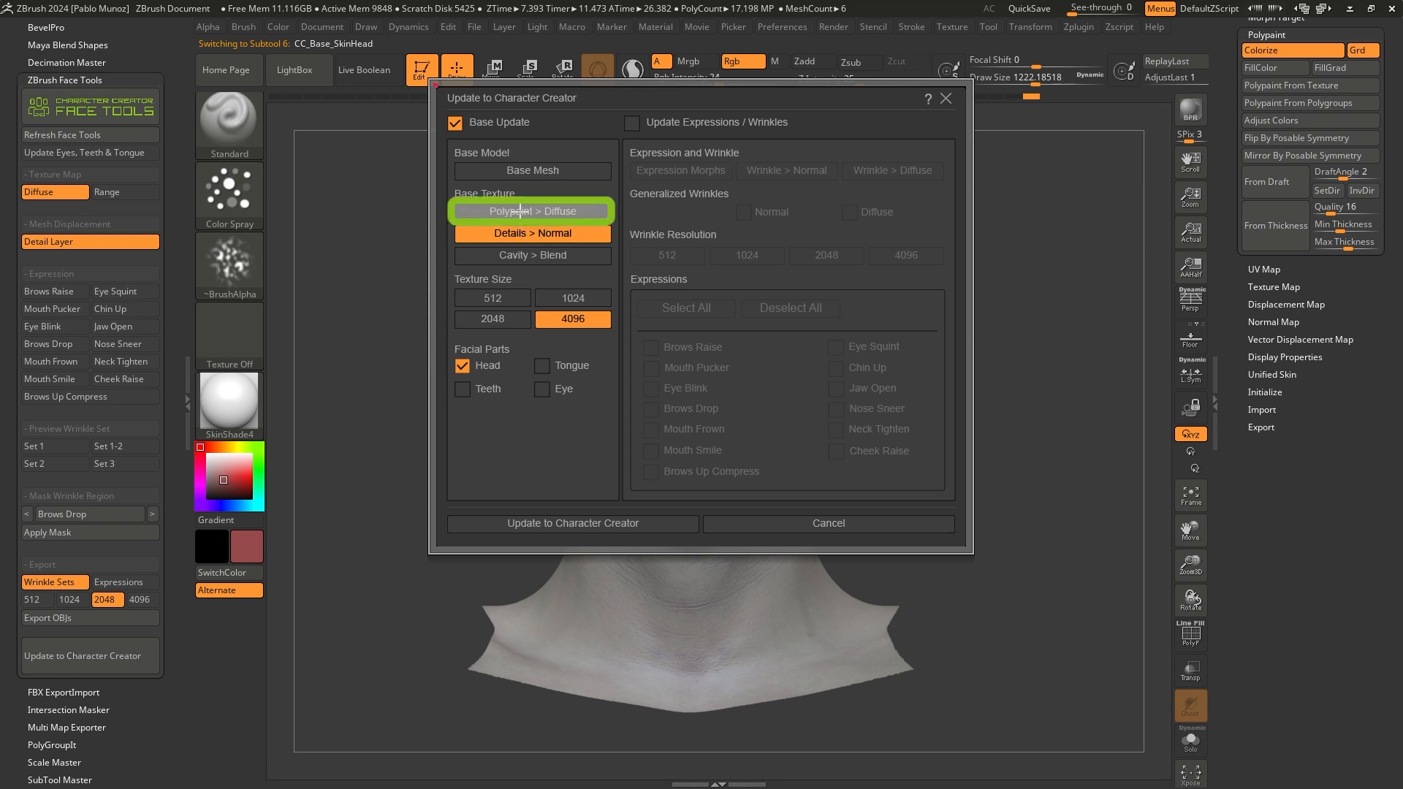
left_click(529, 234)
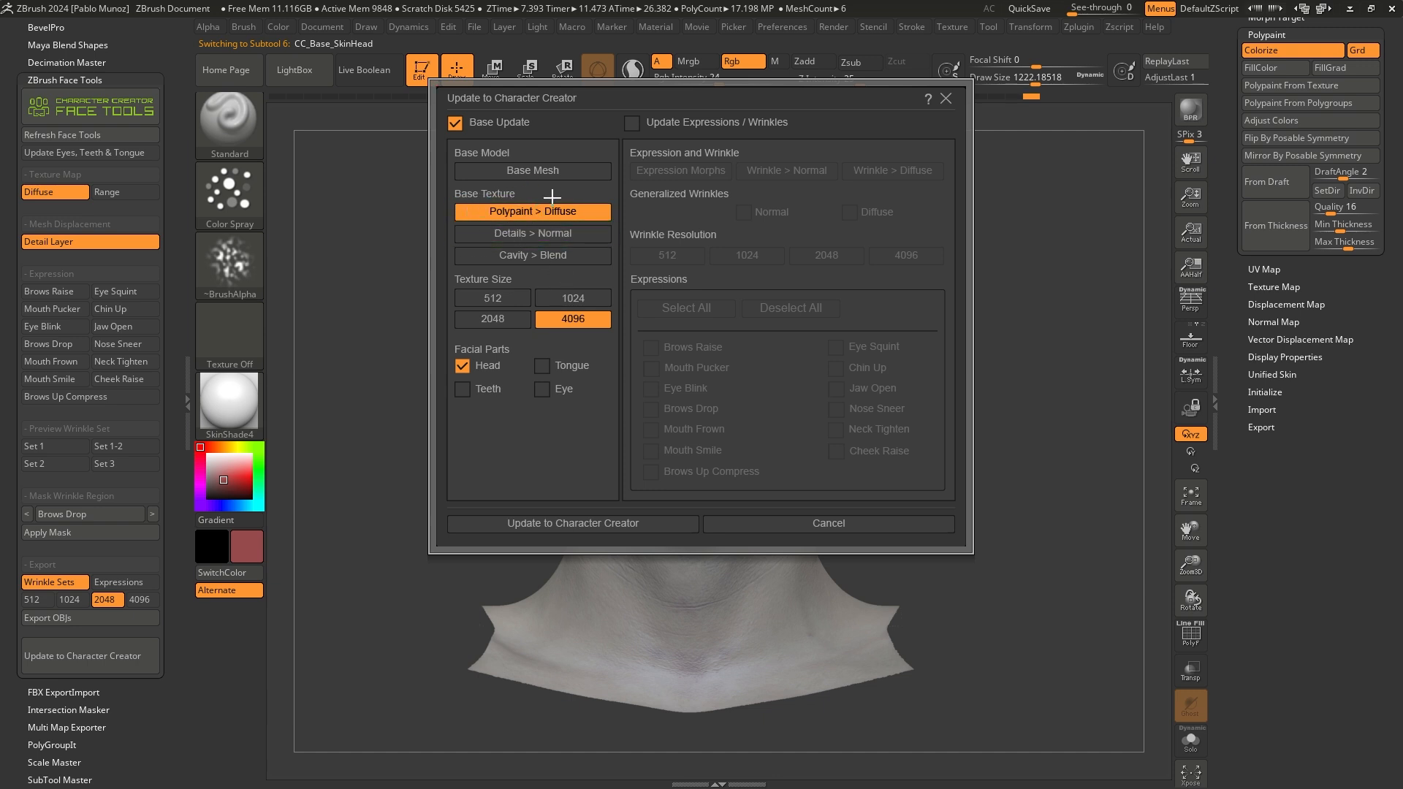
left_click(567, 318)
left_click(567, 523)
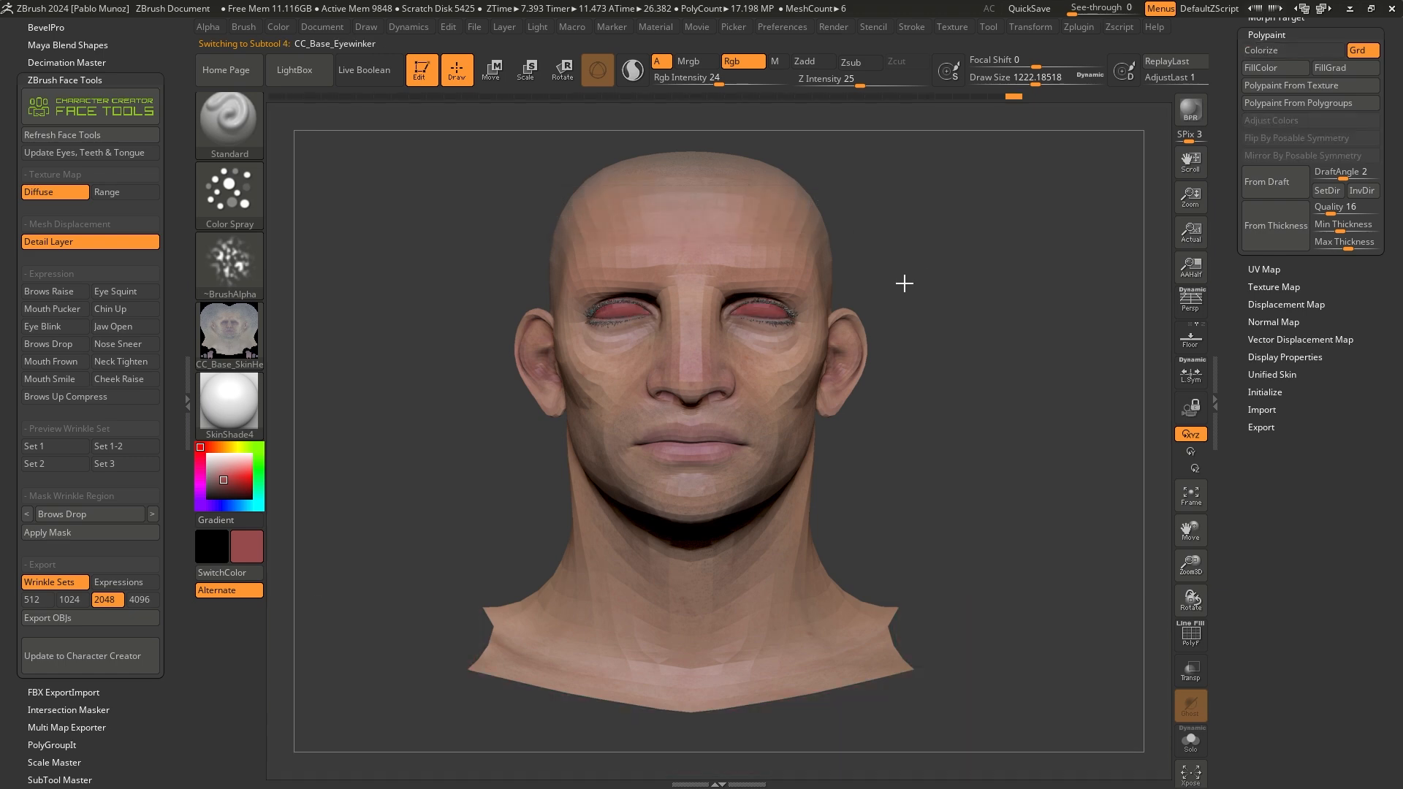
Switch to Character Creator 4 and accept the GoZ update with Apply Head Color to Body enabled.
key("alt+Tab")
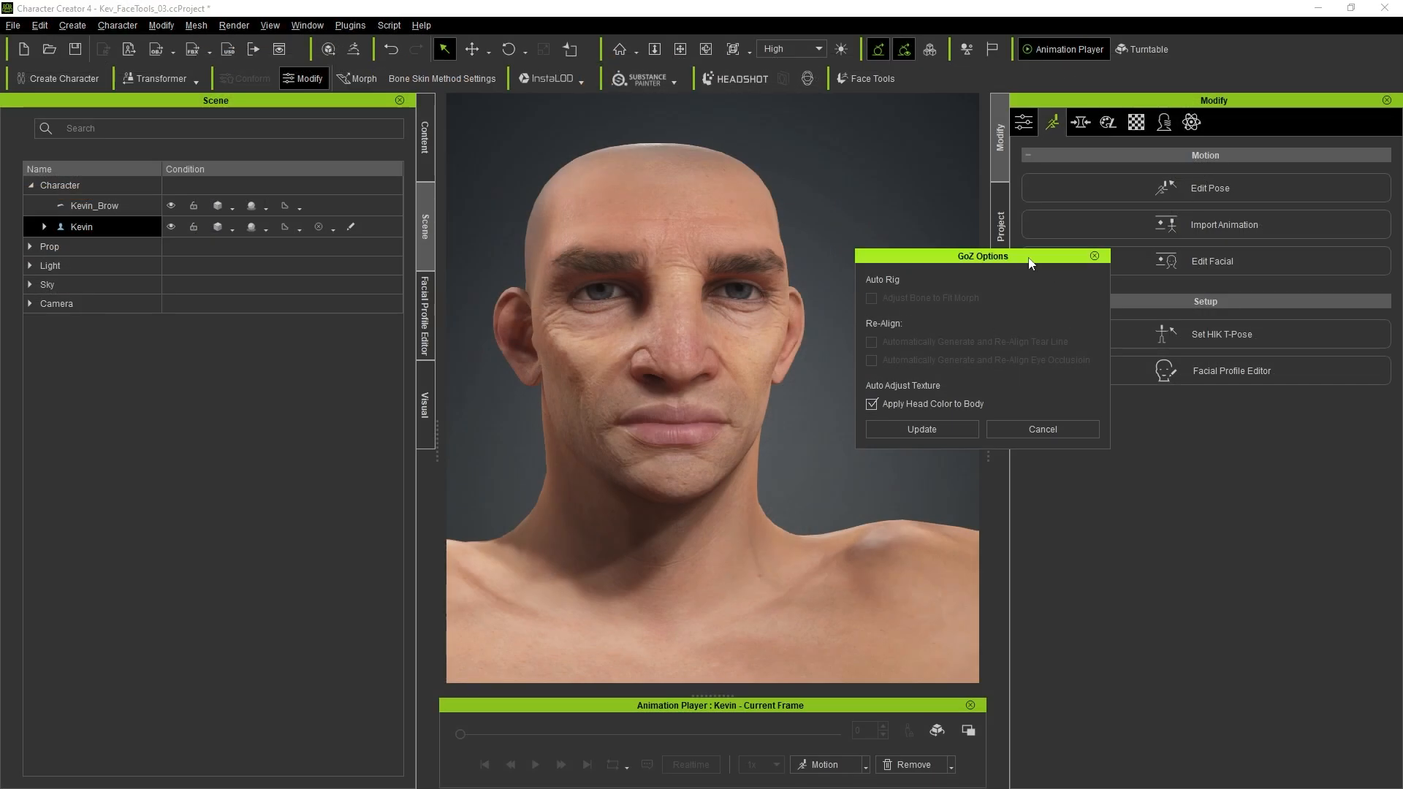
left_click_drag(1014, 258, 954, 206)
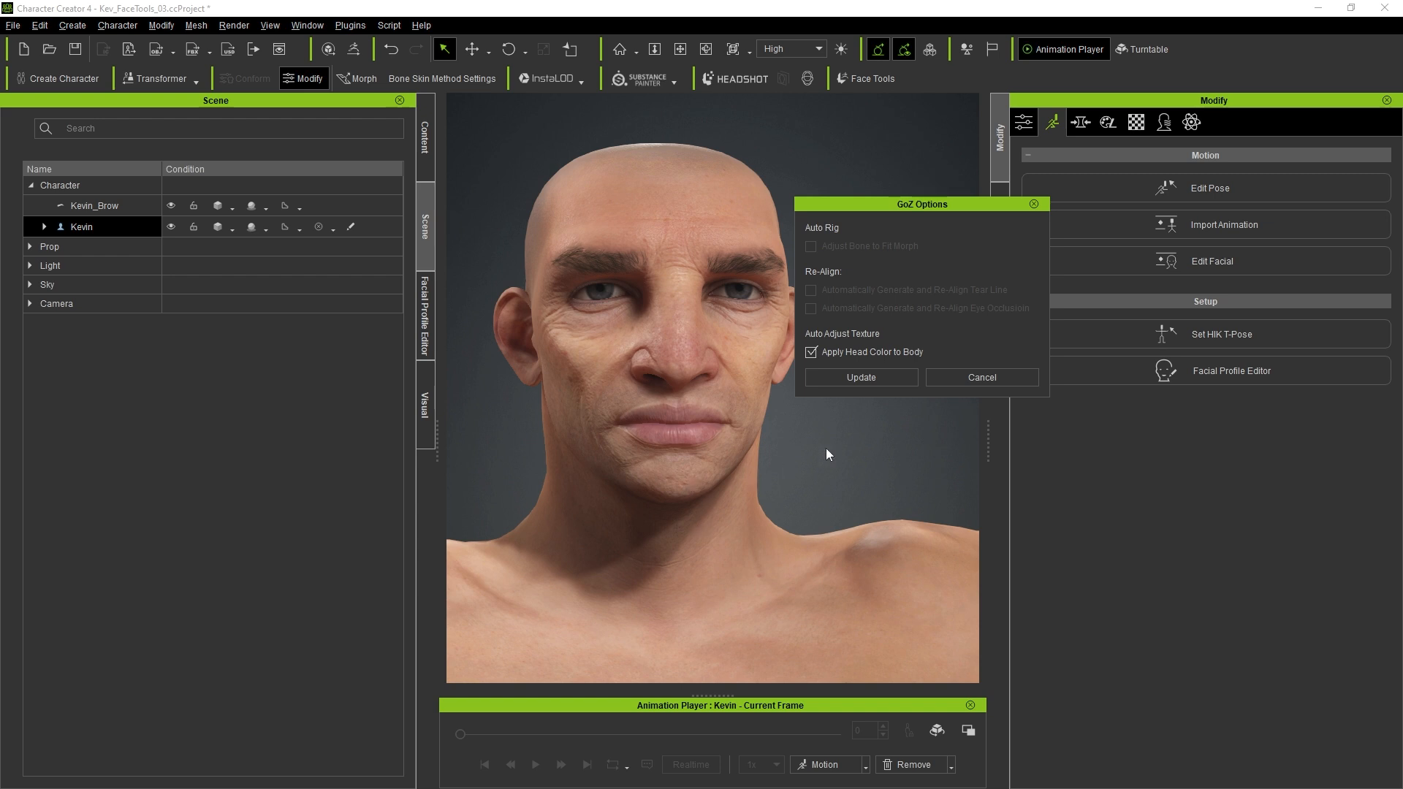
left_click(870, 377)
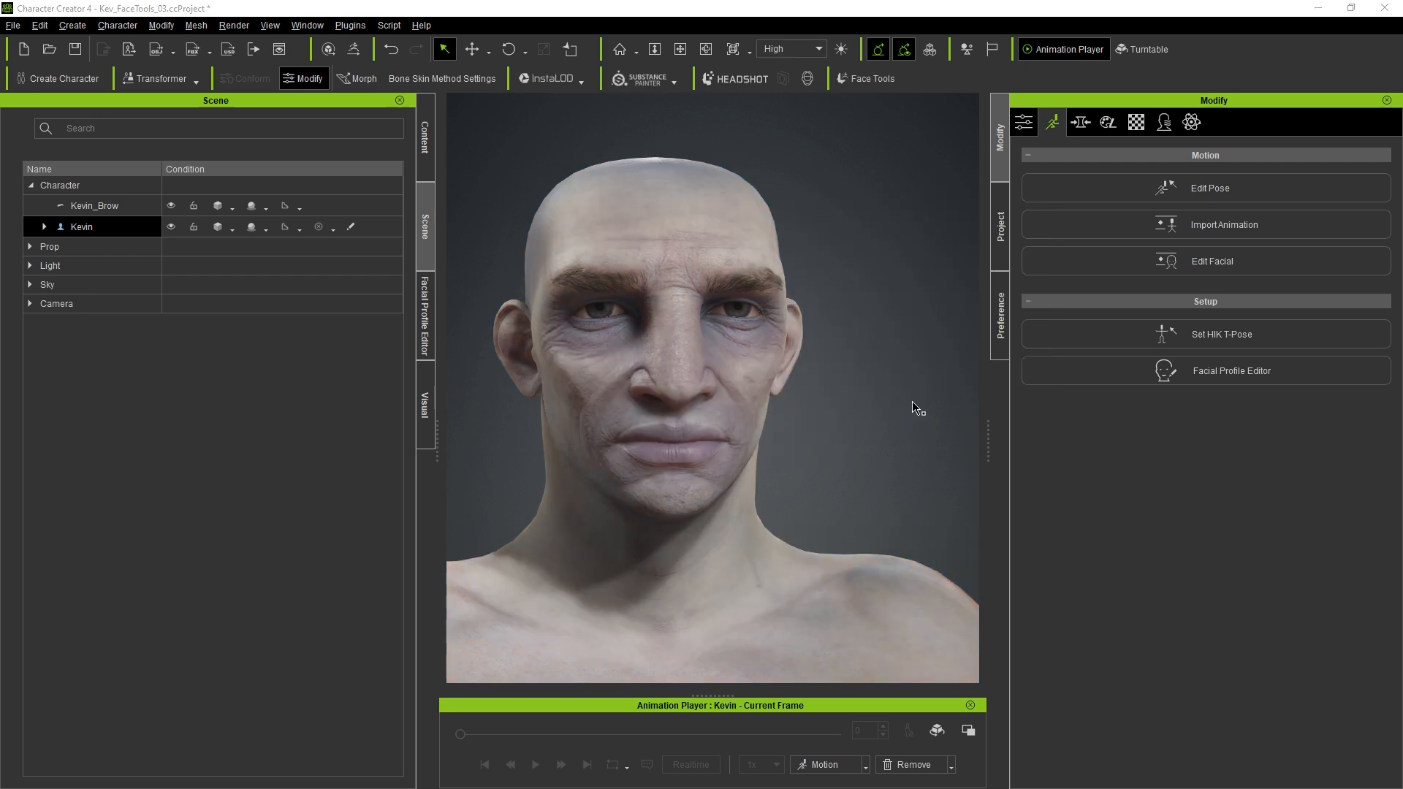
Deselect the character and examine how the new head colour carries over to the neck, torso and full body.
left_click(839, 374)
scroll(847, 391, "down", 10)
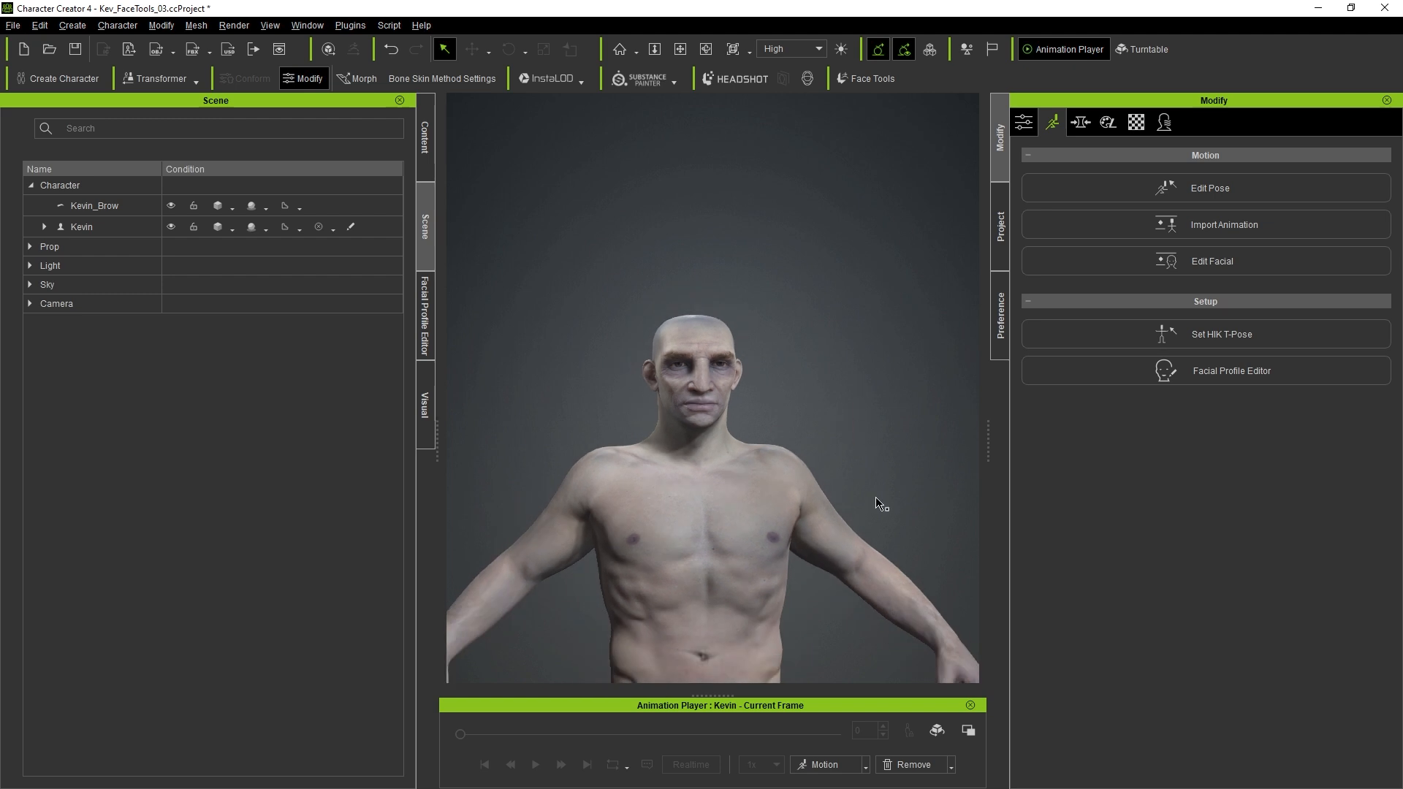
scroll(877, 502, "down", 10)
right_click_drag(821, 399, 839, 449)
right_click_drag(561, 276, 584, 215)
scroll(585, 204, "up", 3)
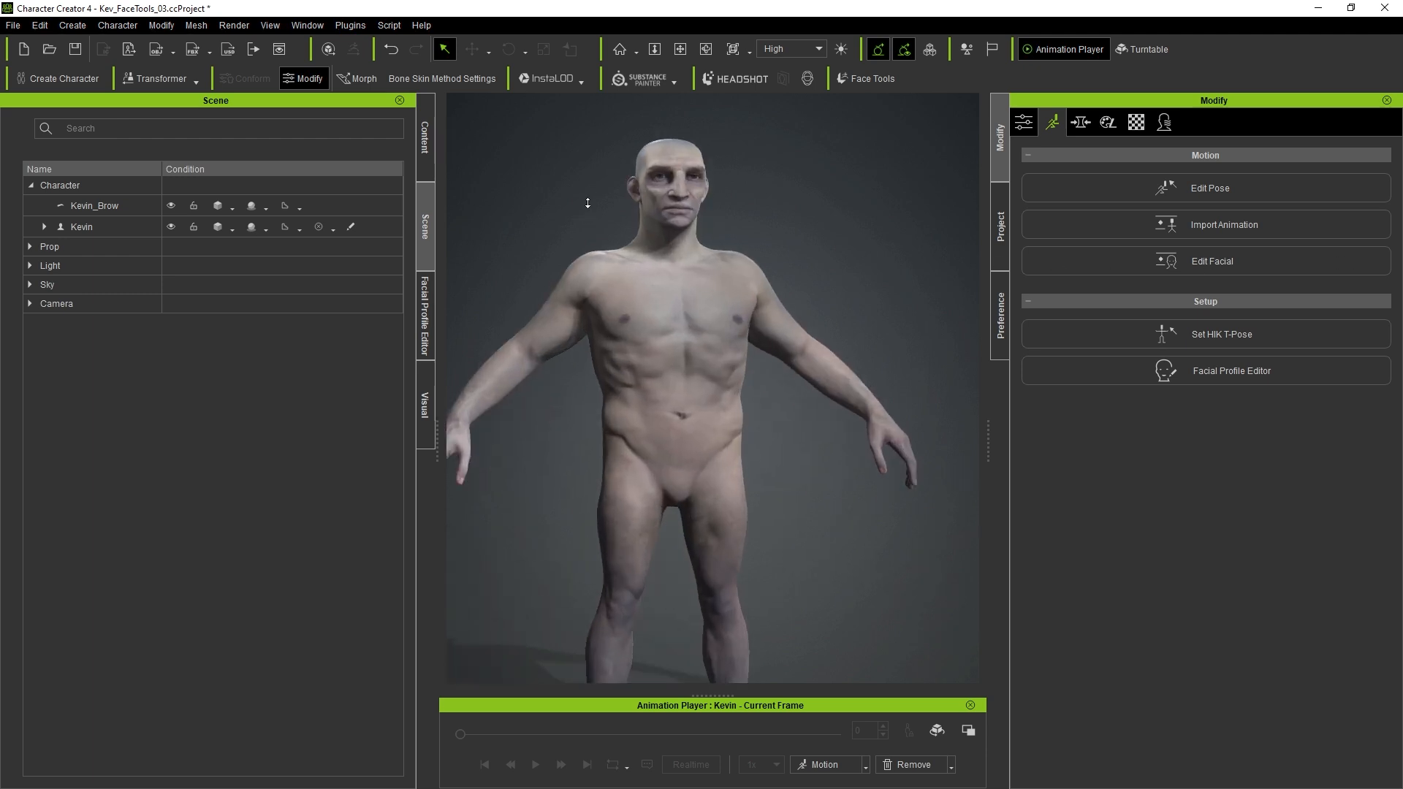
middle_click_drag(787, 211, 831, 307)
scroll(659, 312, "up", 3)
scroll(809, 297, "up", 5)
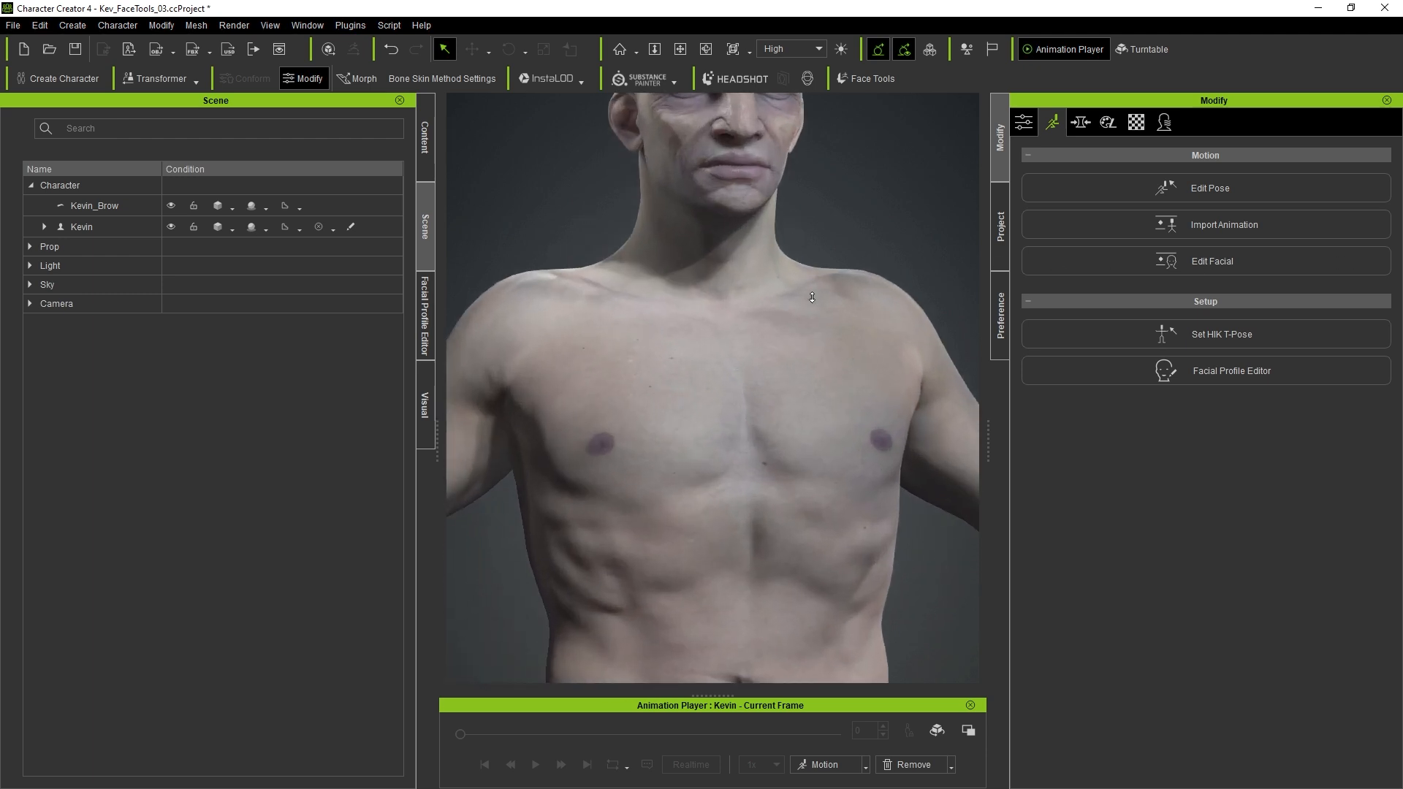
Inspect the skin colour details on the face up close from the front and both sides.
middle_click_drag(880, 178, 845, 263)
scroll(831, 210, "up", 3)
middle_click_drag(831, 210, 832, 400)
right_click_drag(896, 372, 695, 372)
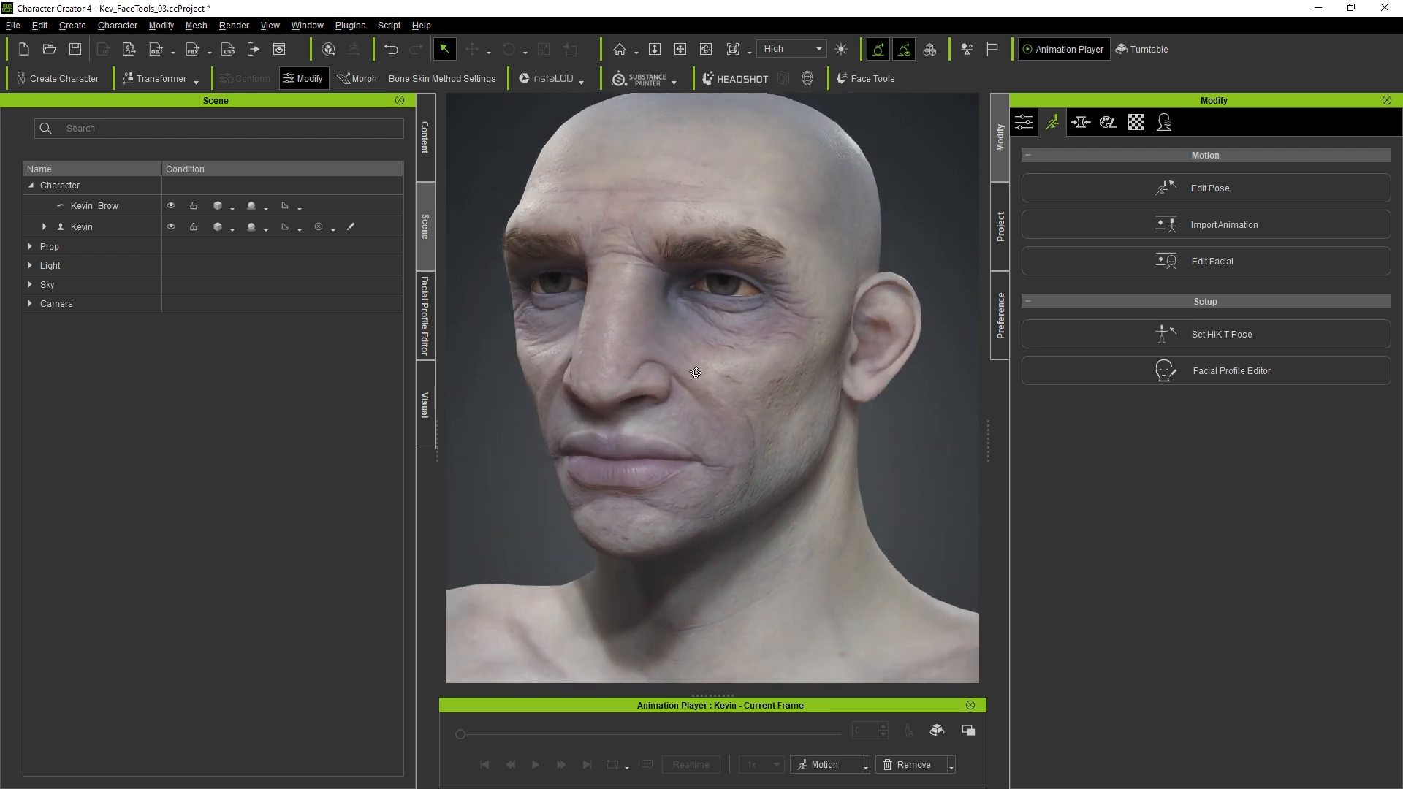
right_click_drag(827, 380, 871, 305)
scroll(575, 394, "up", 4)
scroll(584, 387, "down", 4)
scroll(672, 346, "up", 3)
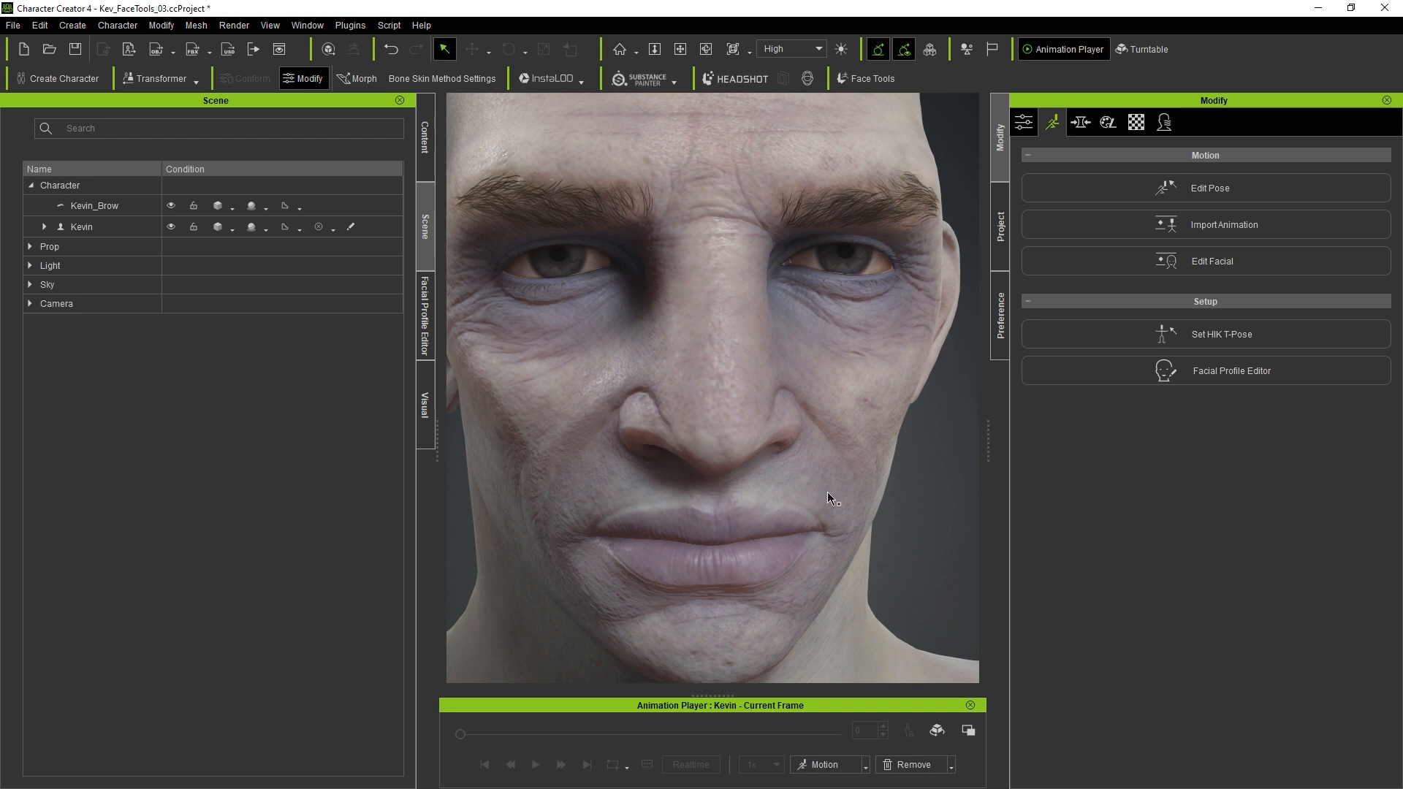
scroll(694, 293, "down", 5)
scroll(676, 235, "up", 5)
right_click_drag(677, 235, 923, 179)
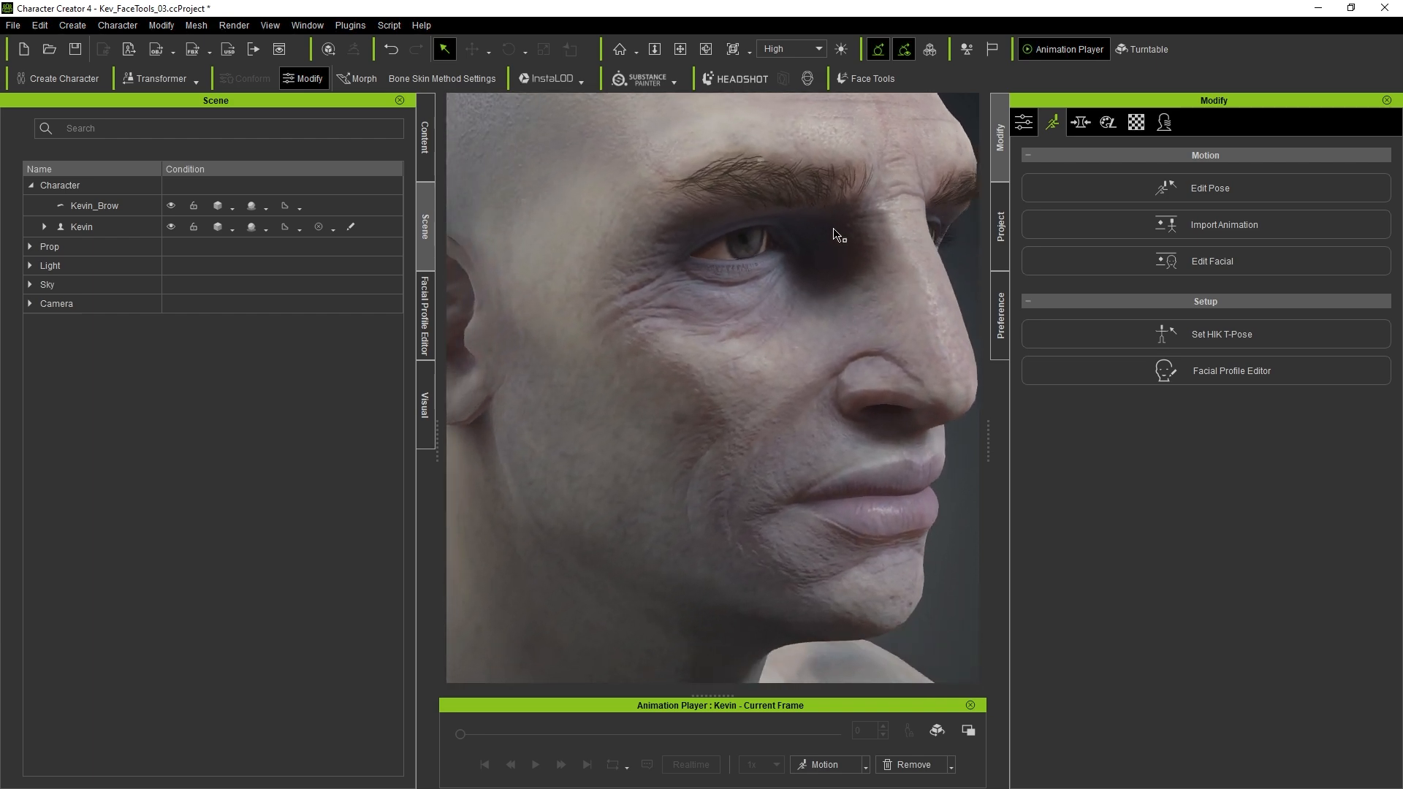
scroll(833, 234, "down", 5)
right_click_drag(830, 226, 588, 306)
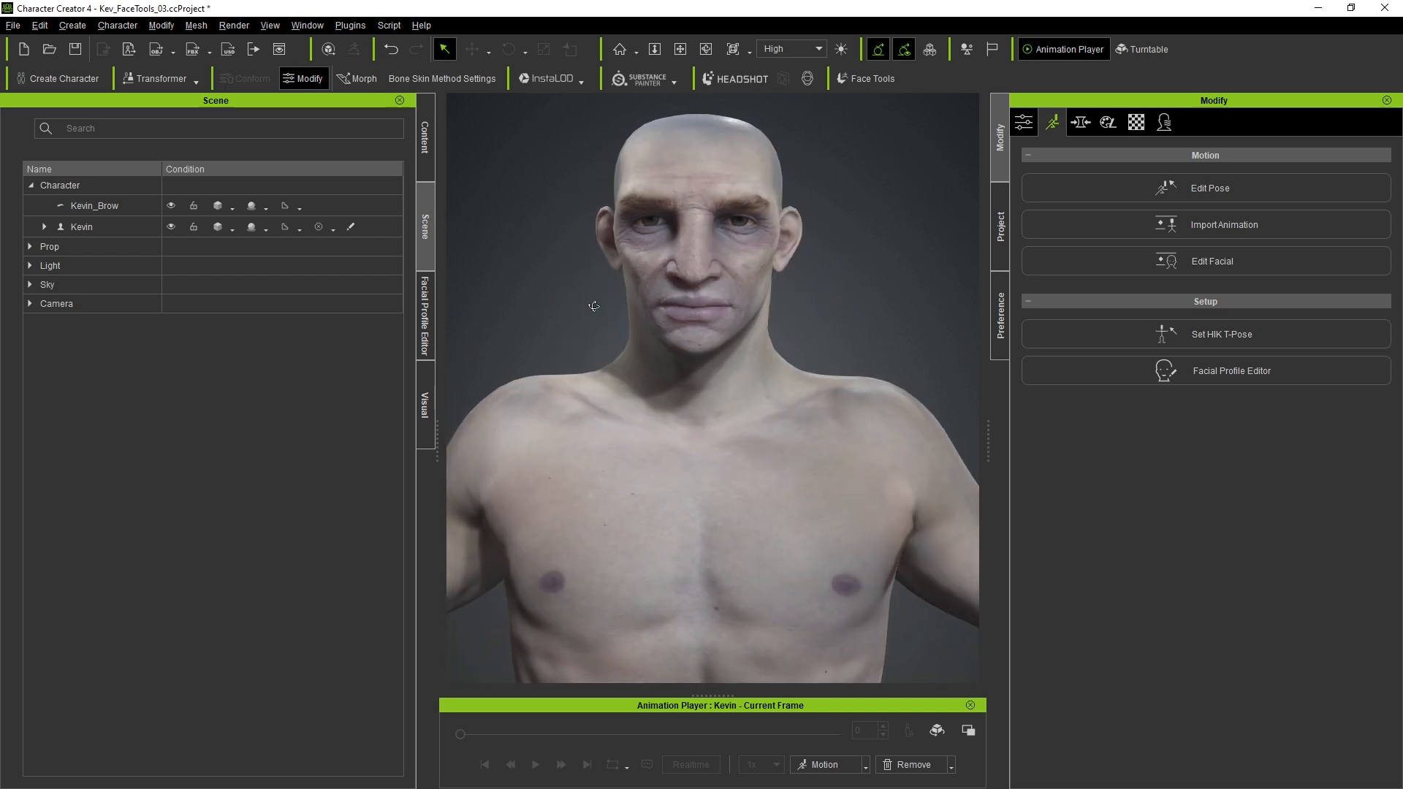
Inspect the new skin colour on the face and upper body from the front, up close and from farther back.
scroll(700, 252, "up", 4)
middle_click_drag(786, 238, 853, 326)
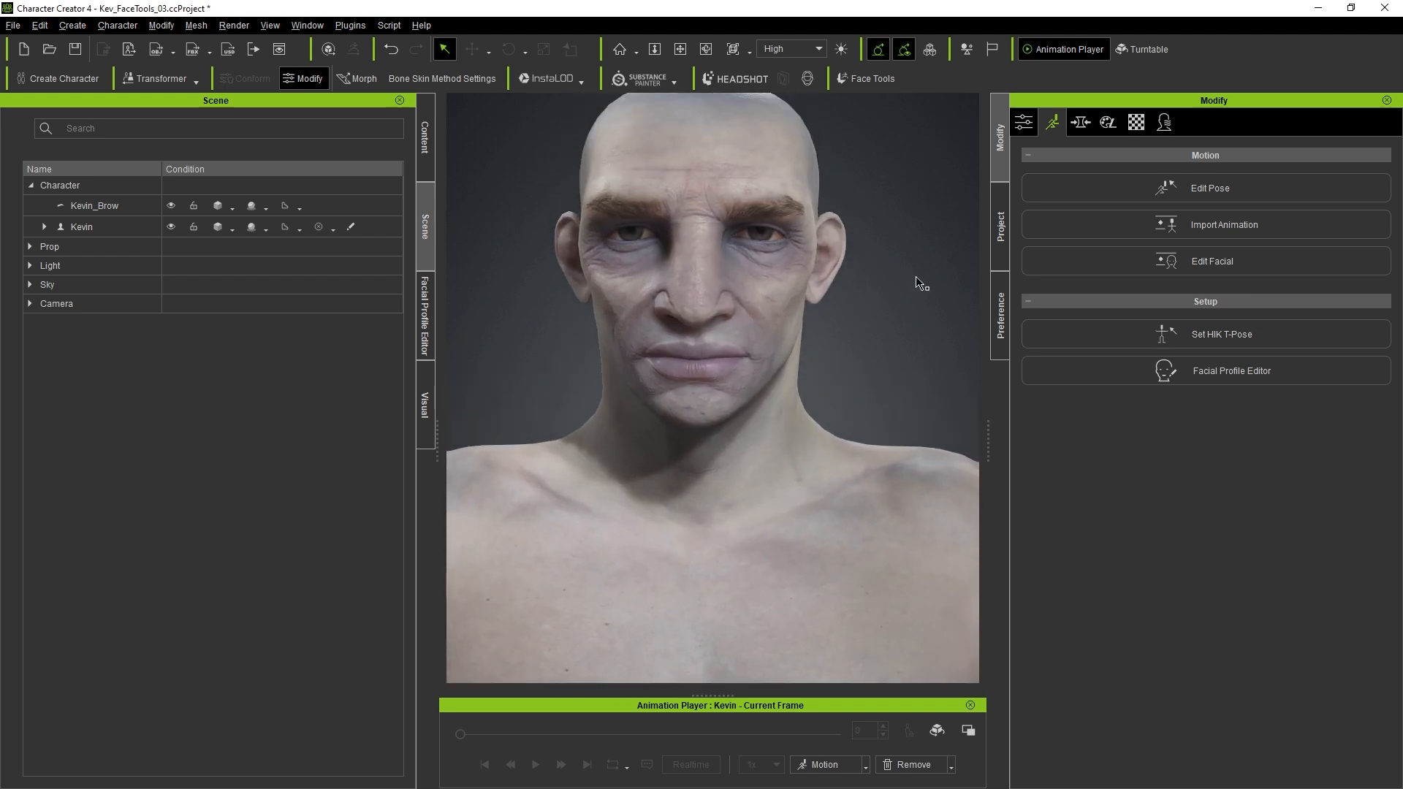
scroll(916, 237, "down", 3)
mouse_move(882, 266)
middle_mouse_down()
mouse_move(871, 229)
mouse_move(864, 257)
middle_mouse_up()
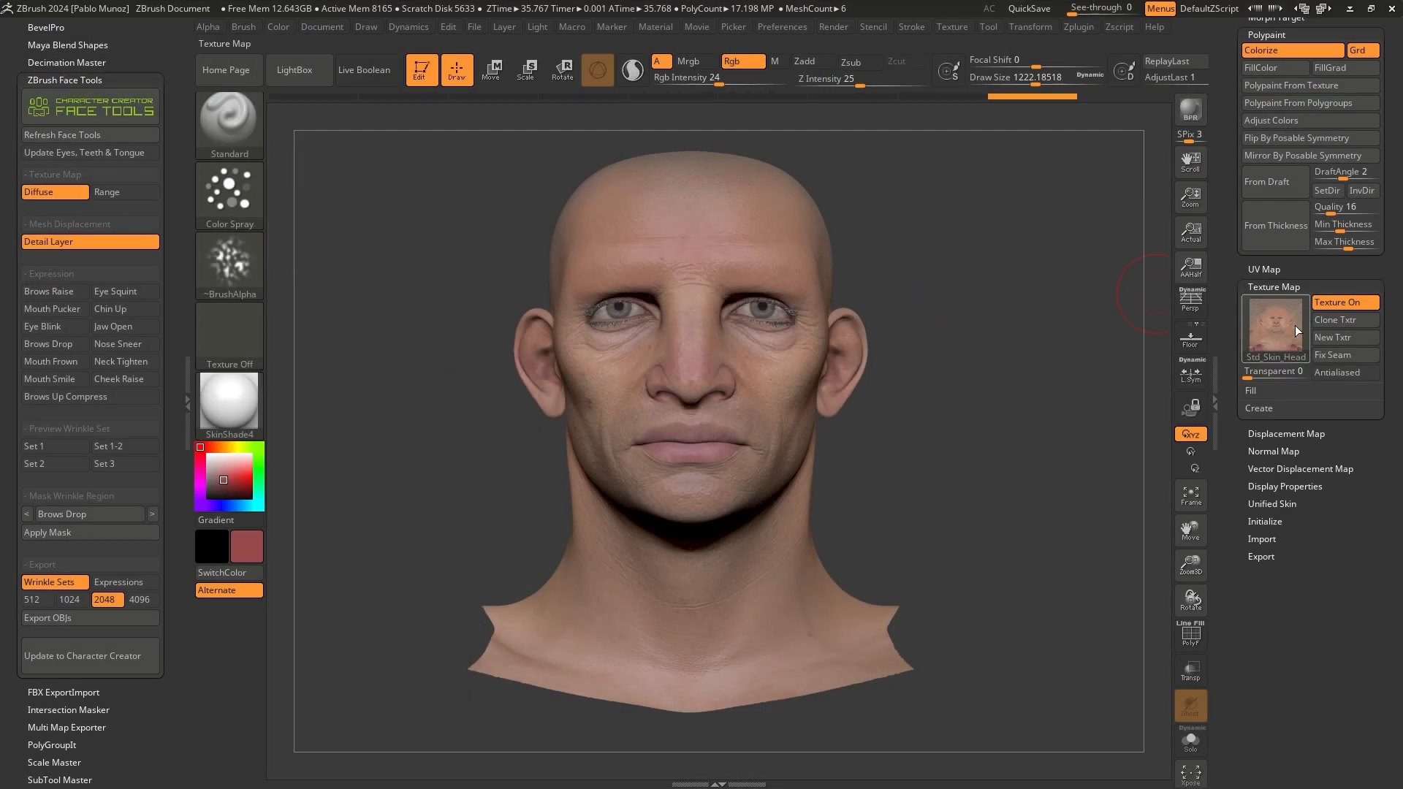
Switch to ZBrush, check the Std_Skin_Head texture map, and toggle the head's texture display to compare it with the polypaint.
mouse_move(1254, 326)
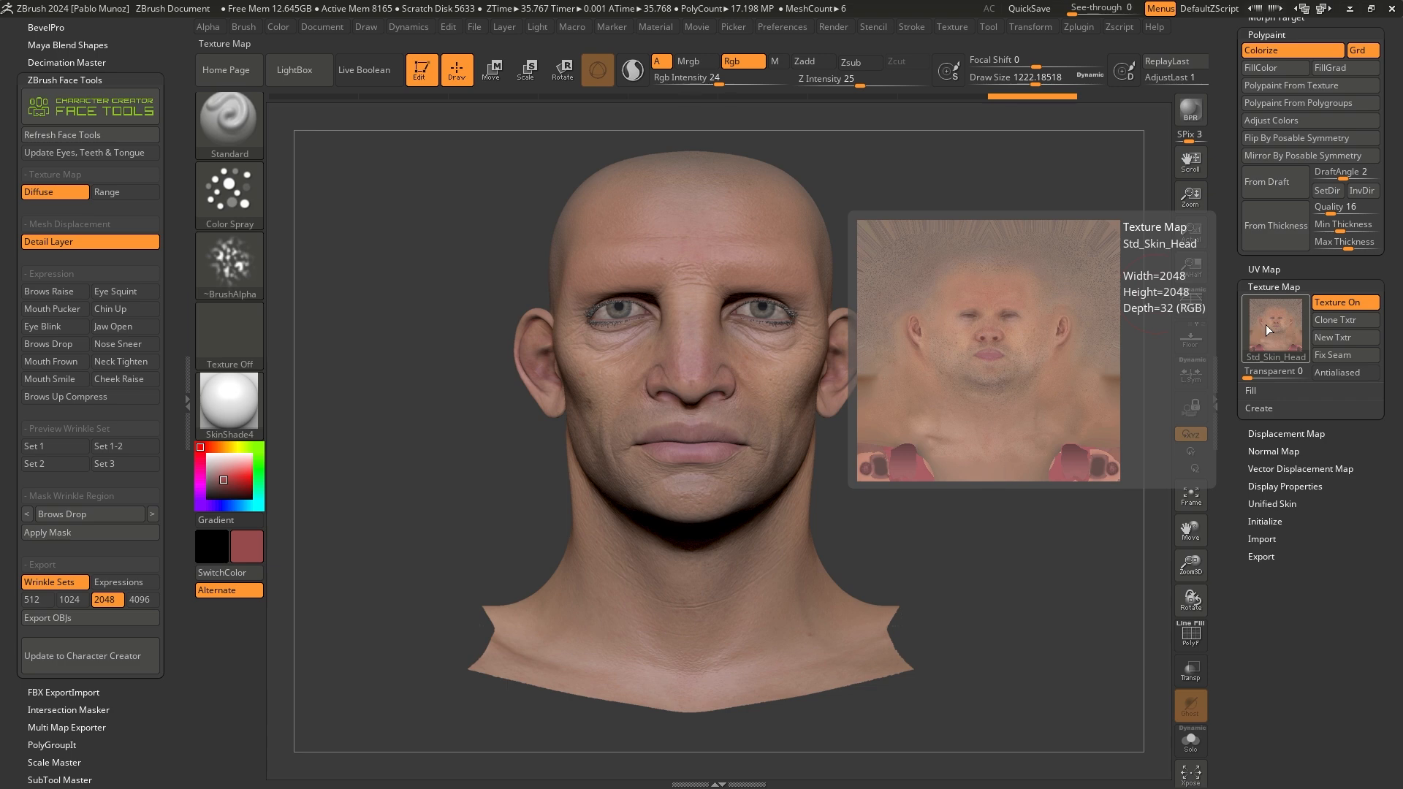
scroll(1265, 249, "up", 3)
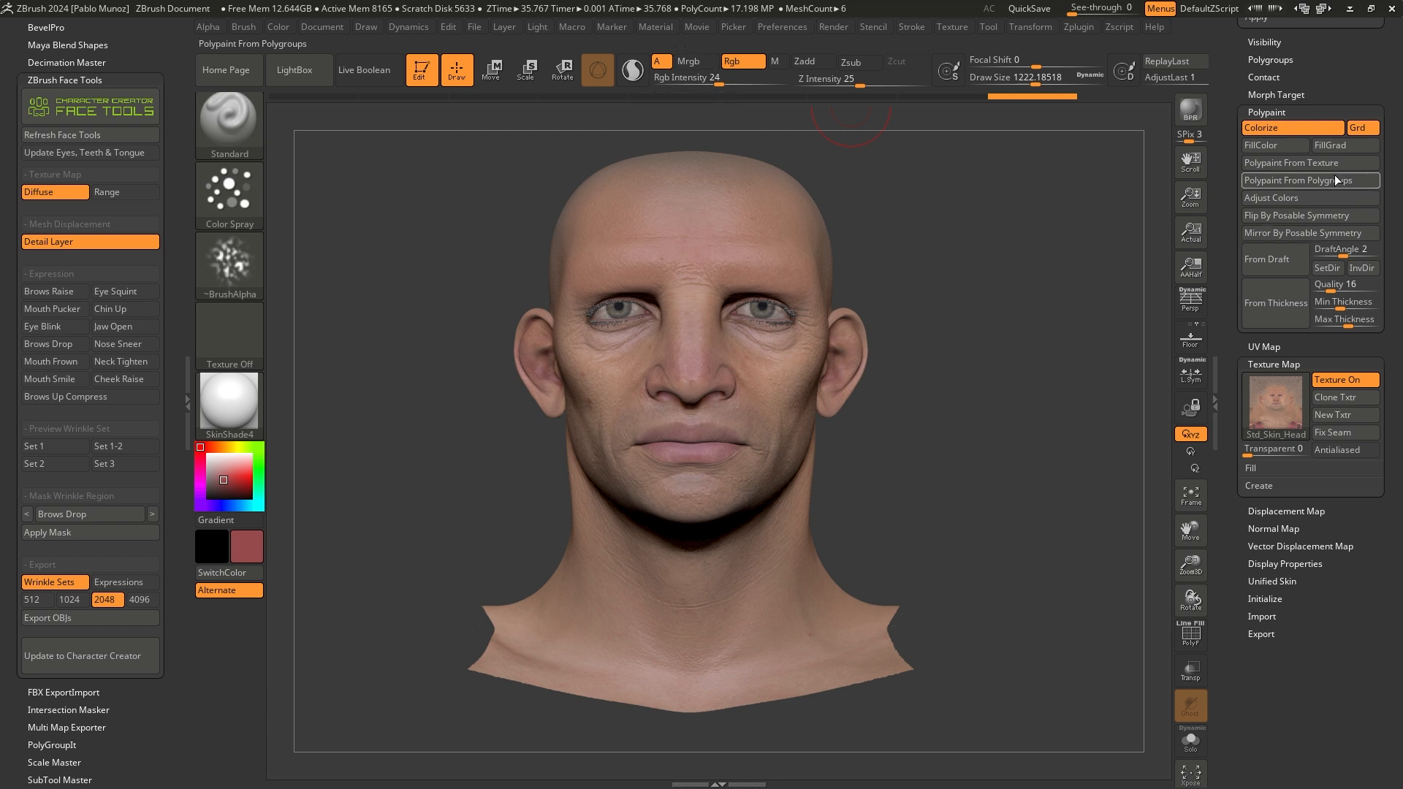
mouse_move(1273, 408)
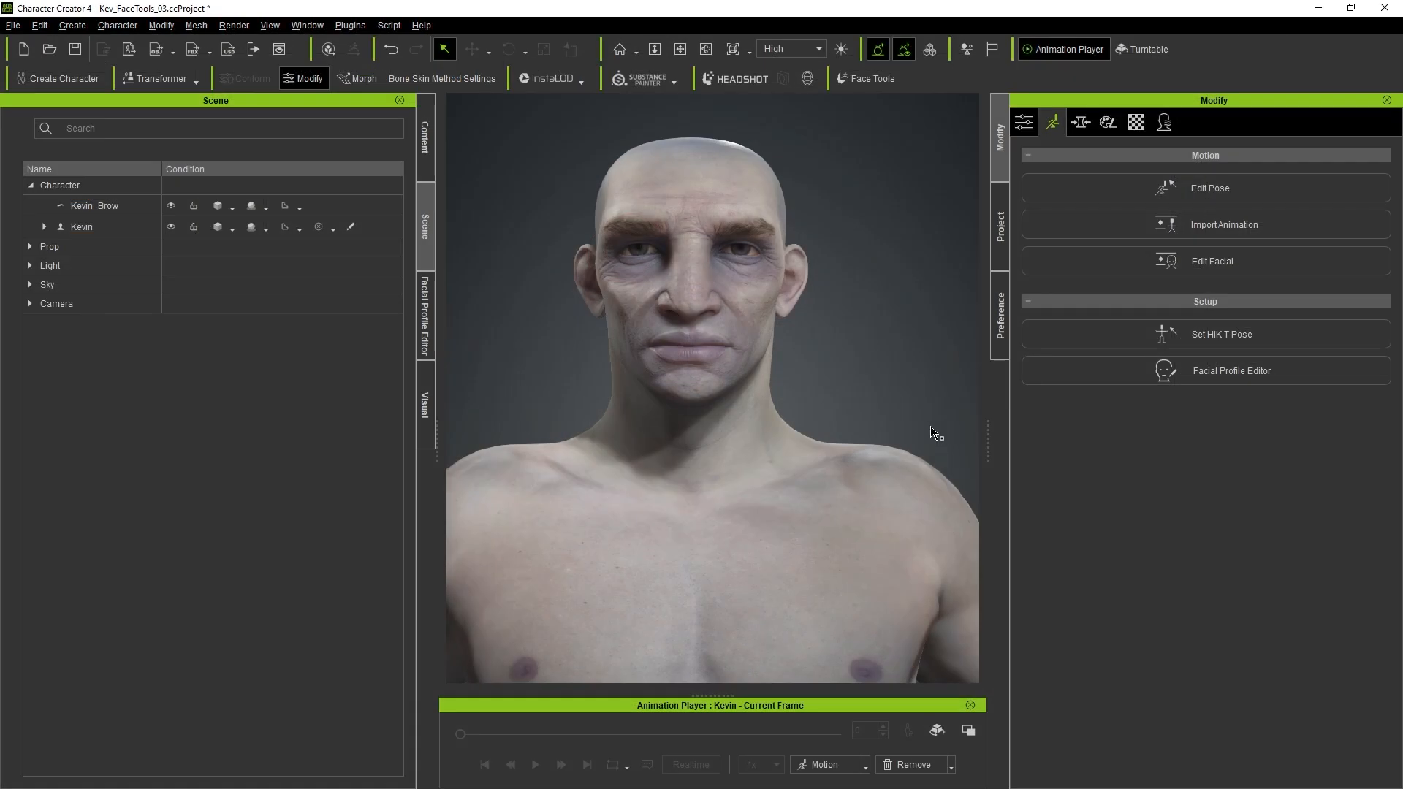
key("alt+Tab")
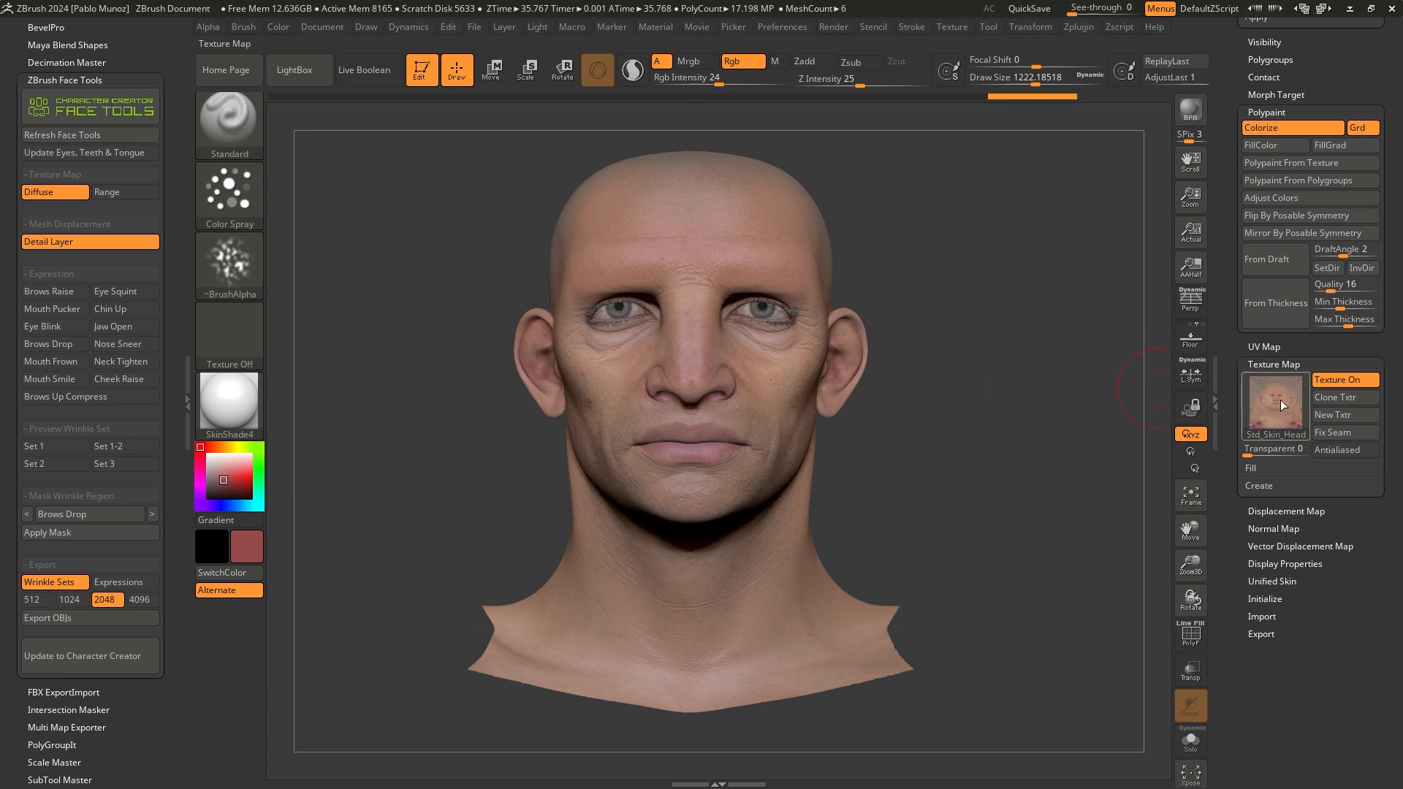
left_click(1338, 380)
left_click(1352, 380)
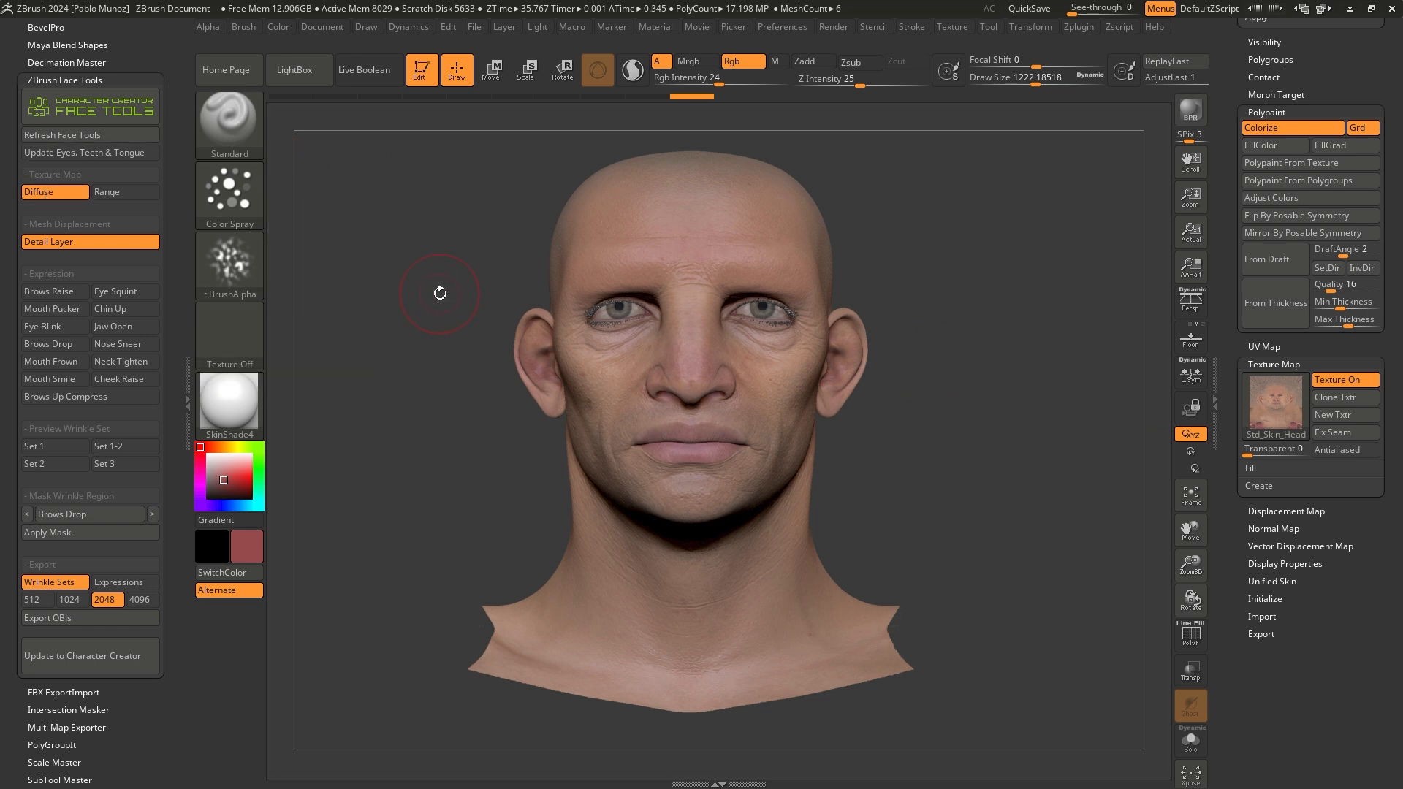
left_click(1327, 387)
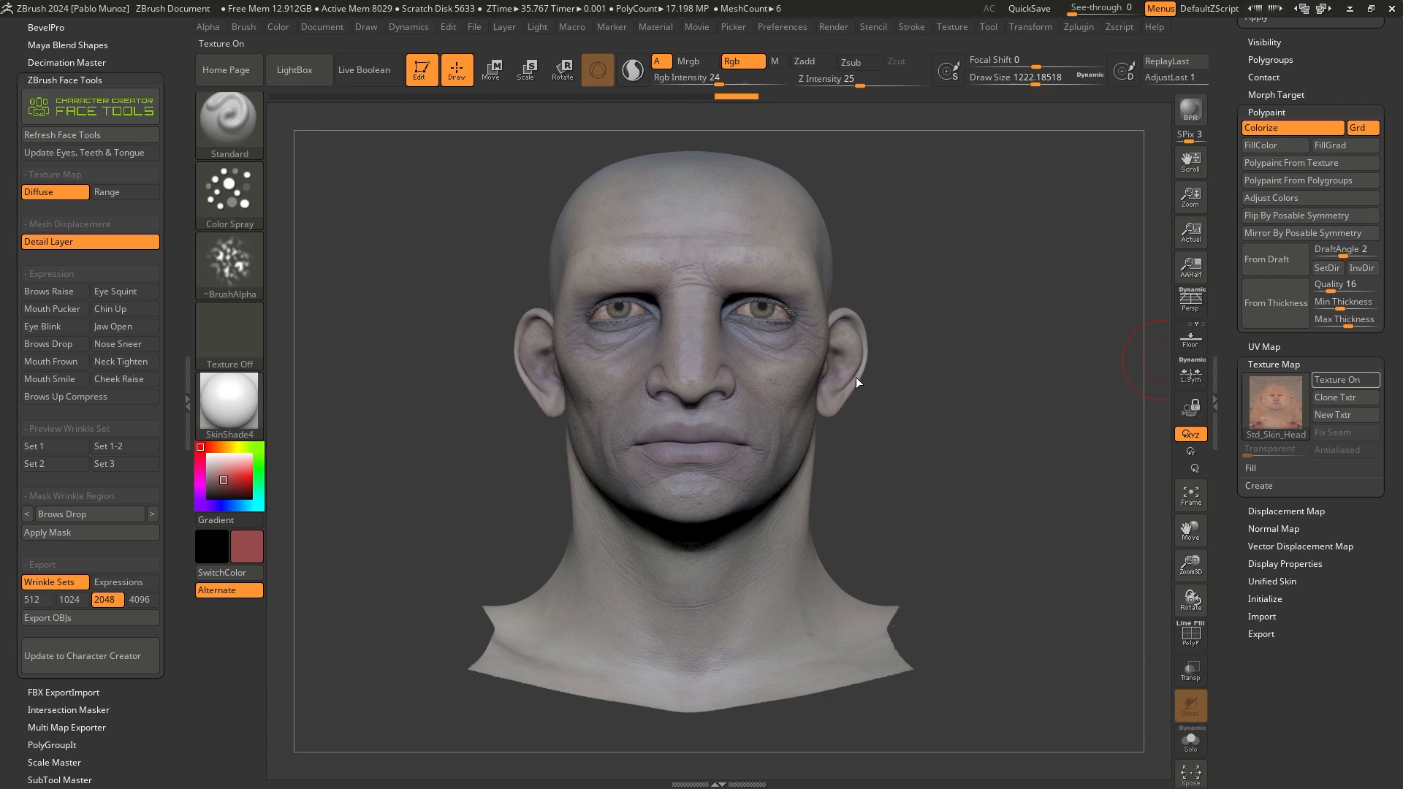
left_click(1345, 380)
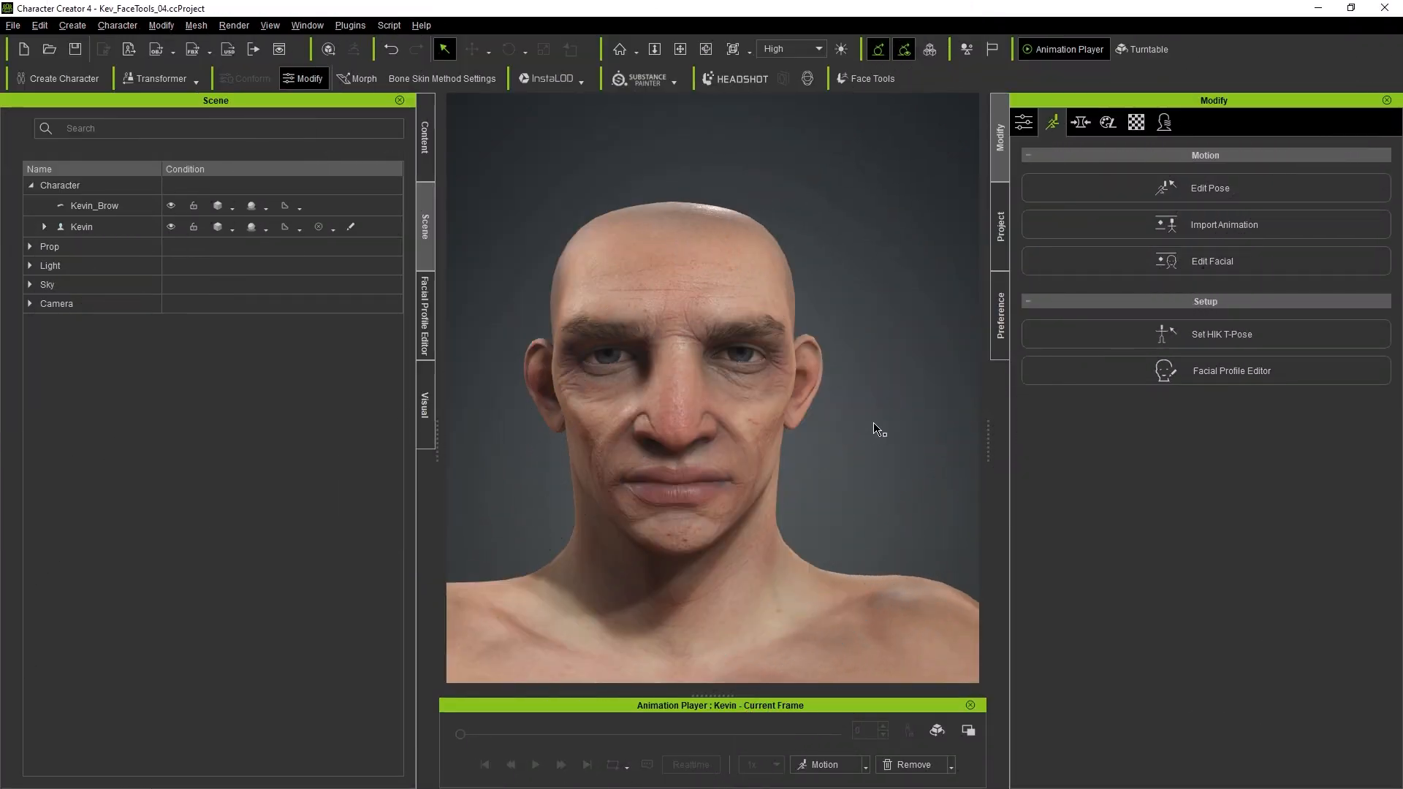
Frame the retextured character's face from the front, paste a screenshot into the image reference board, and crop it around the head.
mouse_move(874, 446)
right_mouse_down()
mouse_move(871, 412)
mouse_move(879, 421)
right_mouse_up()
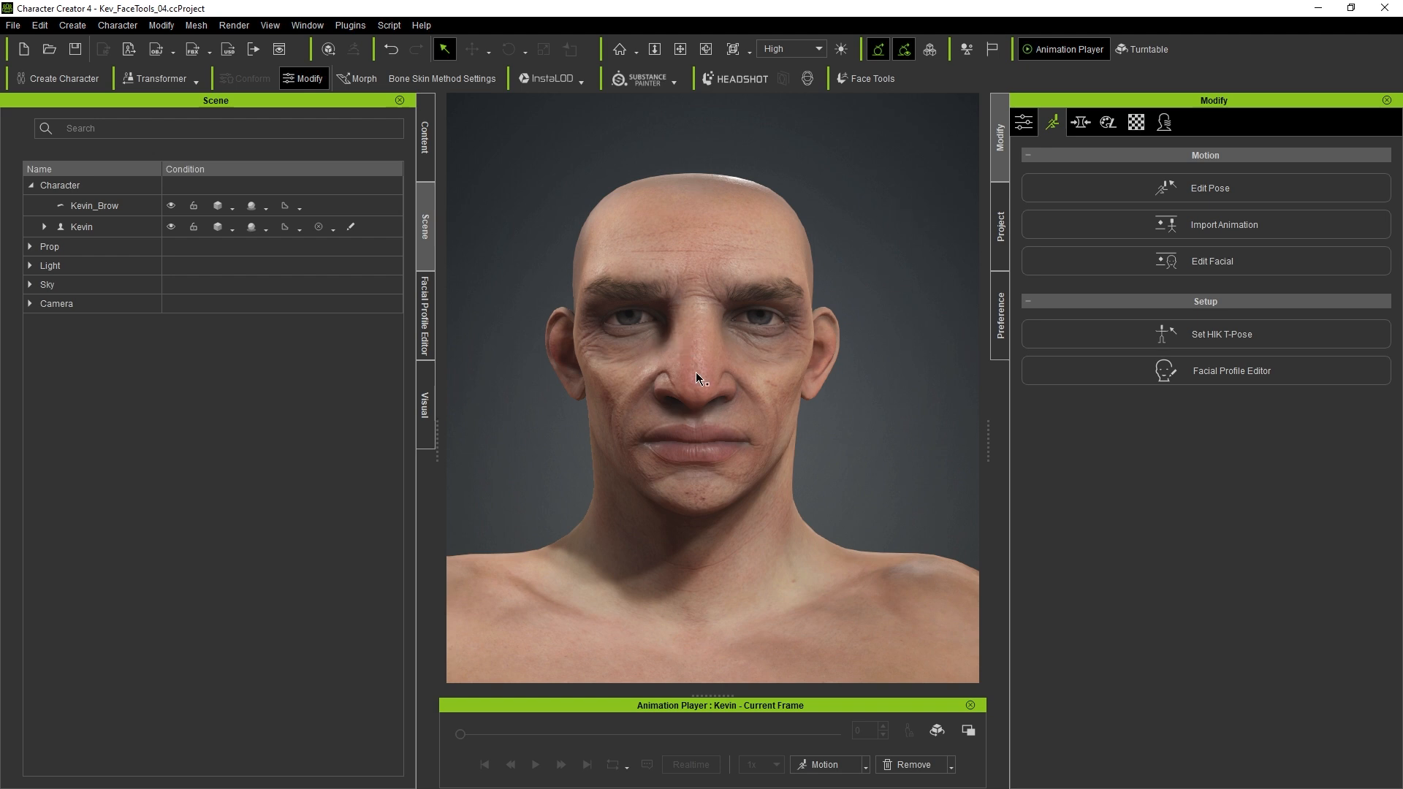
middle_click_drag(898, 263, 891, 264)
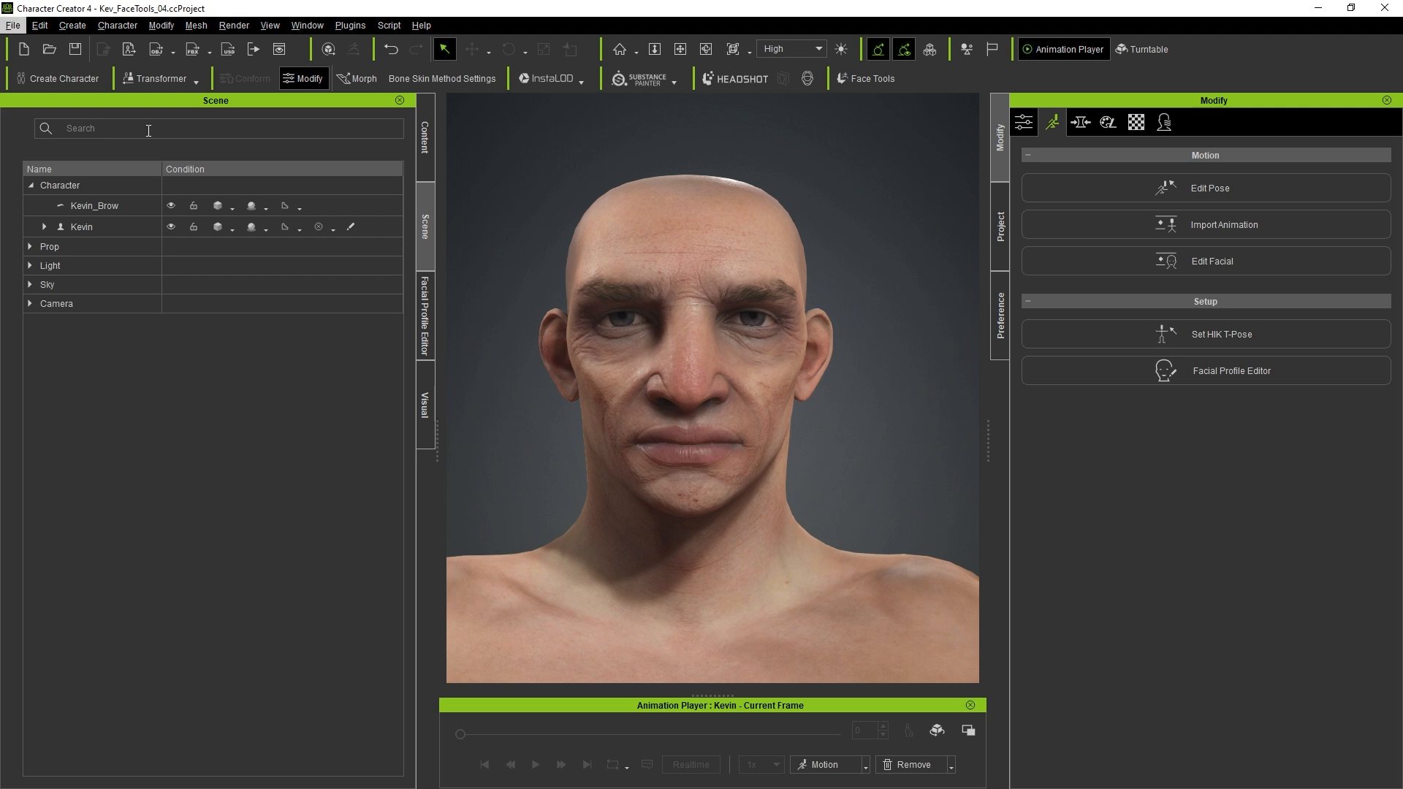
key("alt+Tab")
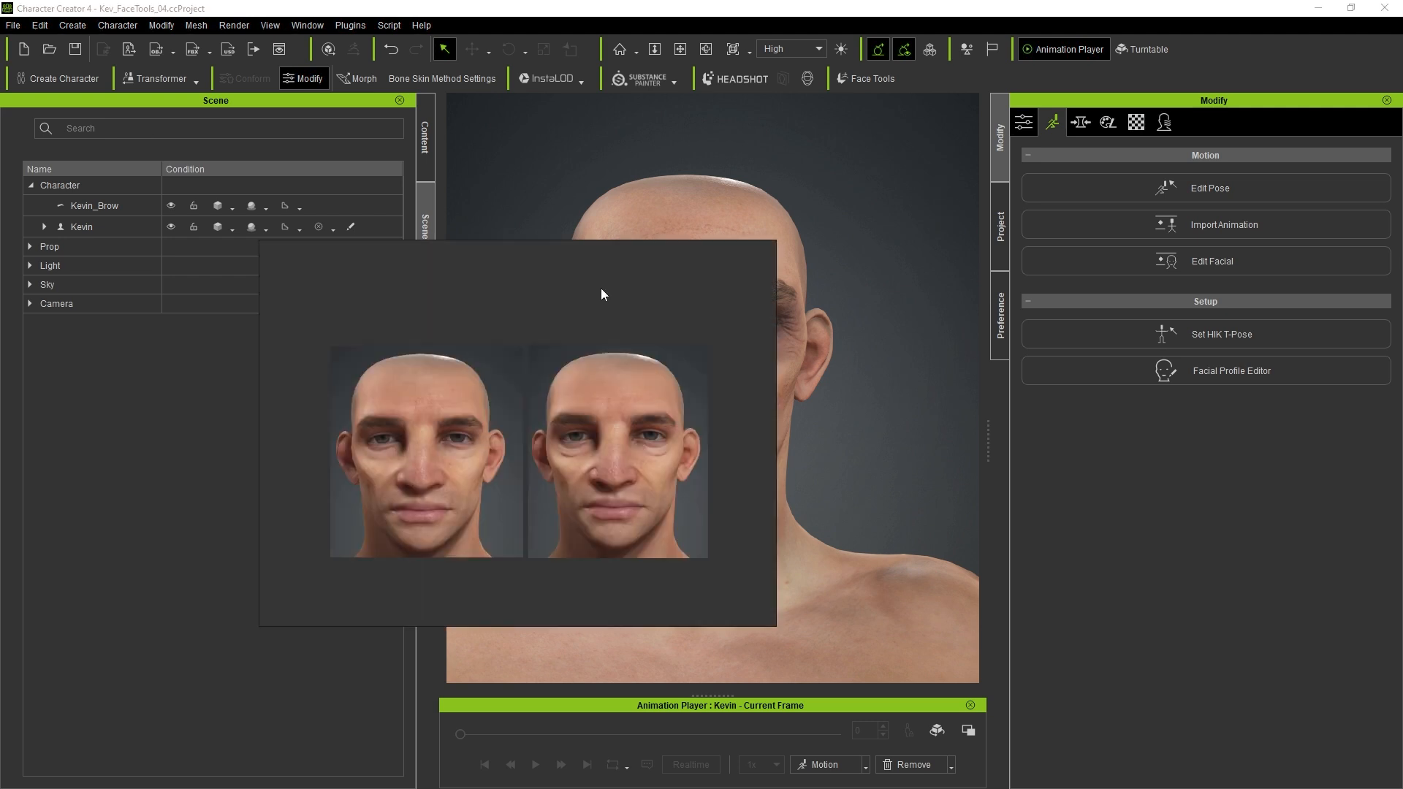
key("ctrl+v")
scroll(608, 351, "down", 3)
scroll(587, 330, "up", 3)
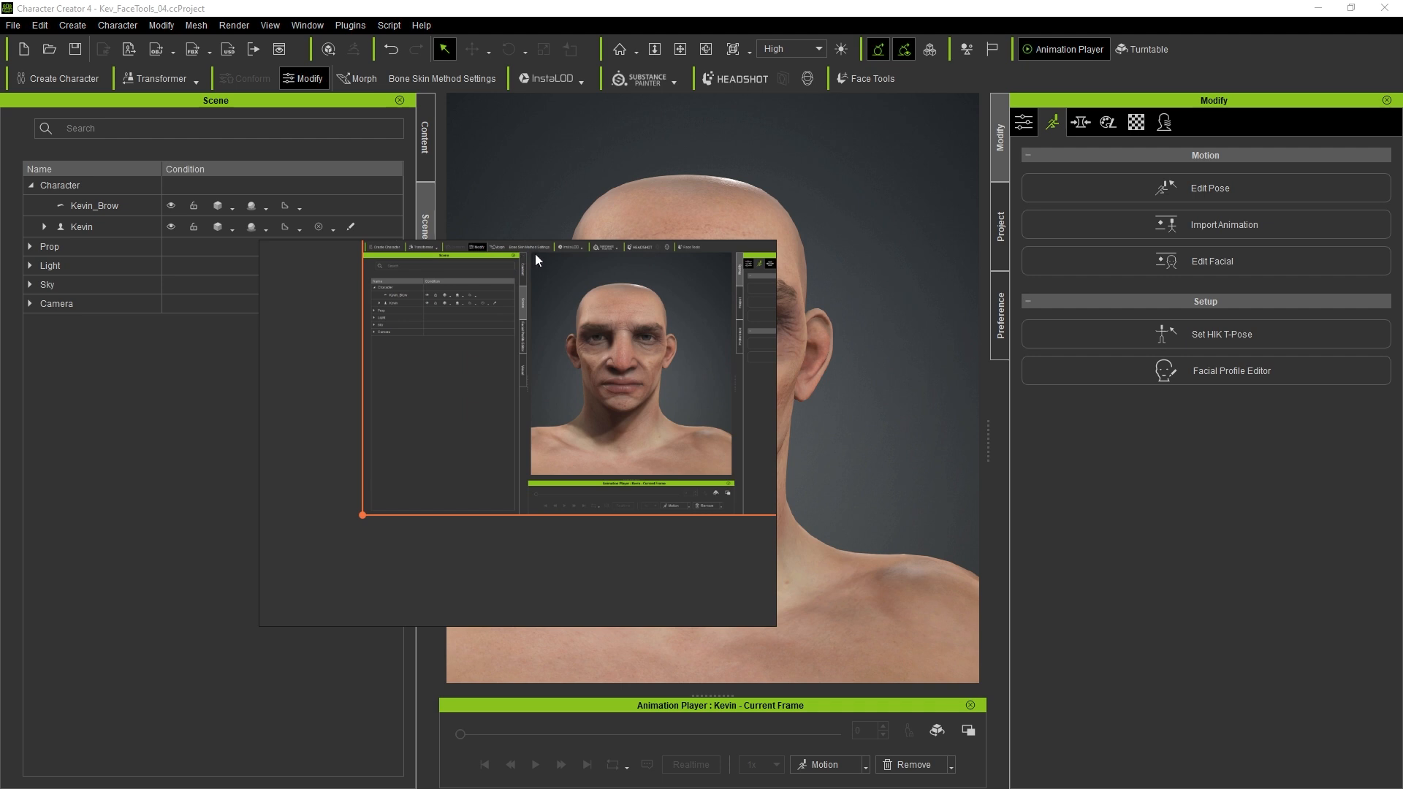
left_click_drag(535, 255, 710, 471)
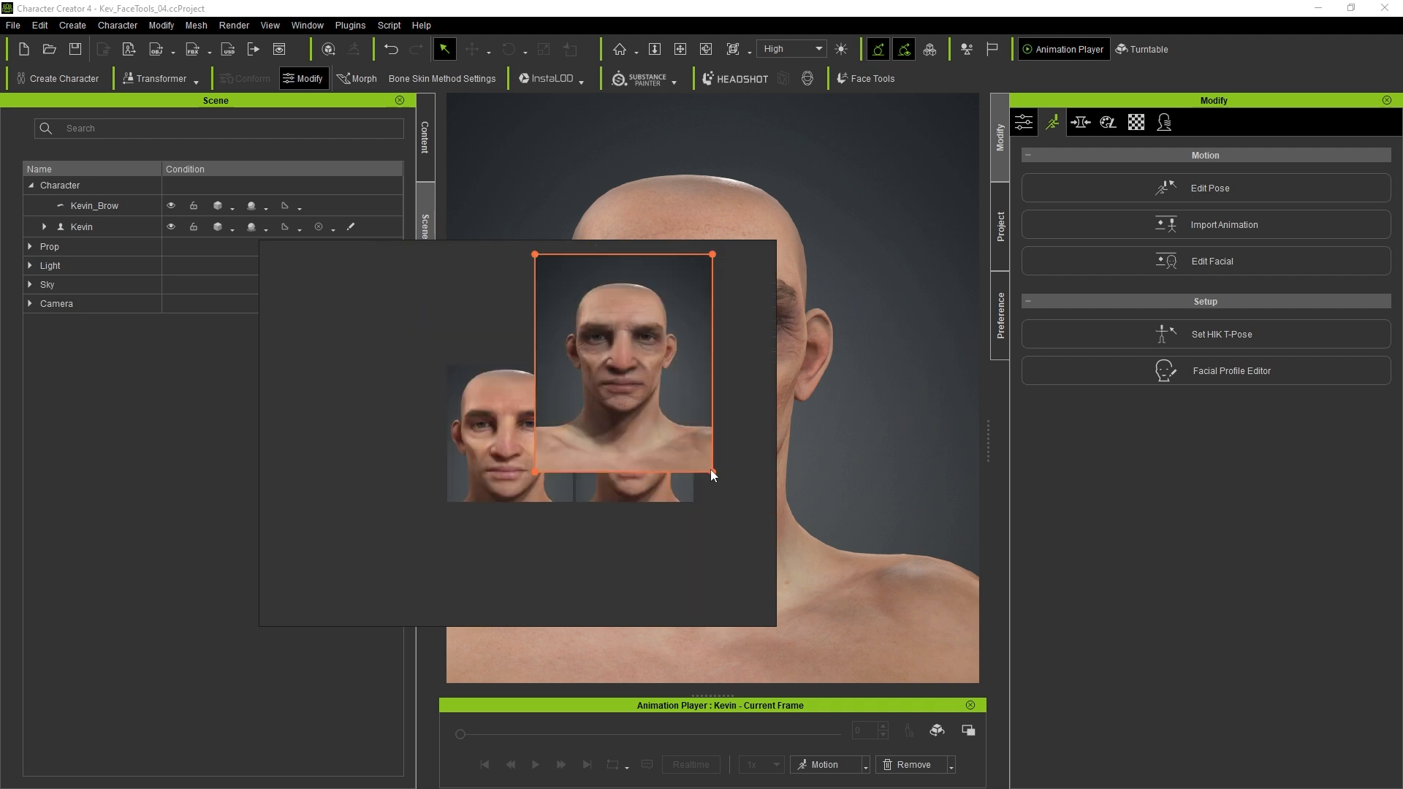
left_click_drag(557, 270, 688, 431)
Line up the new portrait at the end of the reference row and place the earlier shoulder-length portrait, cropped around its head, at the start.
key("ctrl+f")
left_click_drag(643, 358, 749, 430)
scroll(751, 432, "up", 3)
scroll(716, 444, "down", 3)
left_click_drag(104, 439, 320, 476)
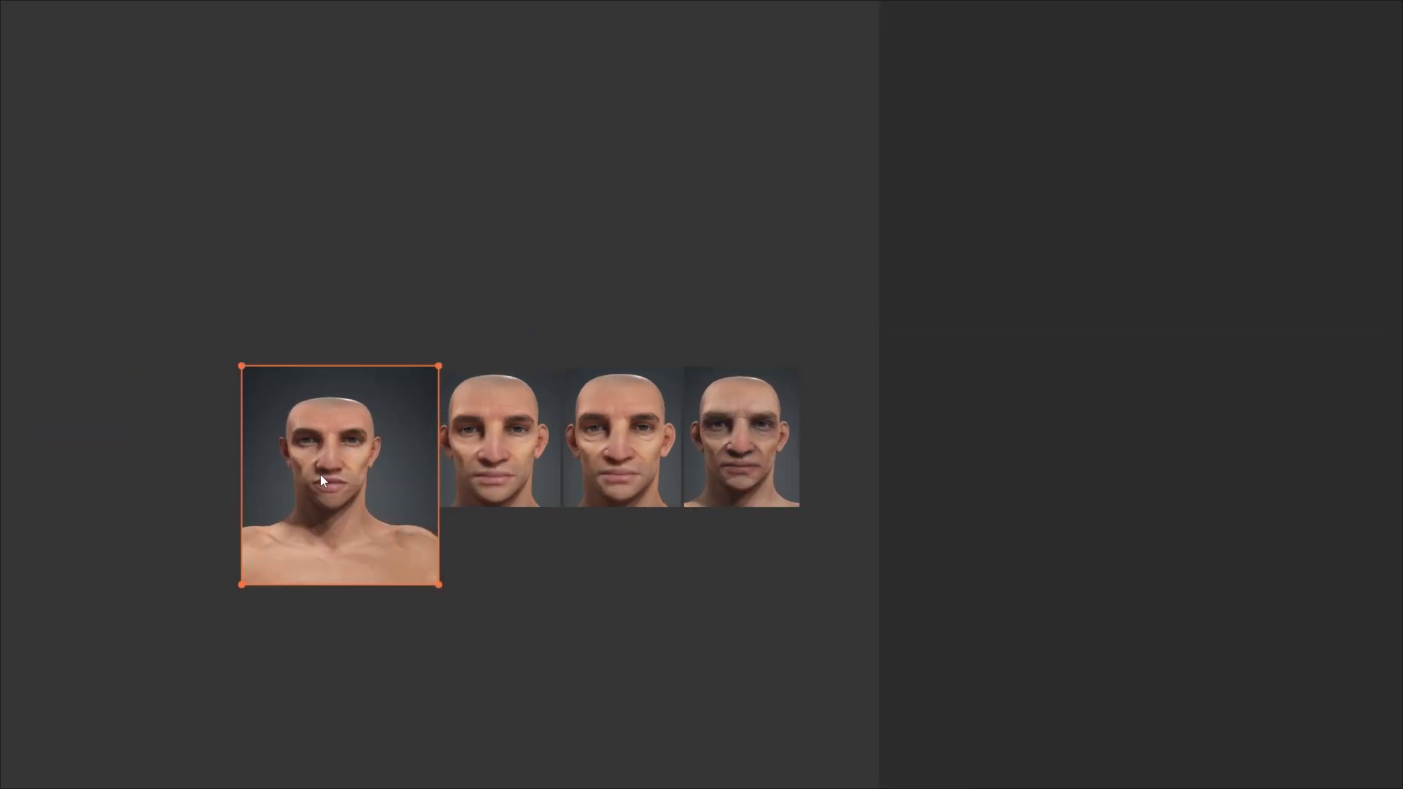
left_click_drag(270, 392, 387, 520)
left_click_drag(340, 439, 377, 424)
Compare the skin colour and wrinkle detail of the latest portrait with the previous one on the reference board.
left_click_drag(292, 237, 717, 497)
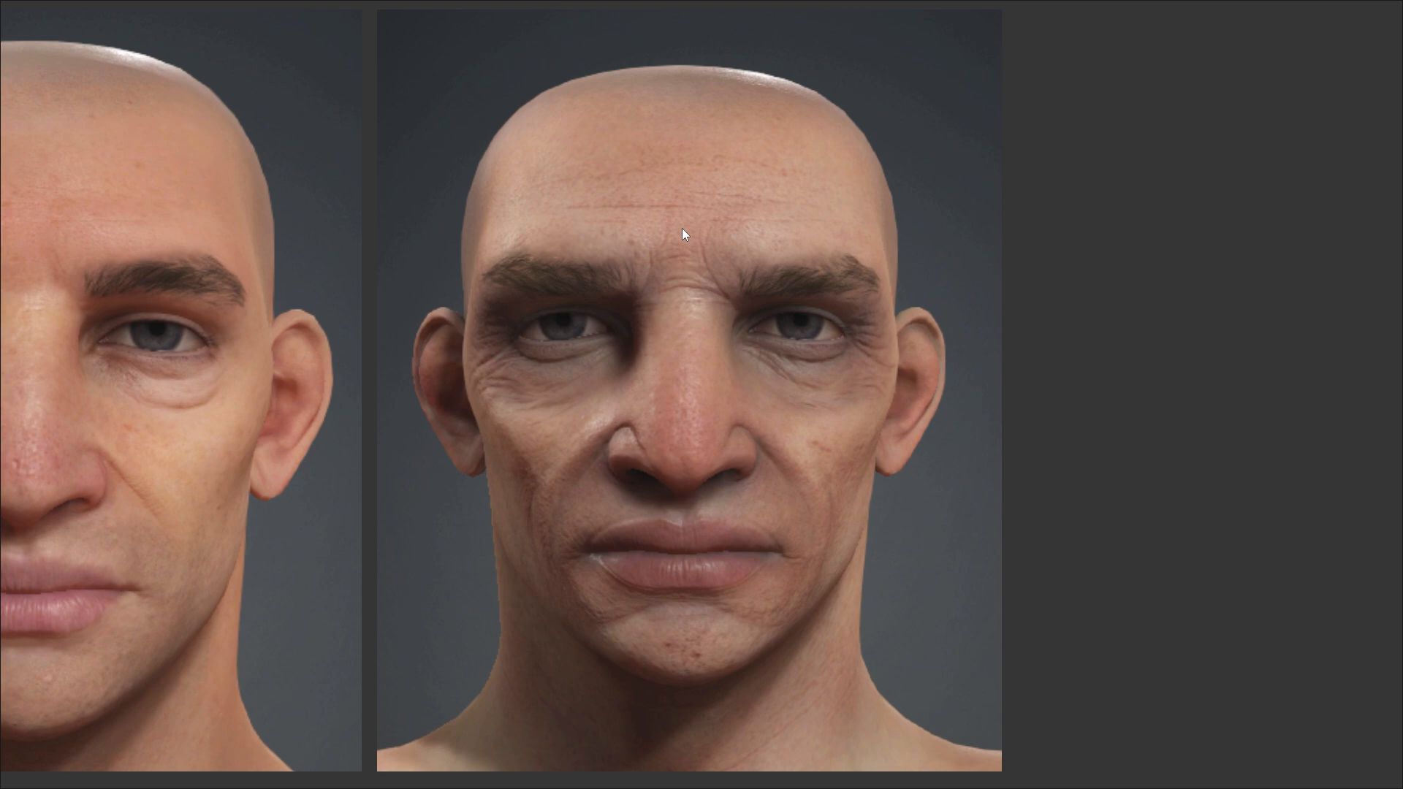
scroll(774, 279, "down", 2)
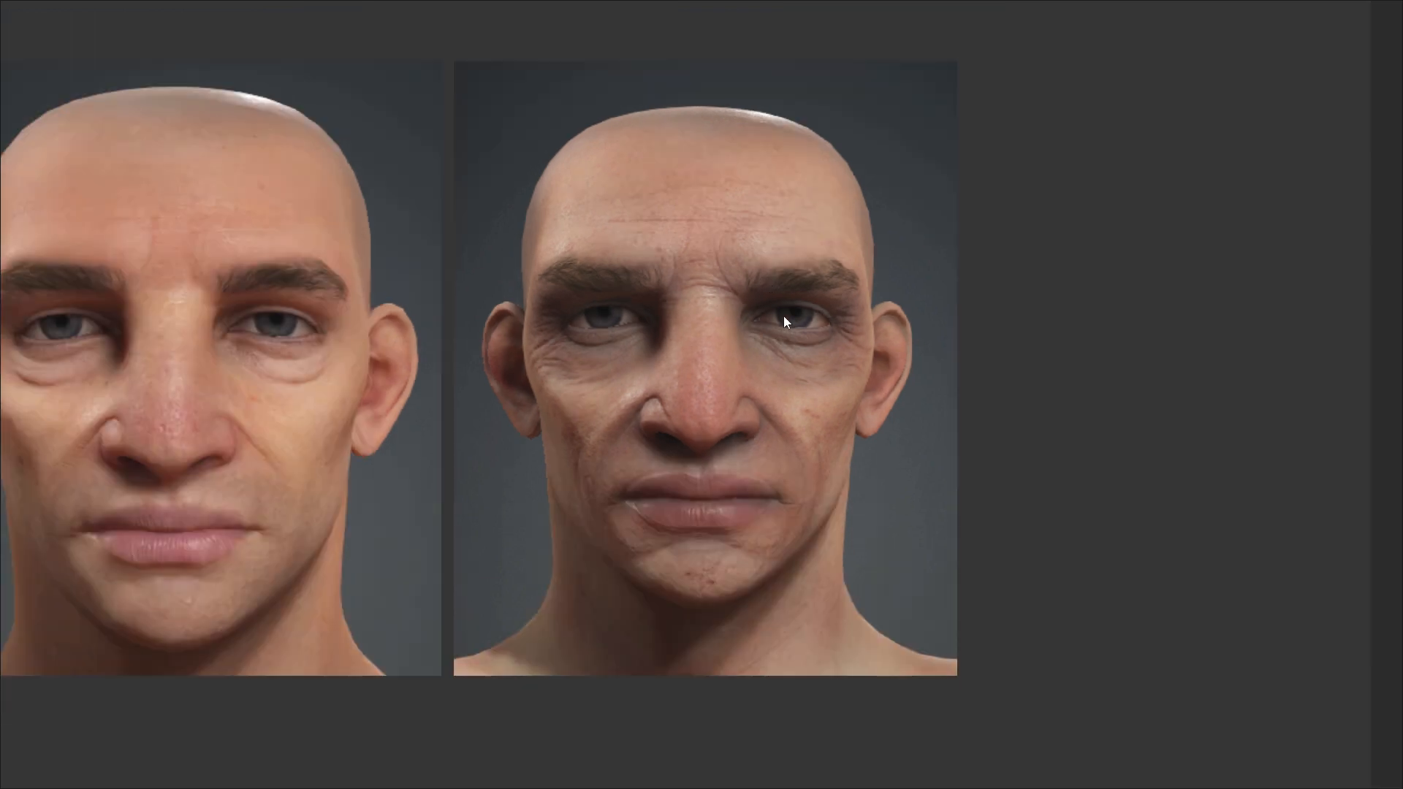
middle_click_drag(757, 279, 752, 307)
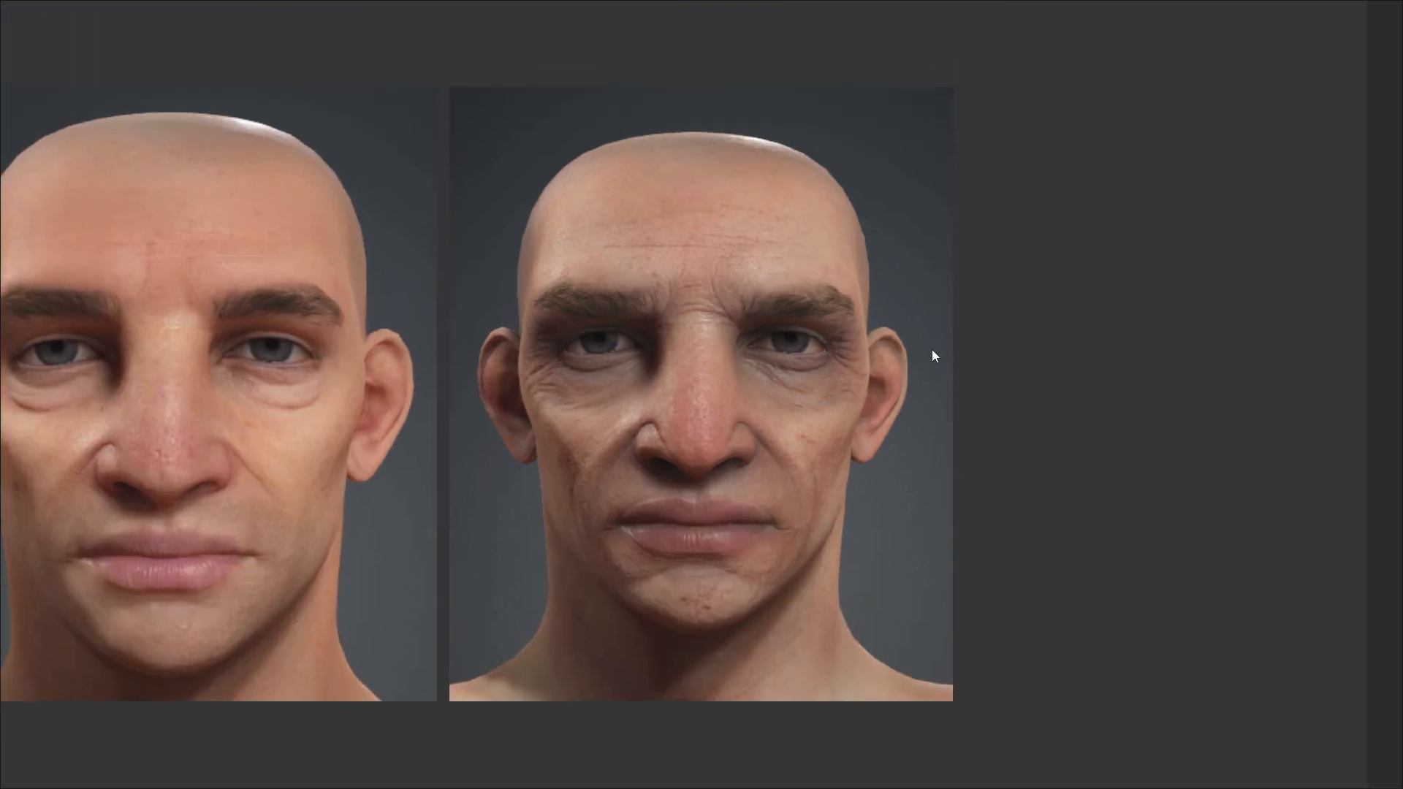